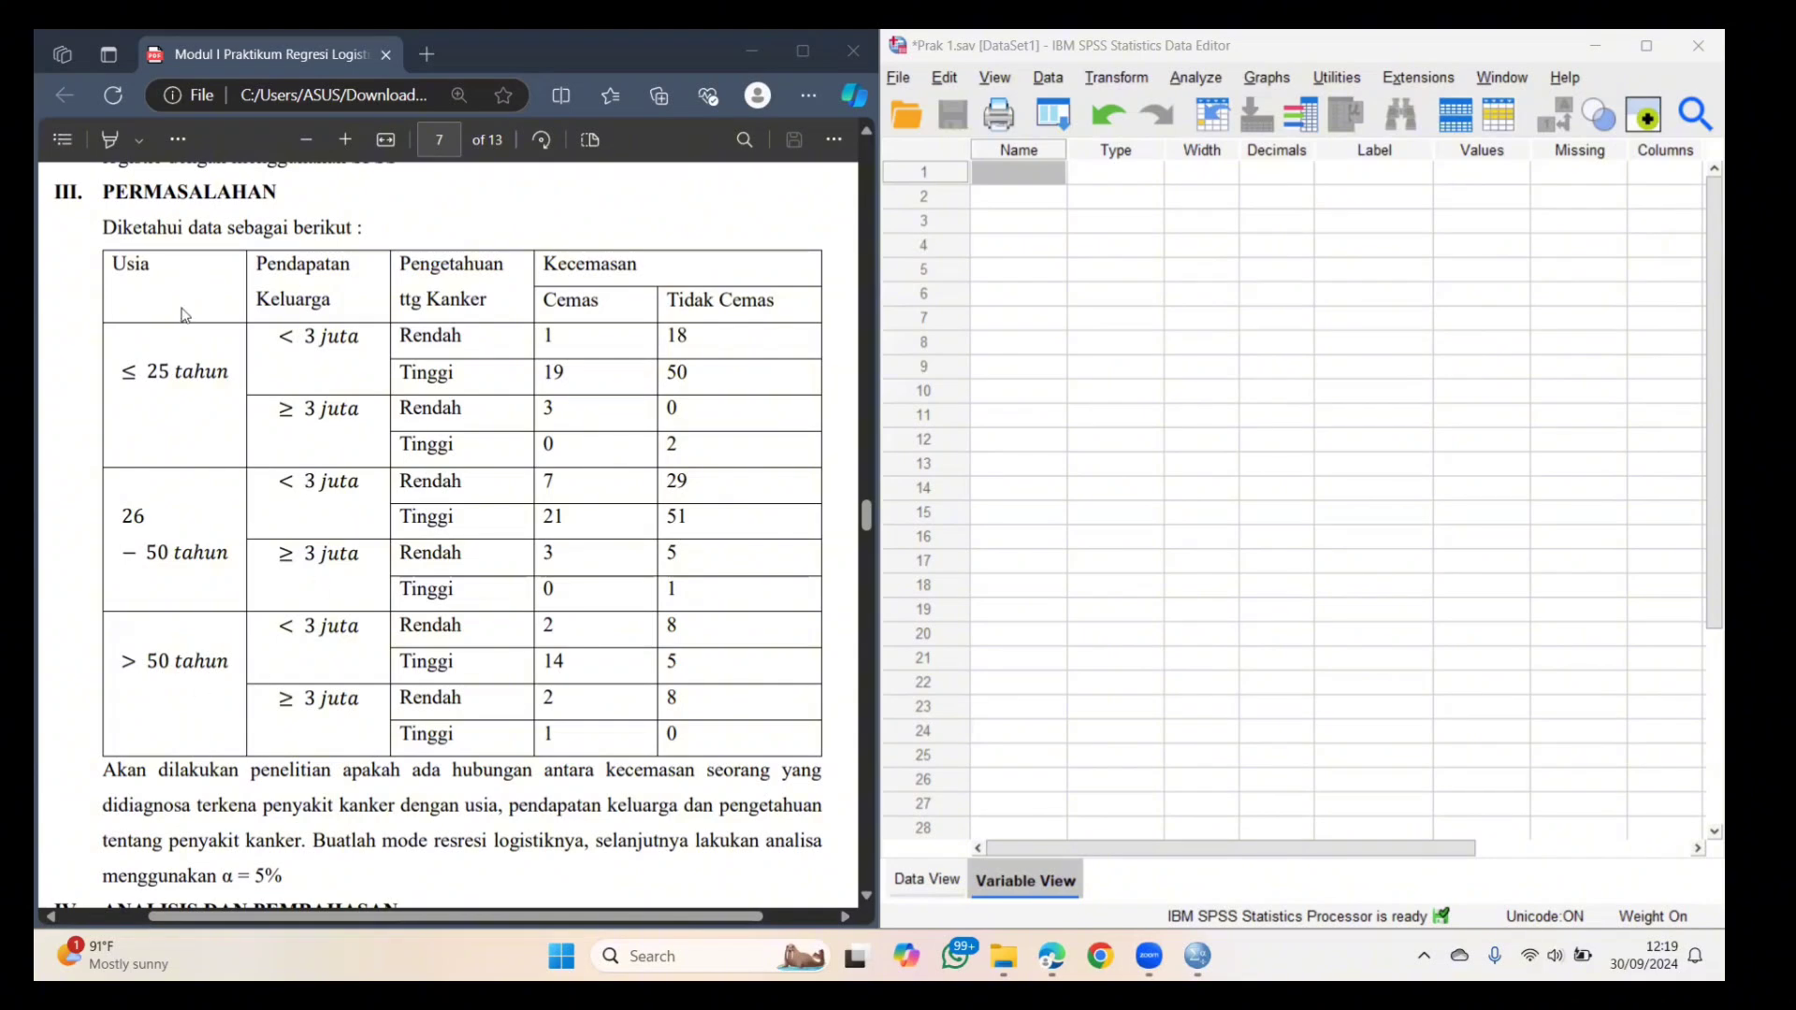
- Define five variables named Usia, Pendapatan, P_Kanker, Kecemasan and Frekuensi
scroll(200, 239, down, 1)
scroll(200, 240, up, 1)
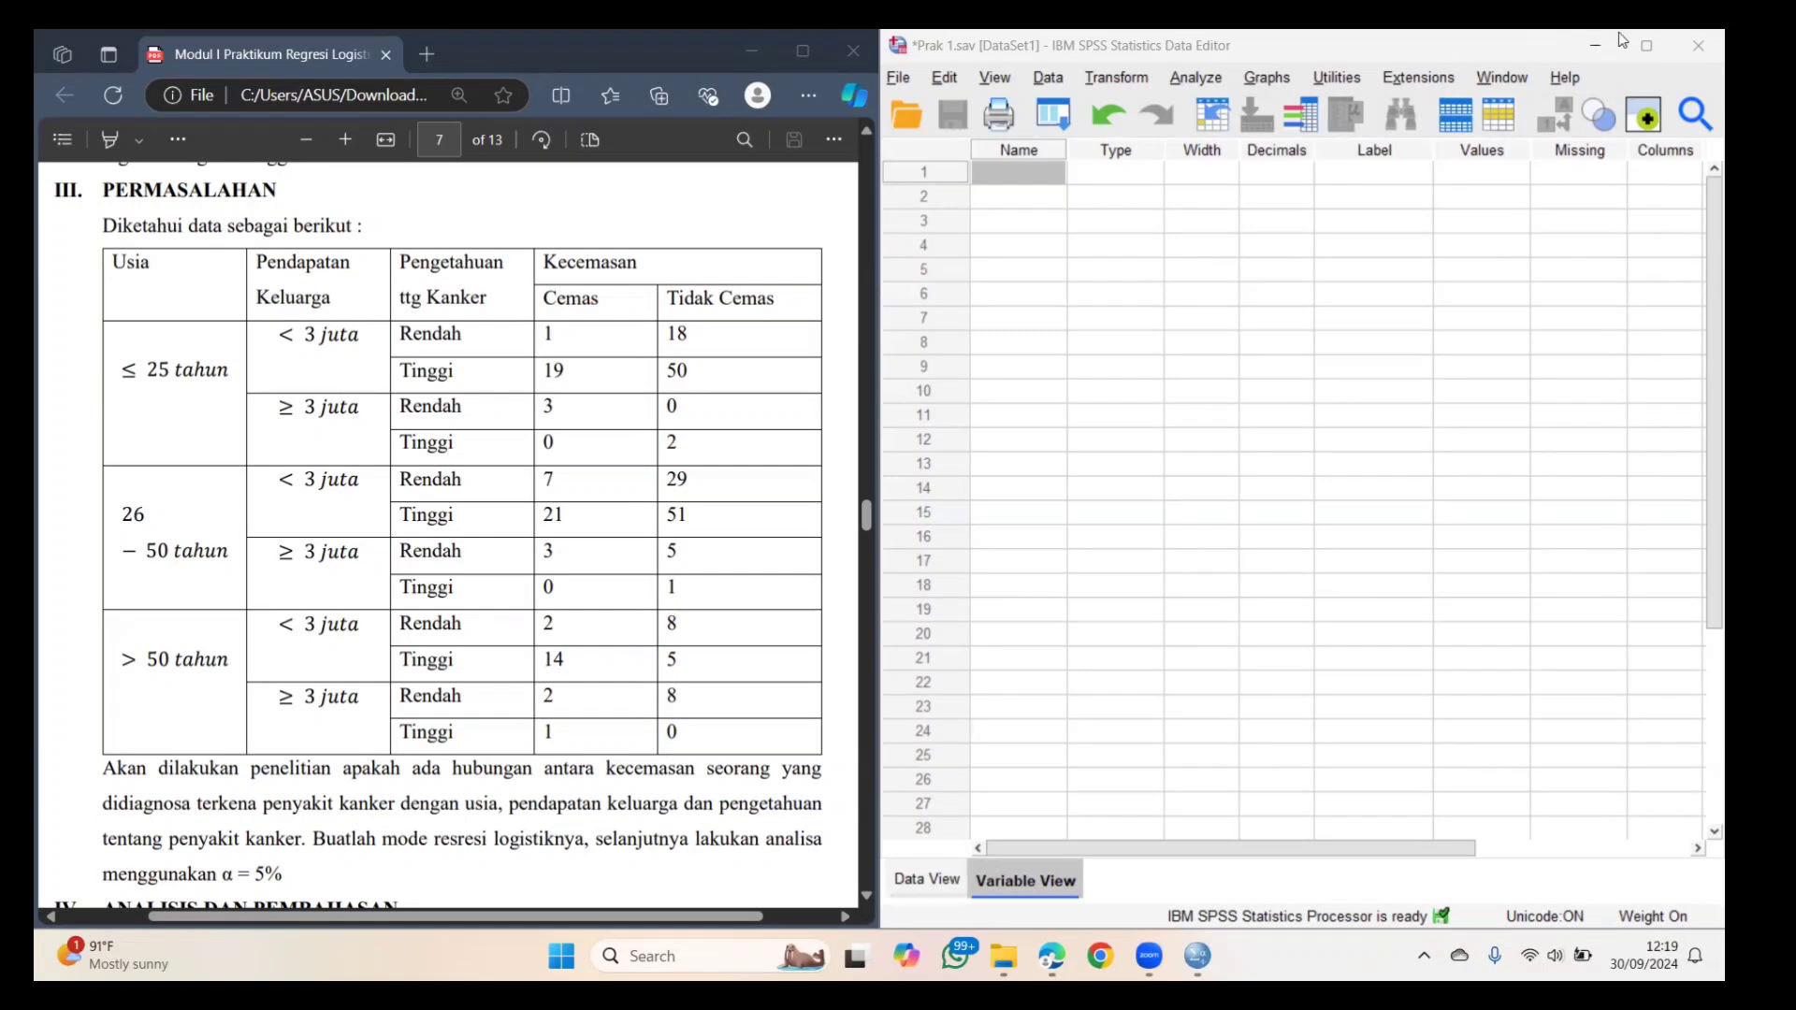
click(1029, 176)
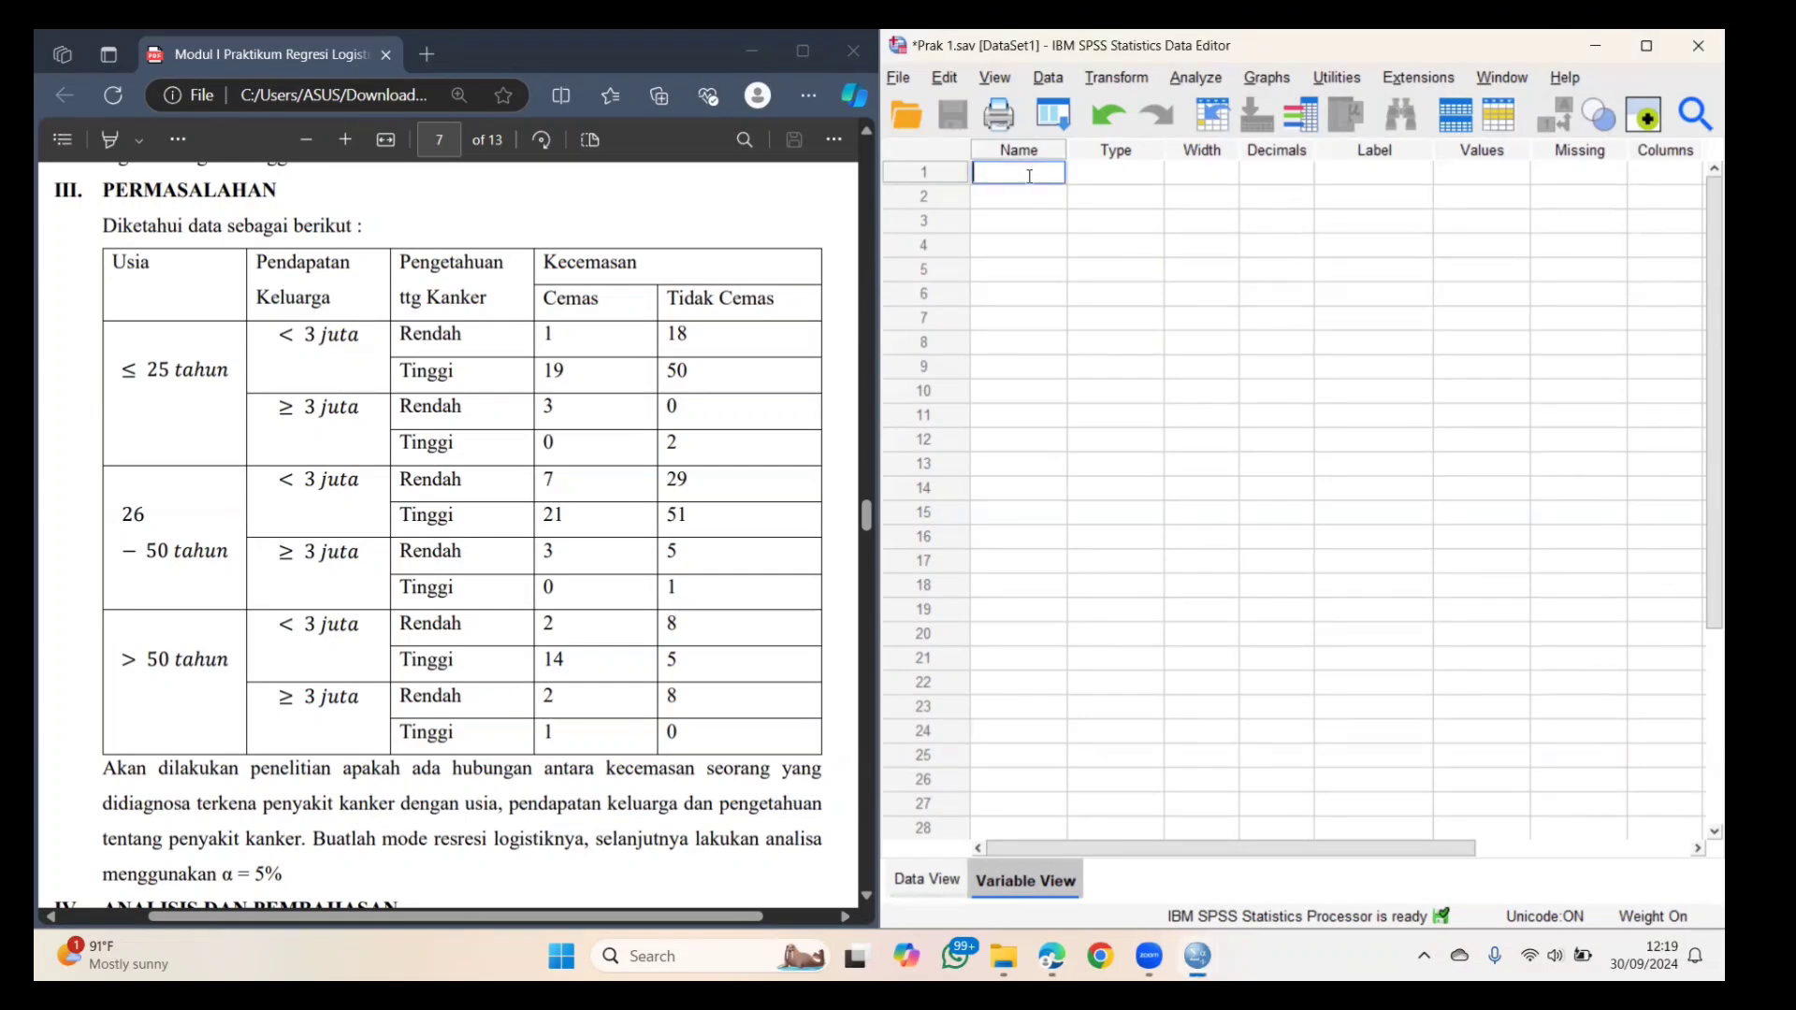
text(Usia)
key(Return)
text(Pend)
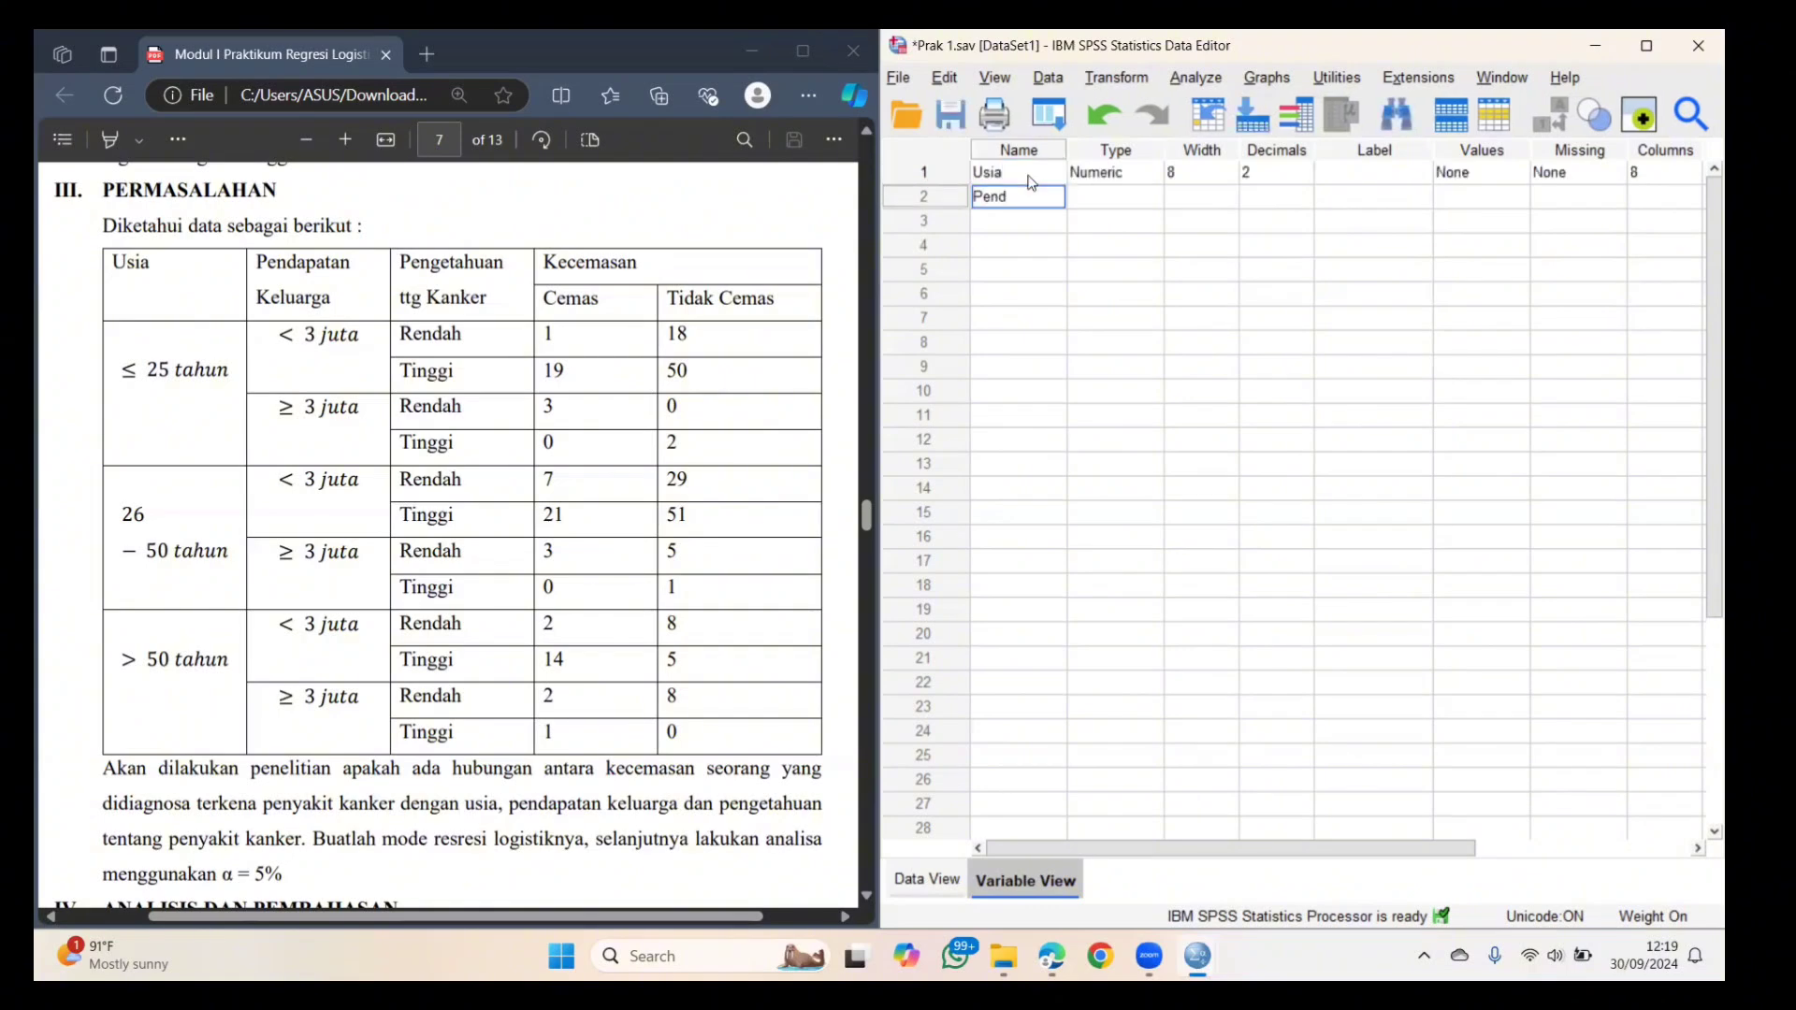
text(apatan)
key(Return)
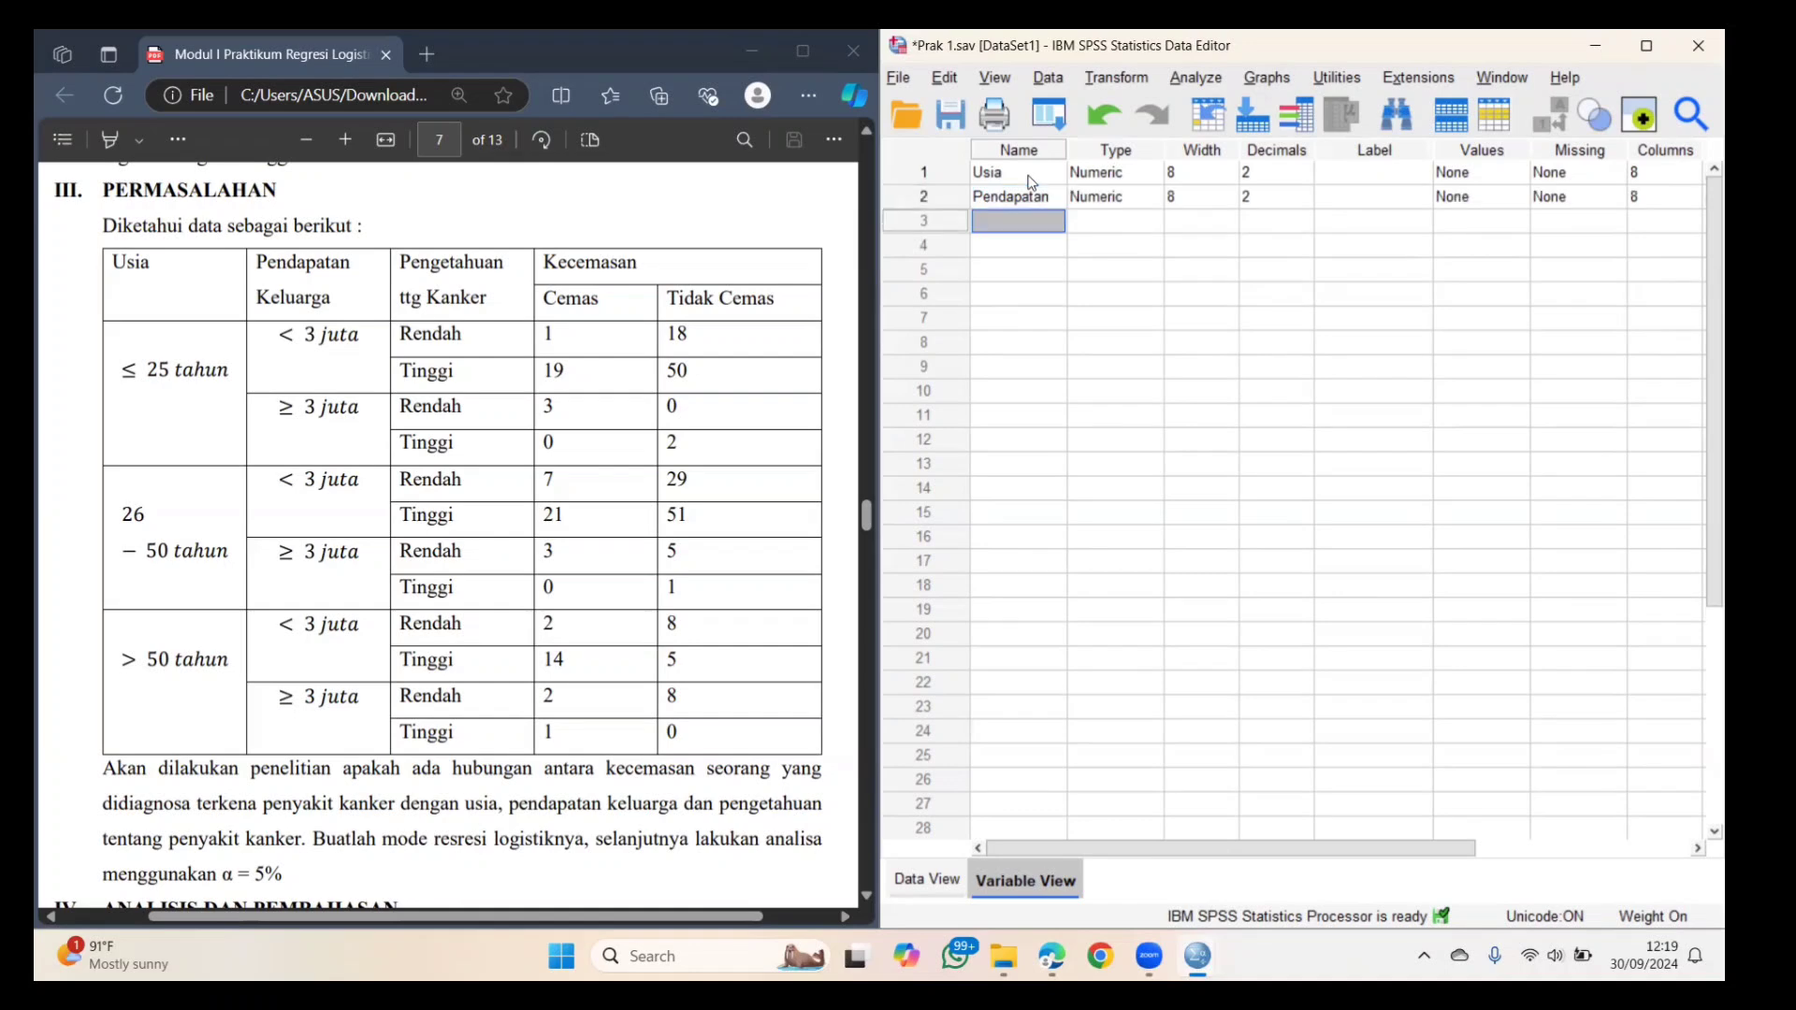
text(P_Kanker)
key(Return)
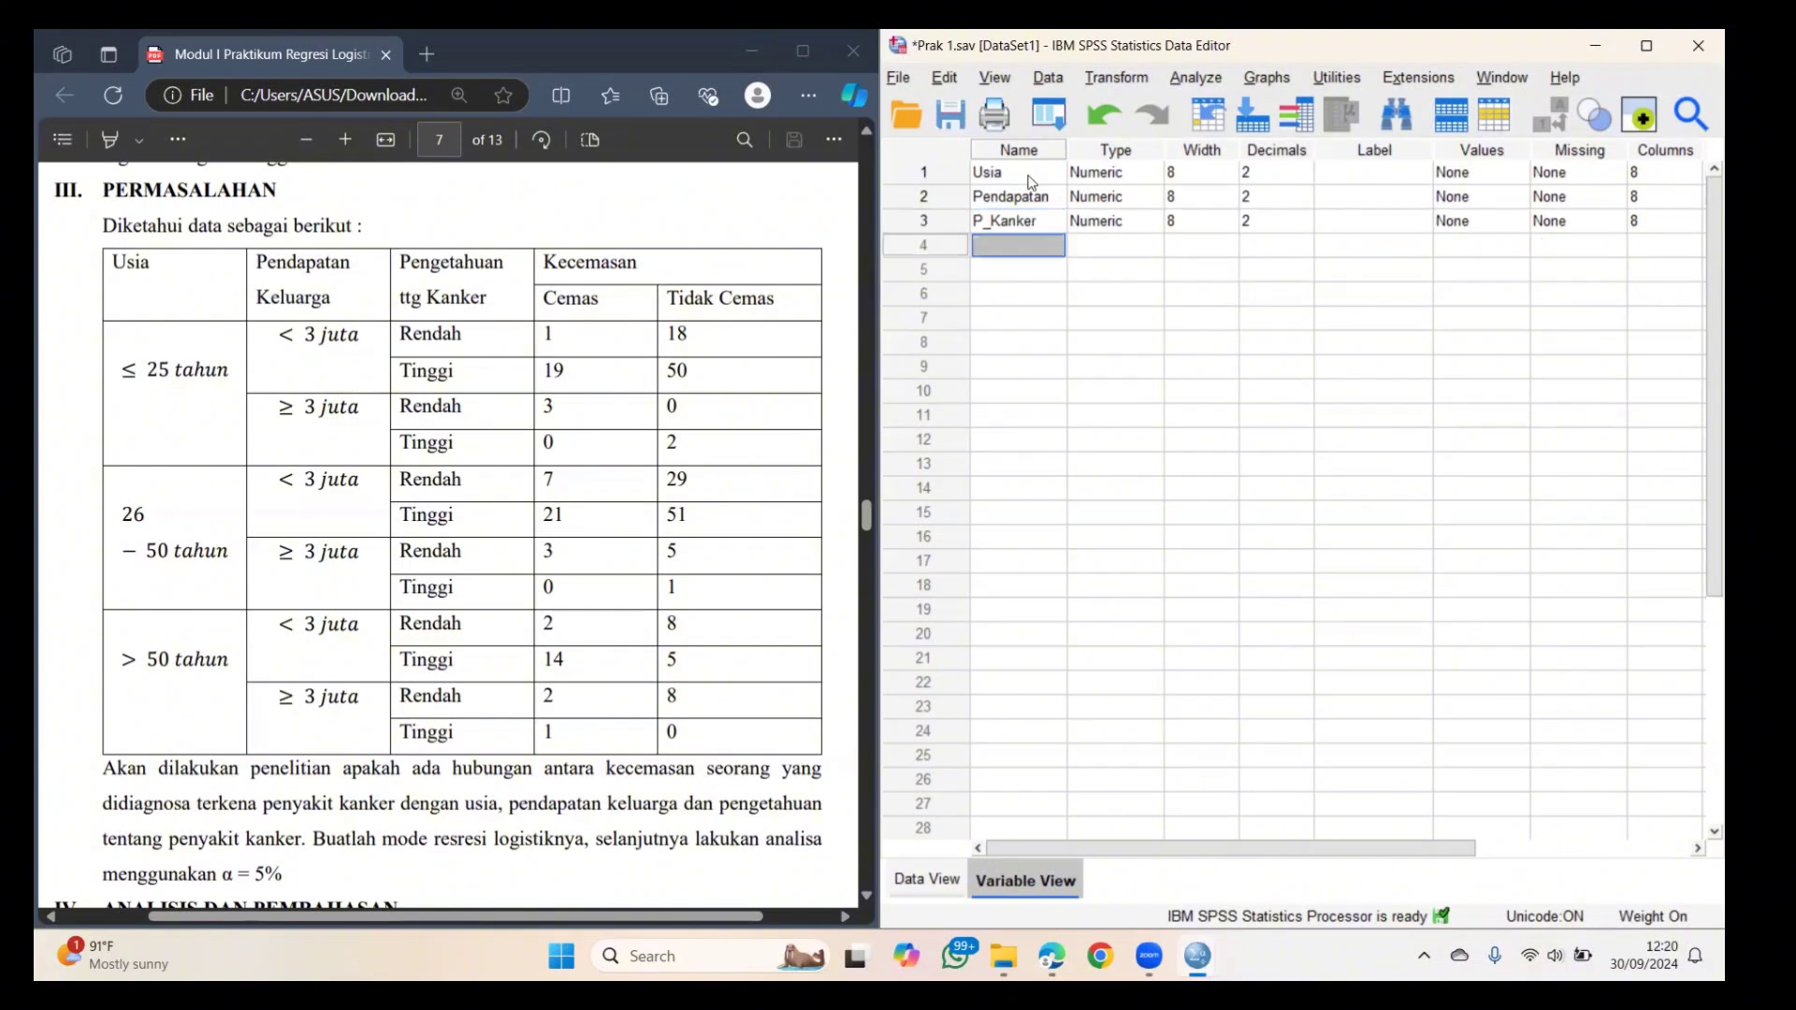
text(K)
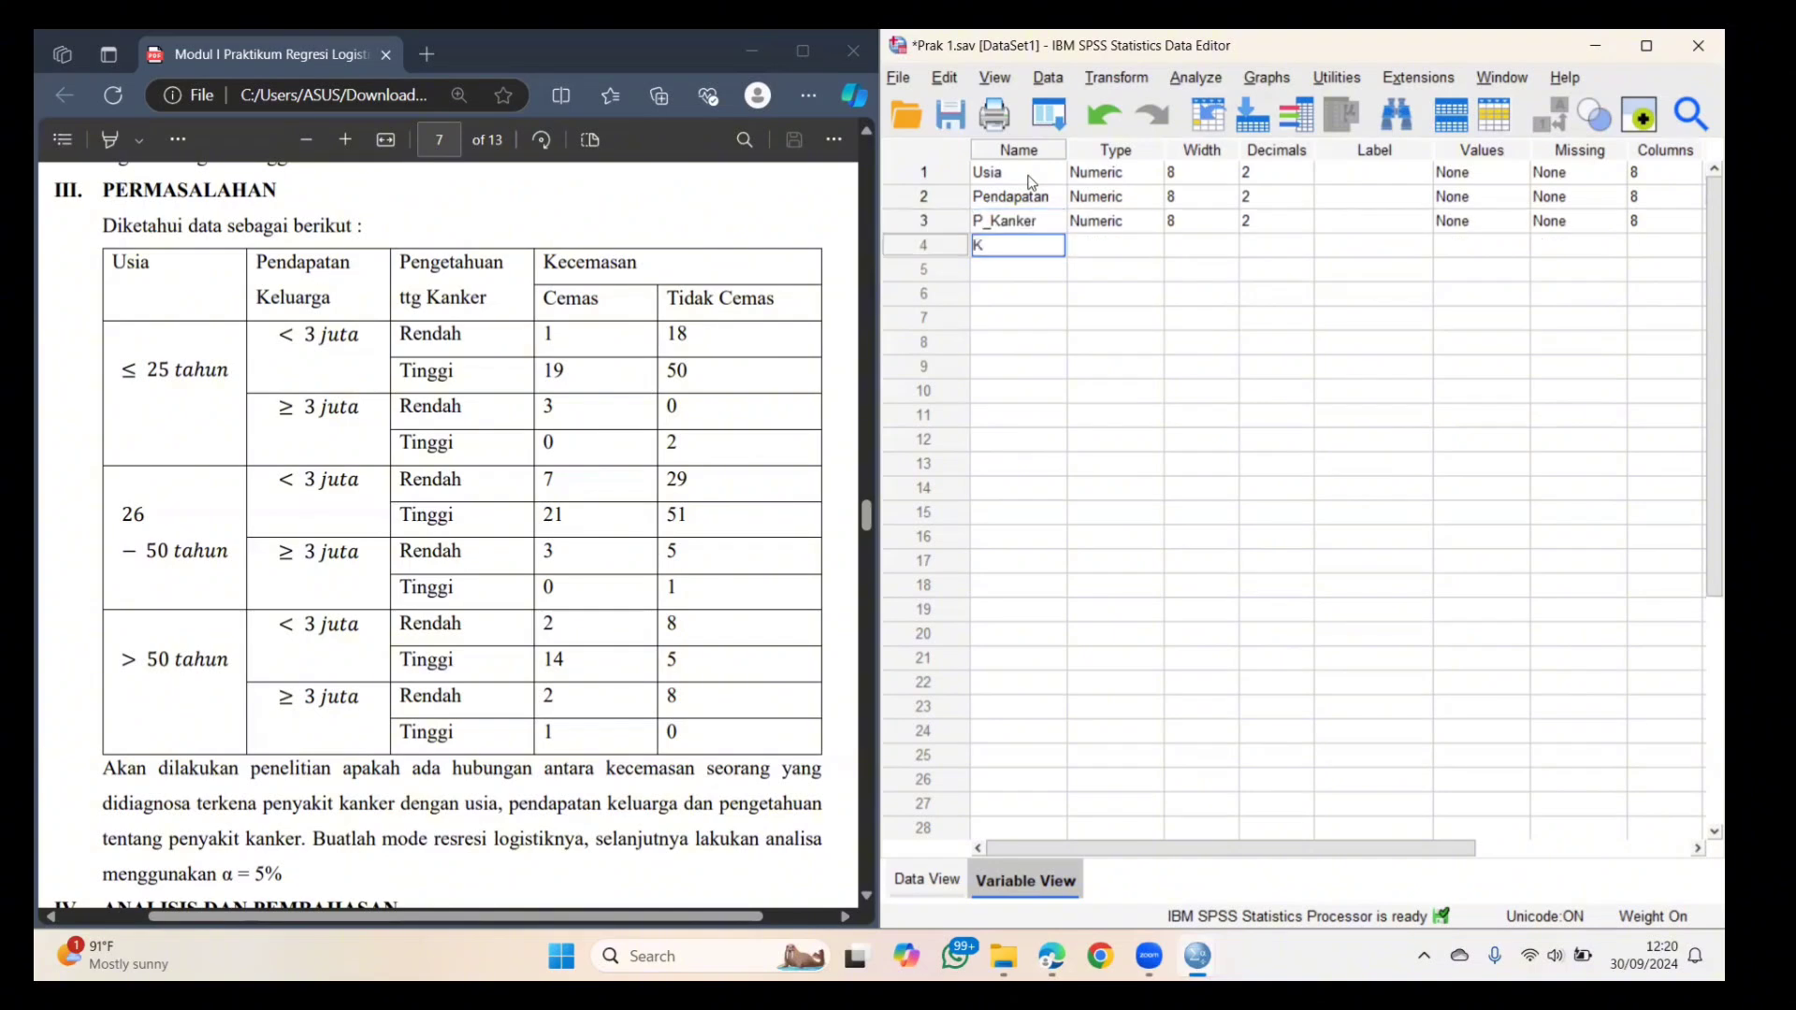
text(ecemasan)
key(Return)
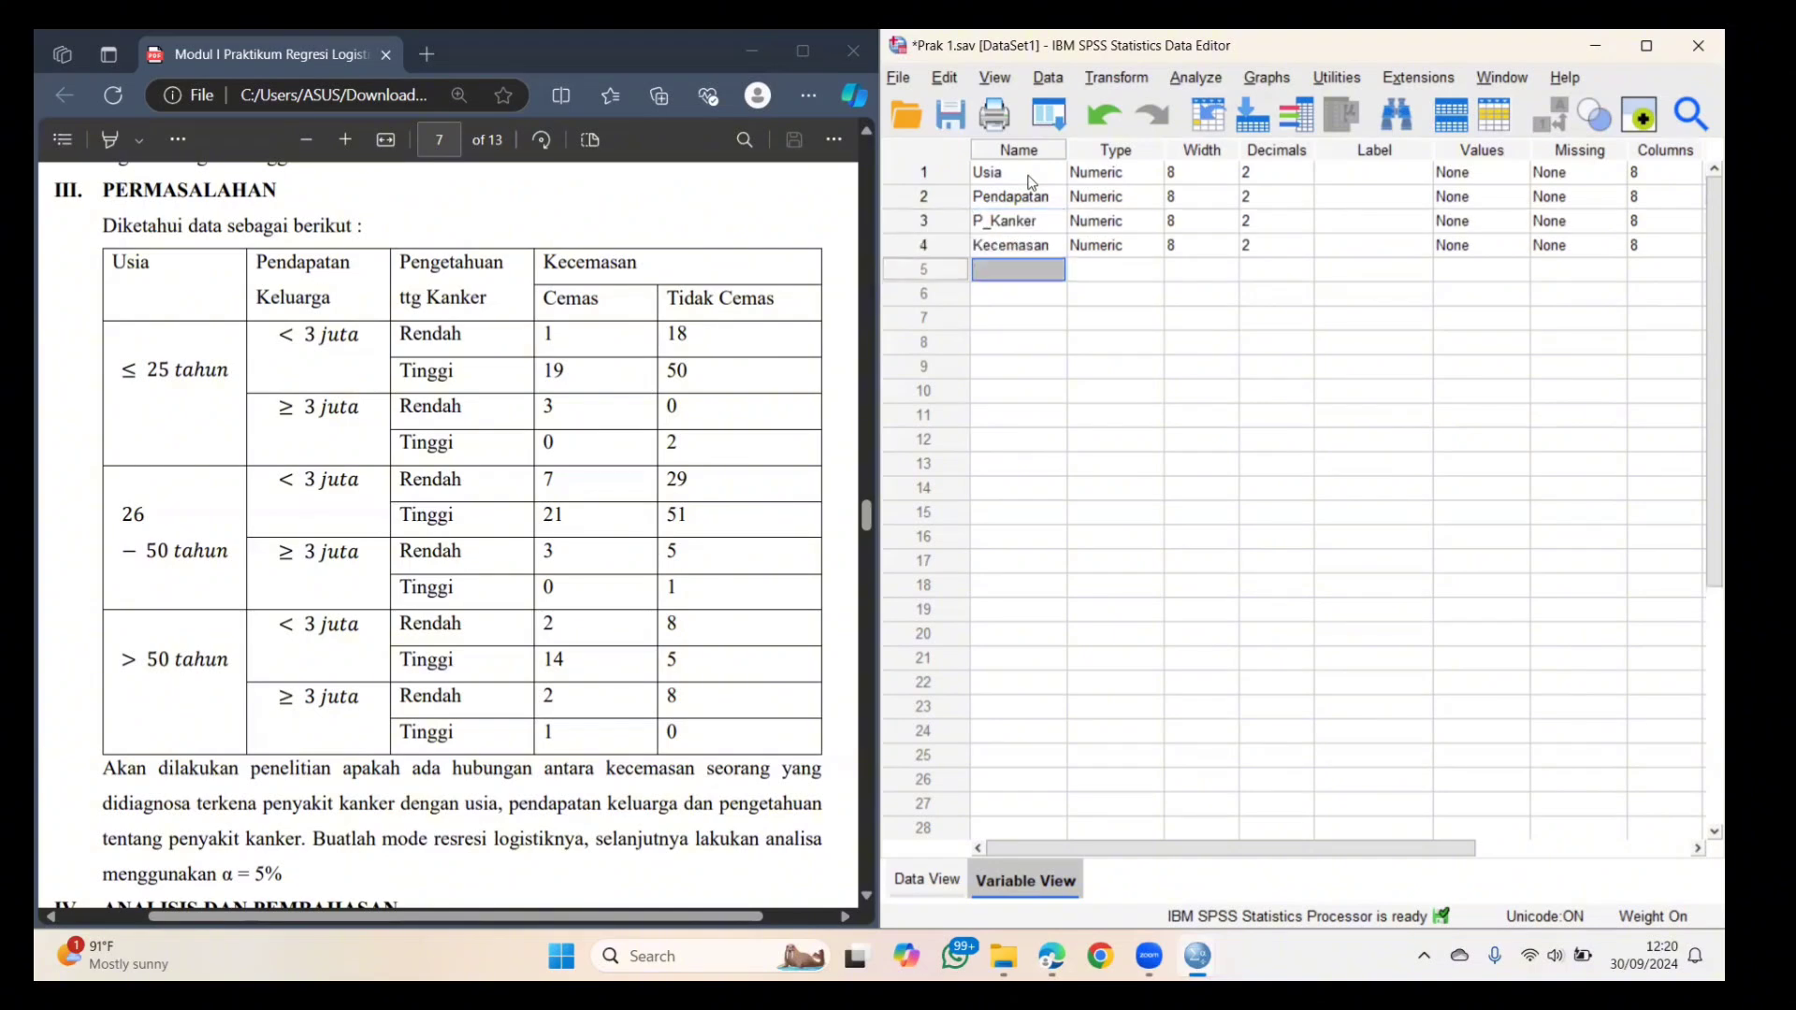
text(Freku)
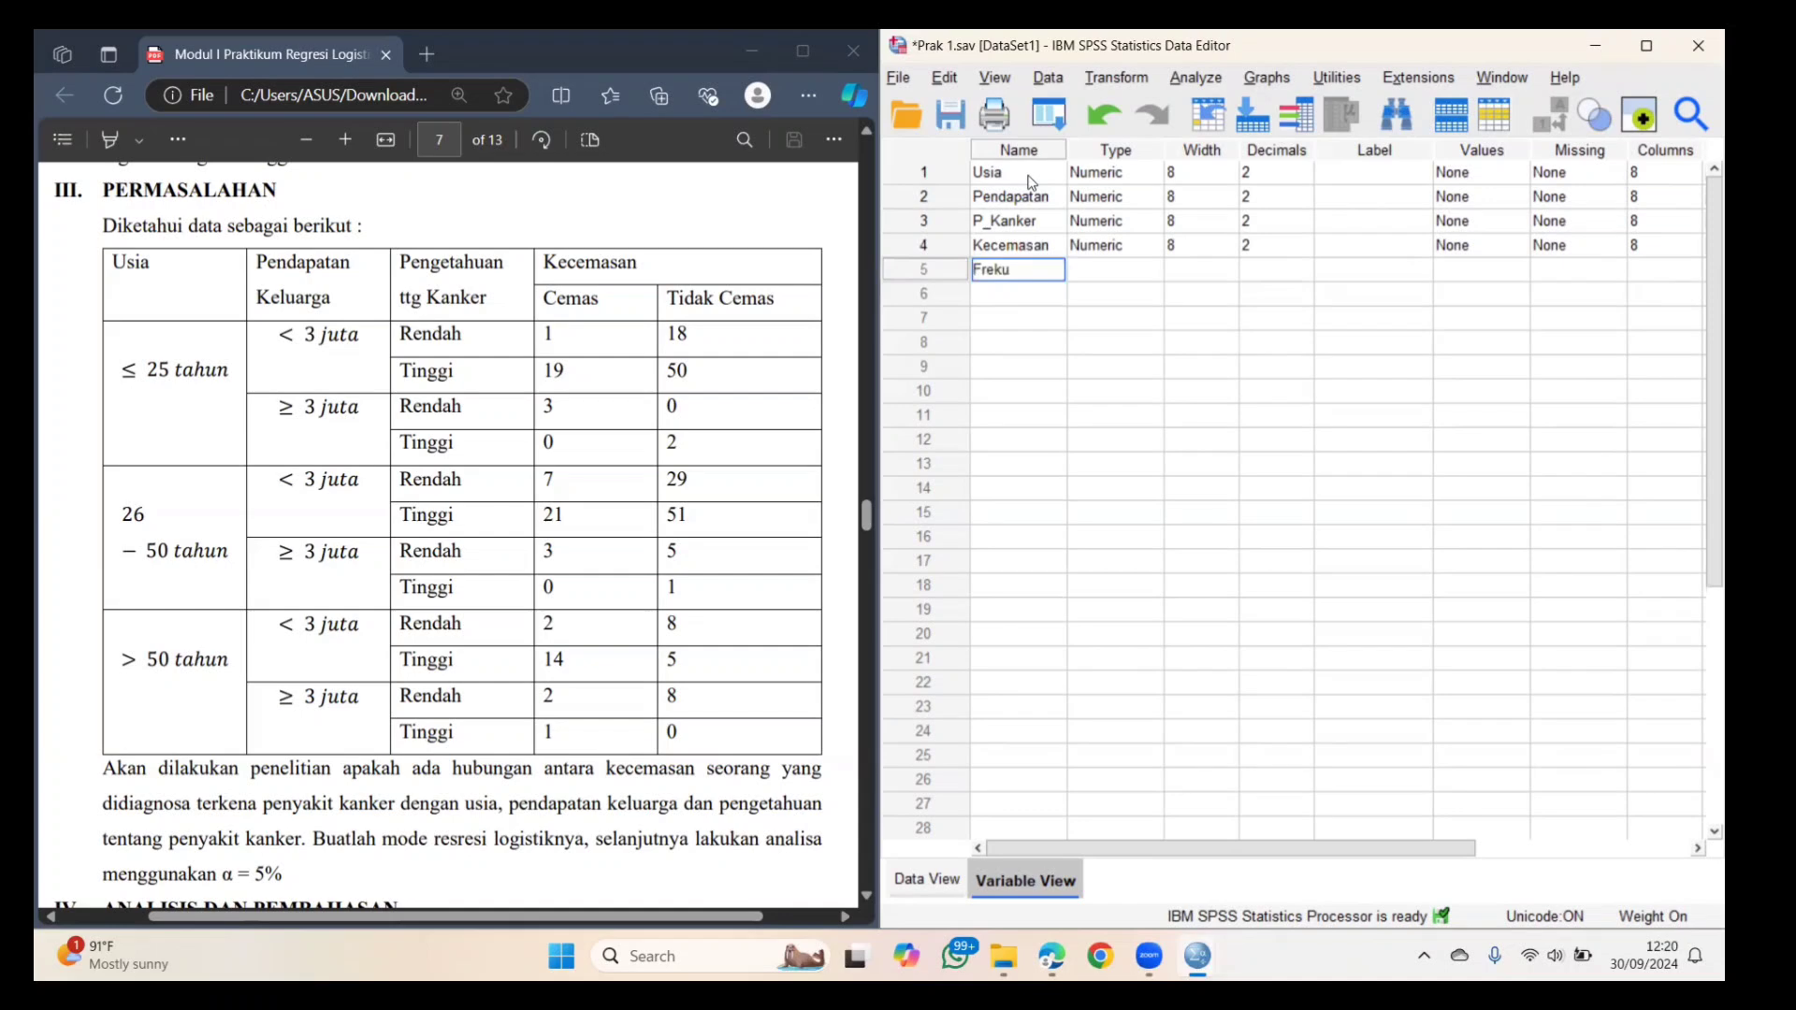
text(ensi)
key(Return)
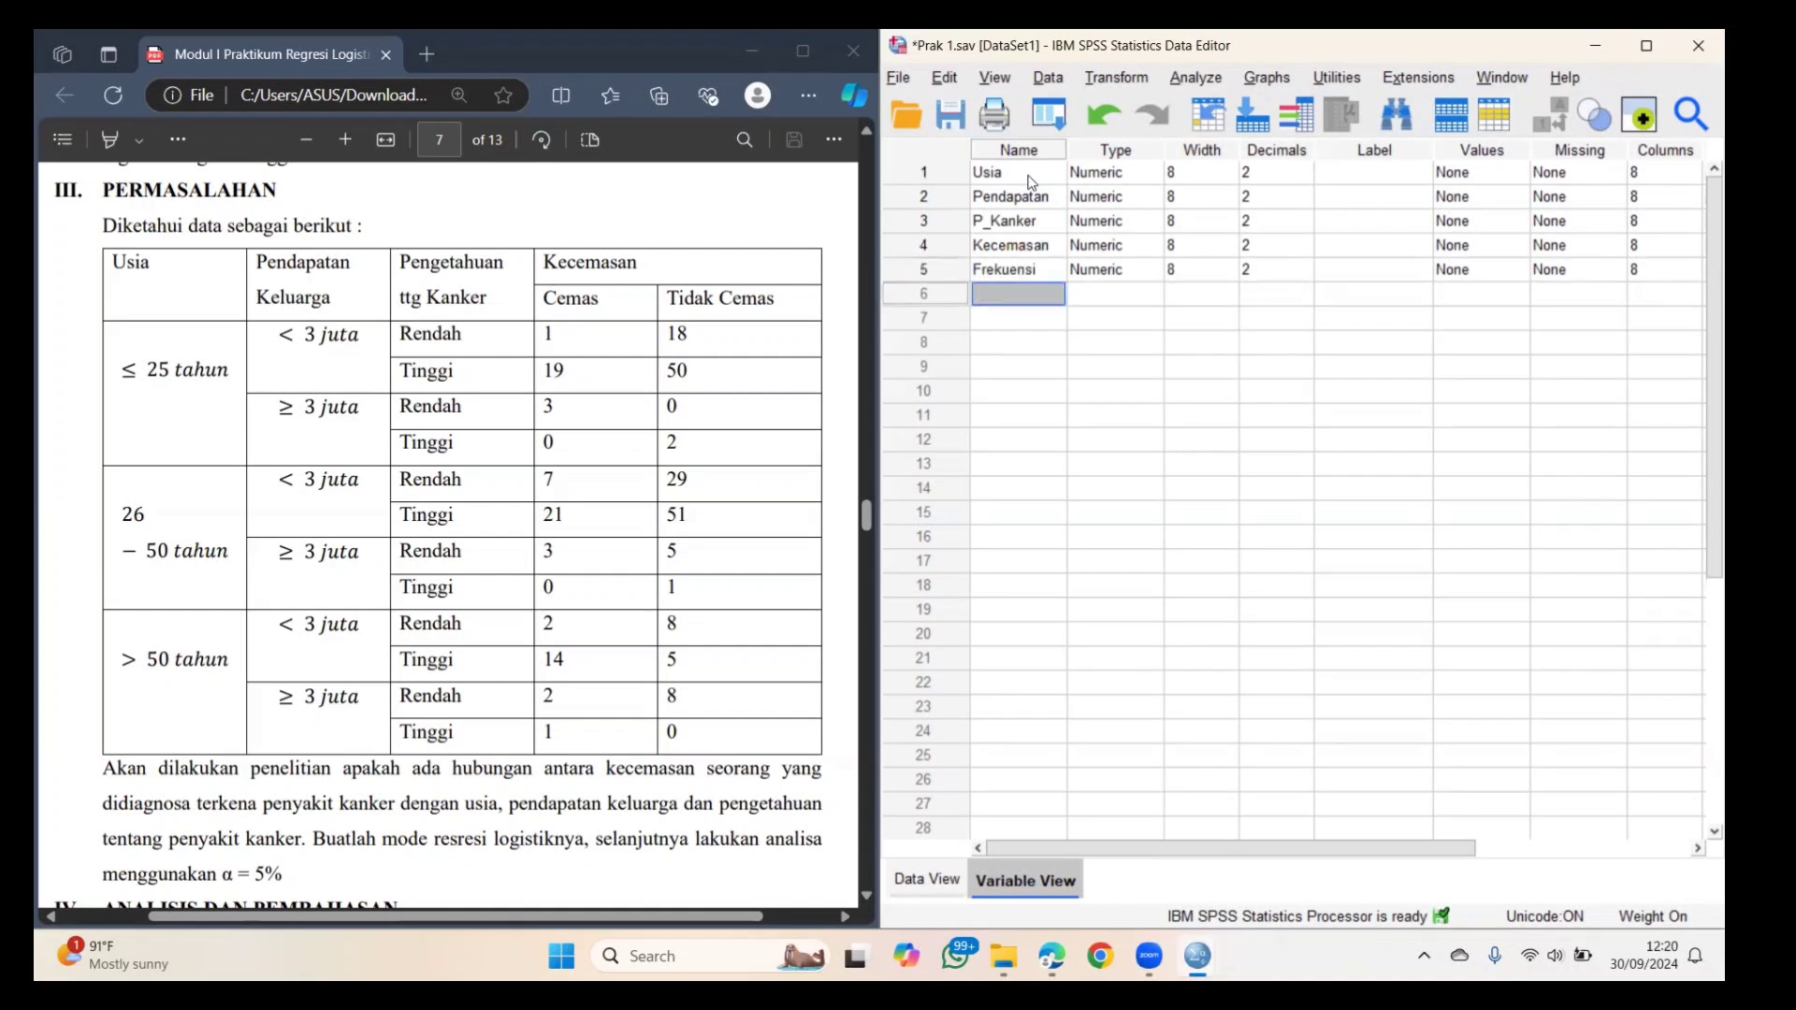
- Set the decimals to 0 for all five variables, from Usia to Frekuensi
click(1306, 172)
click(1305, 177)
click(1305, 178)
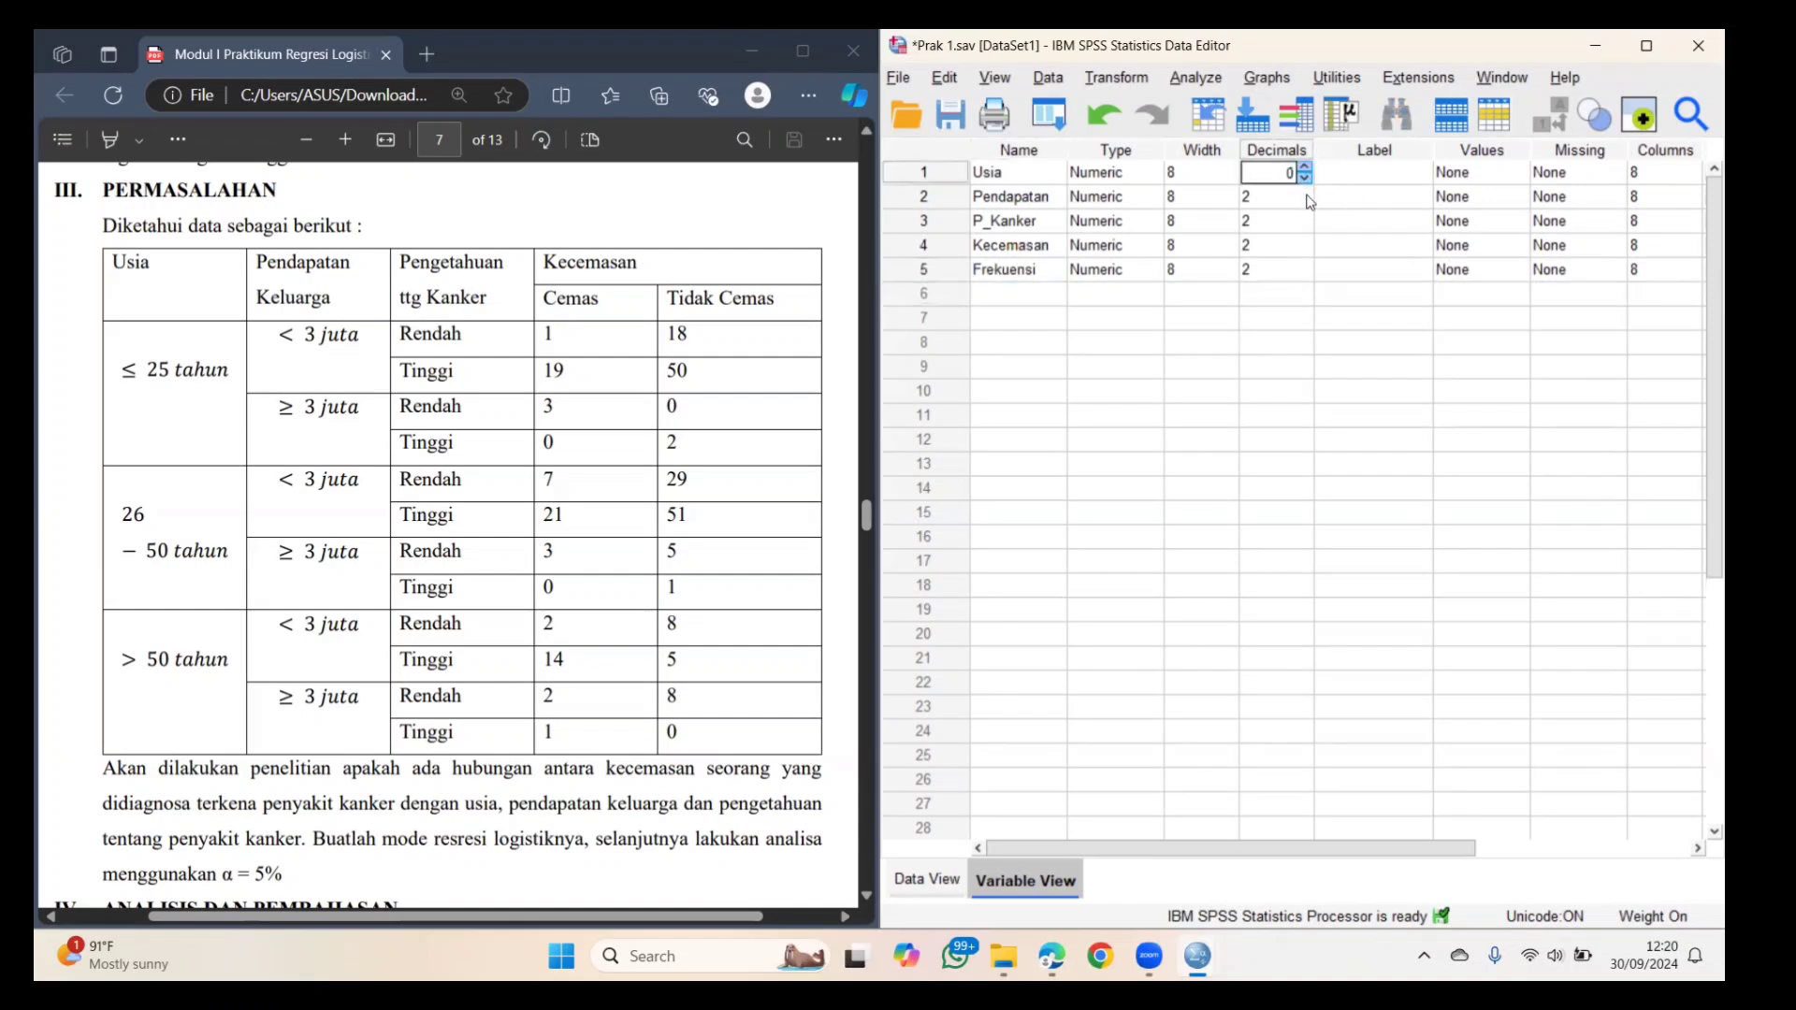
click(1306, 198)
click(1305, 202)
click(1305, 202)
click(1307, 223)
click(1305, 226)
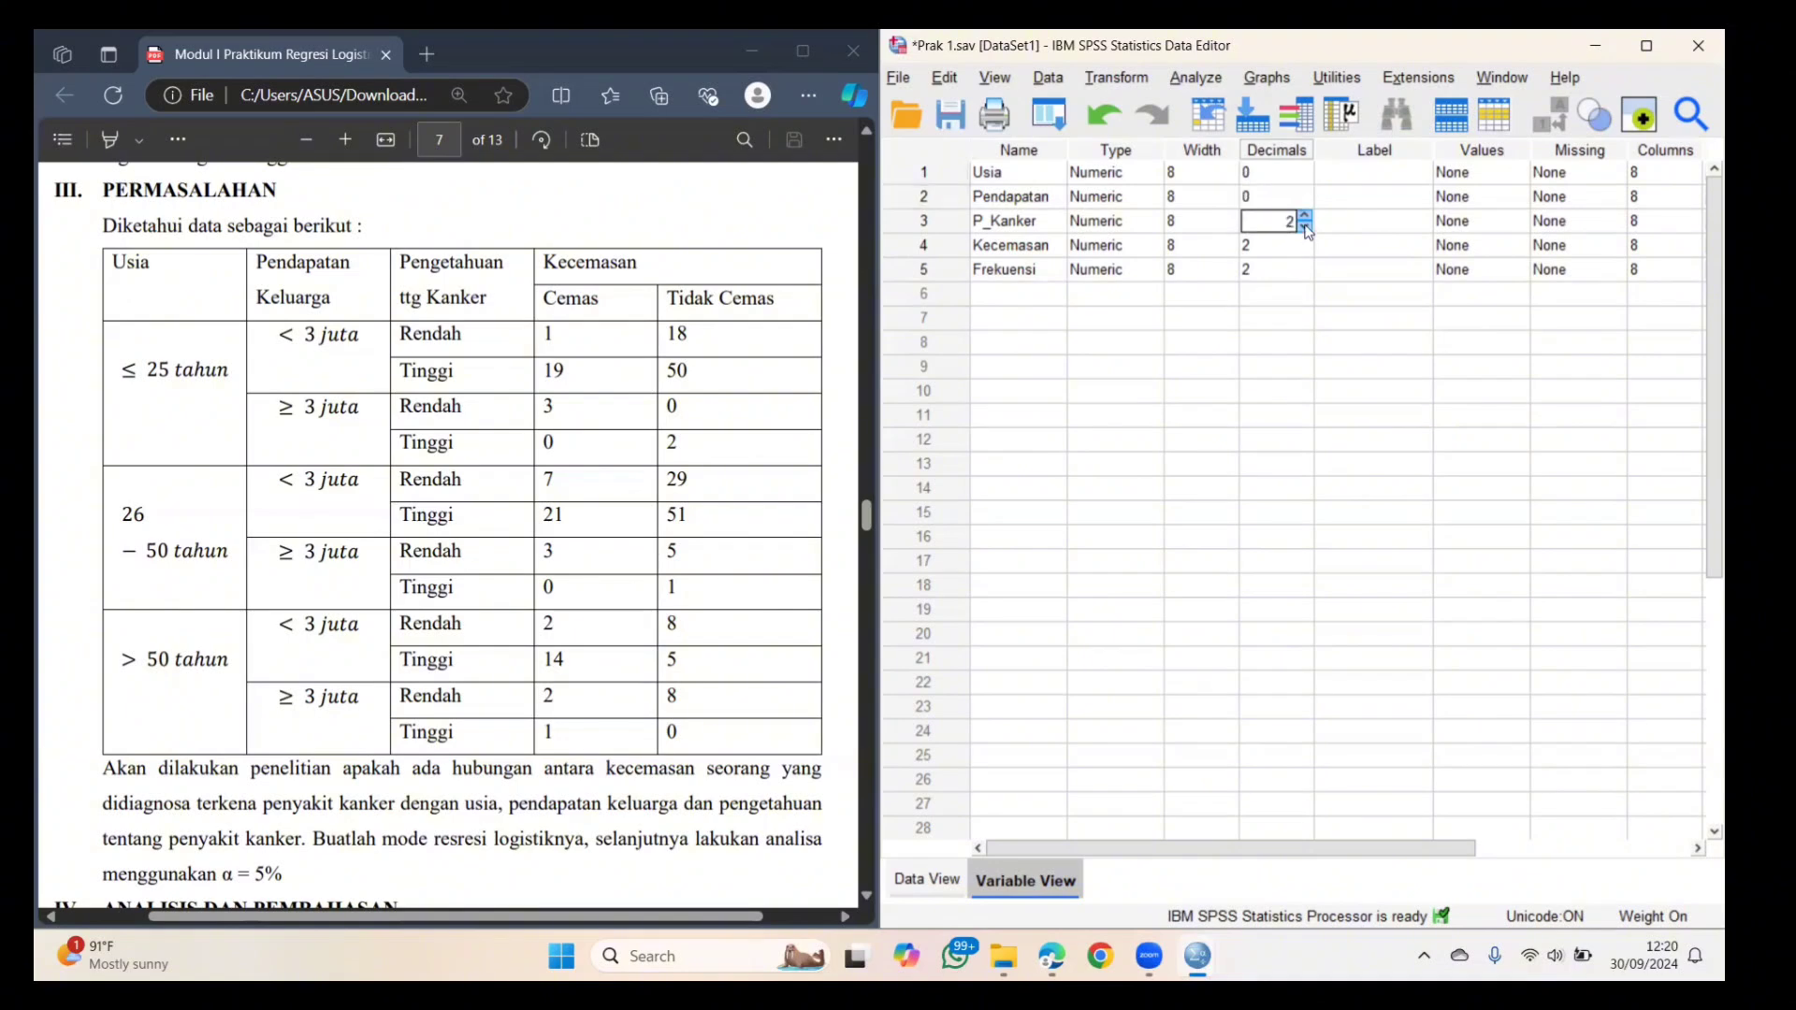
click(1305, 226)
click(1307, 247)
click(1305, 251)
click(1305, 250)
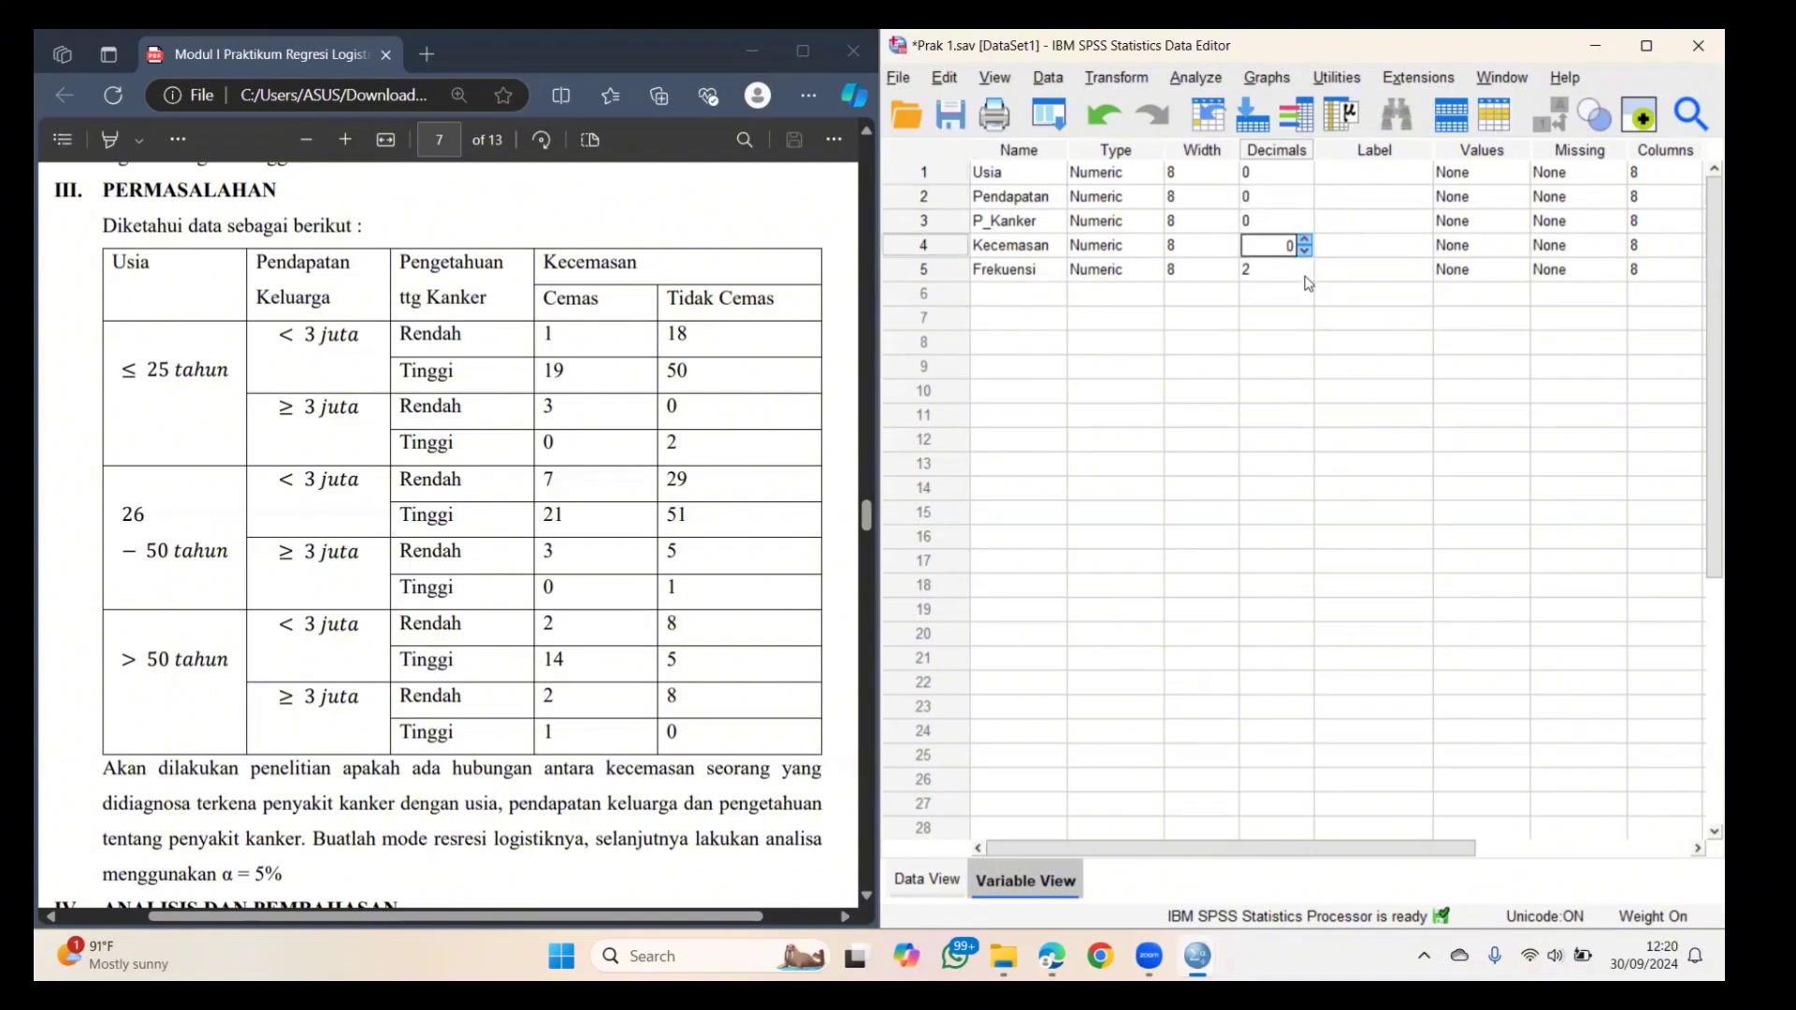
click(1307, 271)
click(1305, 275)
click(1305, 275)
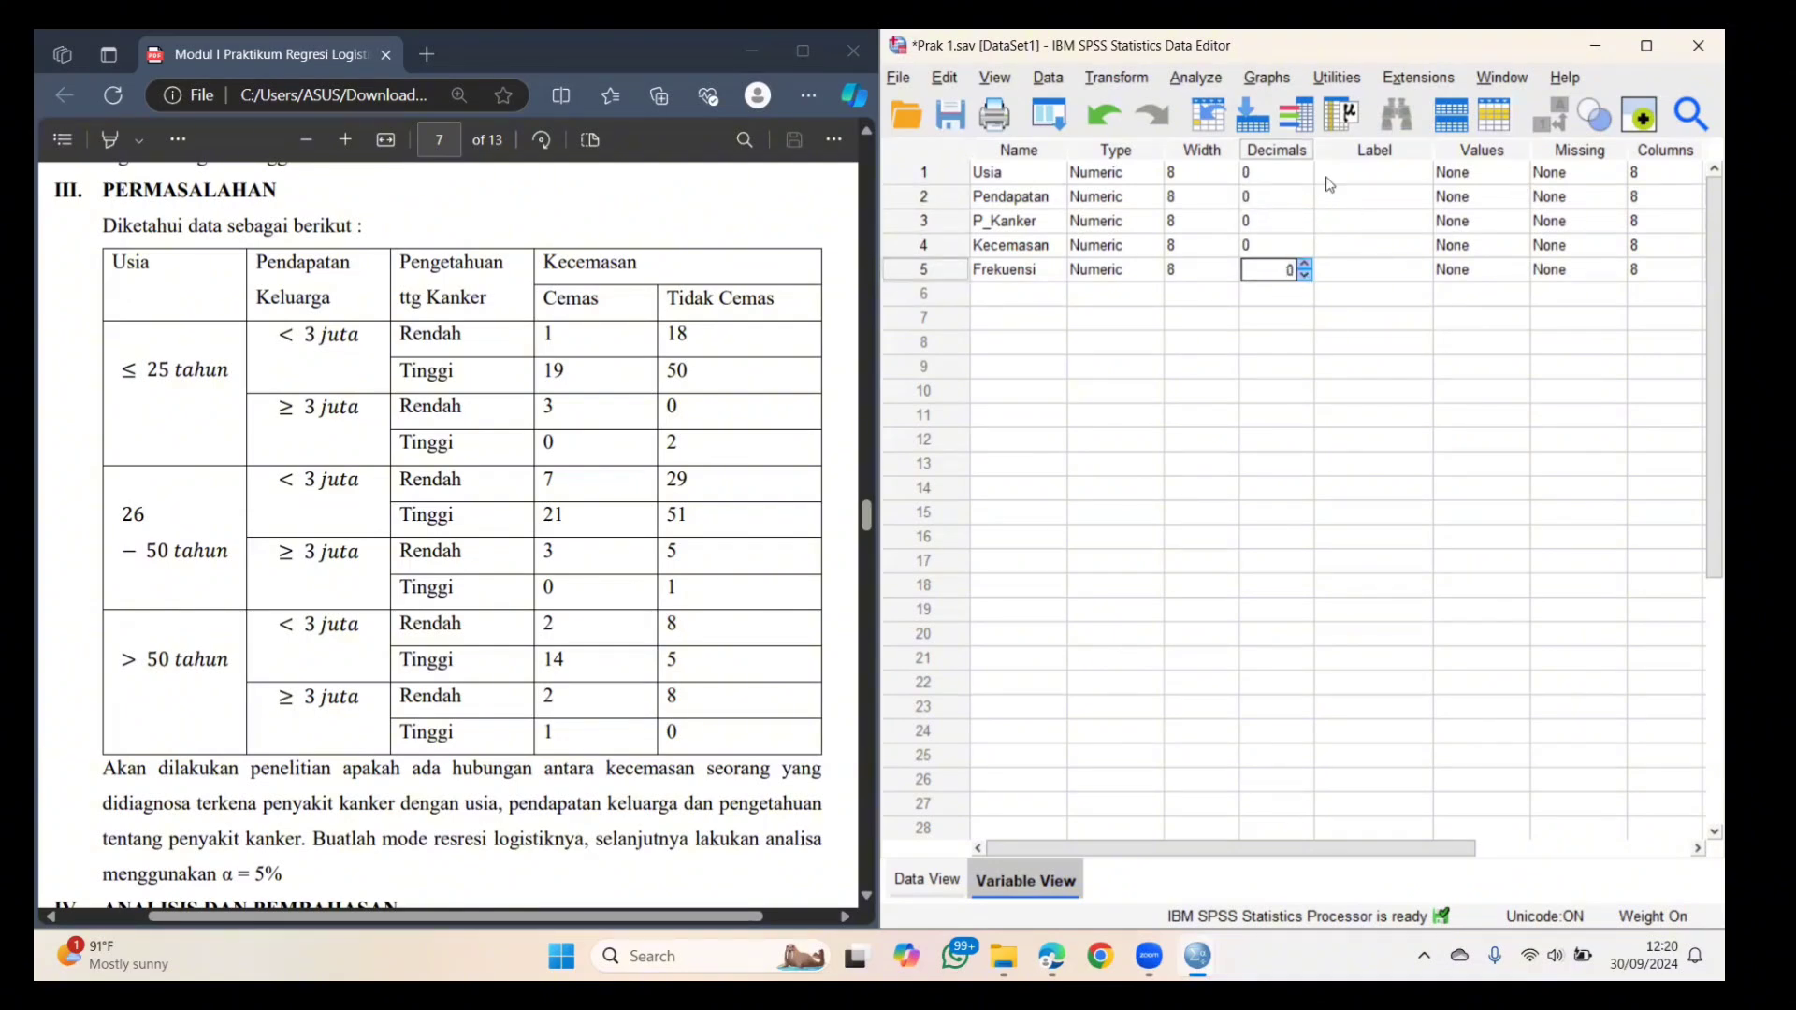
- Add a value label to the Usia variable that defines 1 as "<= 25 tahun"
click(1403, 178)
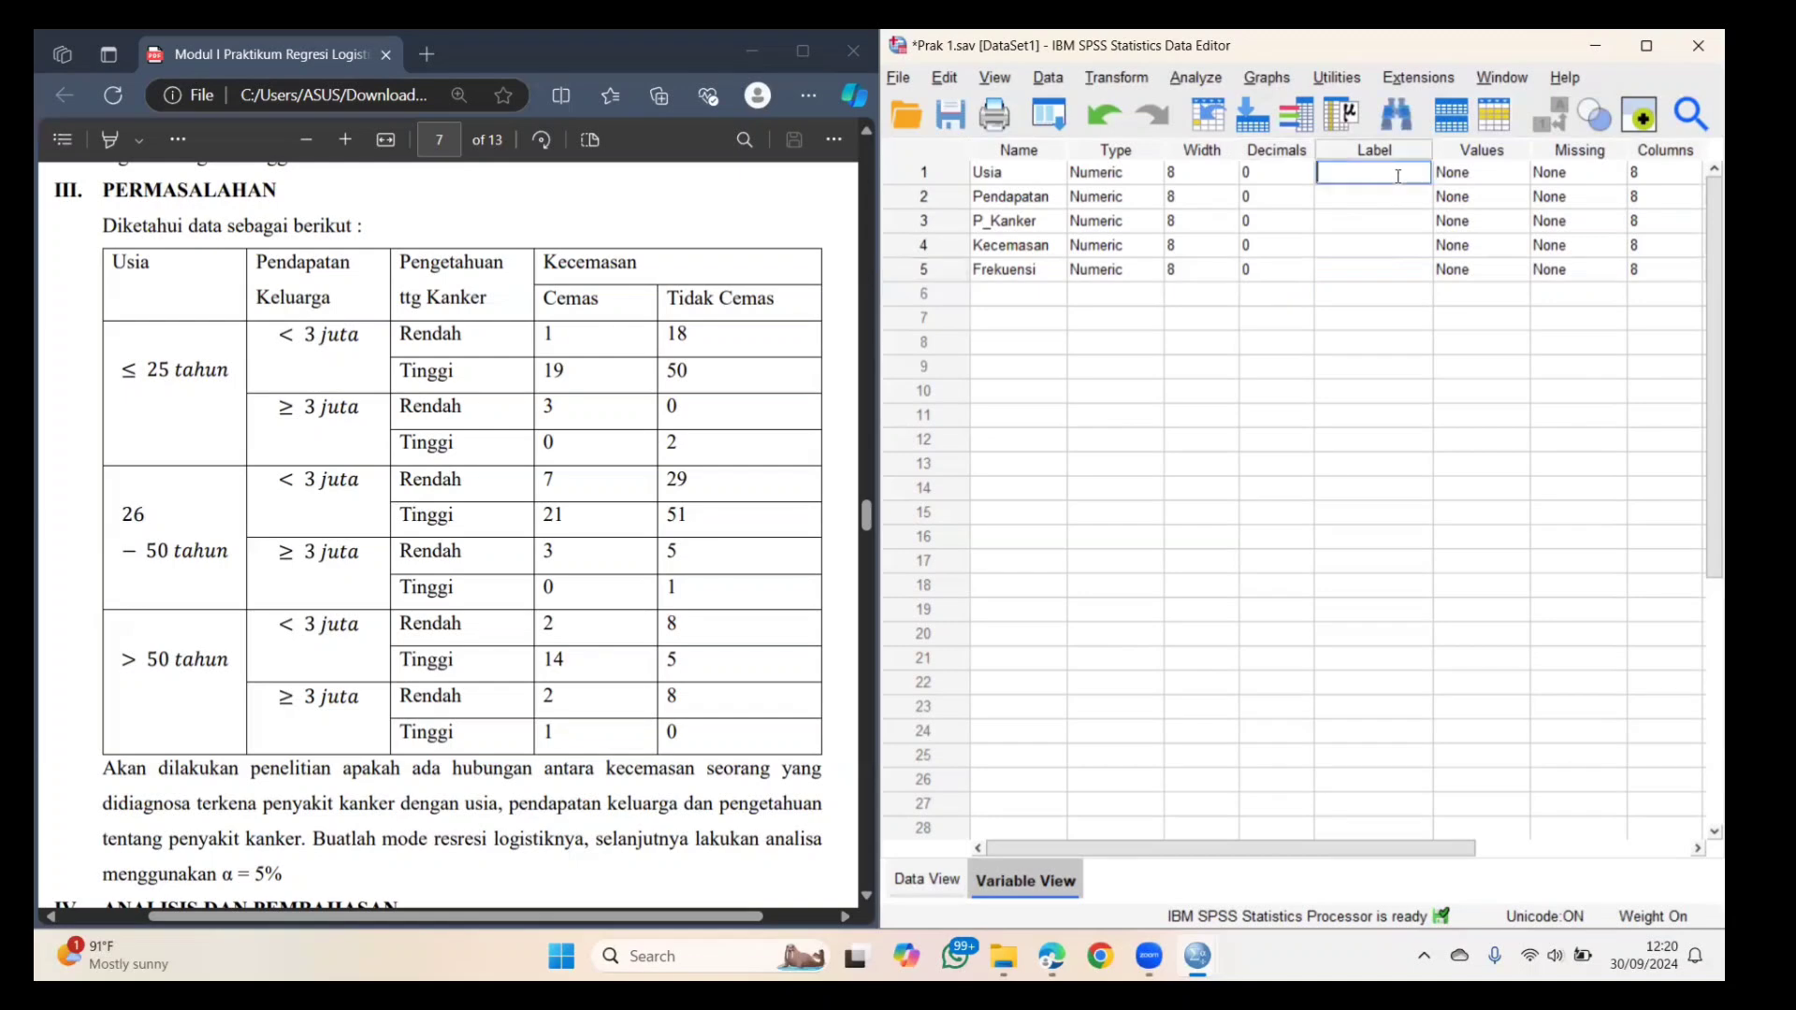
click(1489, 176)
click(1517, 178)
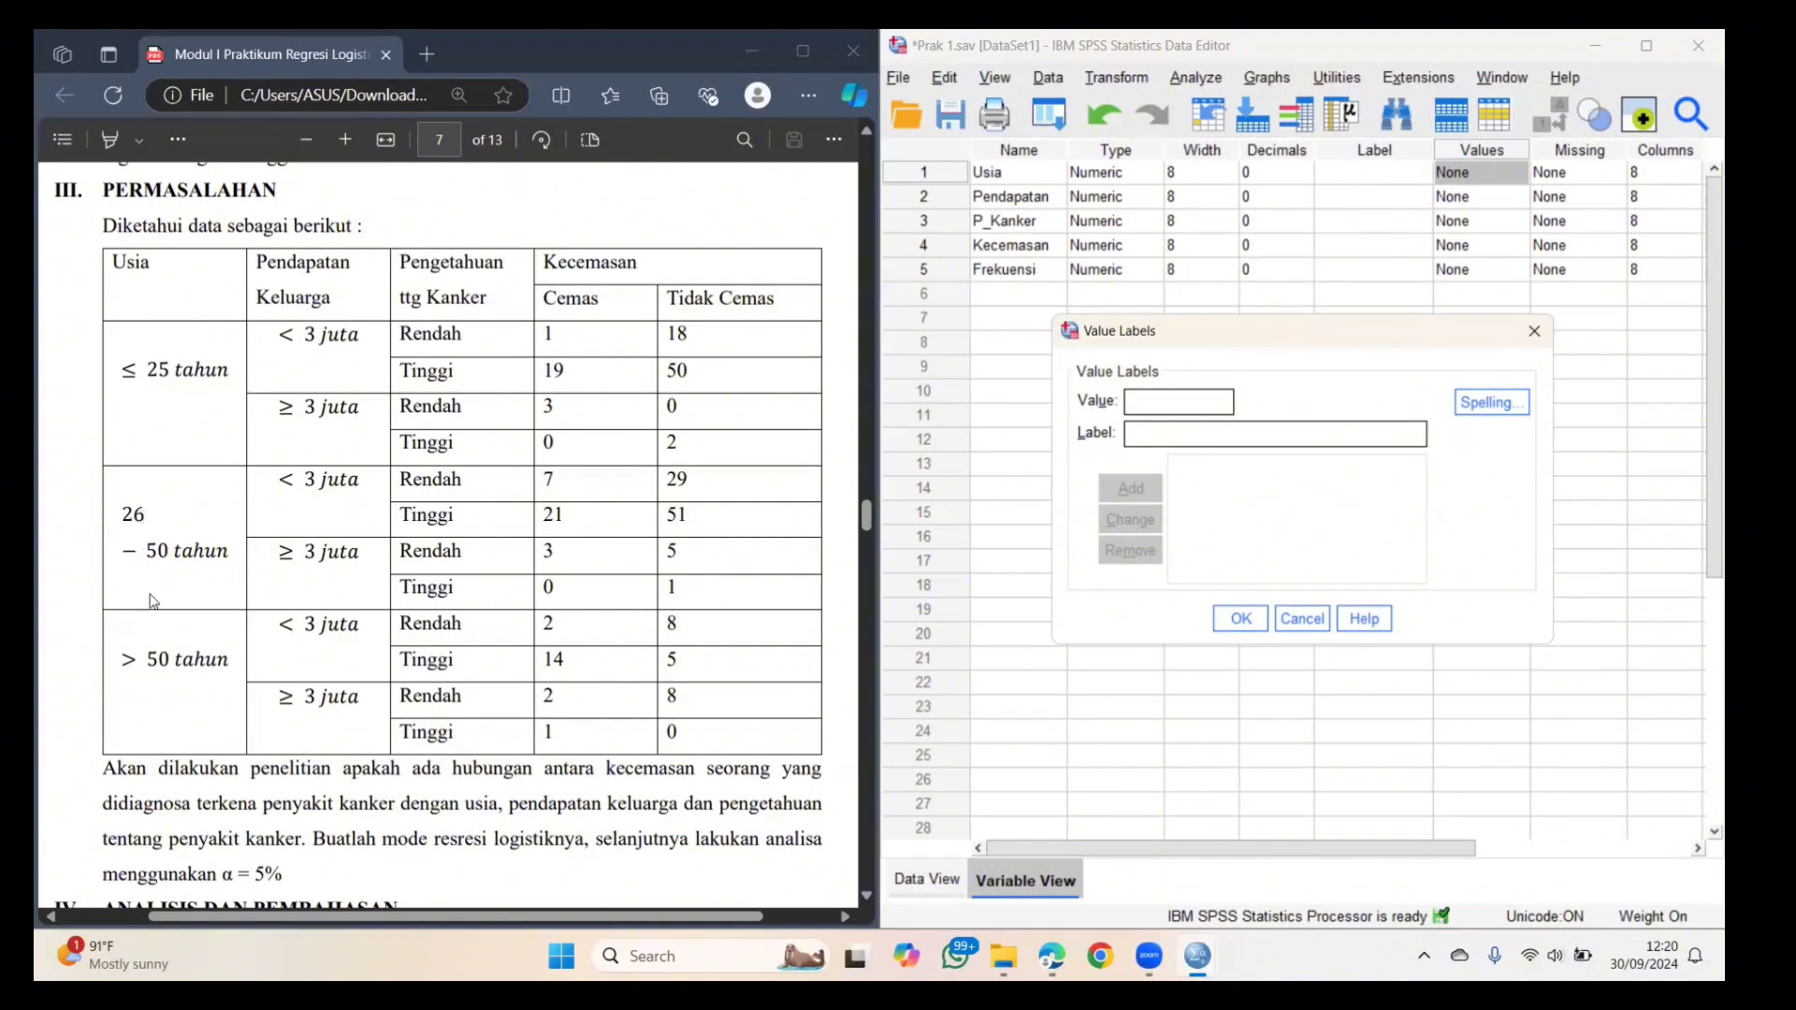
click(1182, 409)
text(1)
click(1181, 436)
text(<= 25 )
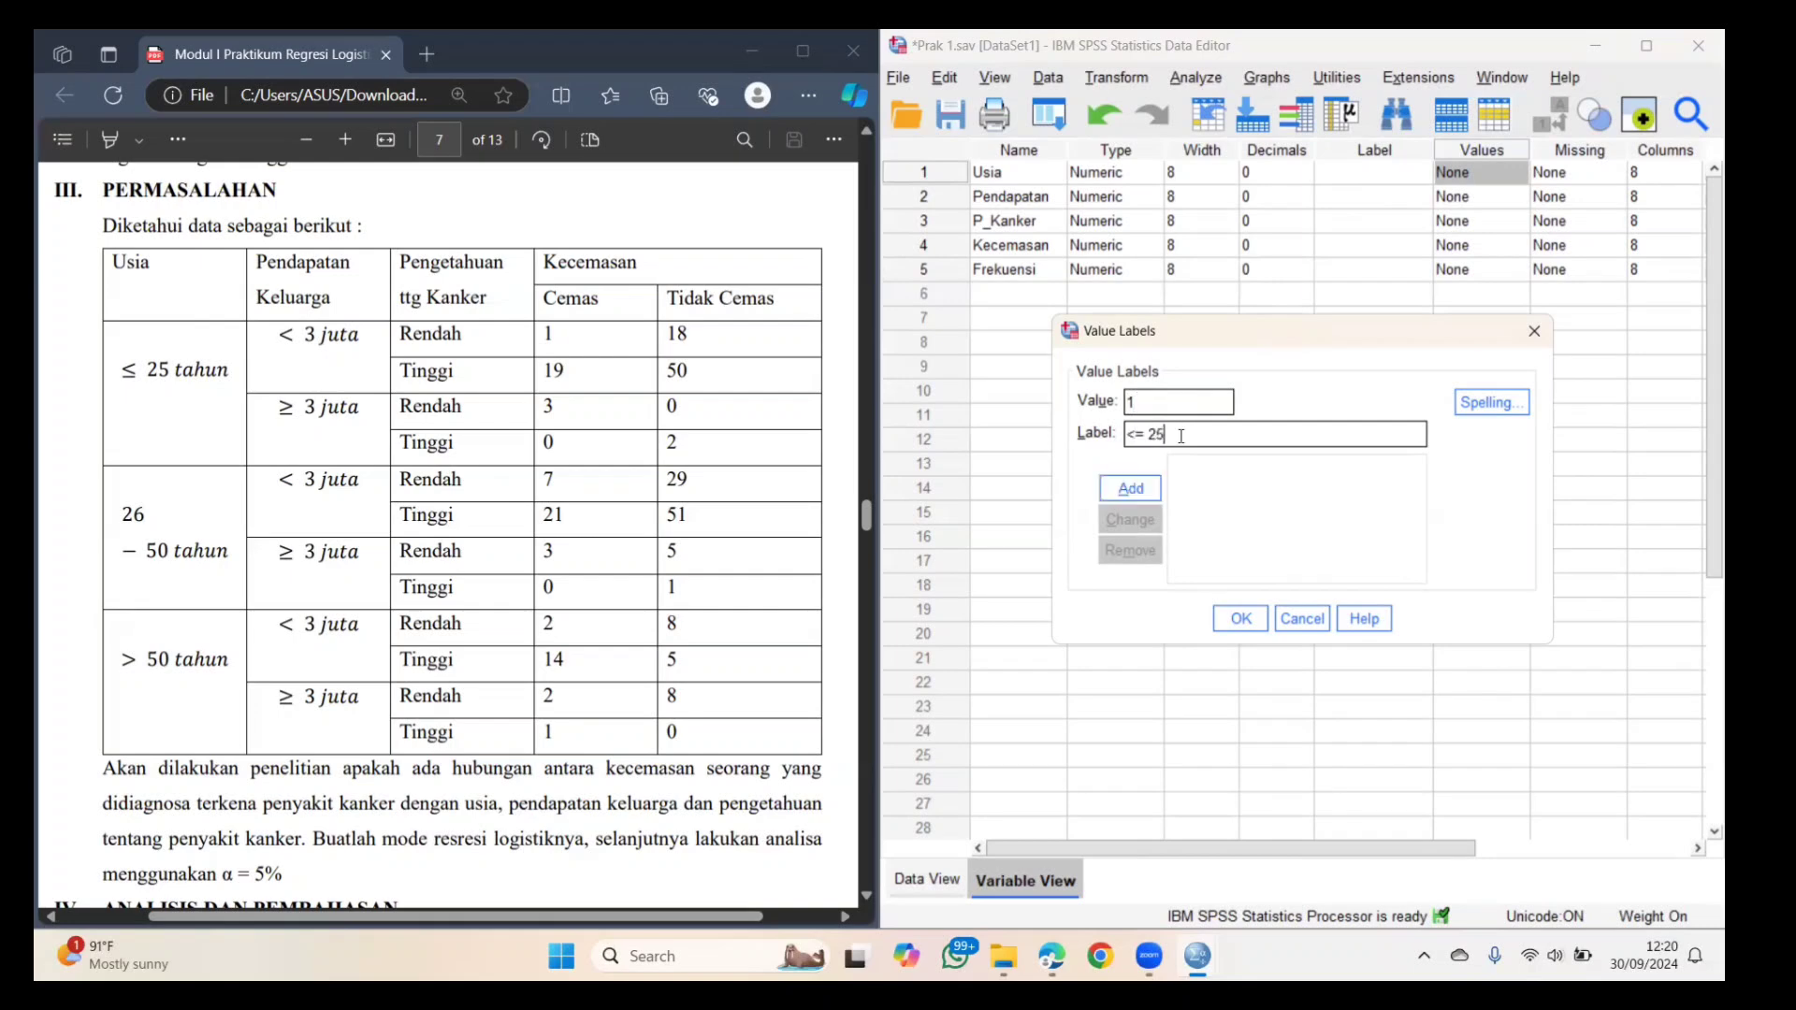
text(tahun)
click(1131, 488)
- Add the Usia value labels 2 = "26 - 50 tahun" and 3 = "> 50 tahun", and apply the label set
text(2)
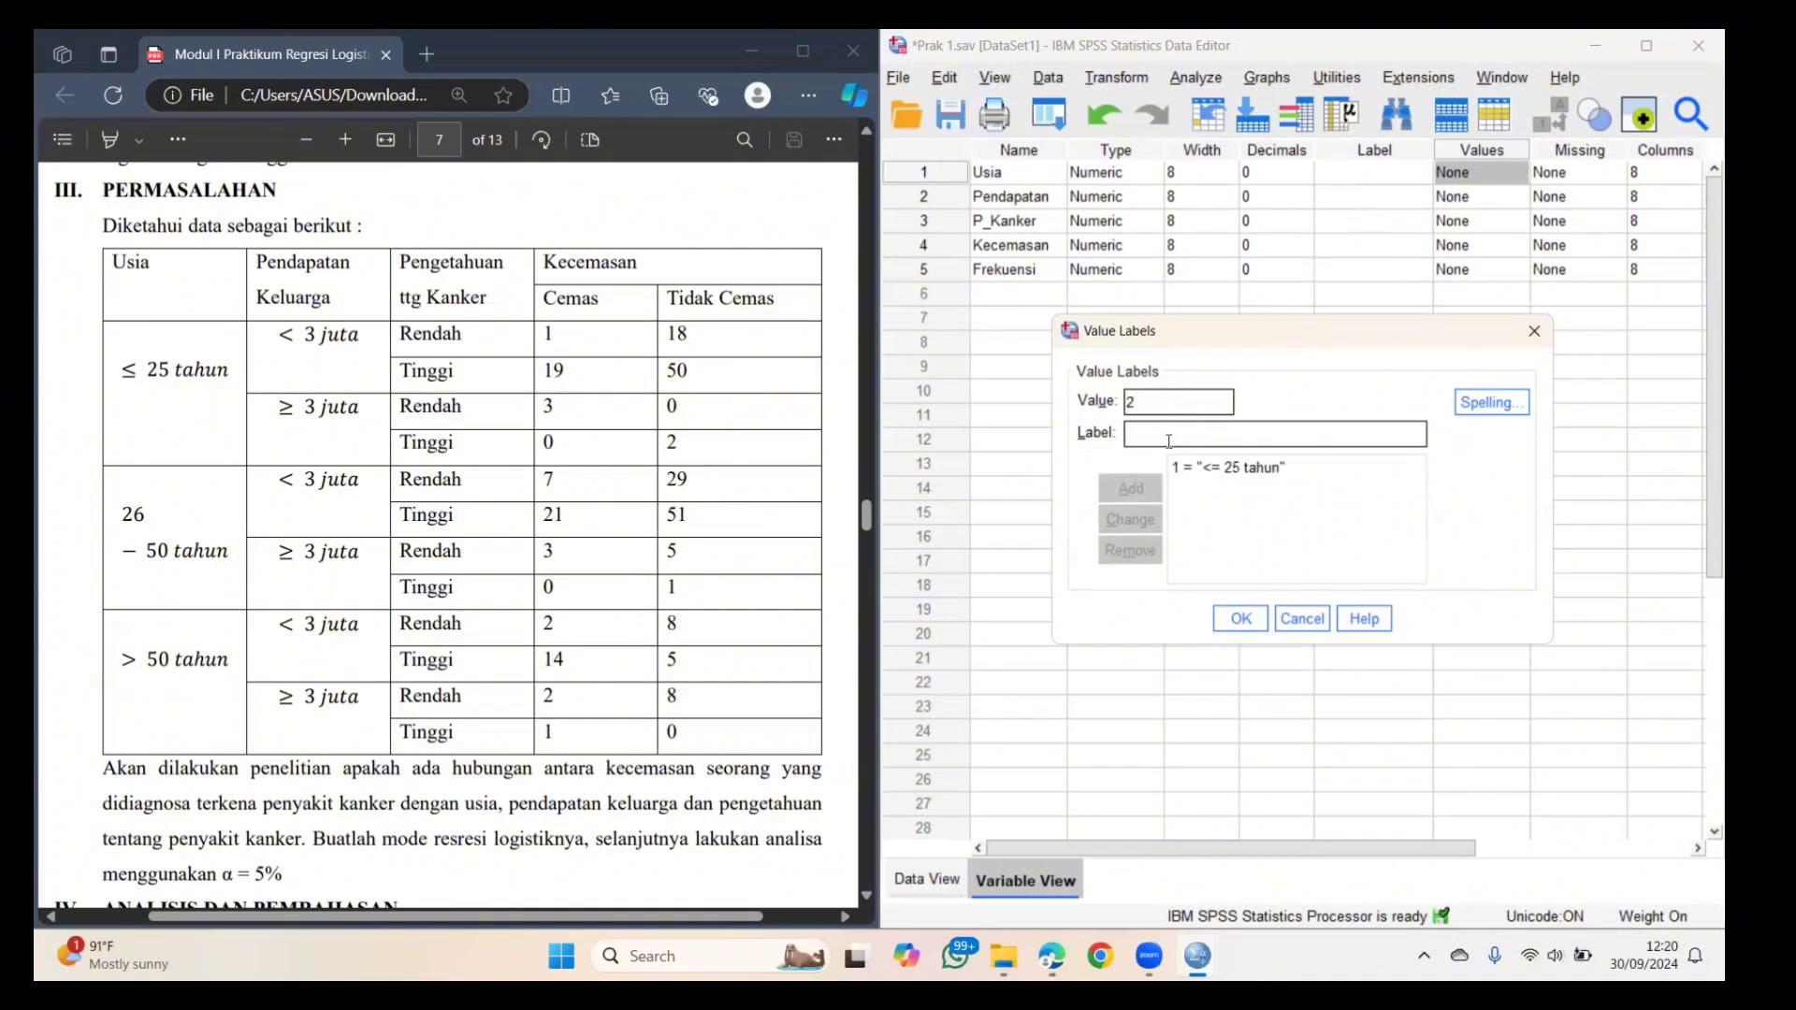
text(26 )
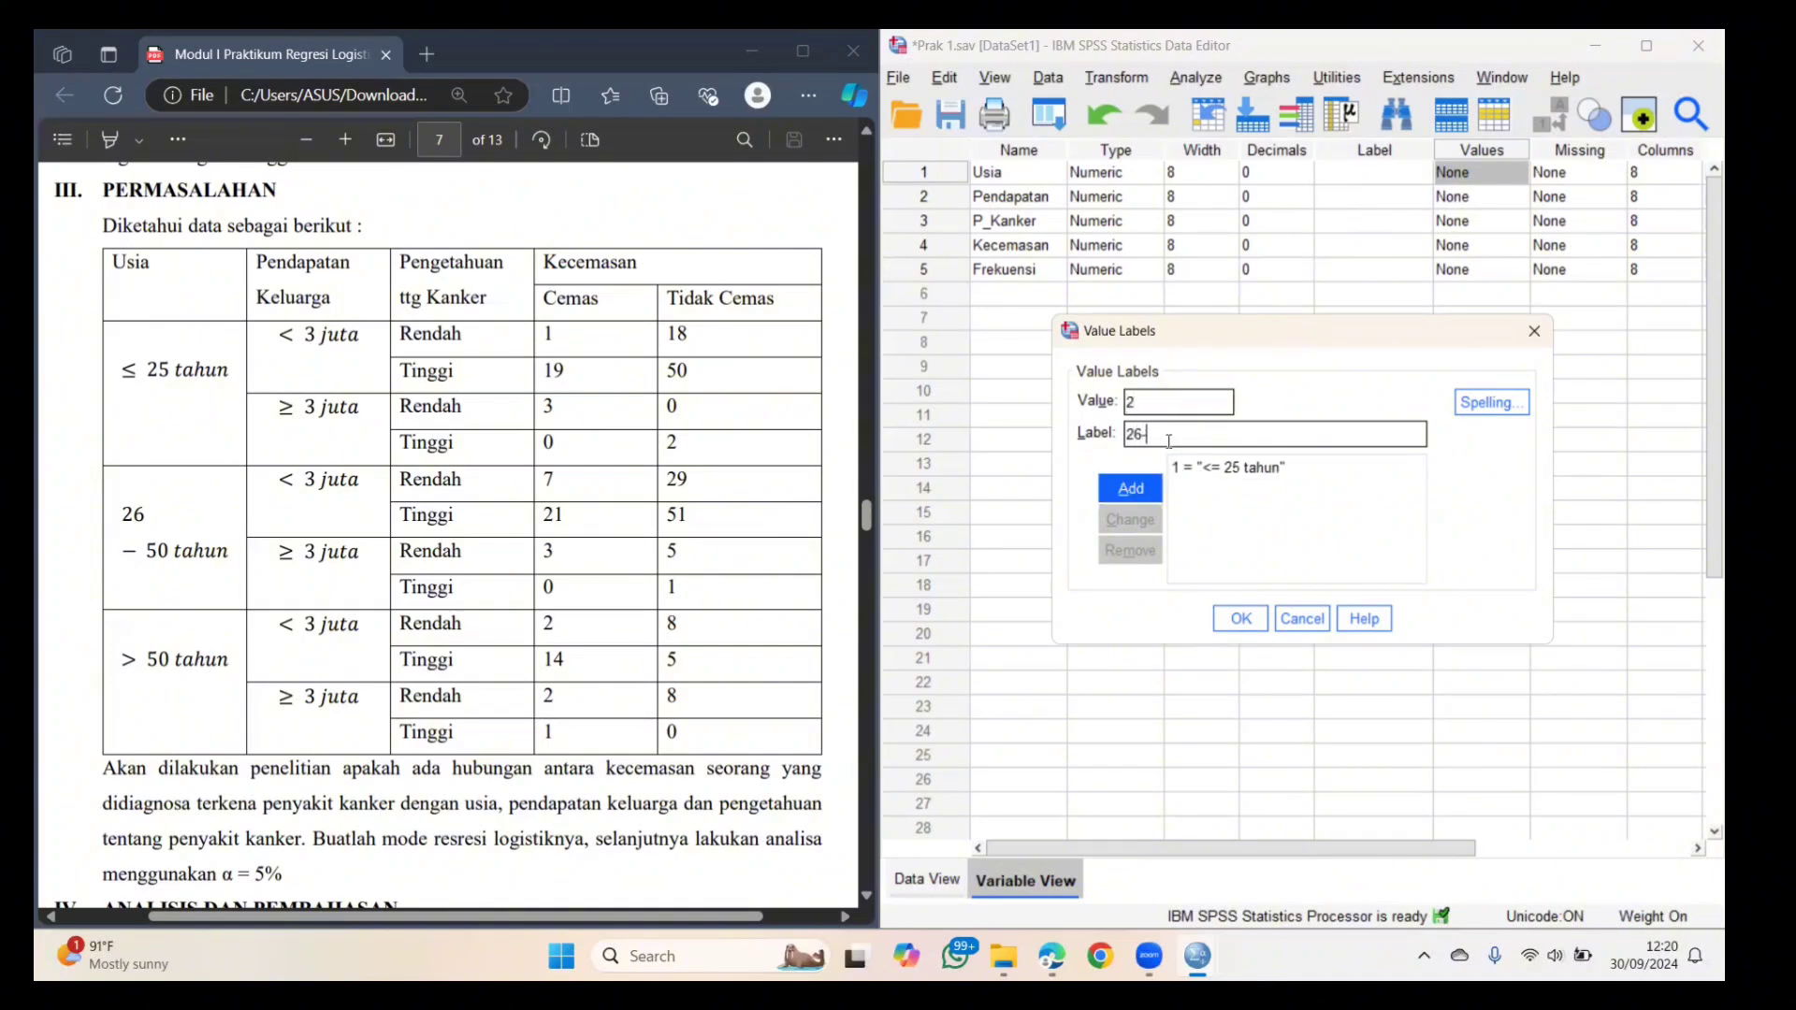
text(- 50 tahun)
key(Return)
text(3)
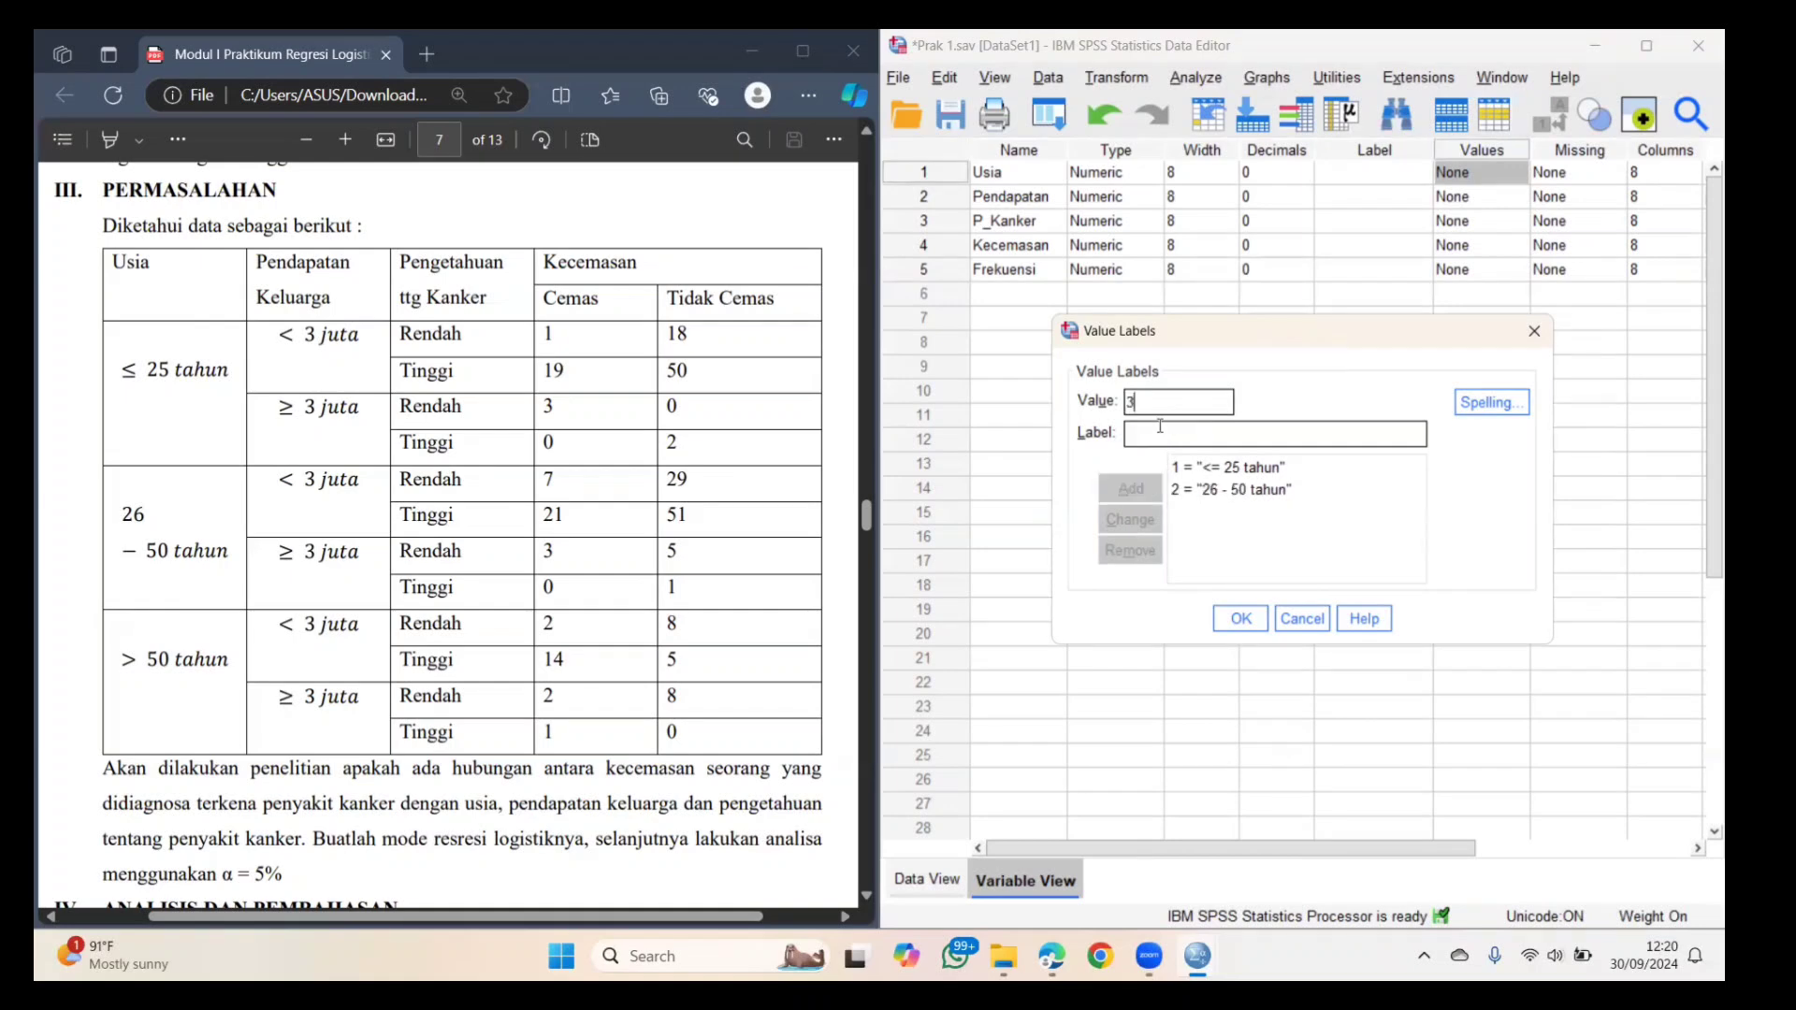
click(1164, 432)
text(?>)
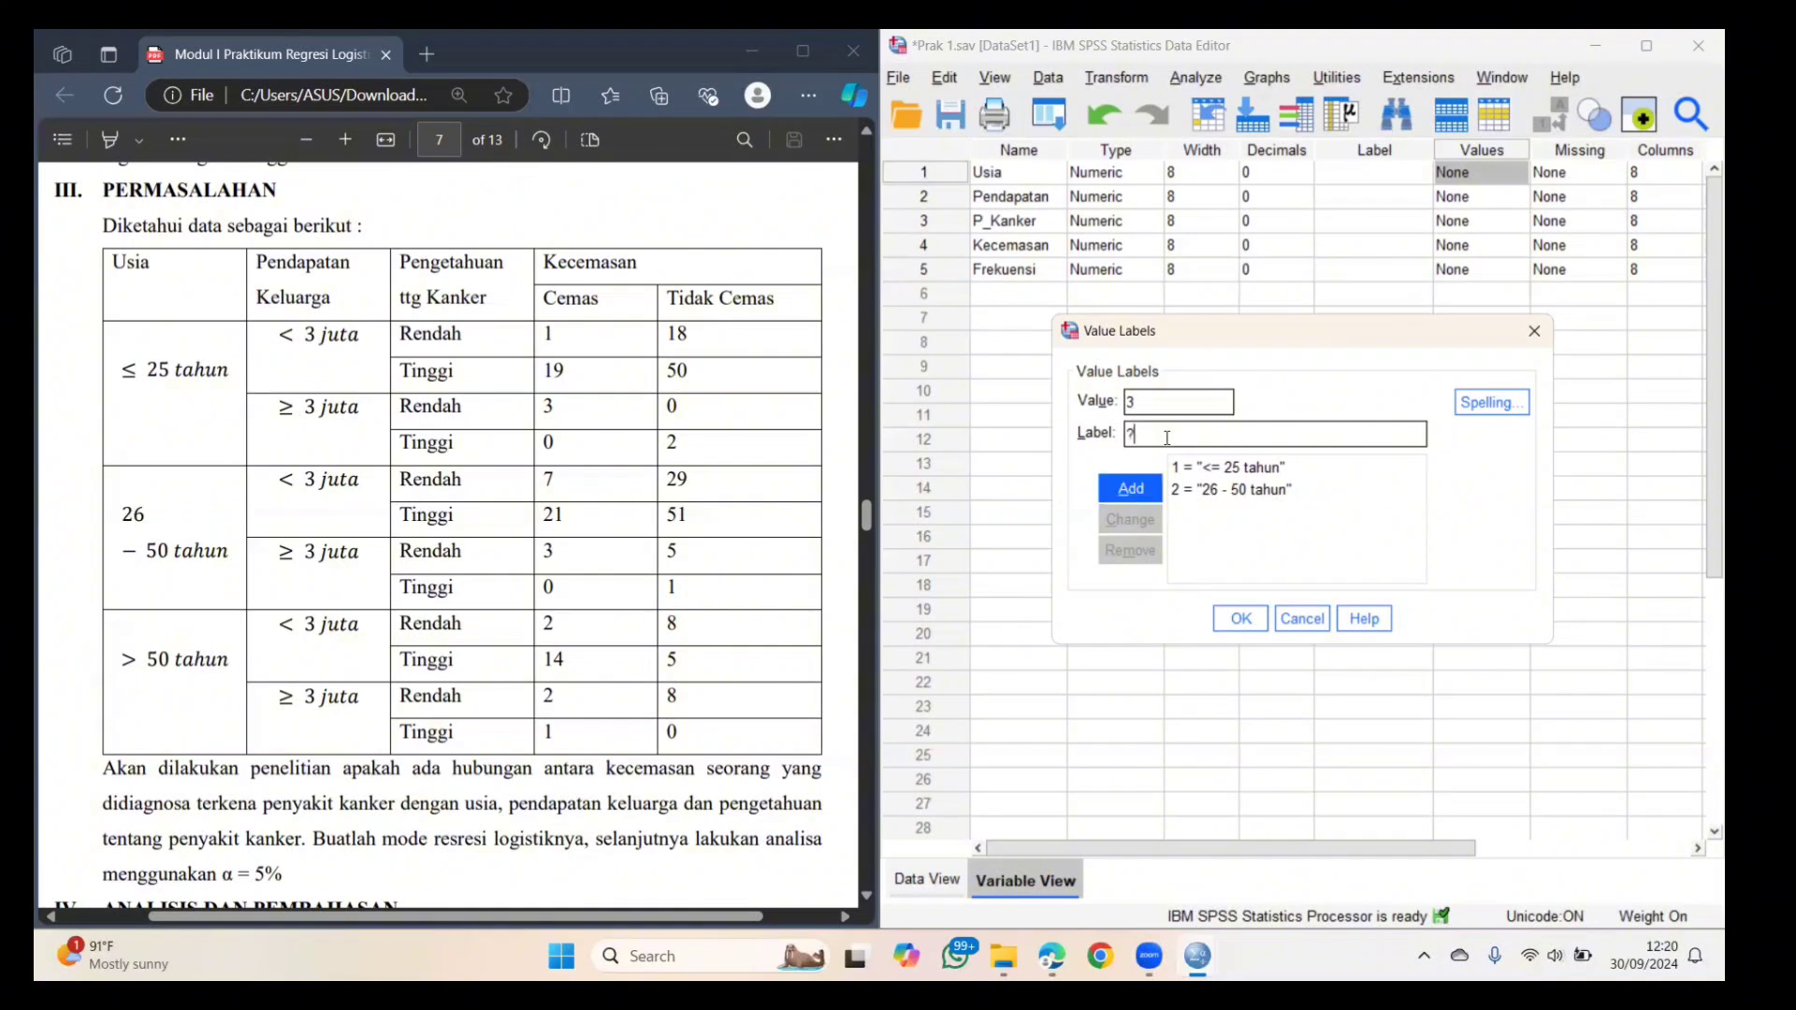
key(BackSpace)
key(BackSpace)
text(> 50 tahun)
key(Return)
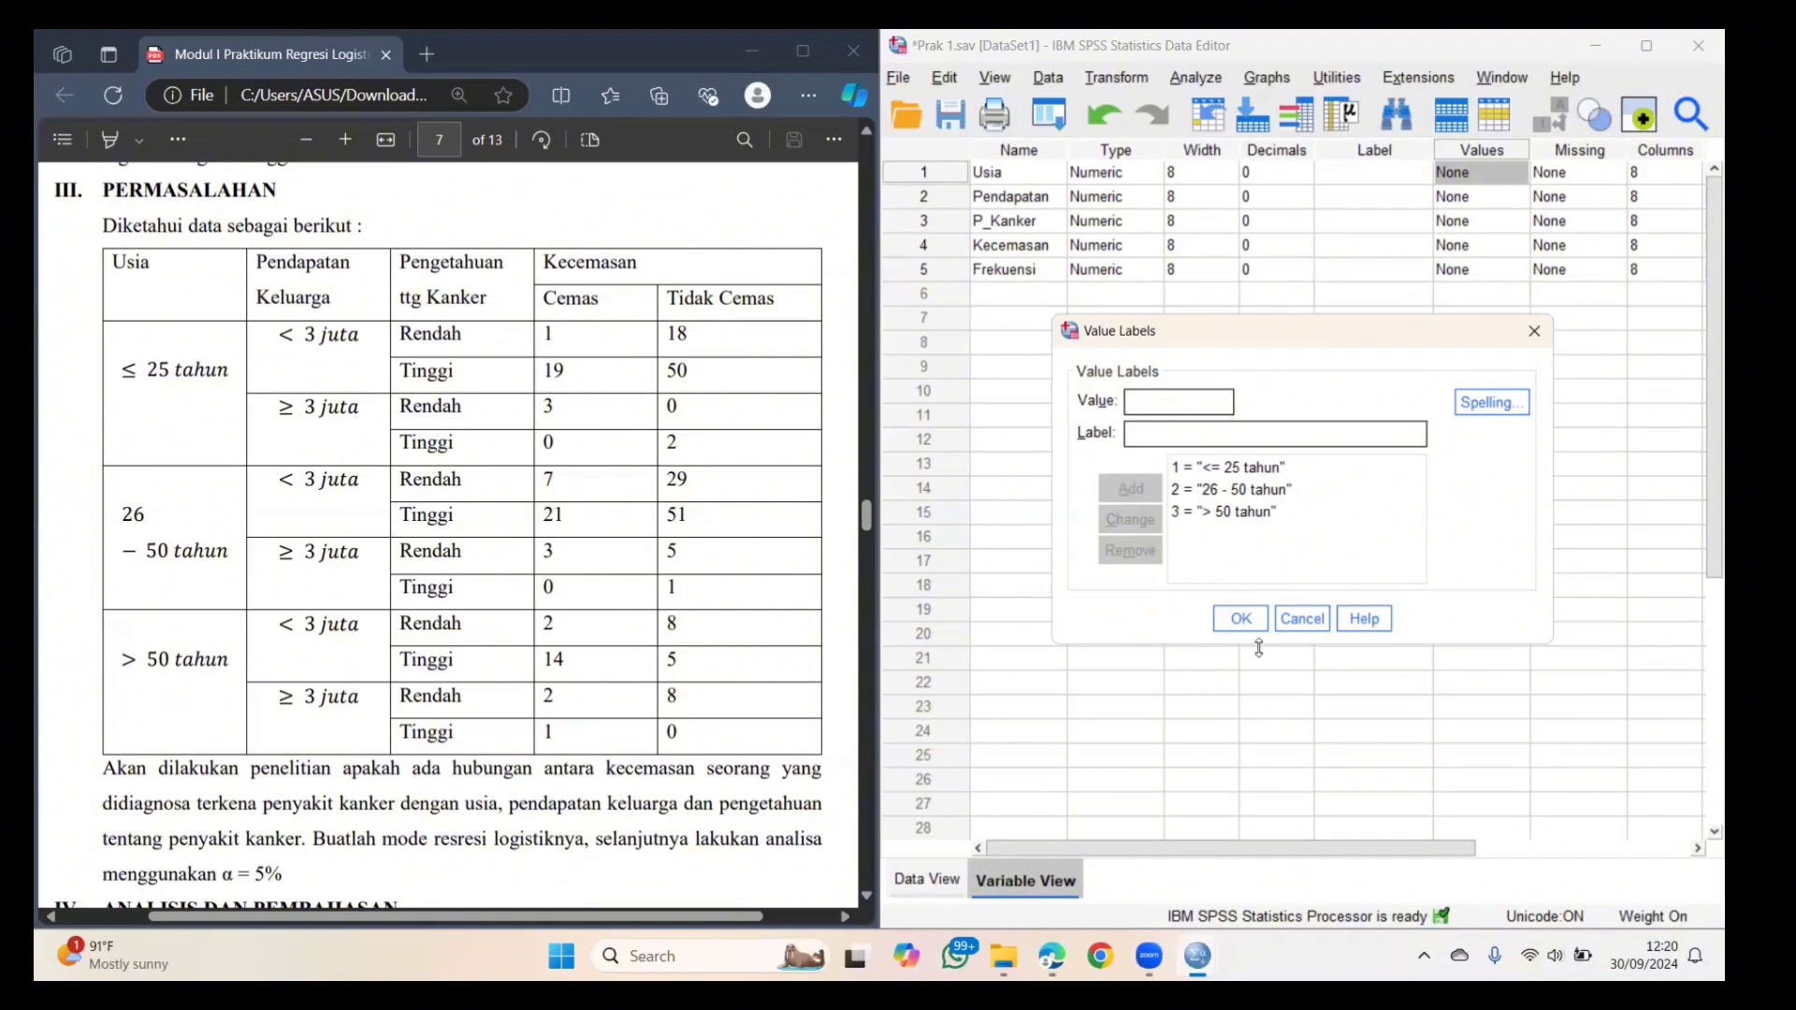
click(1243, 622)
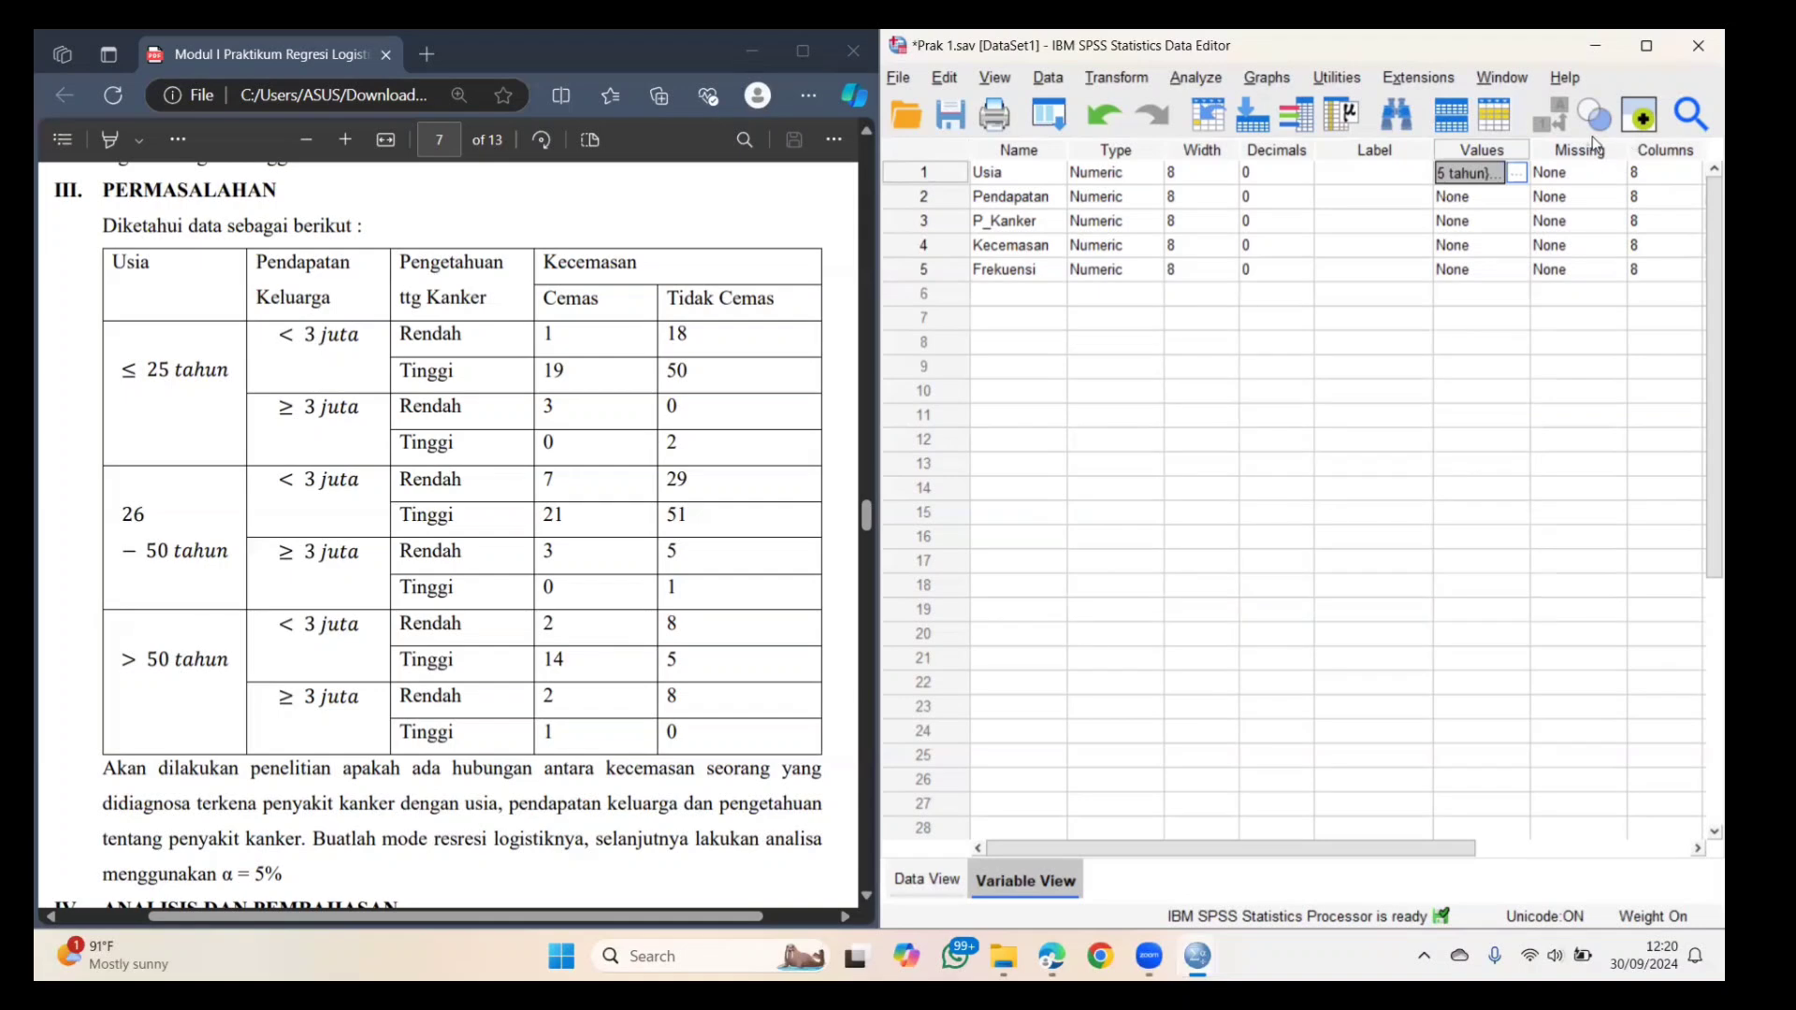
- Add a value label to the Pendapatan variable that defines 1 as "< 3 juta"
click(1521, 196)
click(1521, 197)
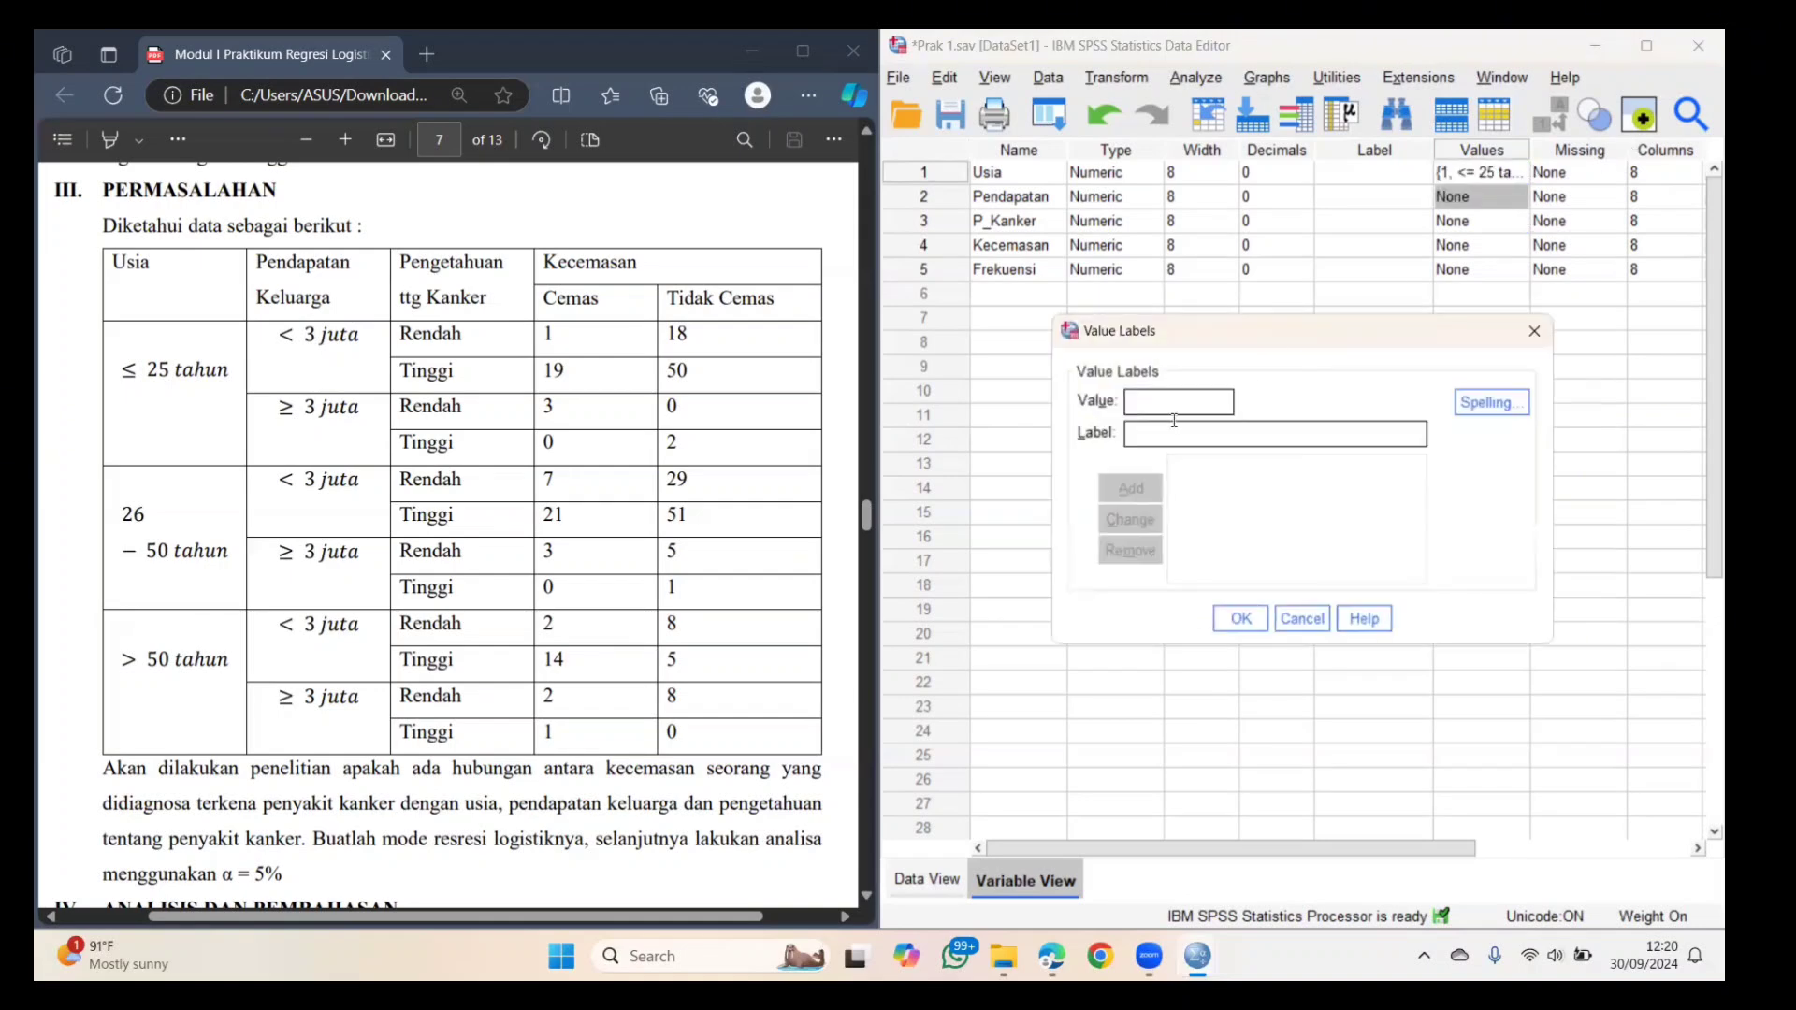
text(1)
click(1170, 433)
text(< 3 juta)
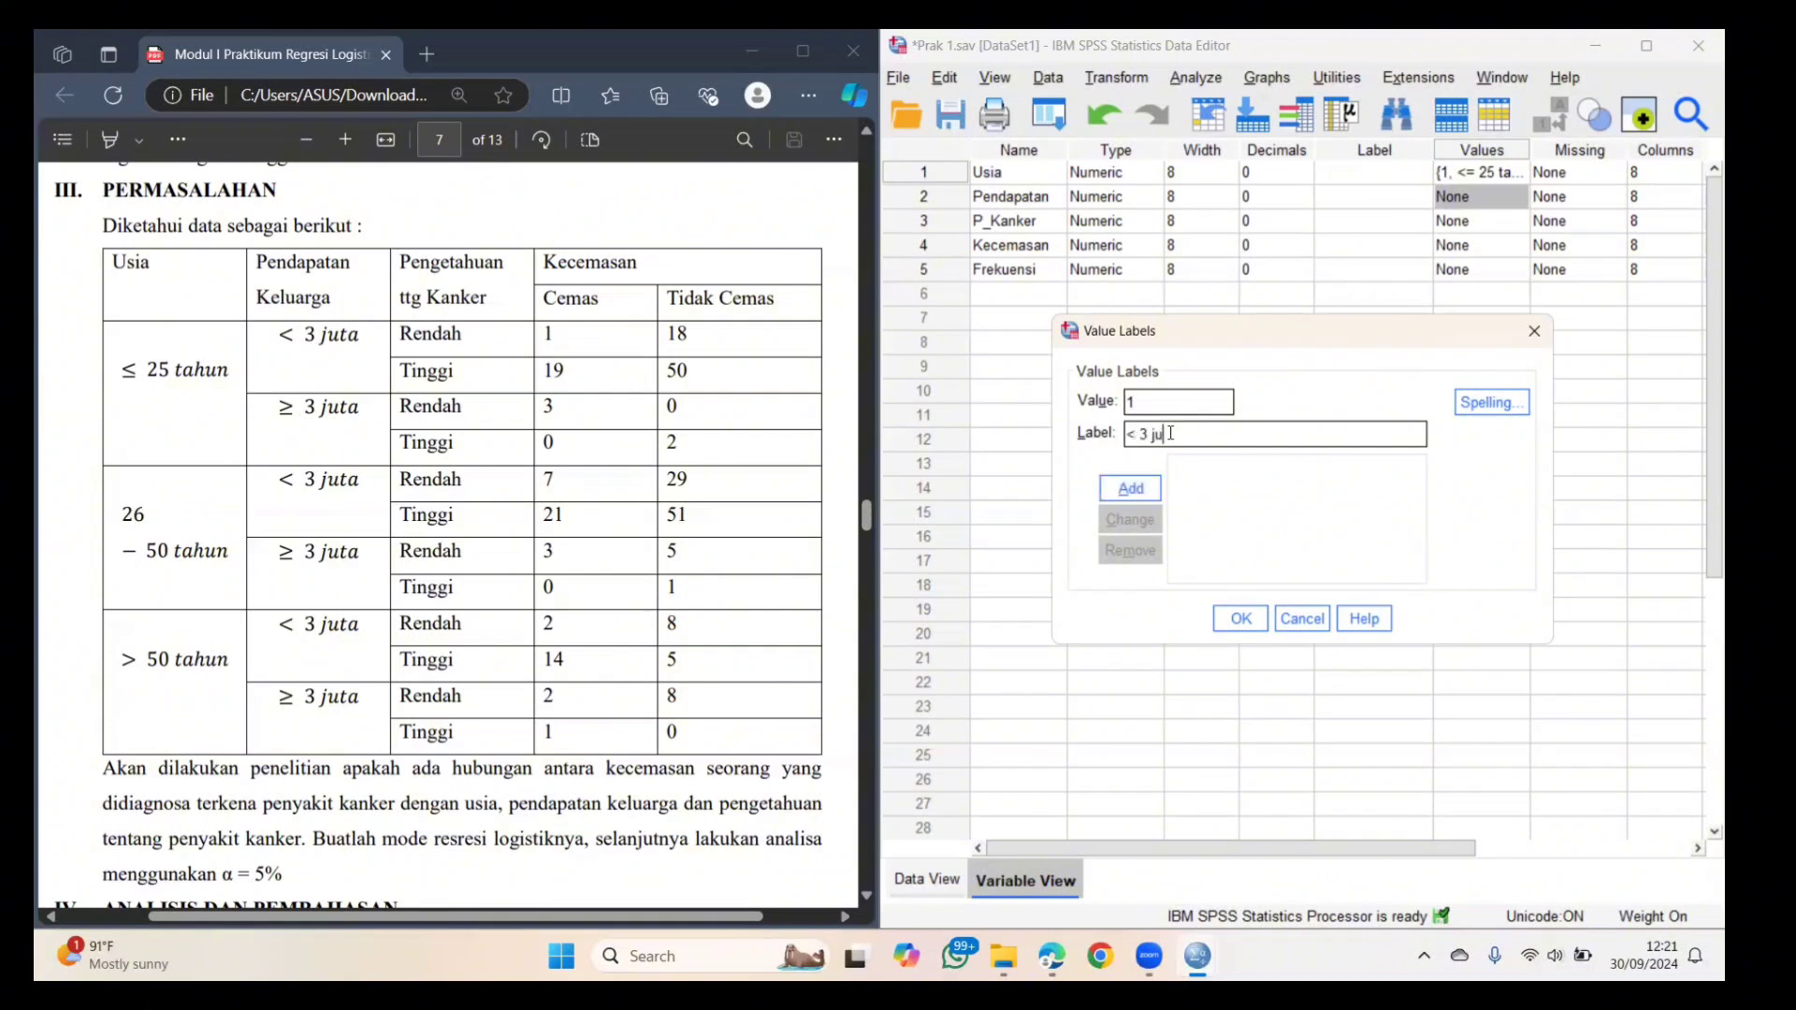
click(1138, 490)
click(1132, 486)
- Add the Pendapatan value label 0 = ">= 3 juta" and apply the label set
click(1161, 407)
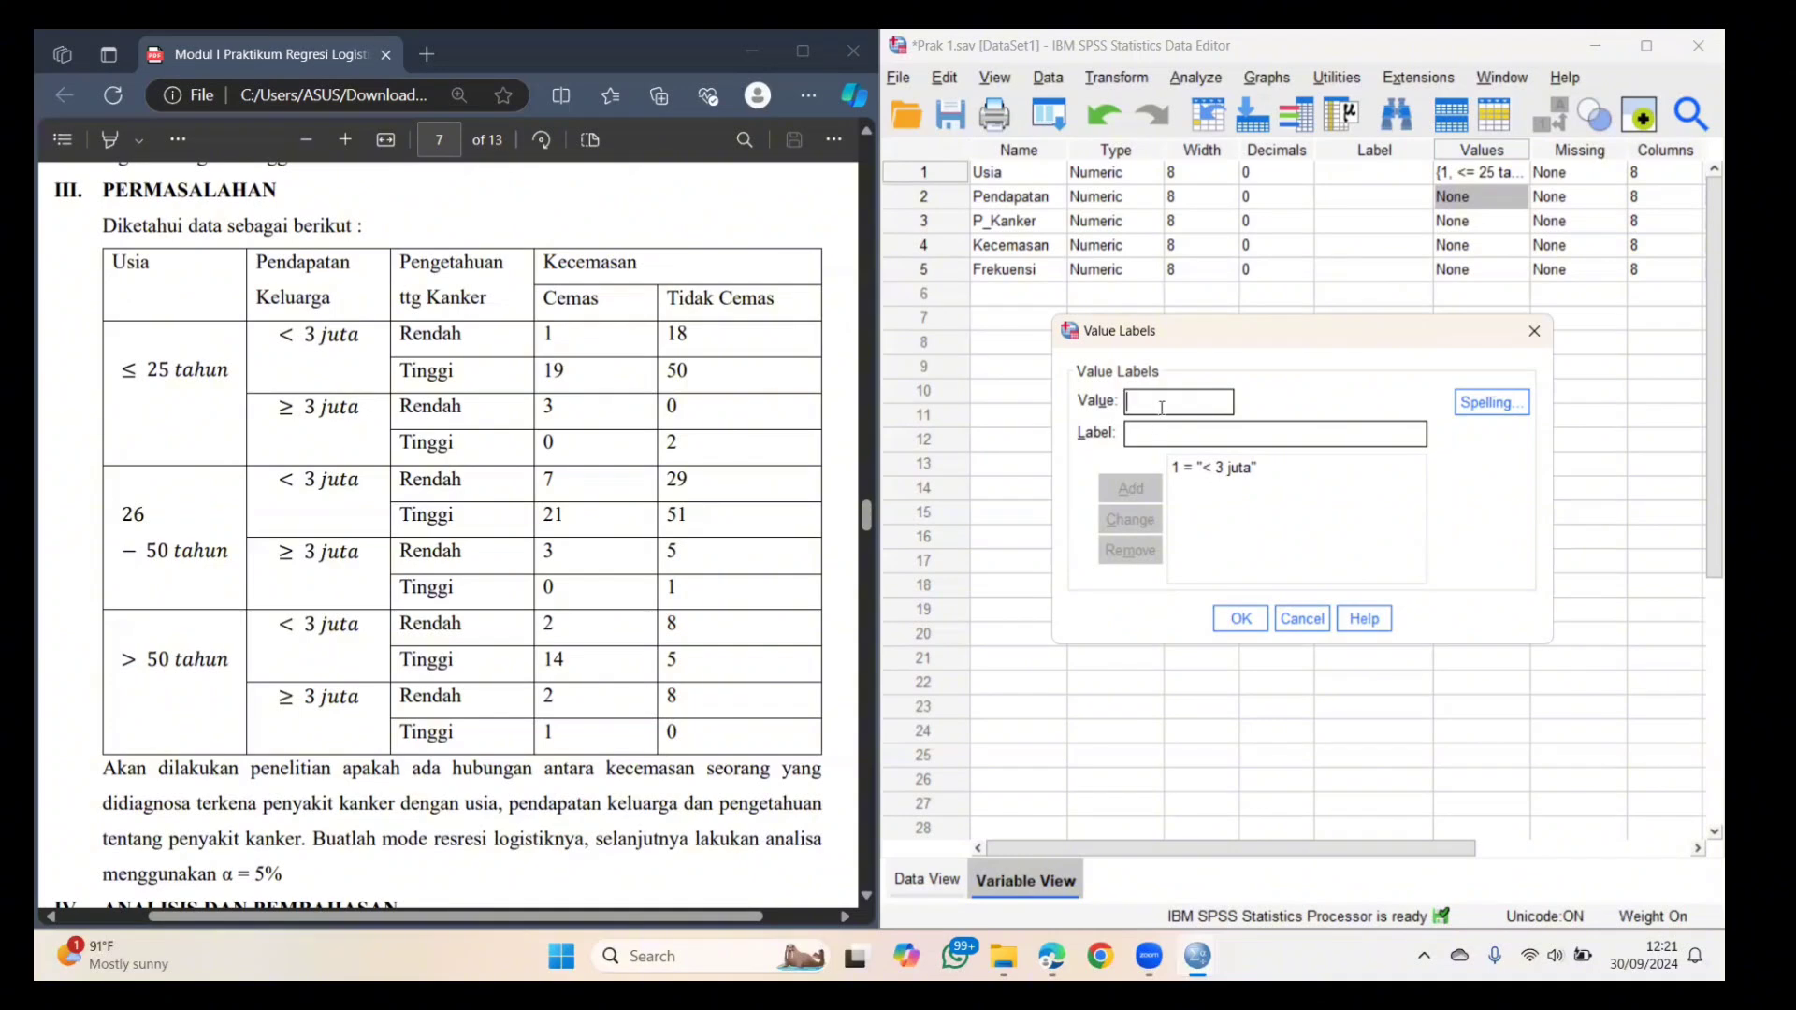
text(0)
click(1196, 436)
text(>= 3)
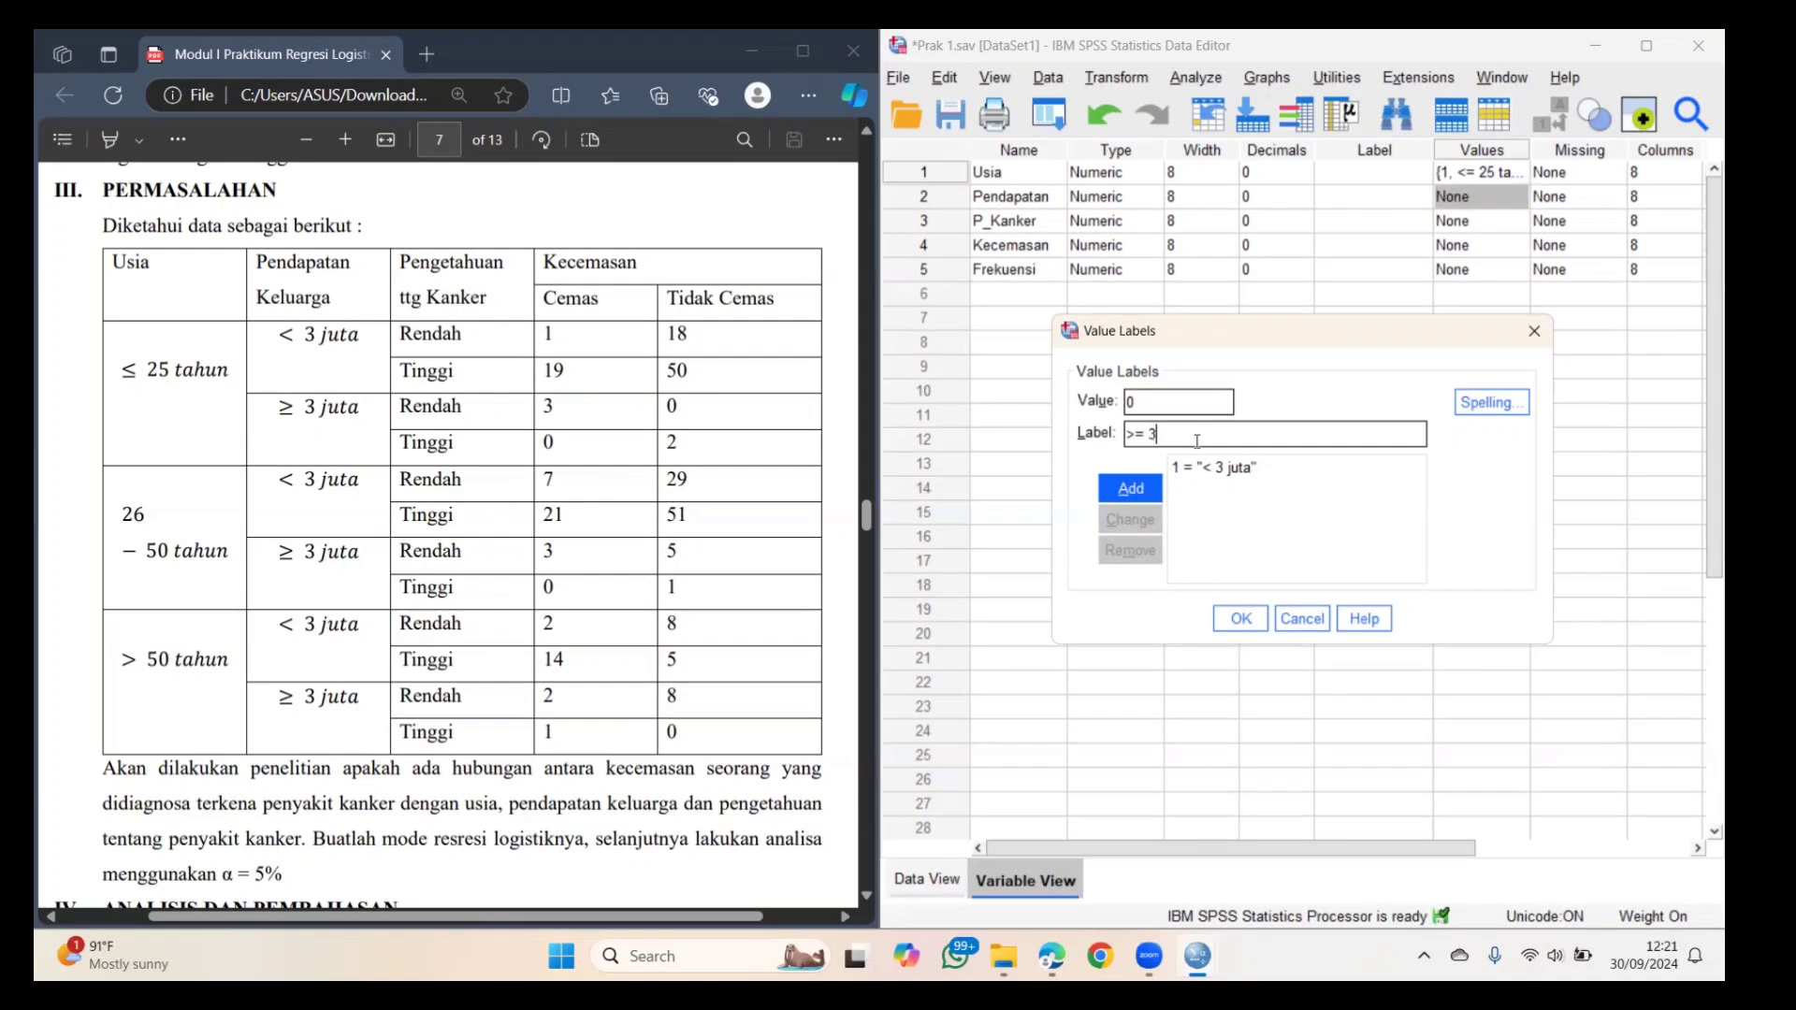
text( juta)
key(Return)
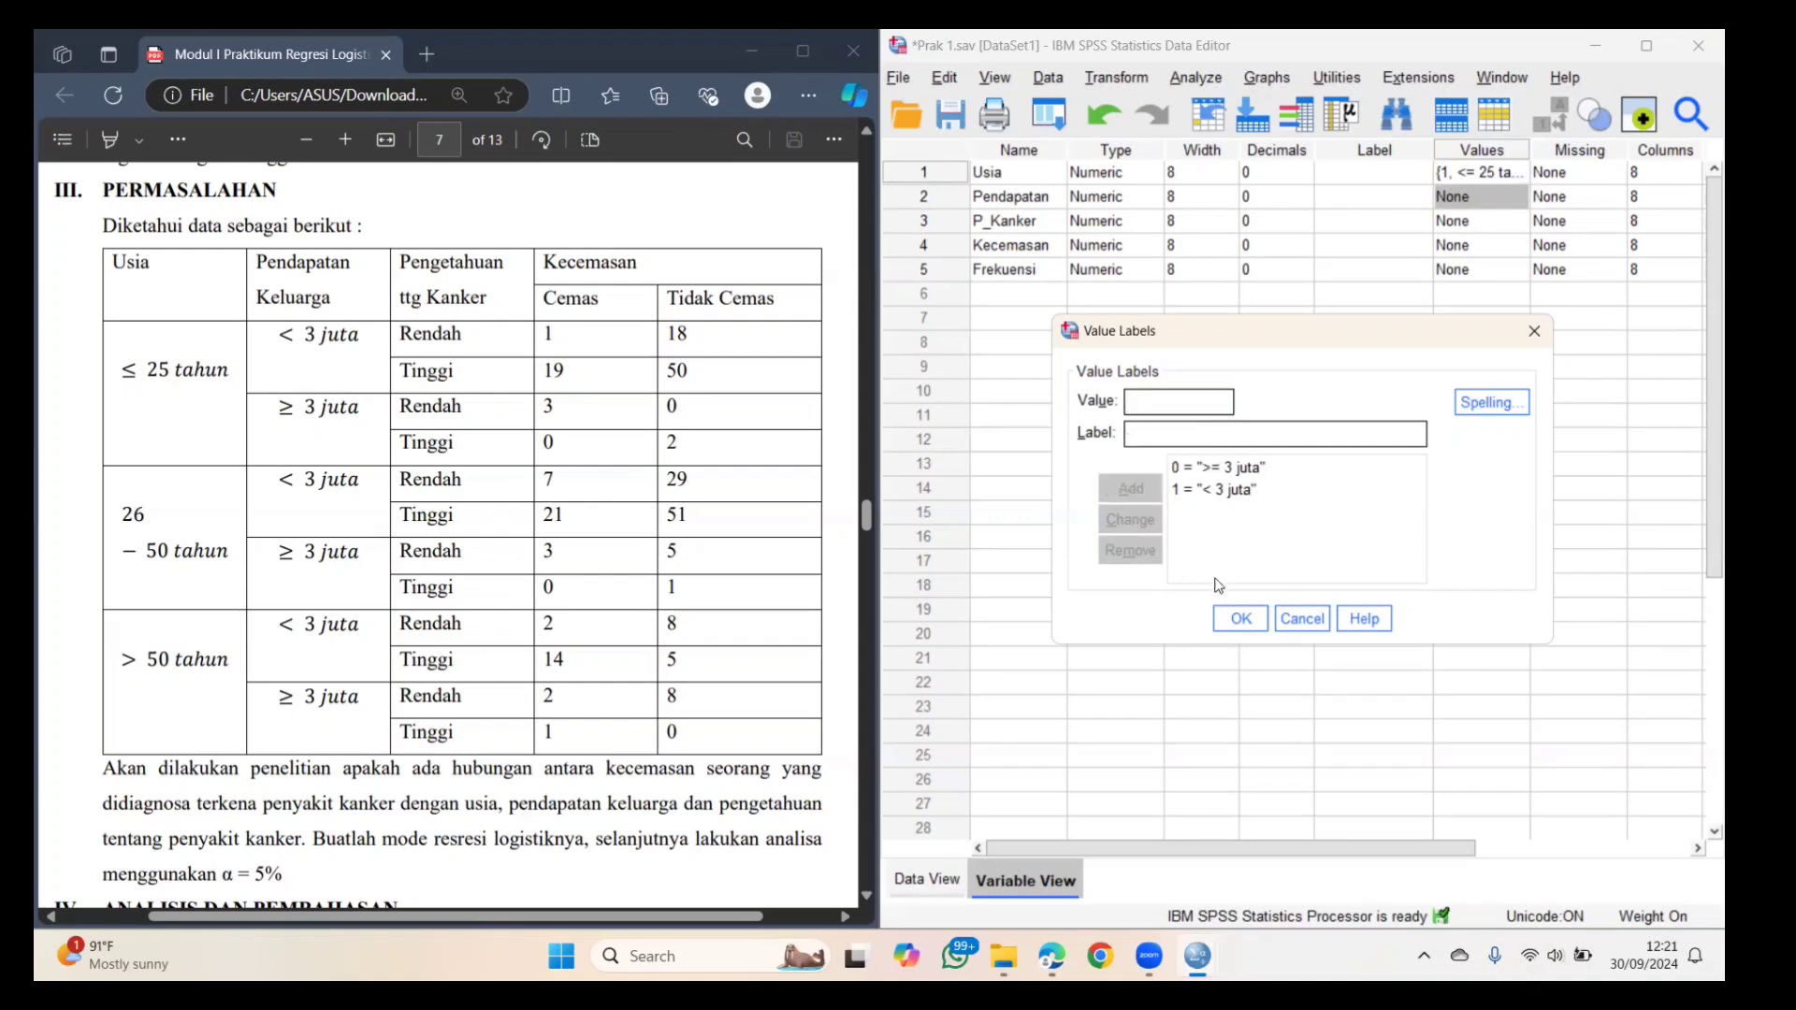
click(1241, 620)
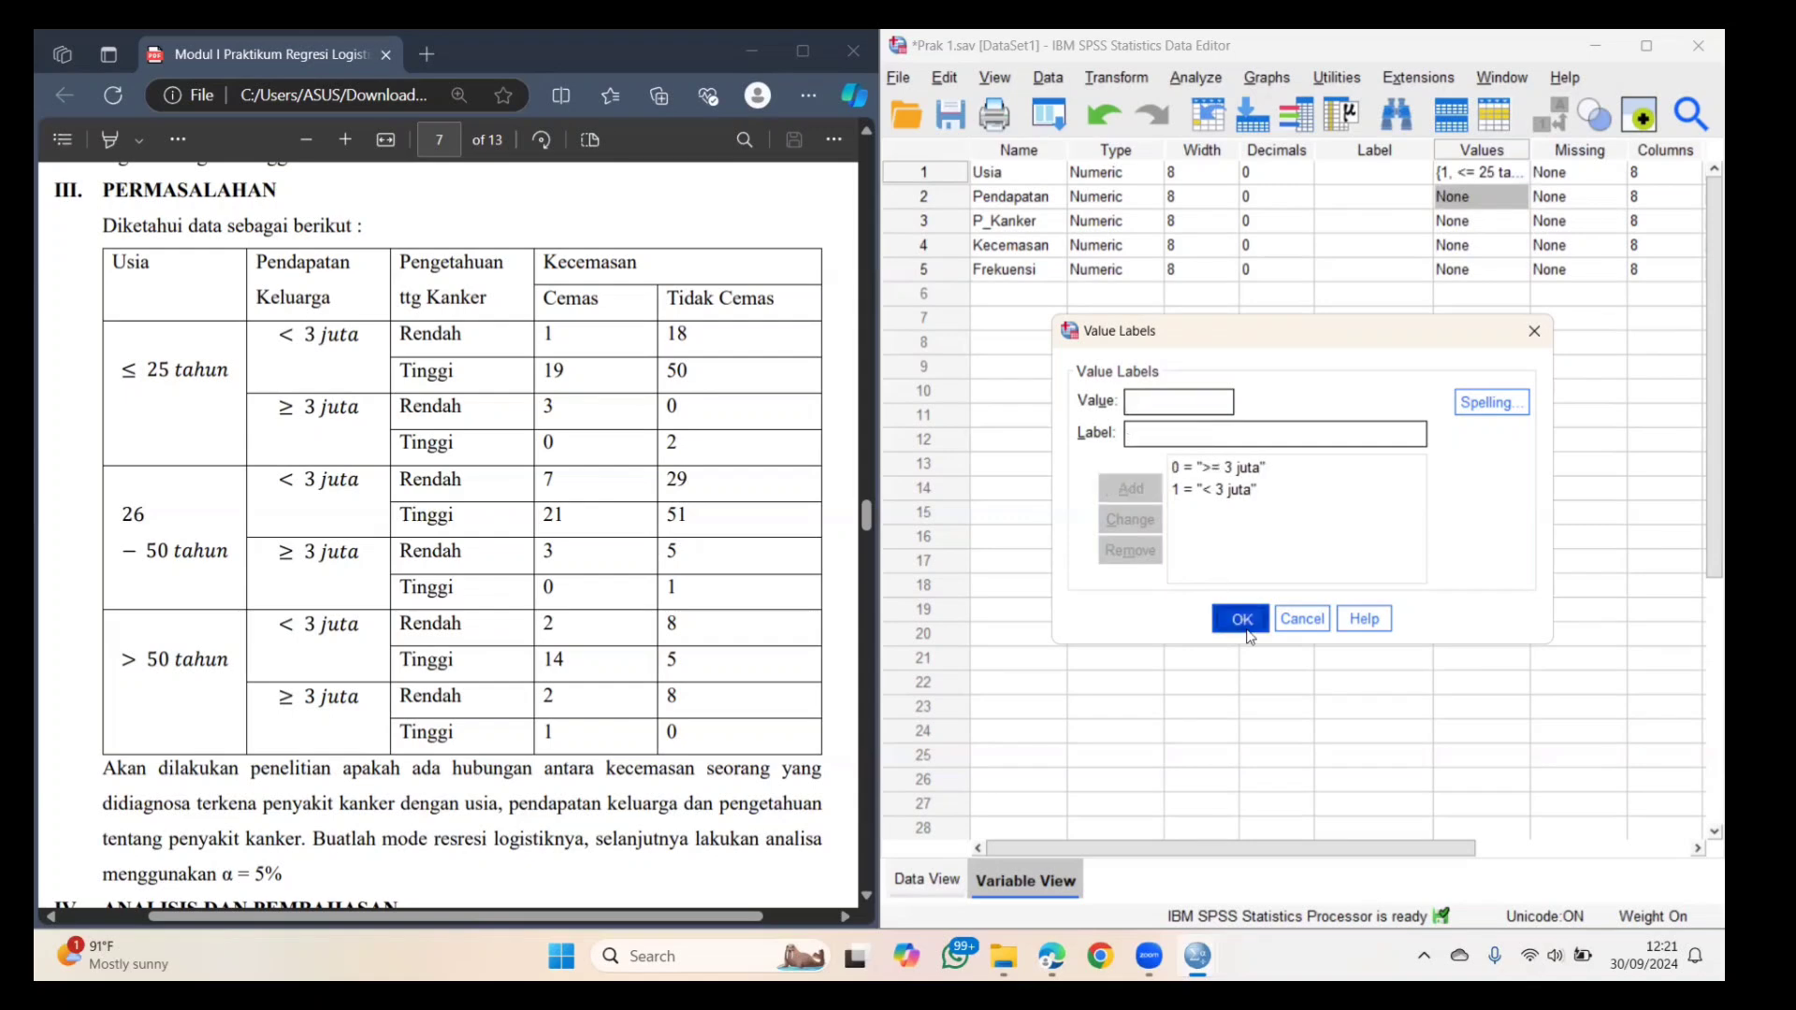
- Give the P_Kanker variable the value labels 0 = "tinggi" and 1 = "rendah"
click(1511, 222)
click(1516, 221)
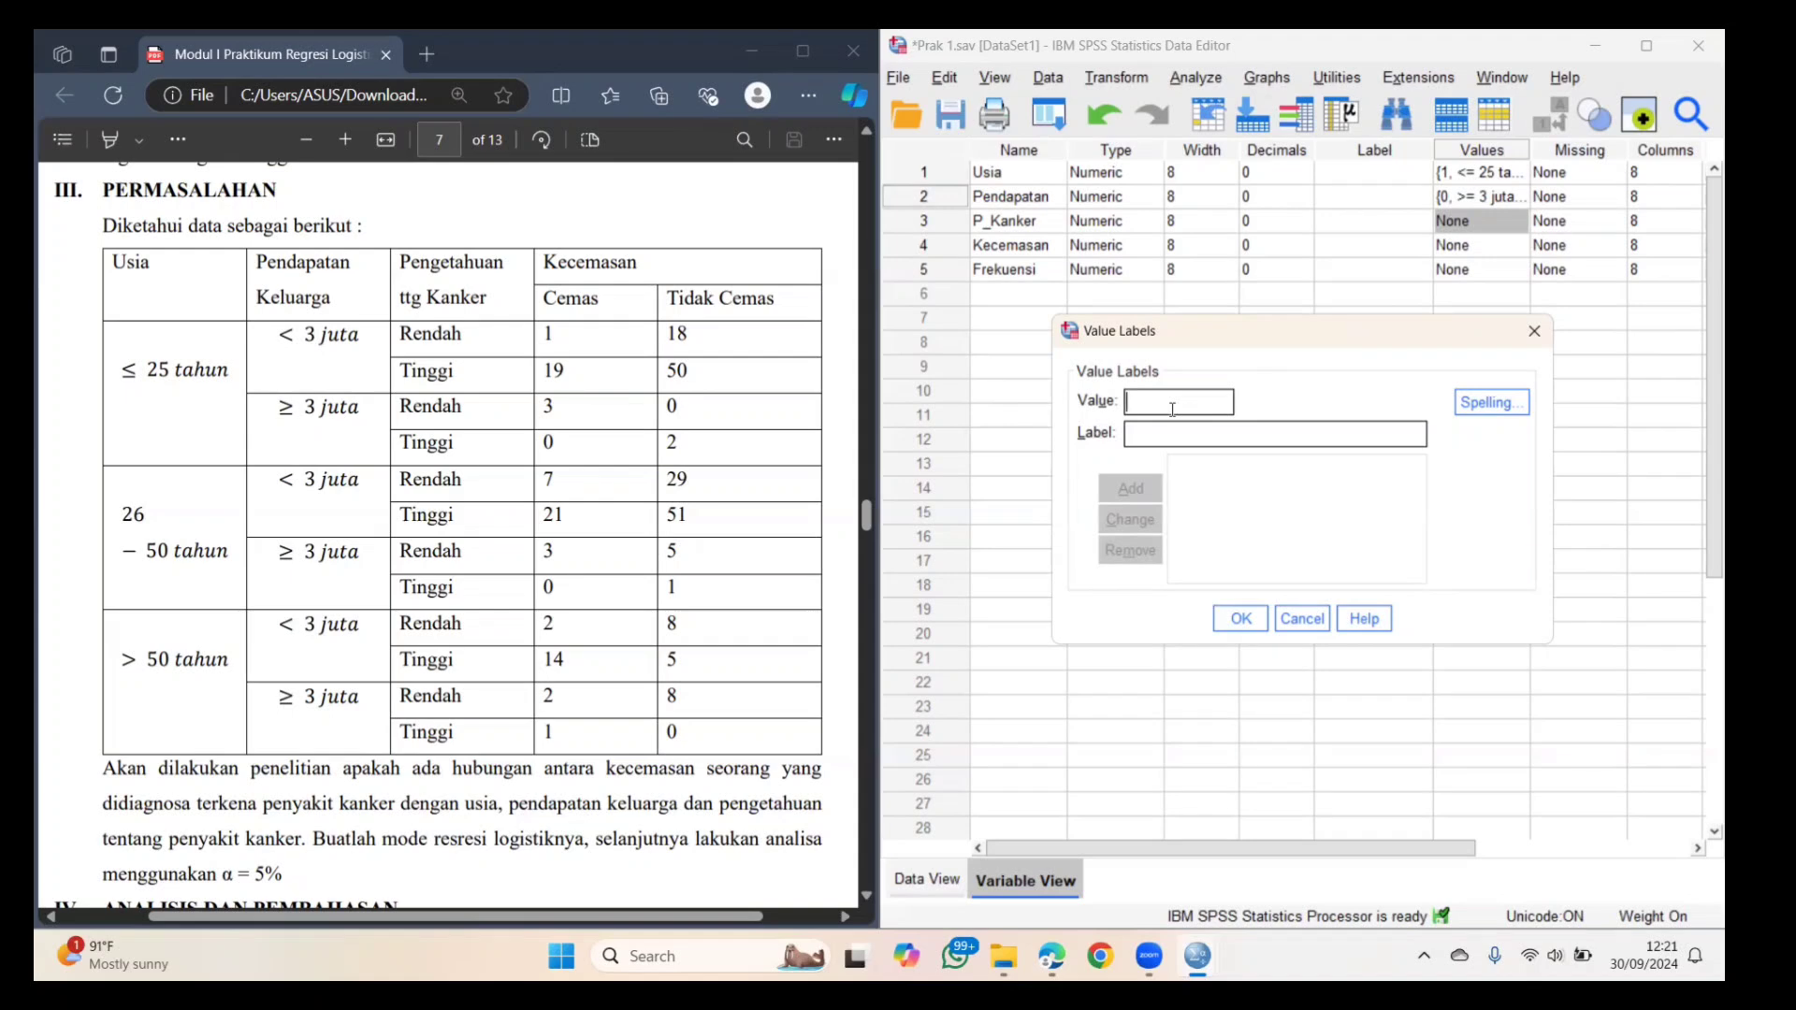
text(0)
click(1152, 436)
text(tinggi)
key(Return)
text(1)
click(1148, 441)
text(rendah)
key(Return)
click(1239, 619)
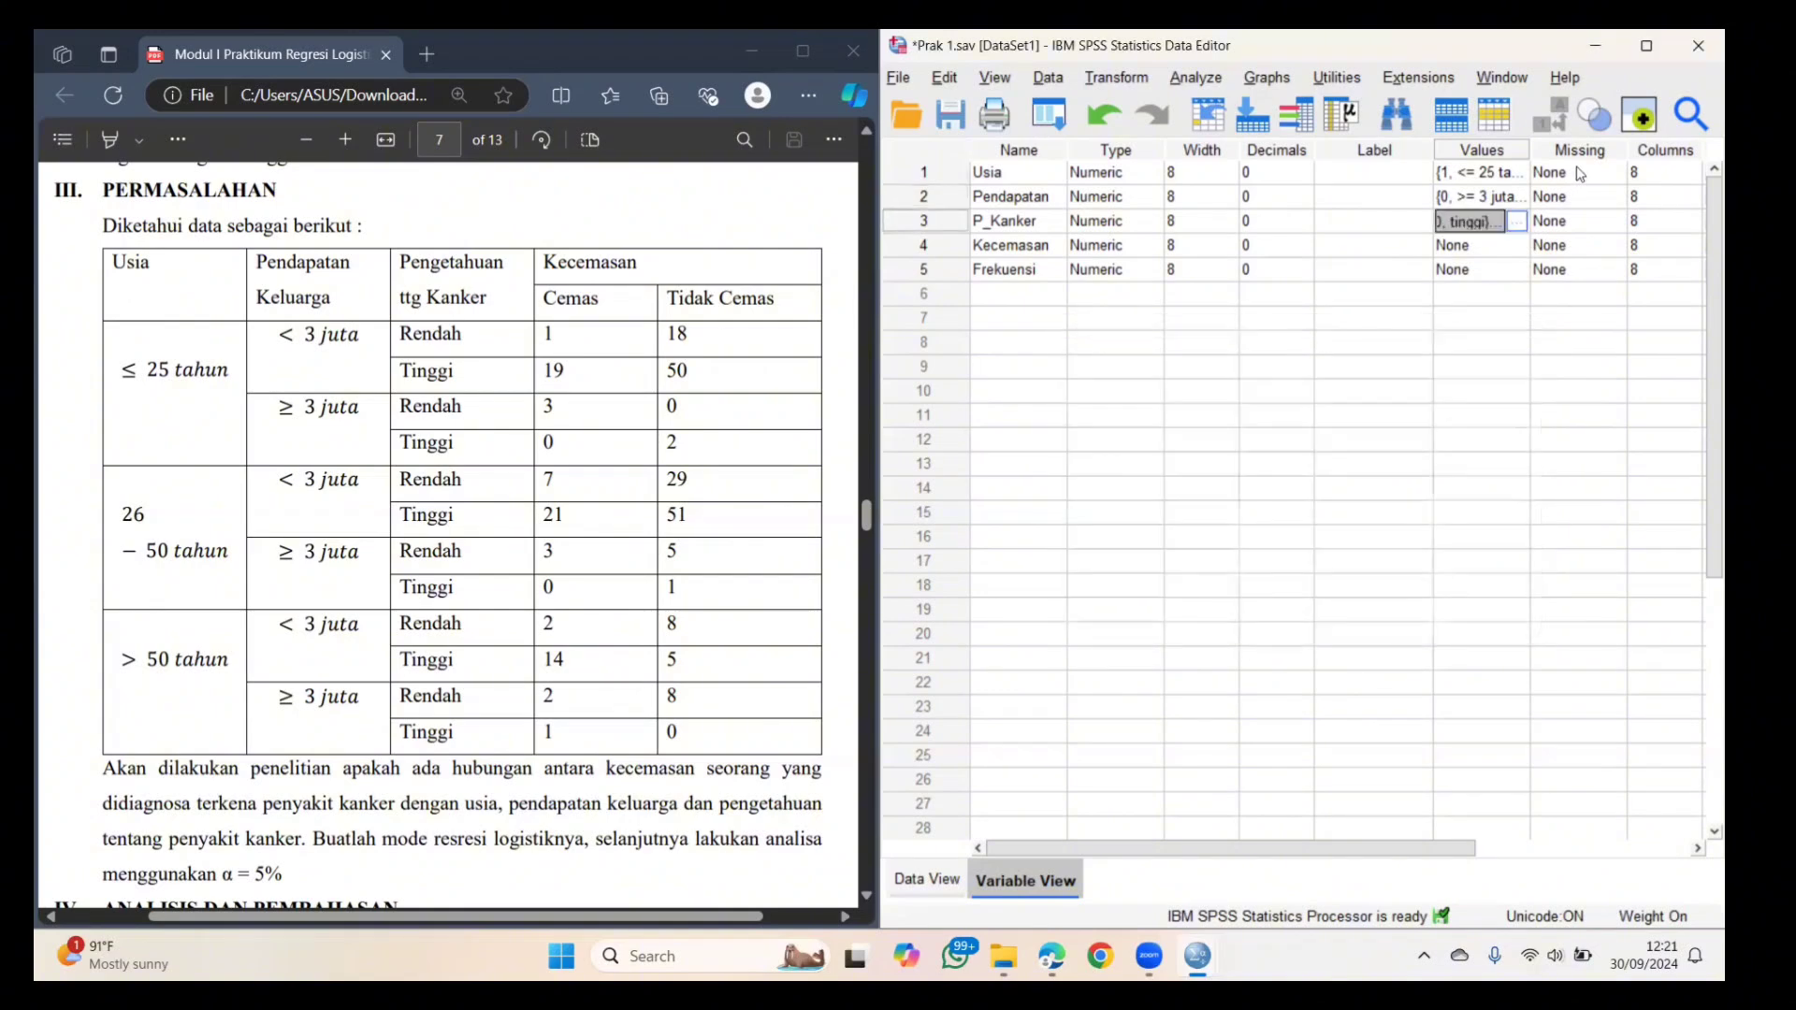
- Give the Kecemasan variable the value labels 0 = "tidak cemas" and 1 = "cemas"
click(1518, 254)
click(1518, 253)
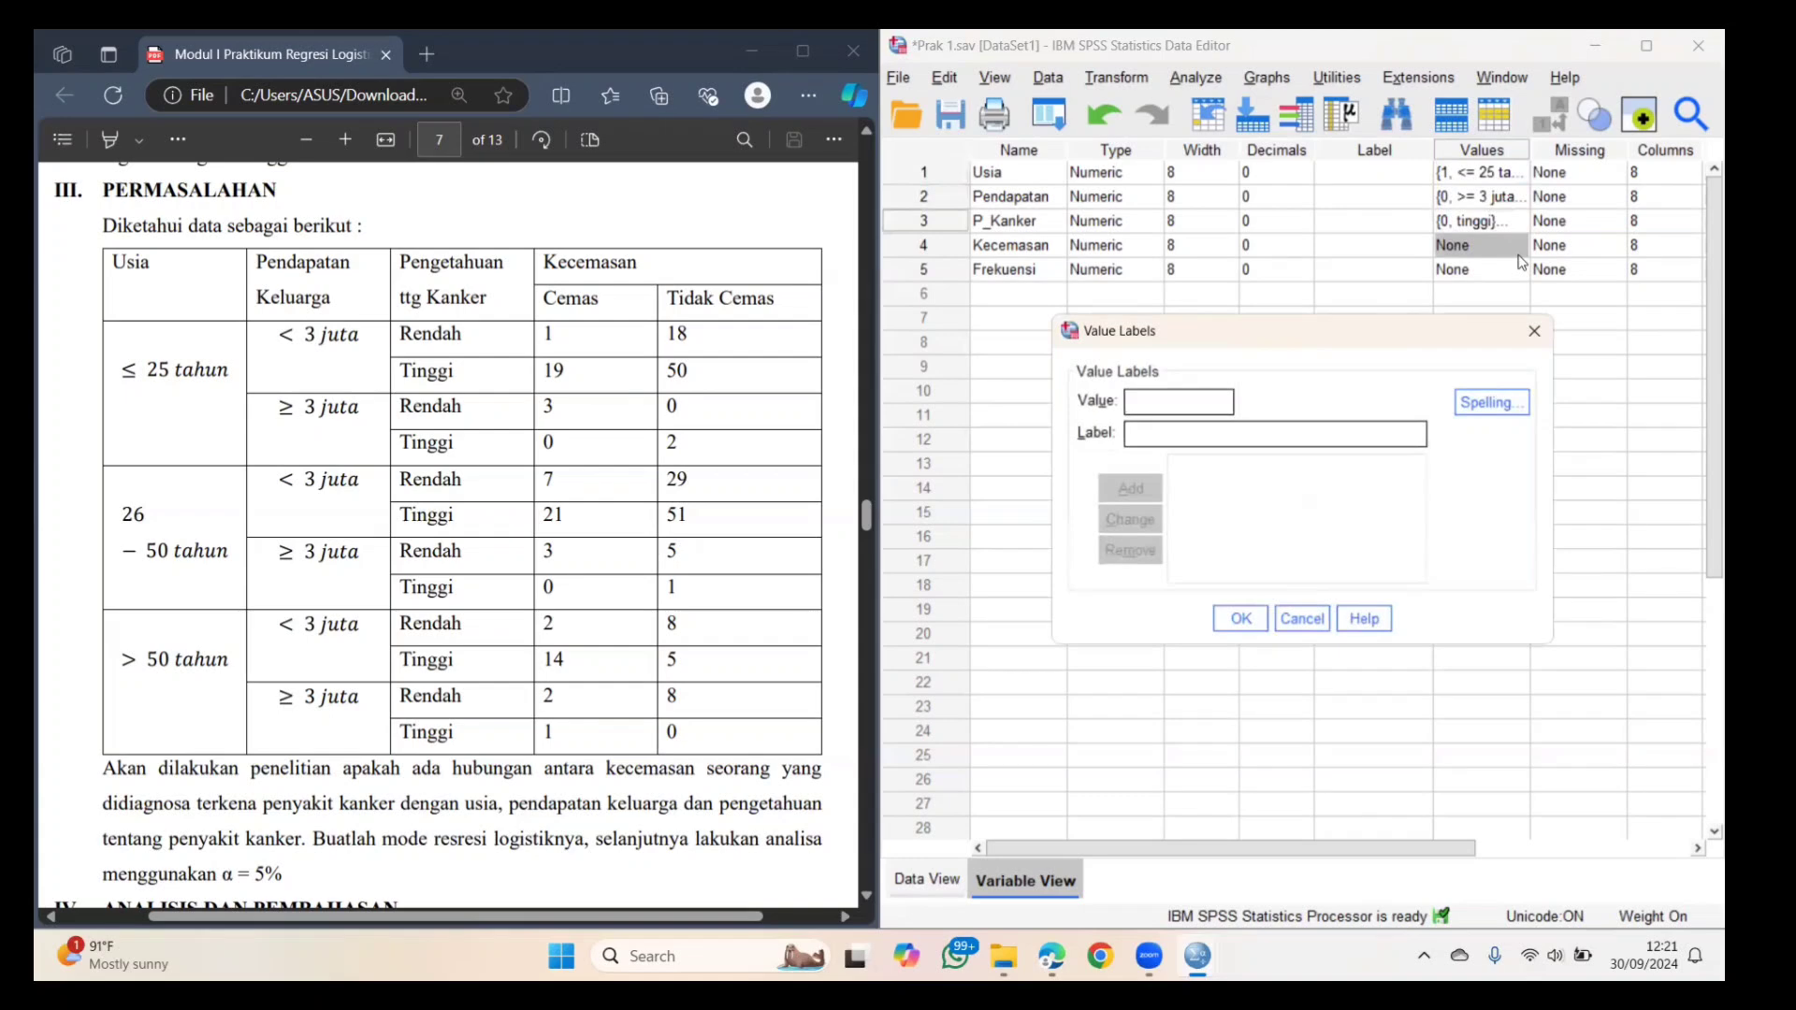
text(0)
click(1210, 438)
text(tida)
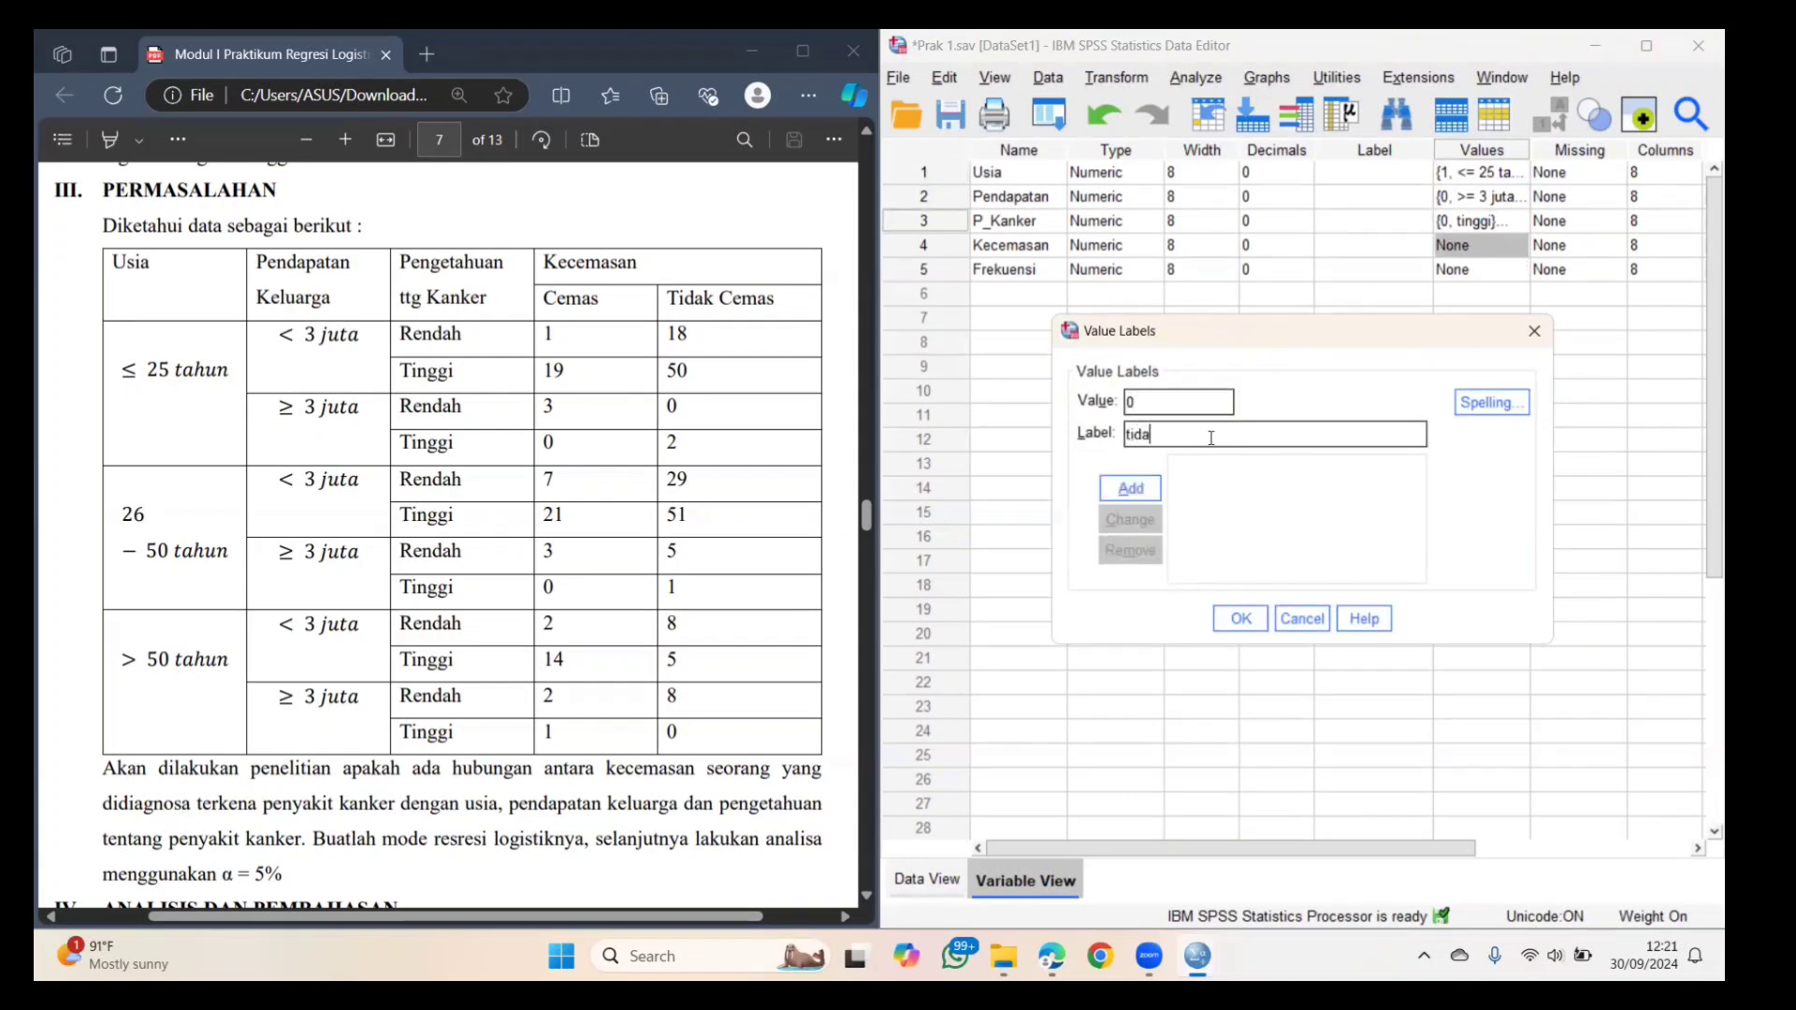
text(k cemas)
key(Return)
text(1)
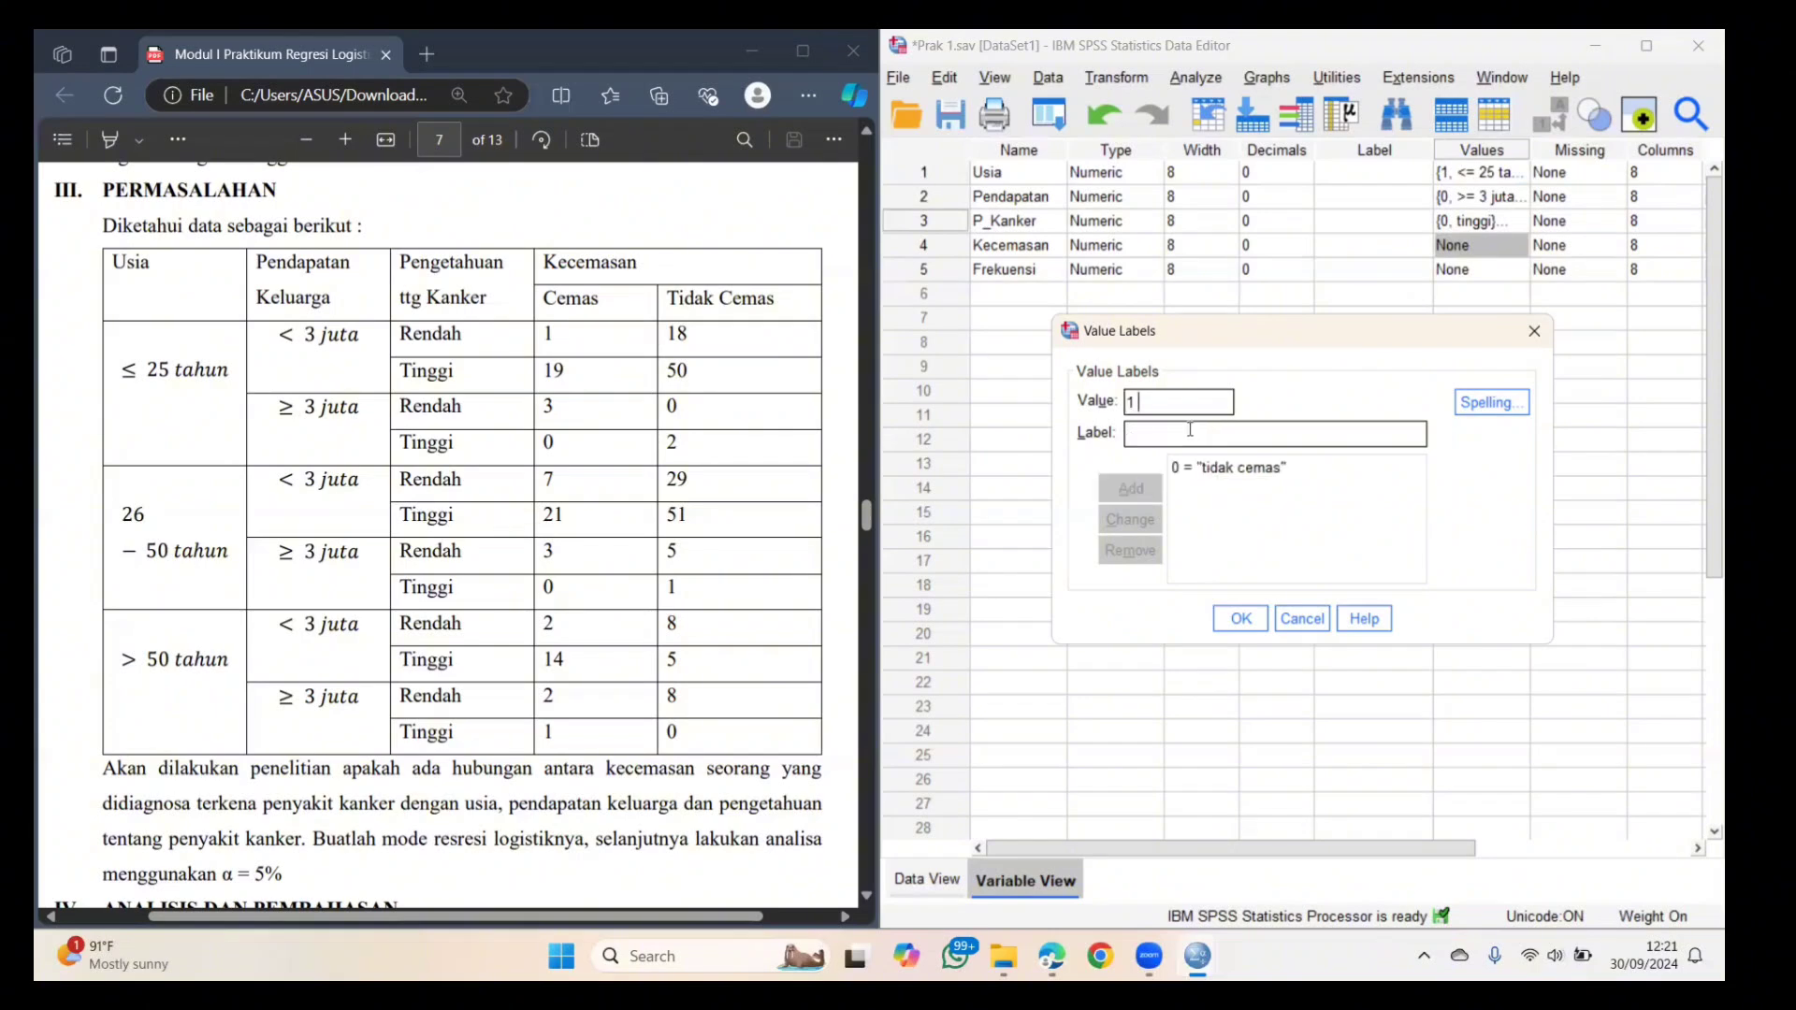
click(1190, 432)
text(cemas)
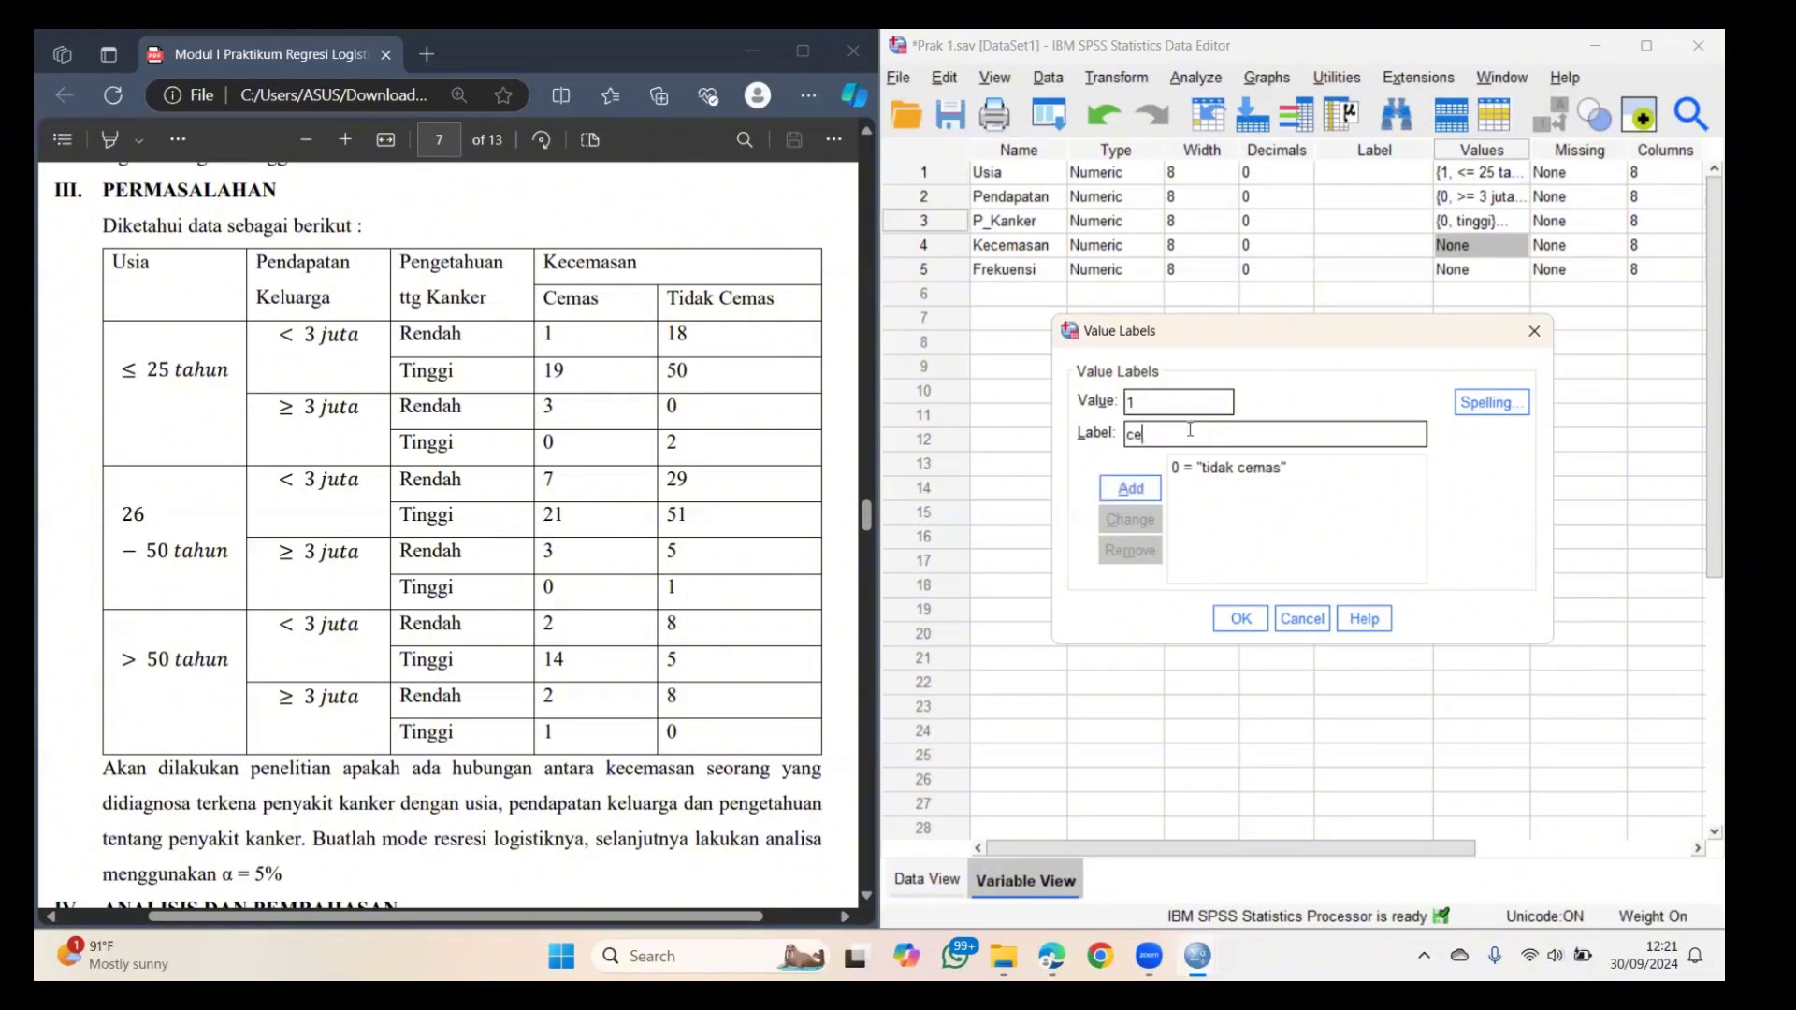
key(Return)
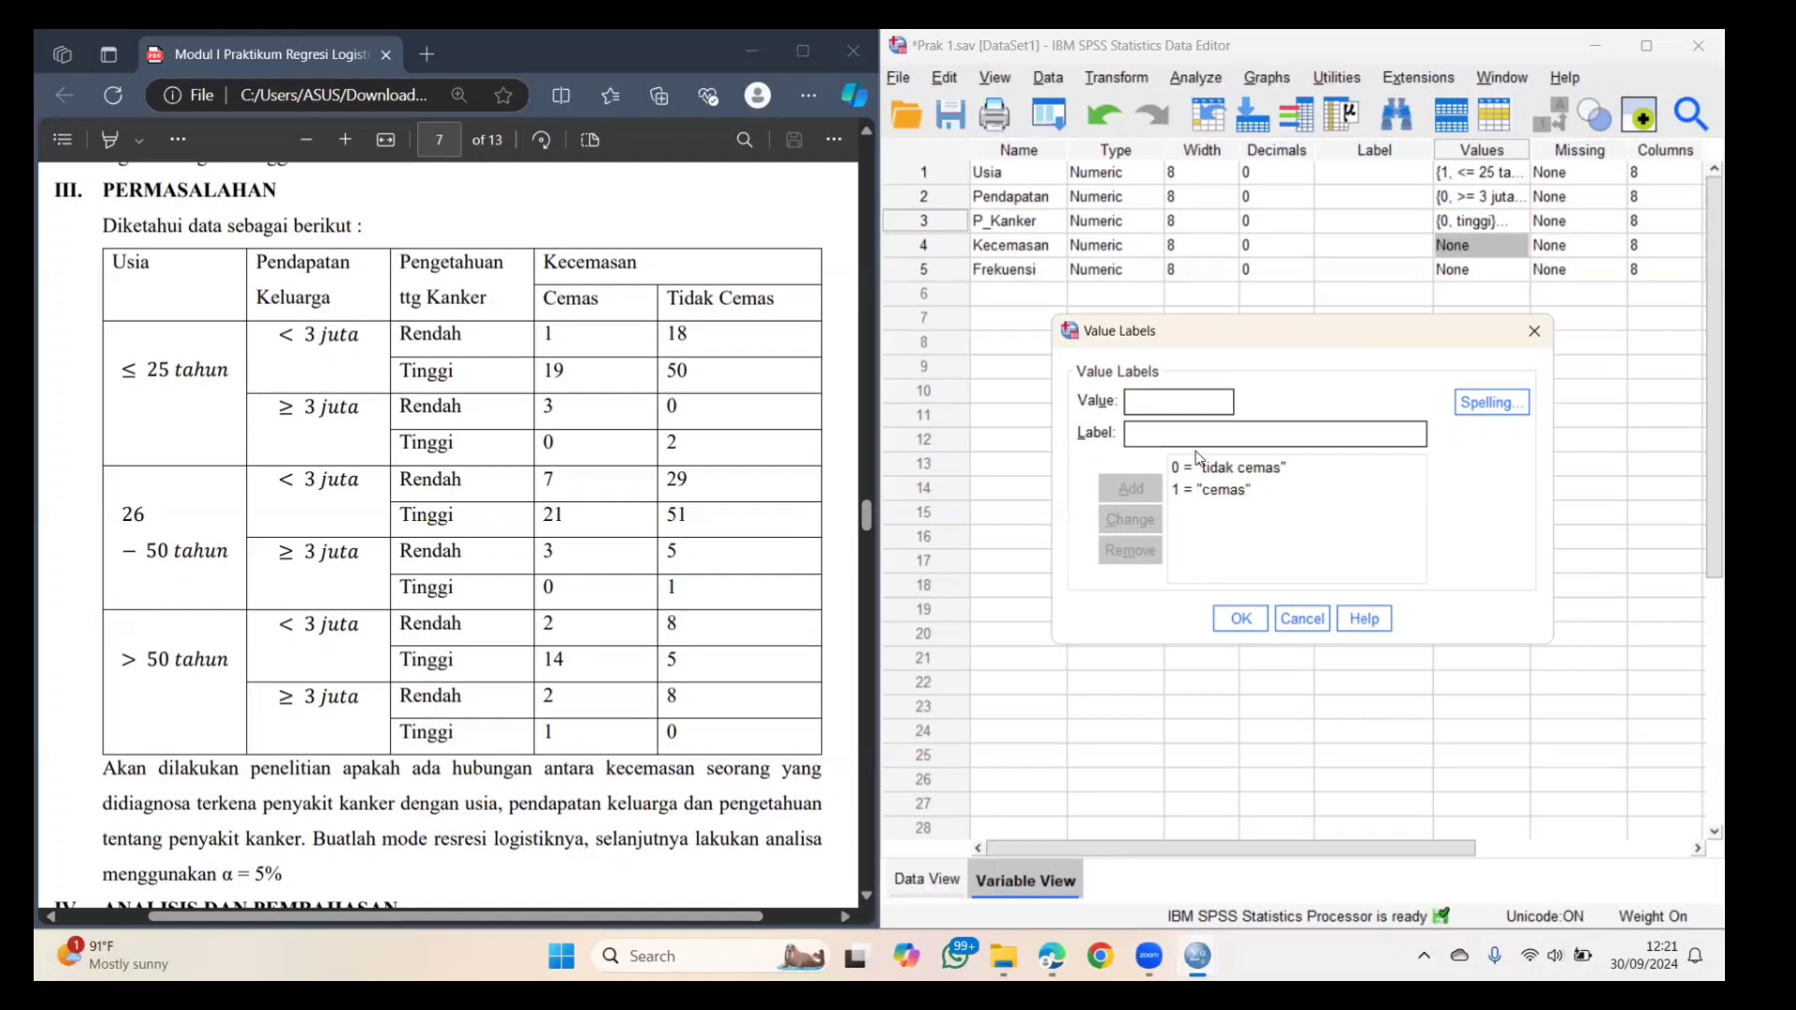
click(1245, 619)
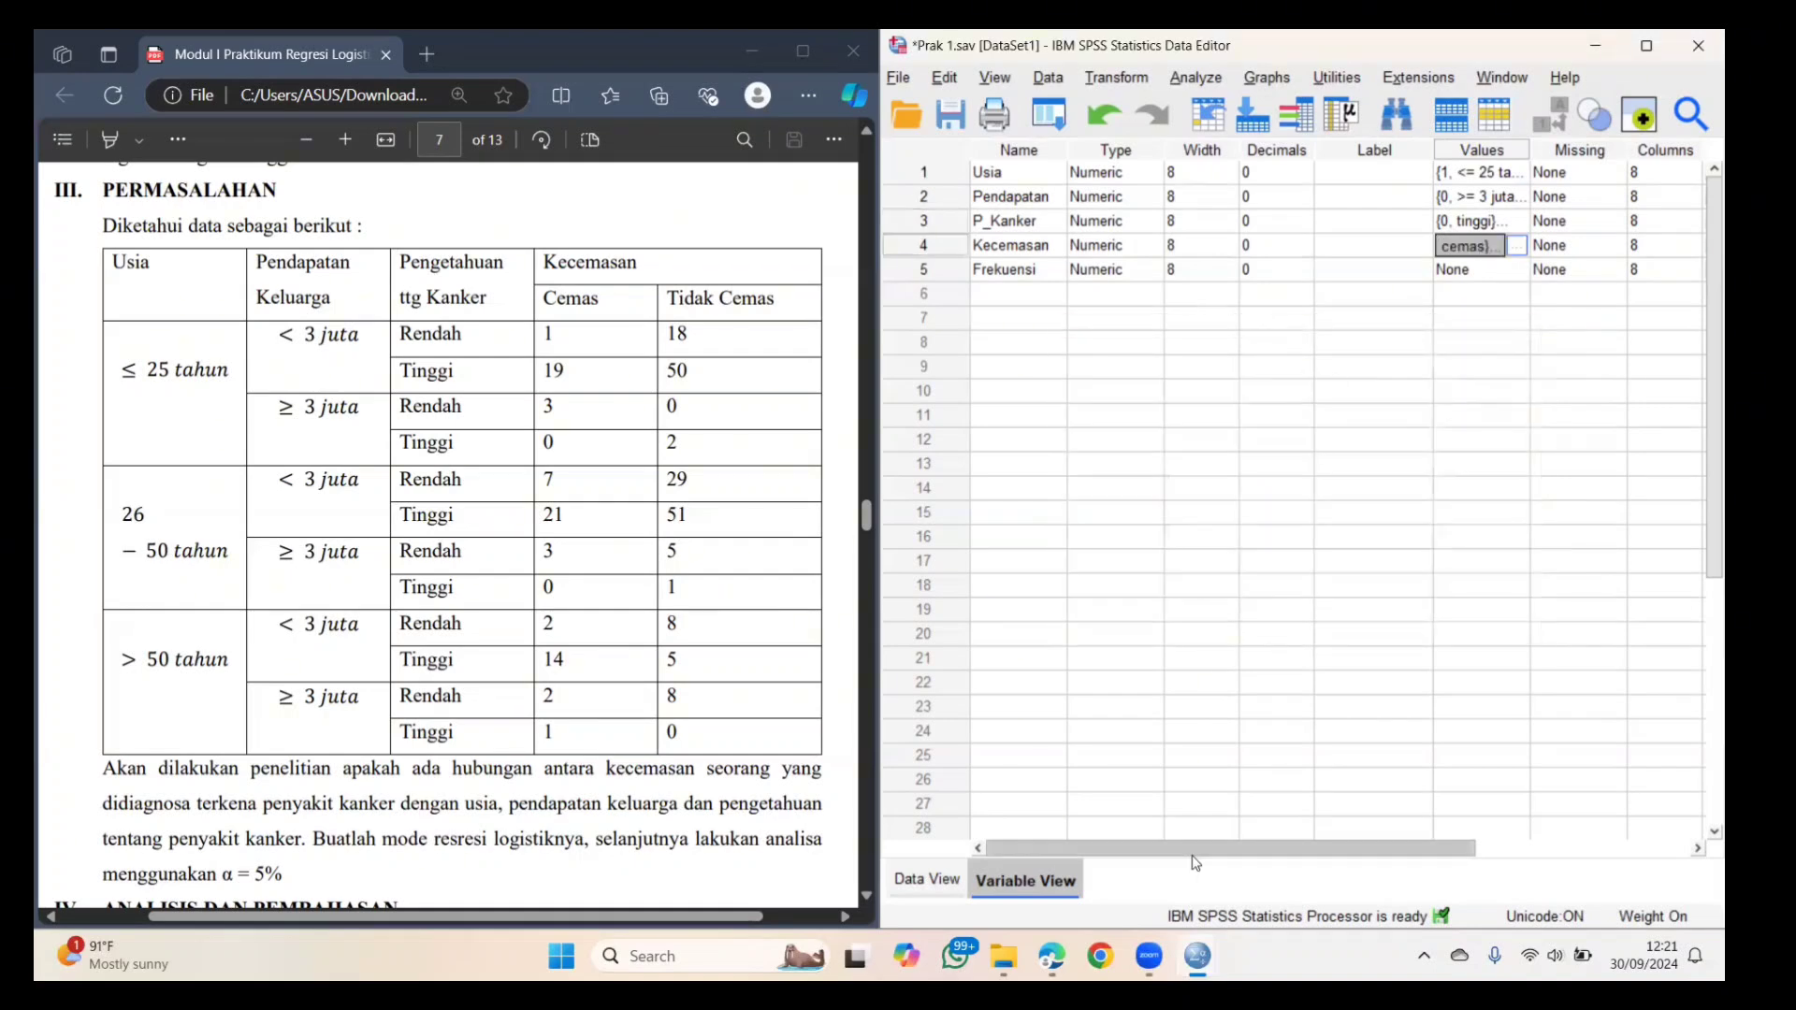
- Set the measurement level of the Usia and Pendapatan variables to Ordinal
drag(1194, 861, 1442, 866)
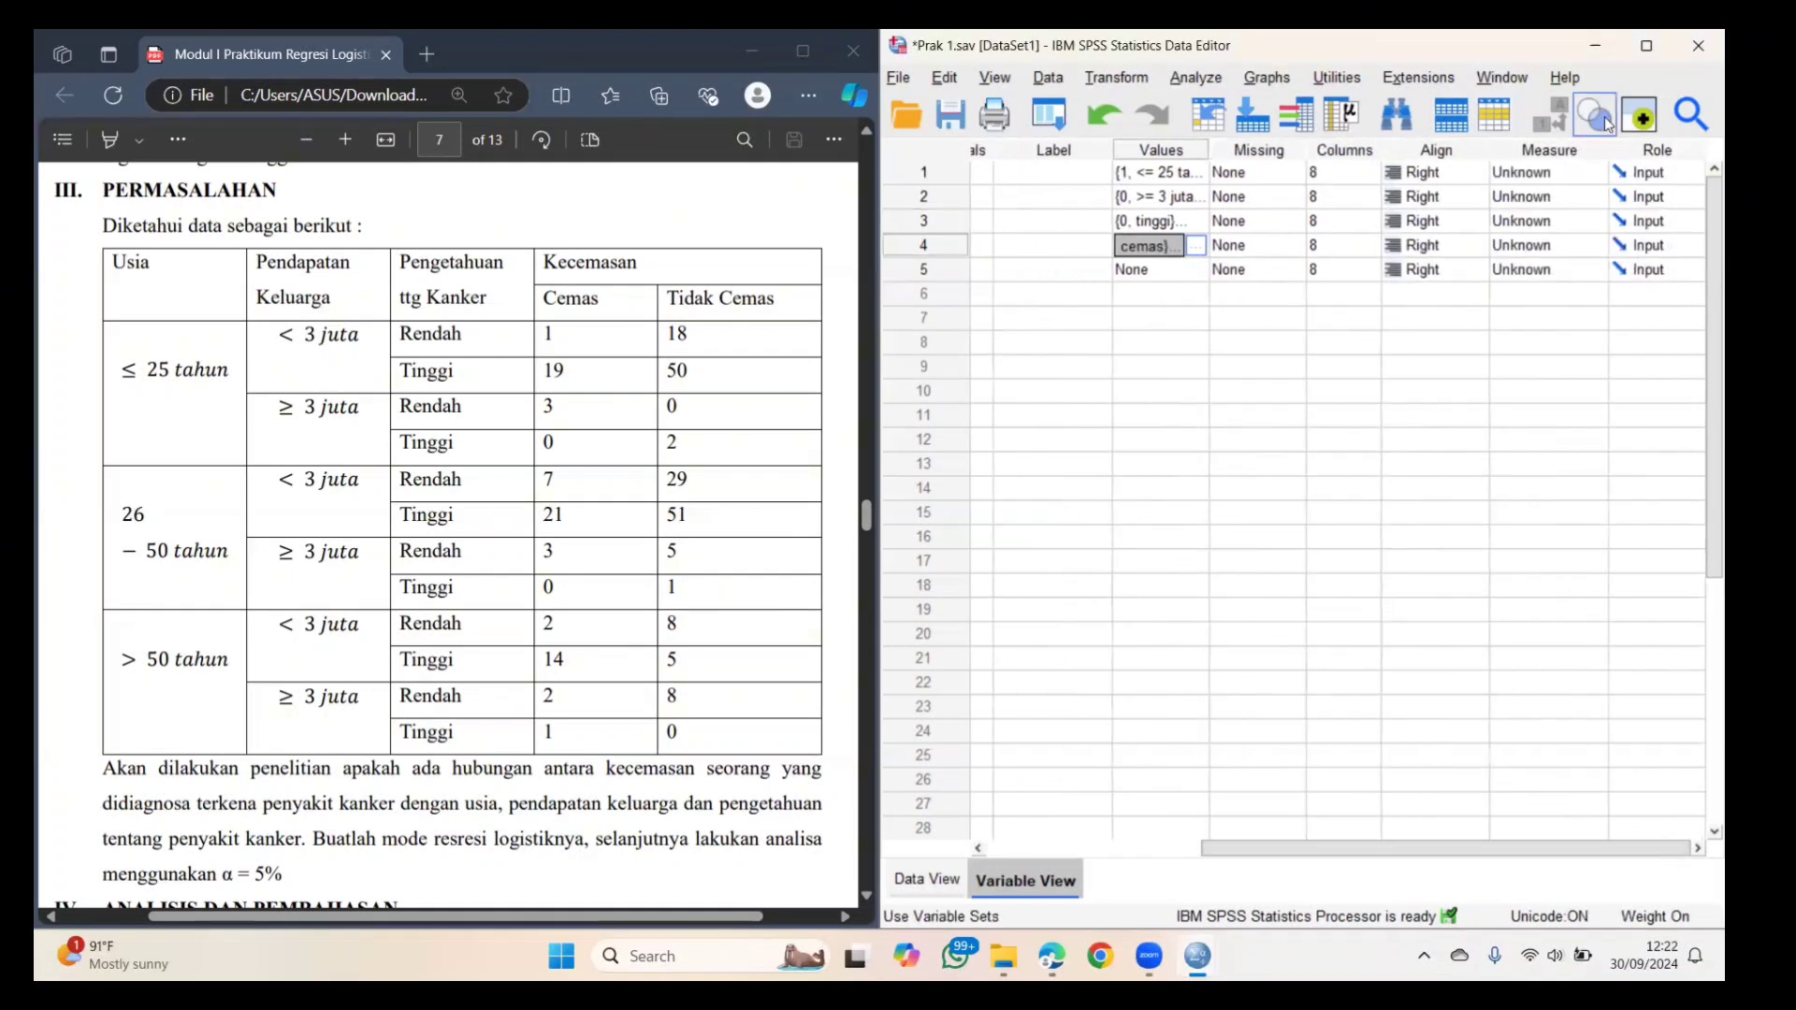
click(1593, 174)
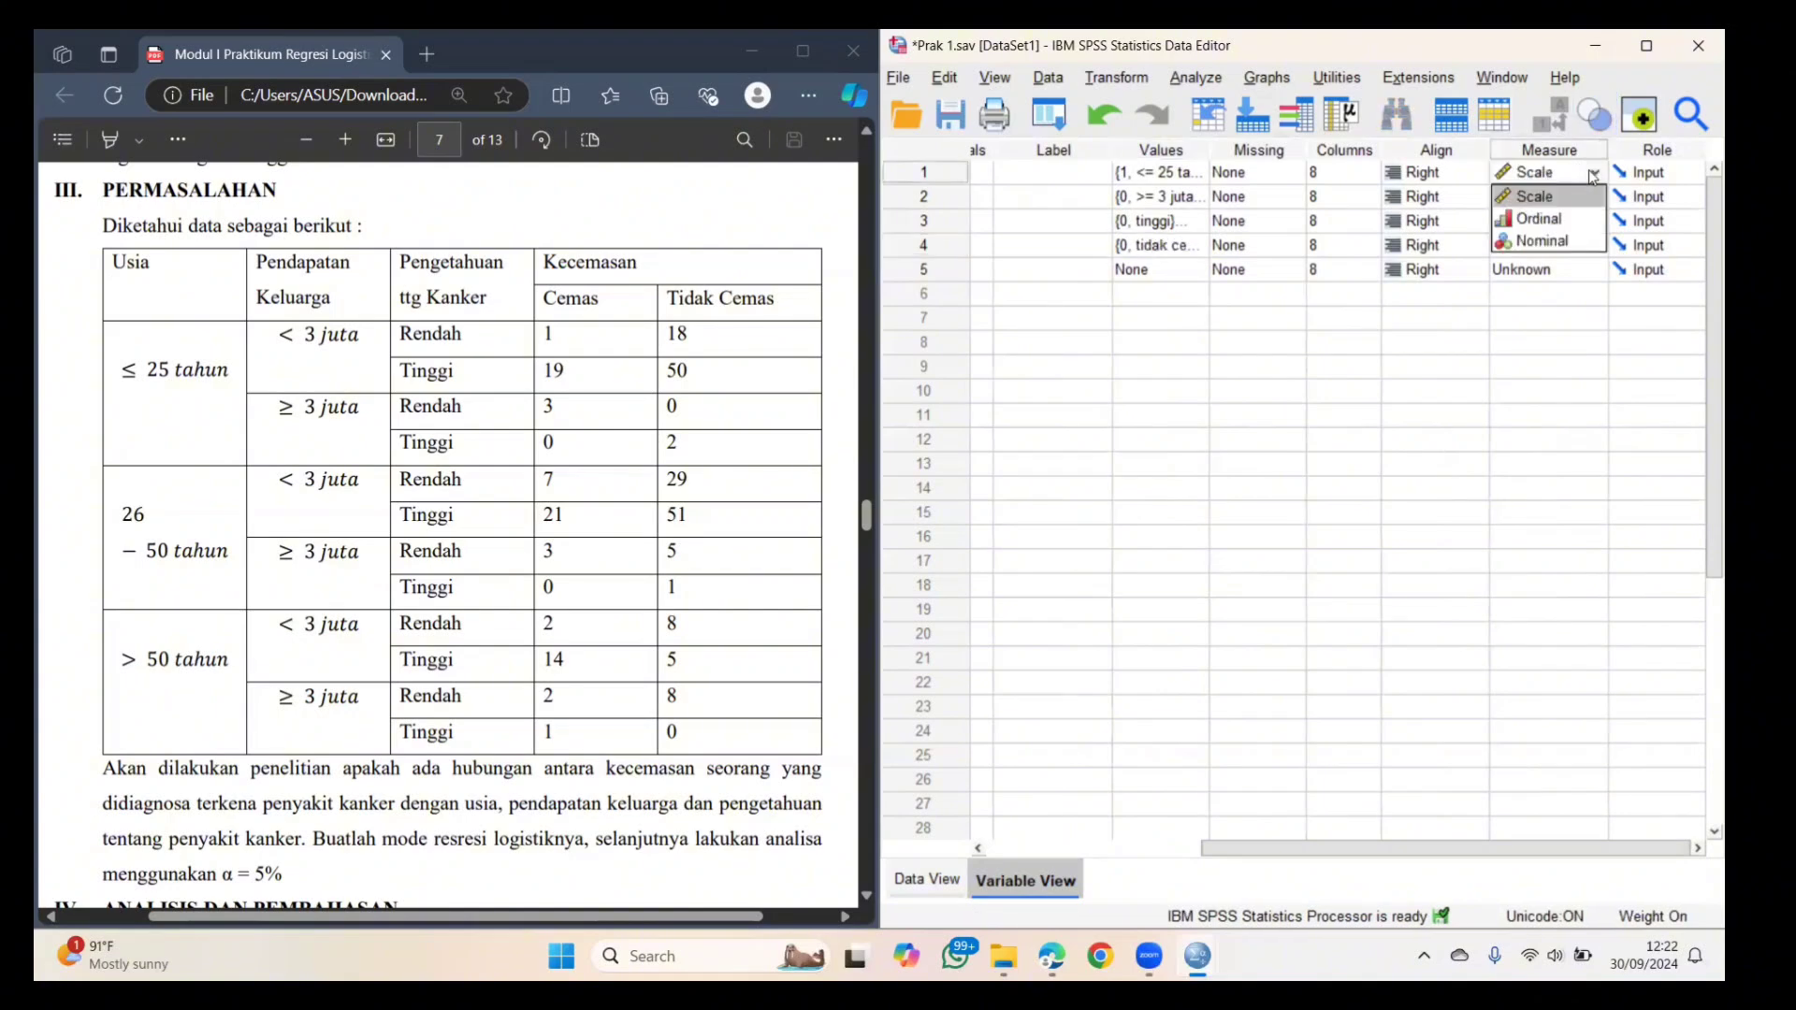
click(1539, 219)
click(1597, 198)
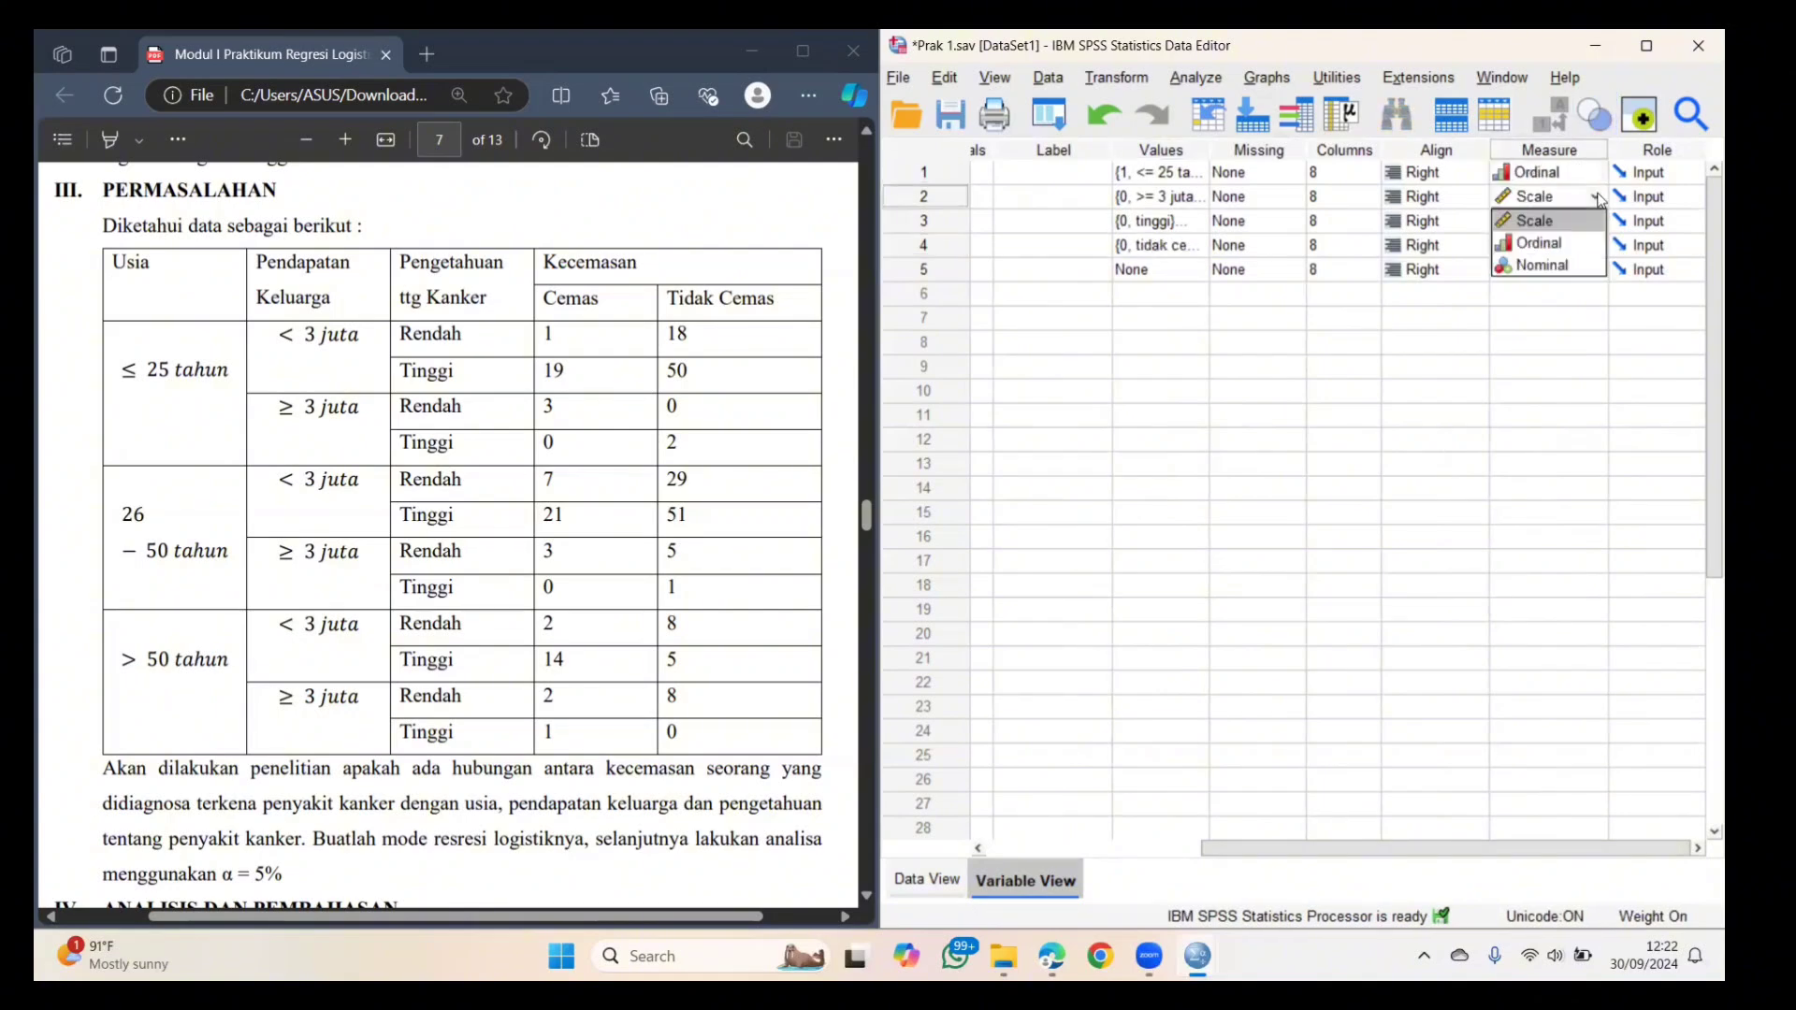
click(1565, 245)
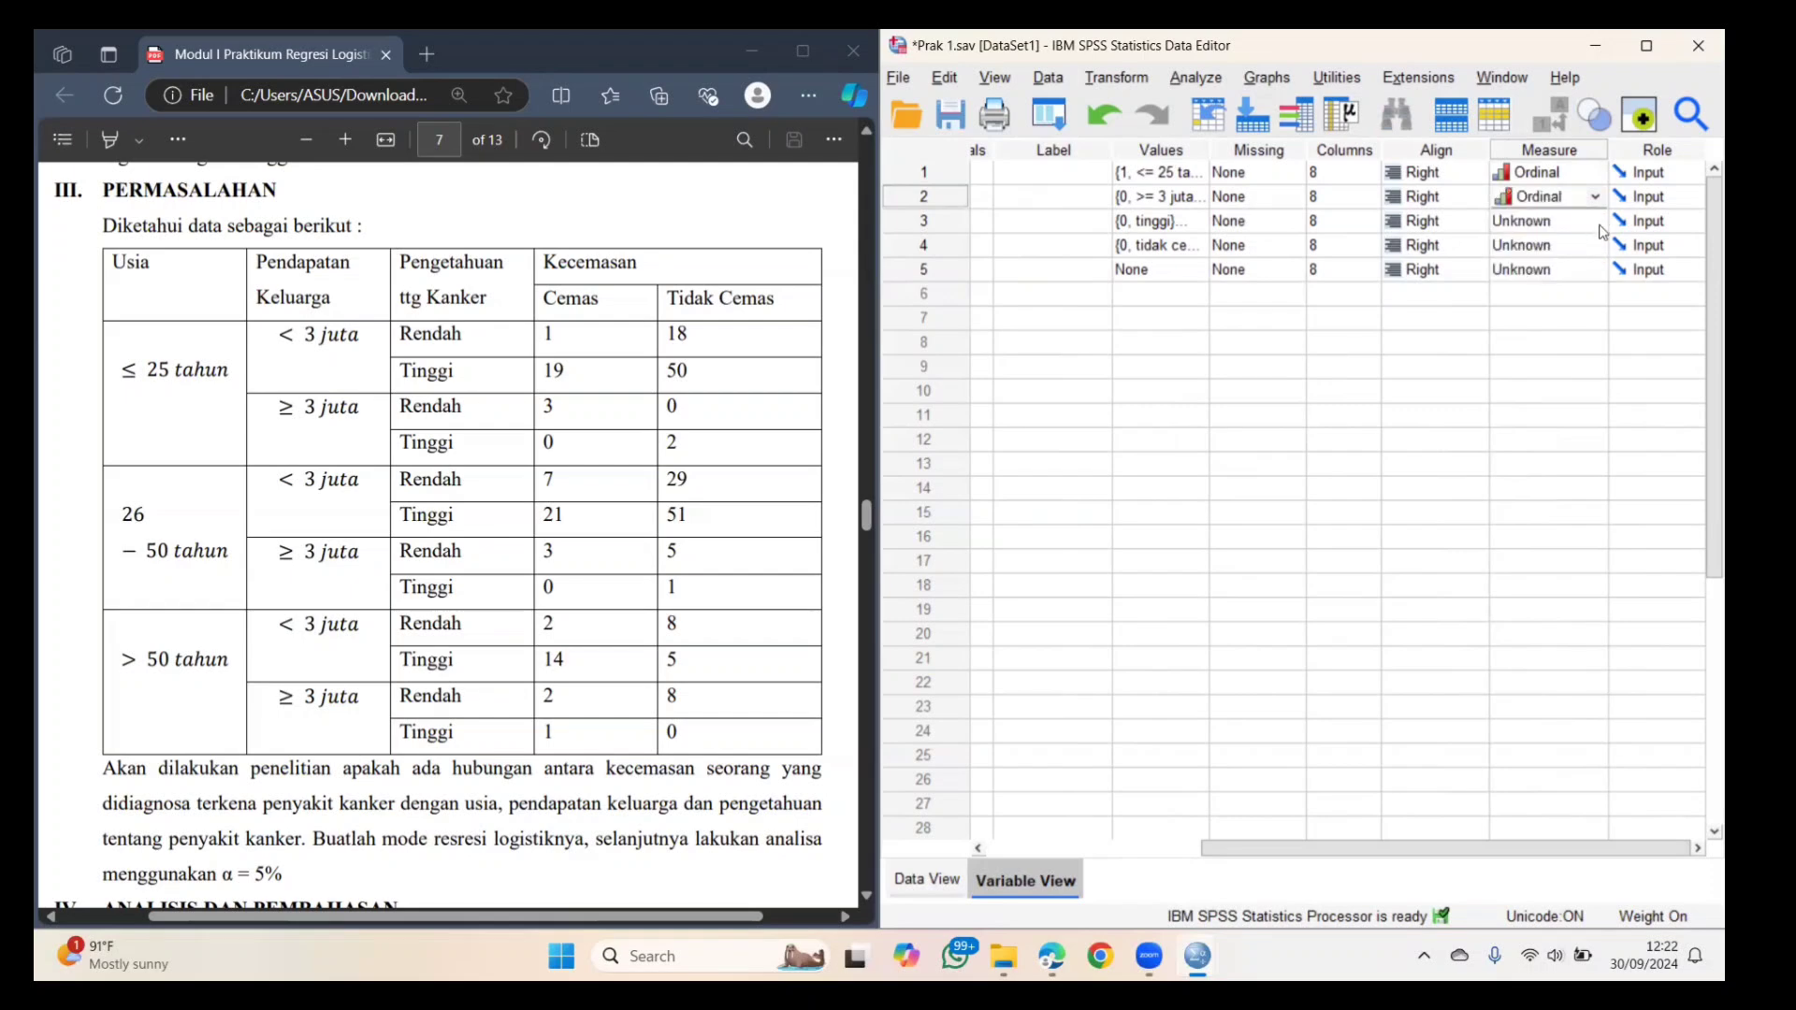
- Set the measurement level of P_Kanker and Kecemasan to Nominal and that of Frekuensi to Scale
click(1599, 230)
click(1583, 292)
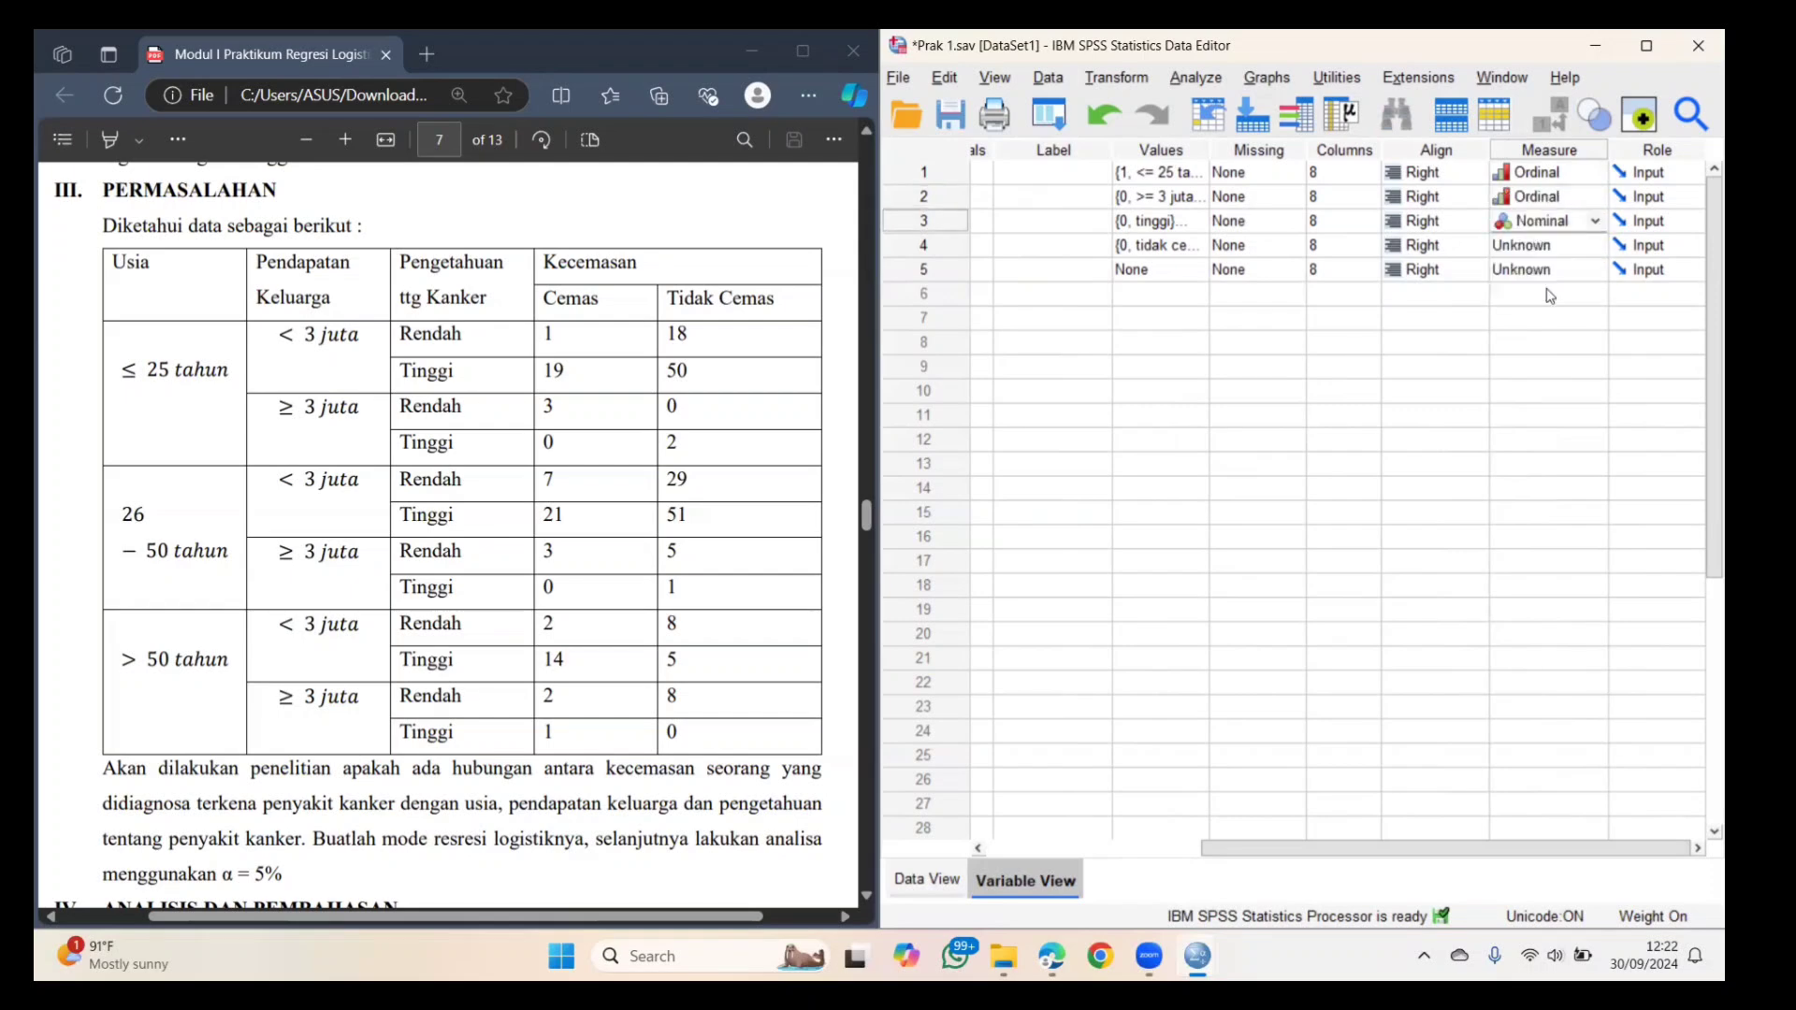
click(1596, 248)
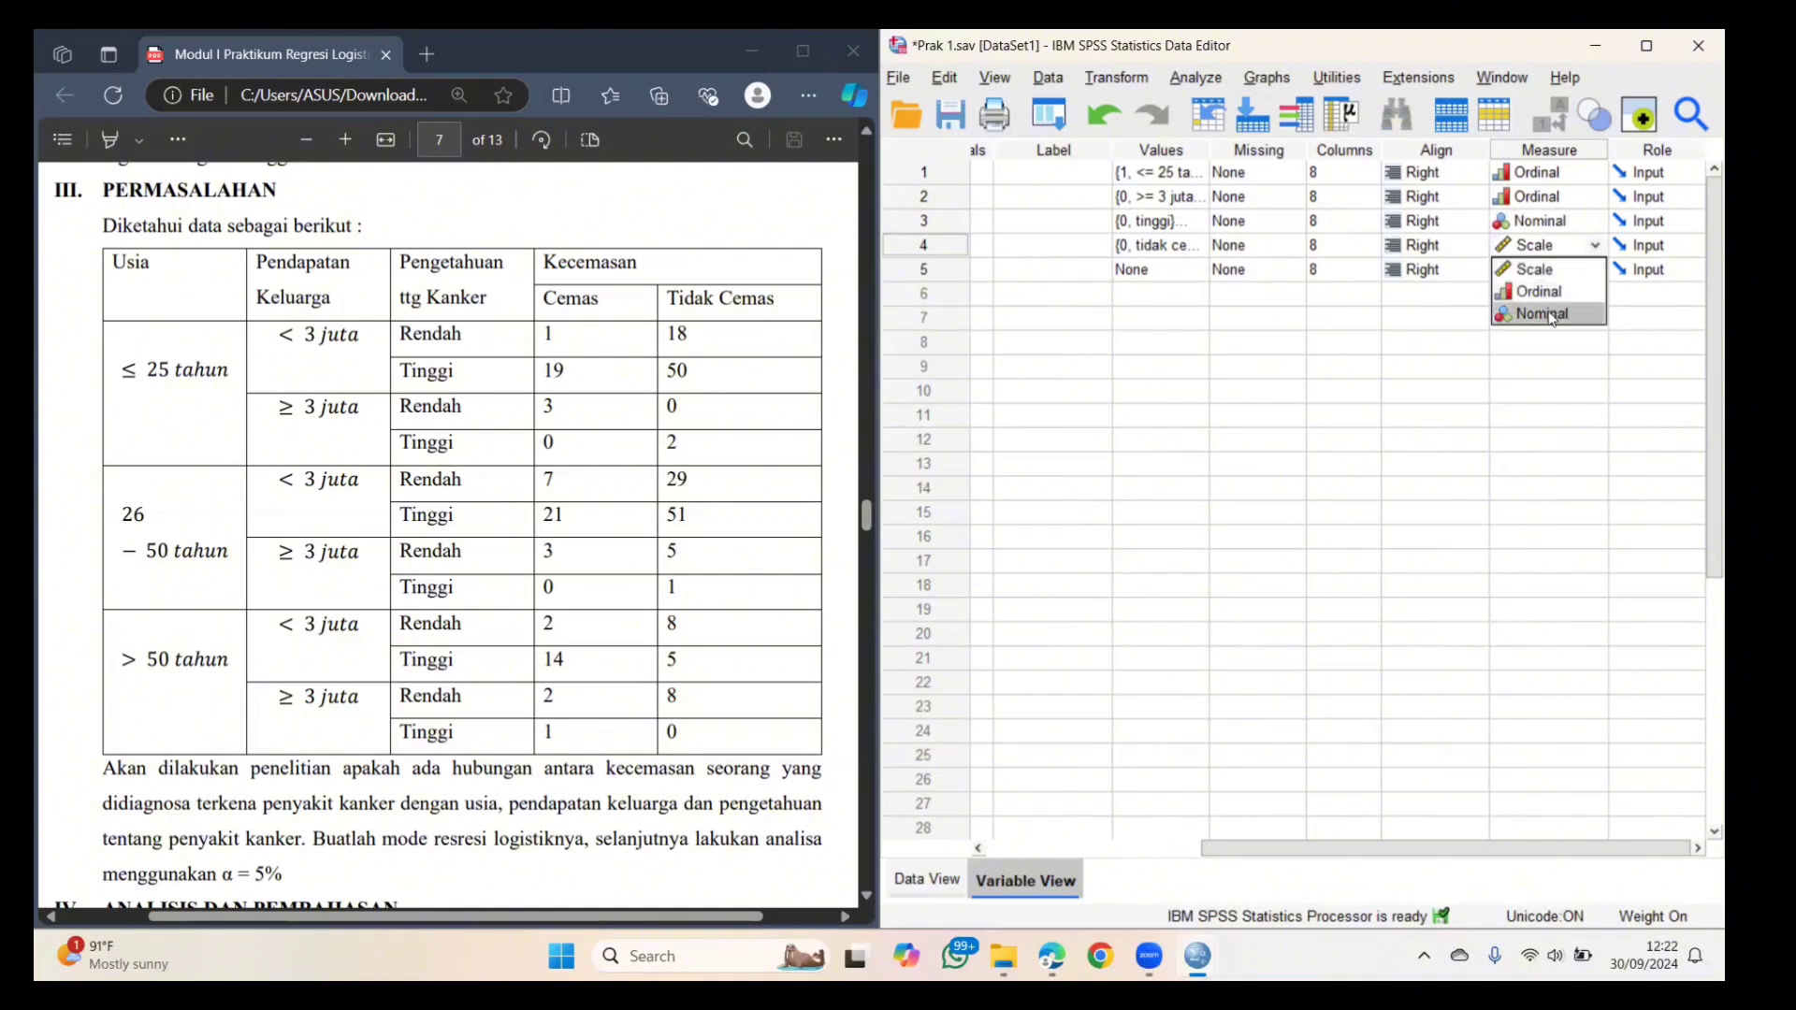
click(1553, 316)
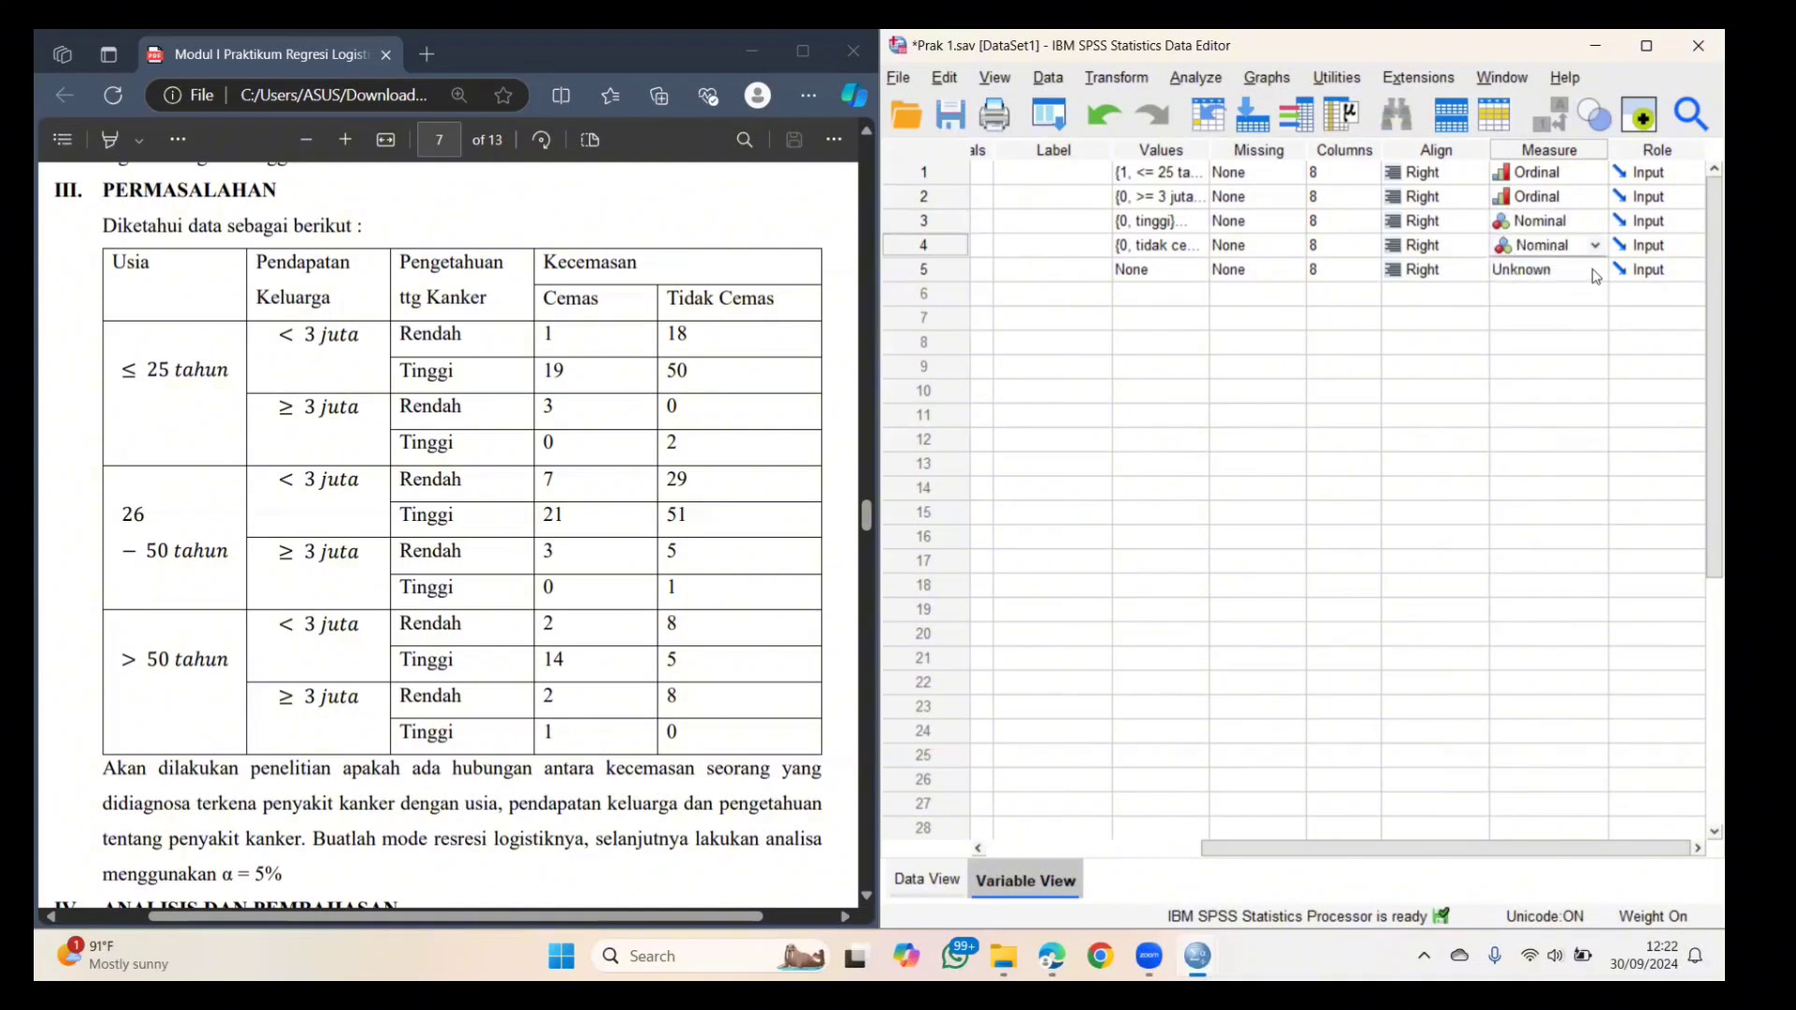
click(1596, 273)
click(1560, 295)
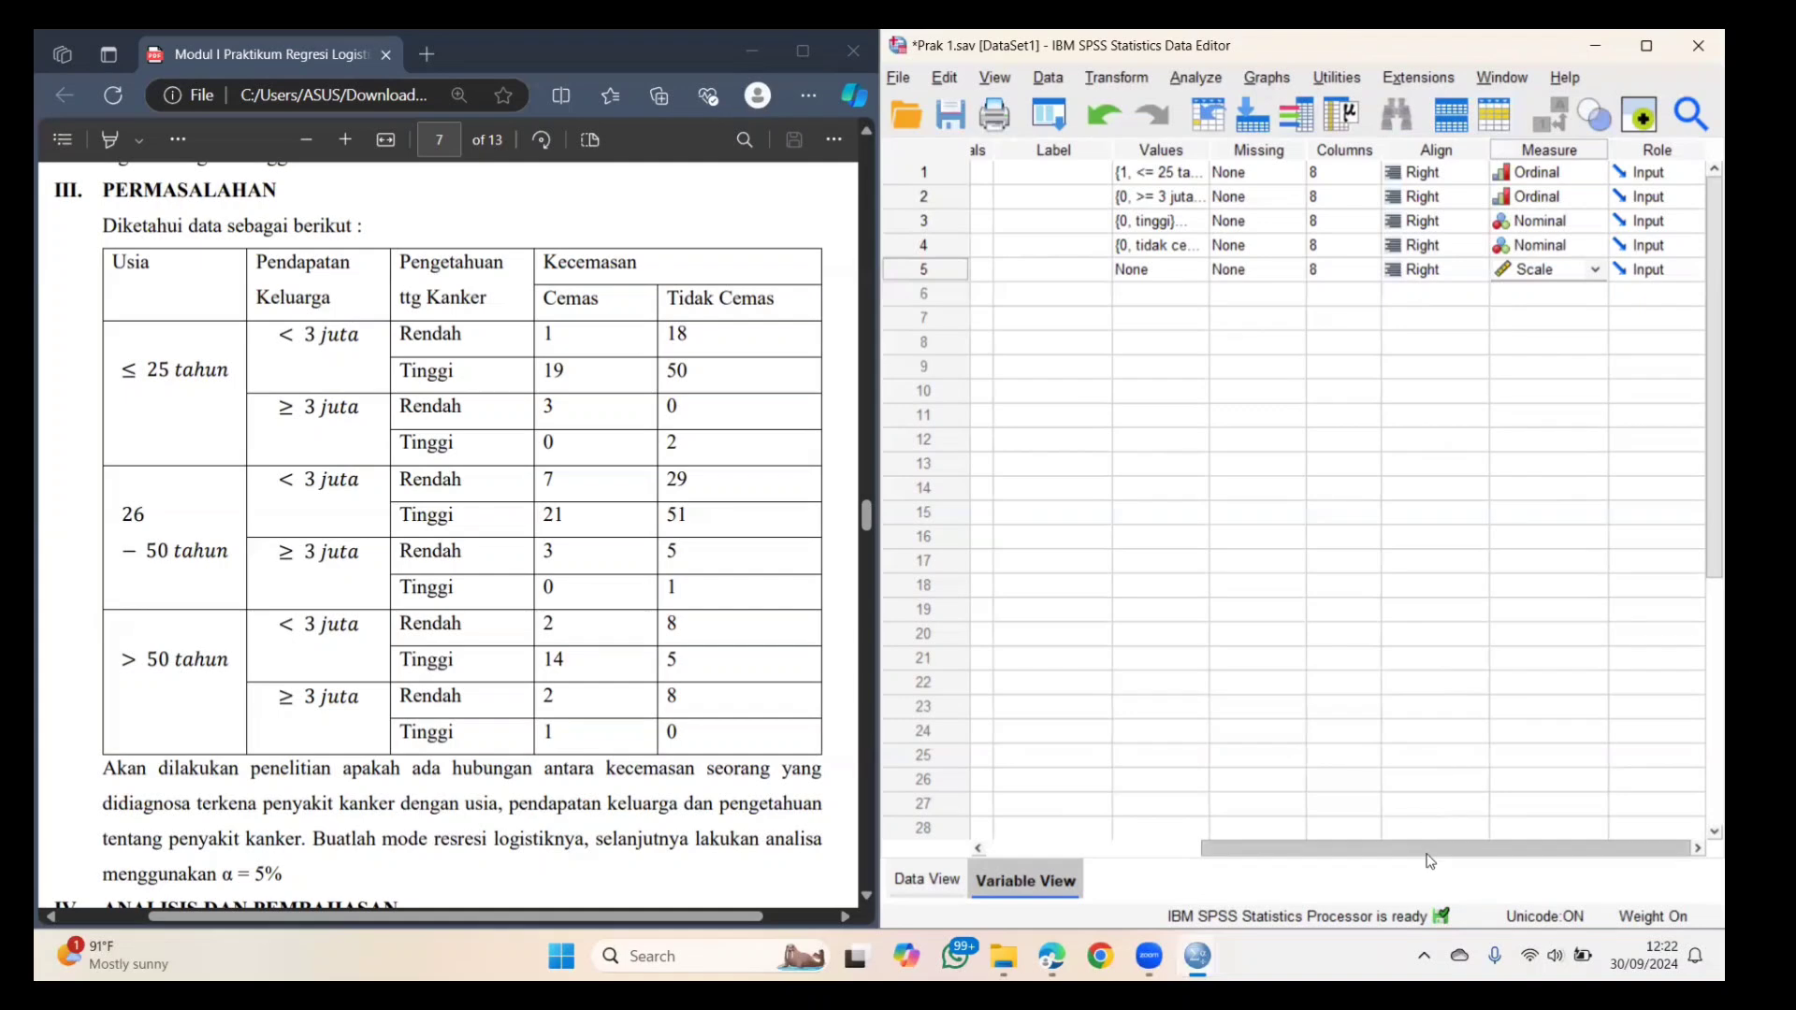
- Fill the Usia data column with 1 in rows 1–8, 2 in rows 9–16 and 3 in rows 17–24
drag(1428, 851, 1476, 832)
click(926, 879)
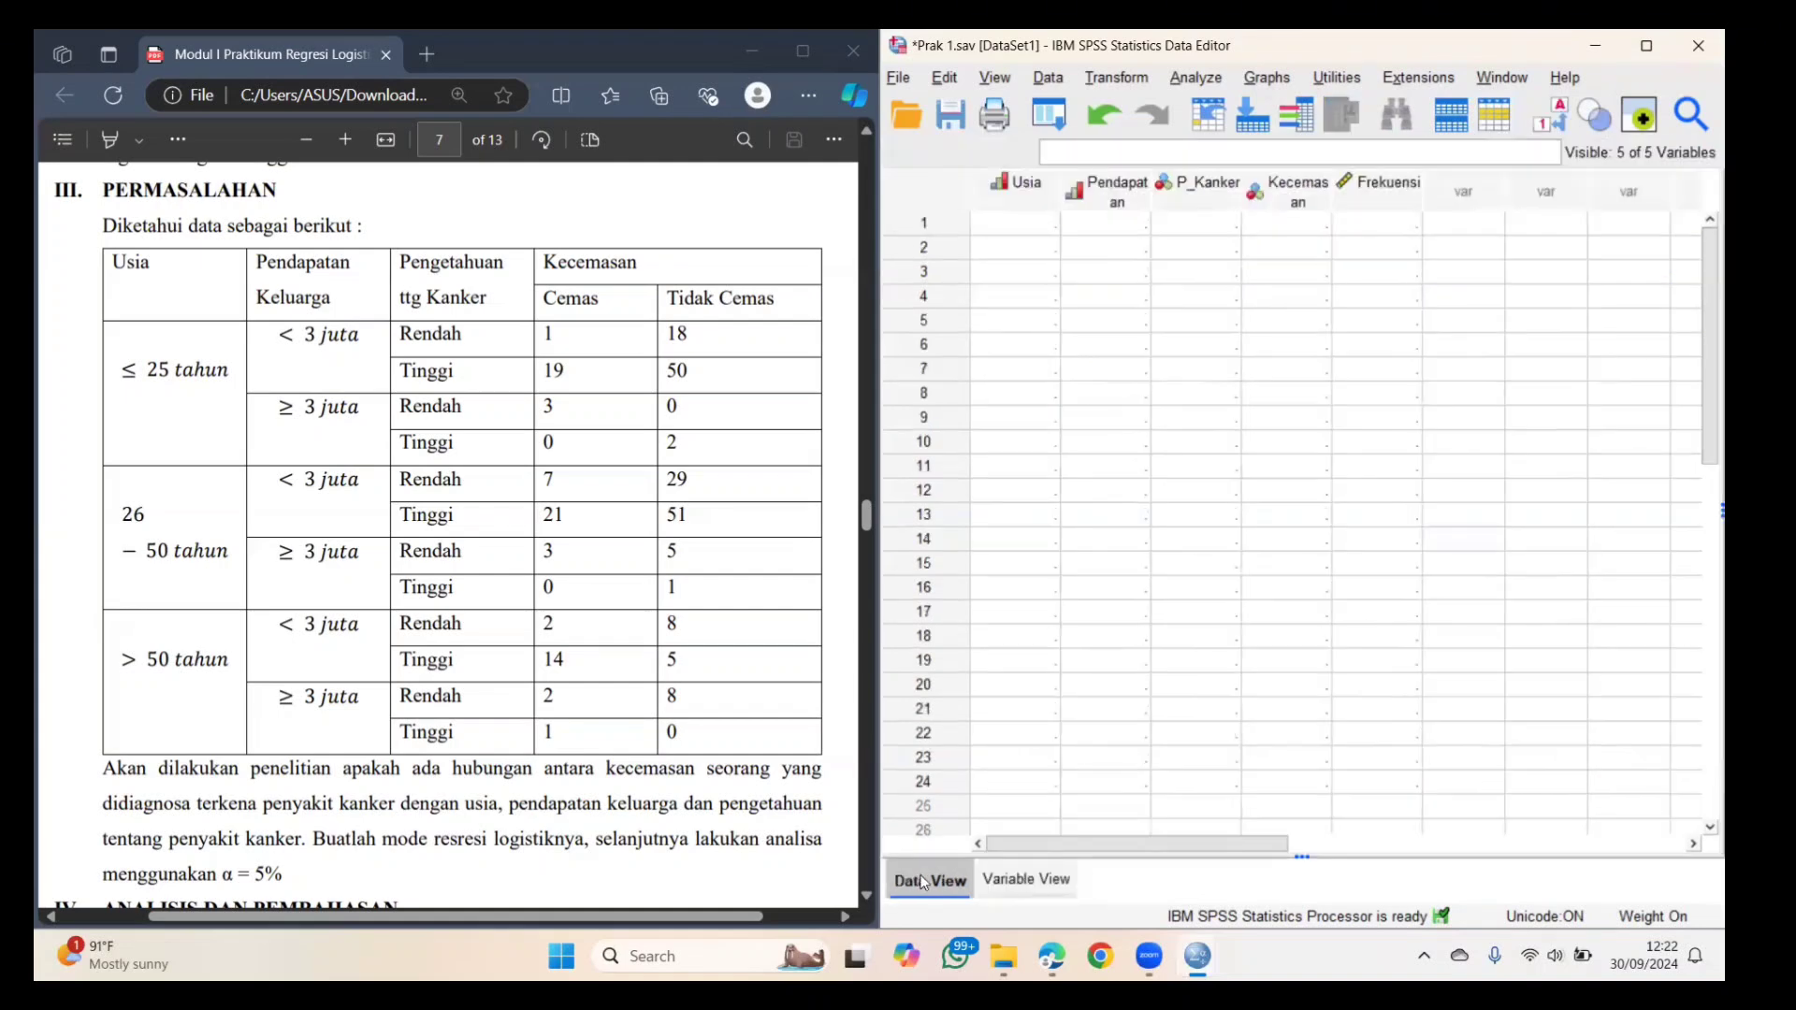
click(1020, 233)
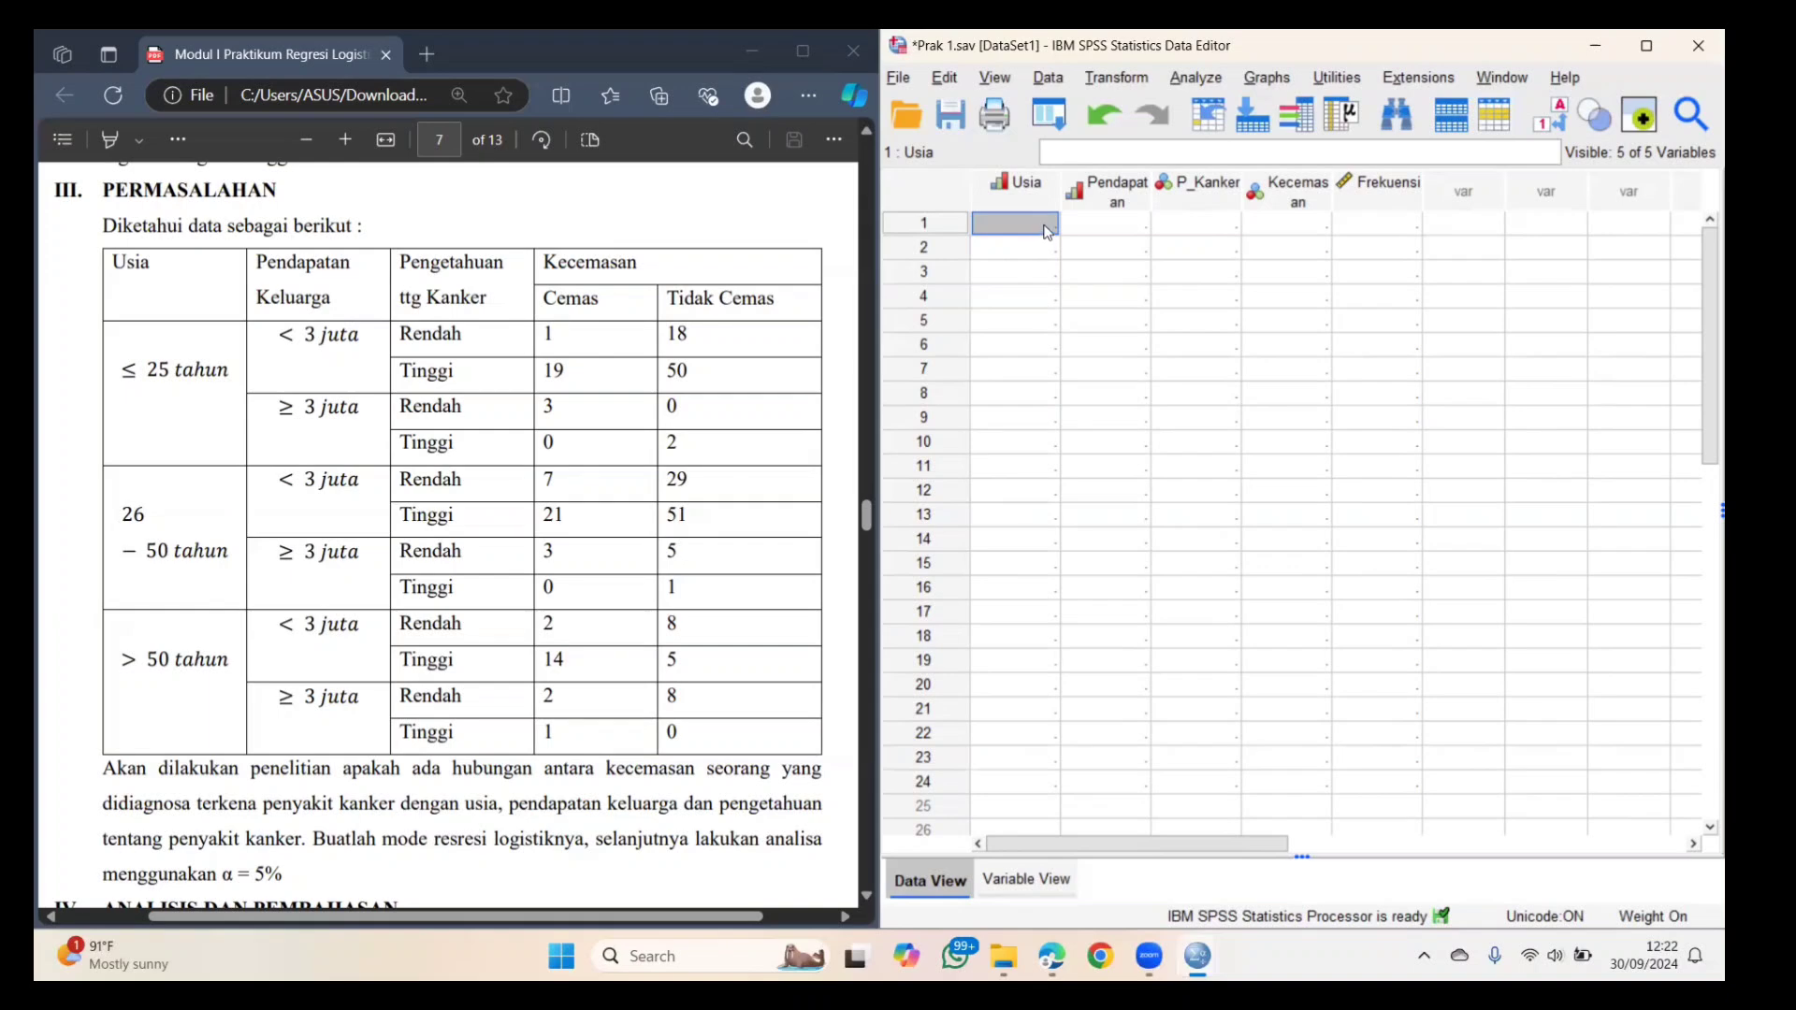
text(1)
key(Return)
text(1 1)
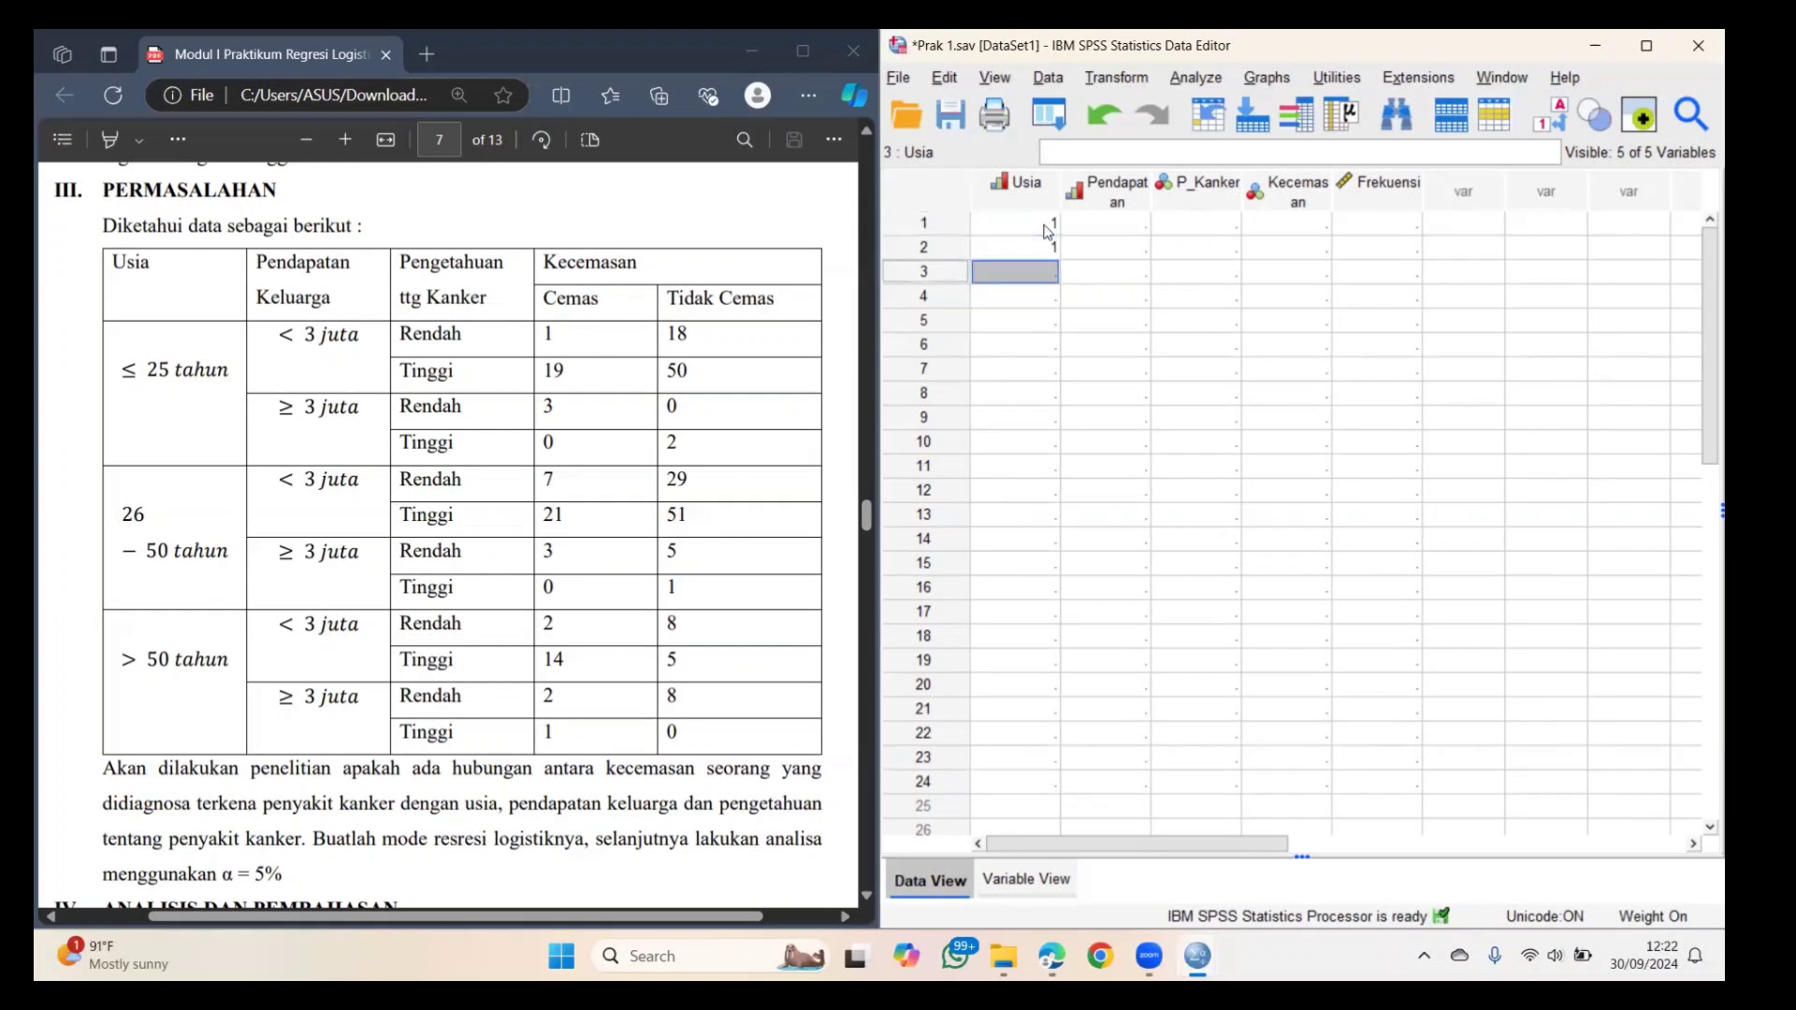
text( 1 1 1 1 1 2 2 2 2 2)
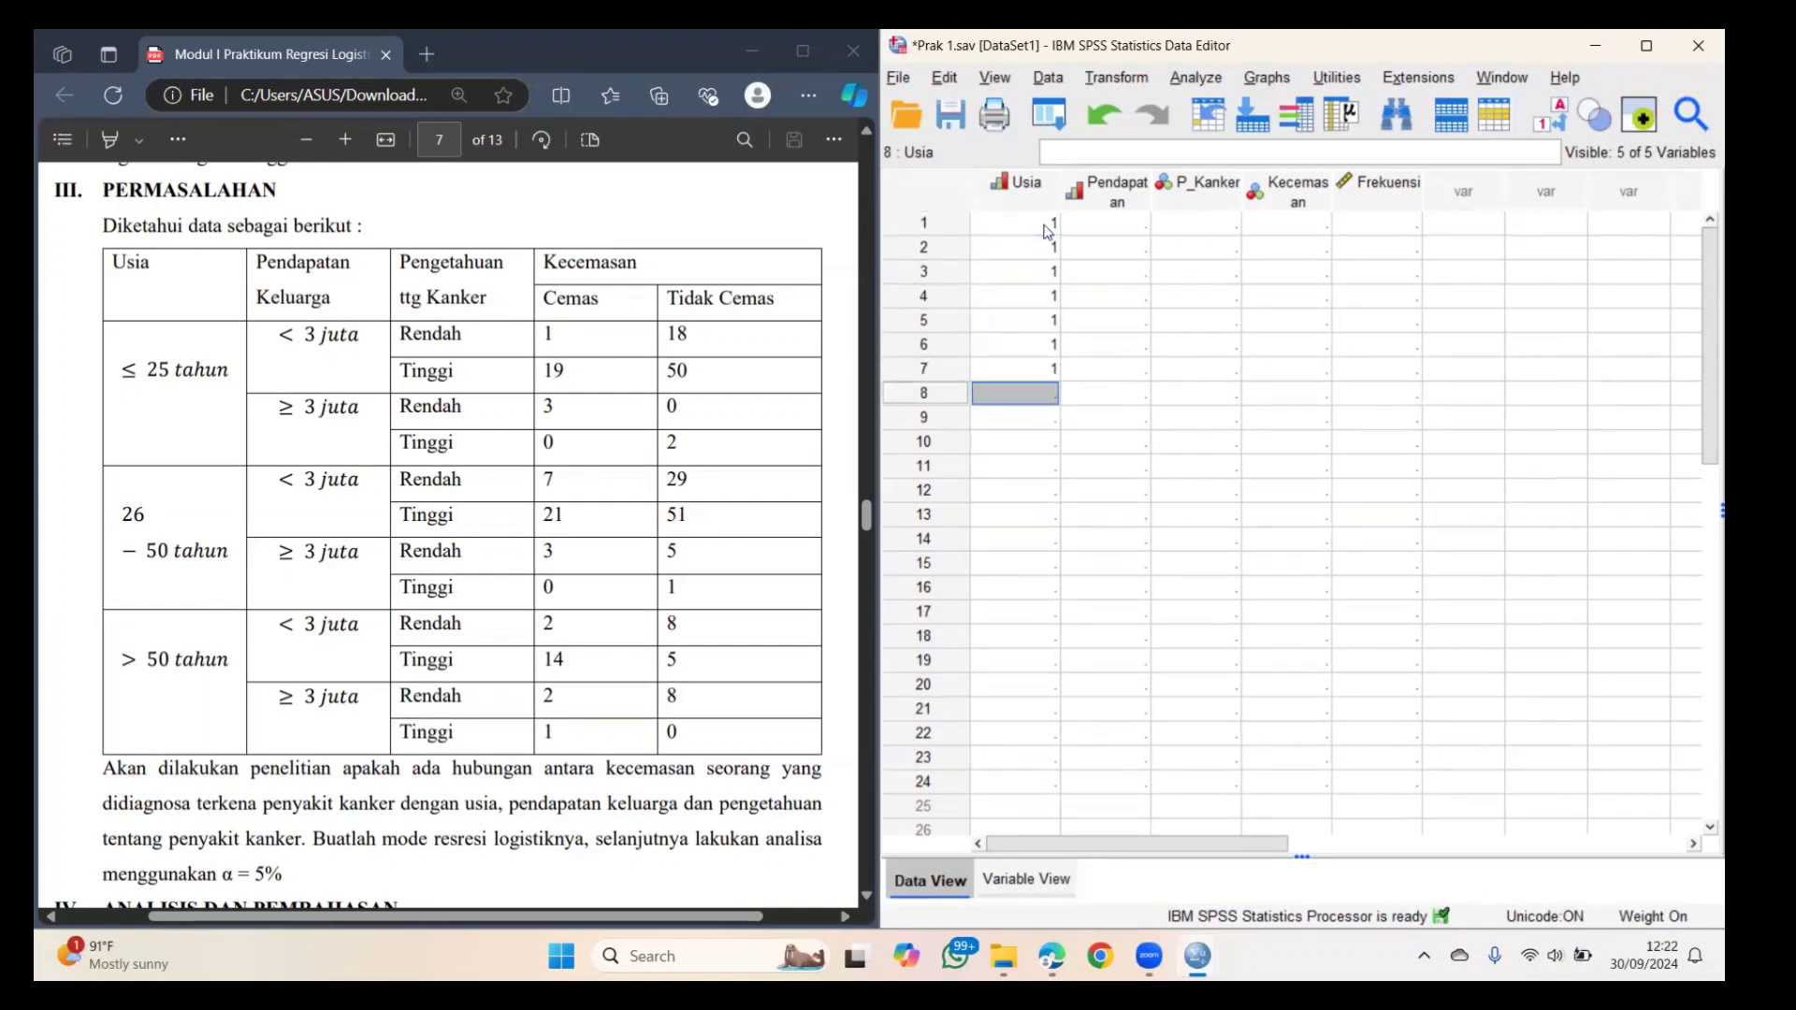
text( 2 2 2 3)
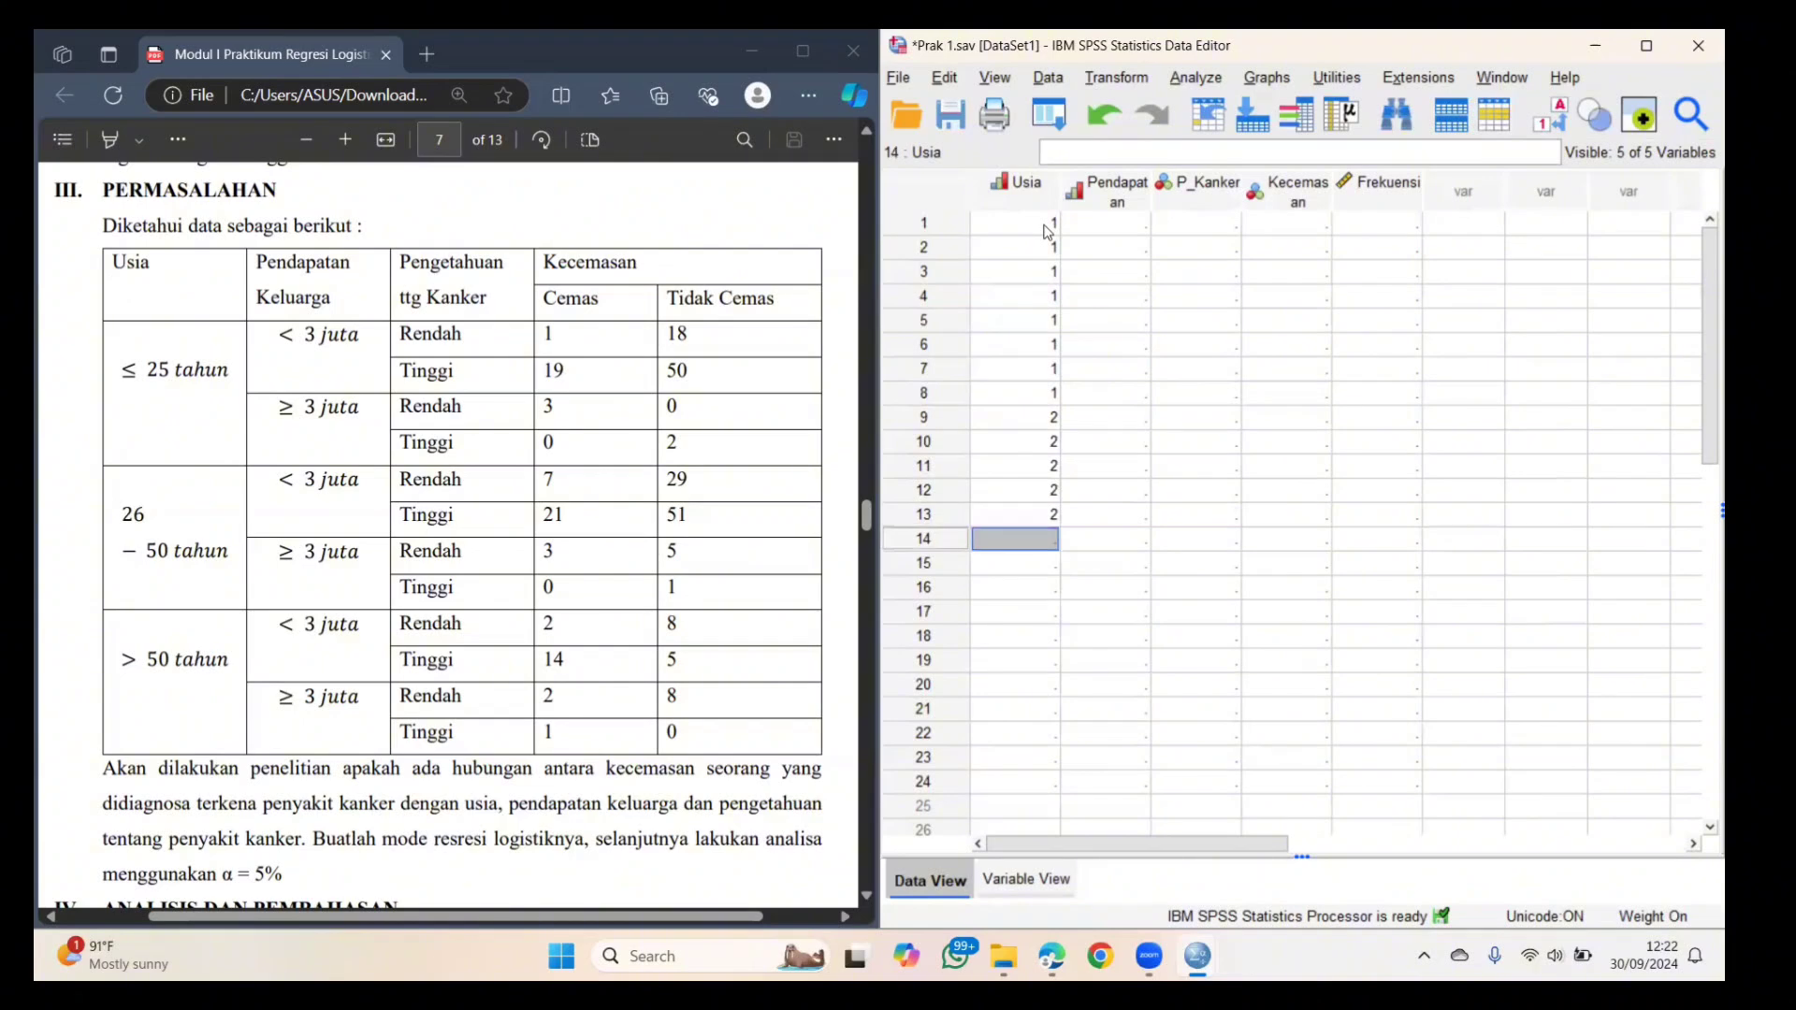
text( 3 3 3  3)
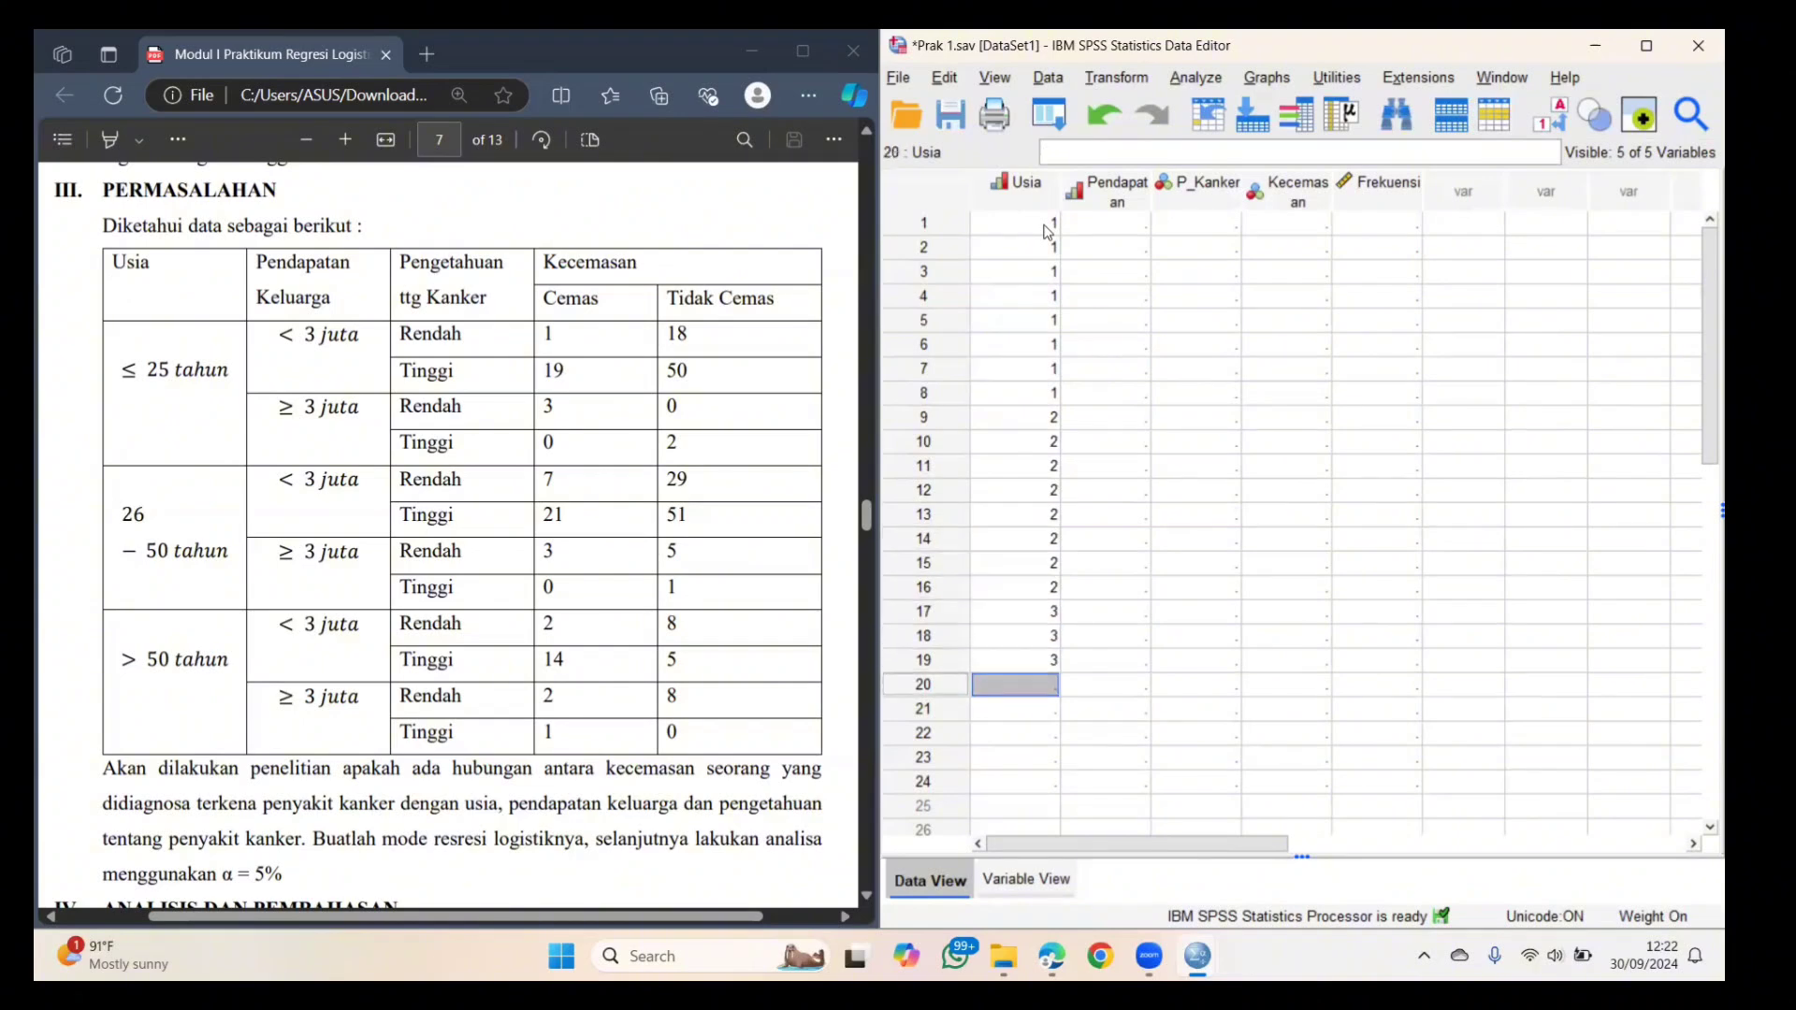
key(Up)
text(3  3 3)
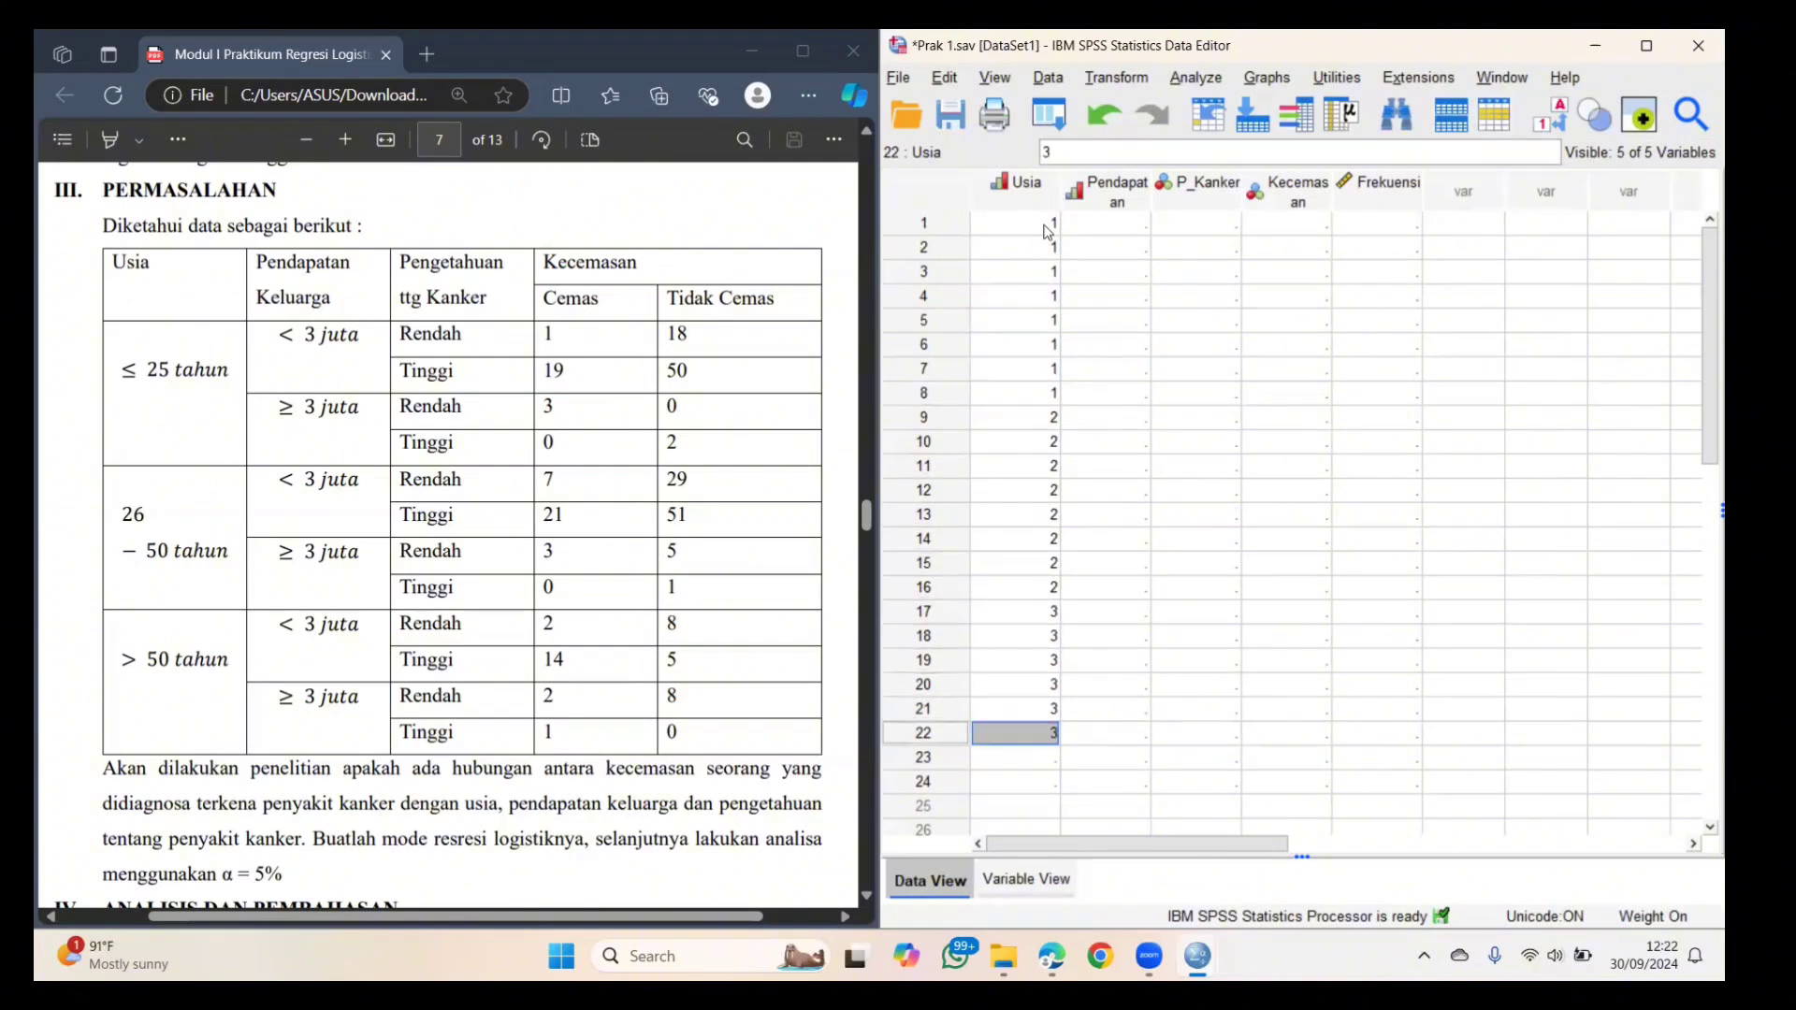
- Enter 1 for Pendapatan in data rows 1 to 4
key(Right)
key(Up)
key(Up)
key(Up)
key(Up)
key(Up)
key(Up)
key(Up)
key(Up)
key(Up)
key(Up)
key(Up)
key(Up)
key(Up)
key(Up)
key(Up)
key(Up)
key(Up)
key(Up)
key(Up)
key(Up)
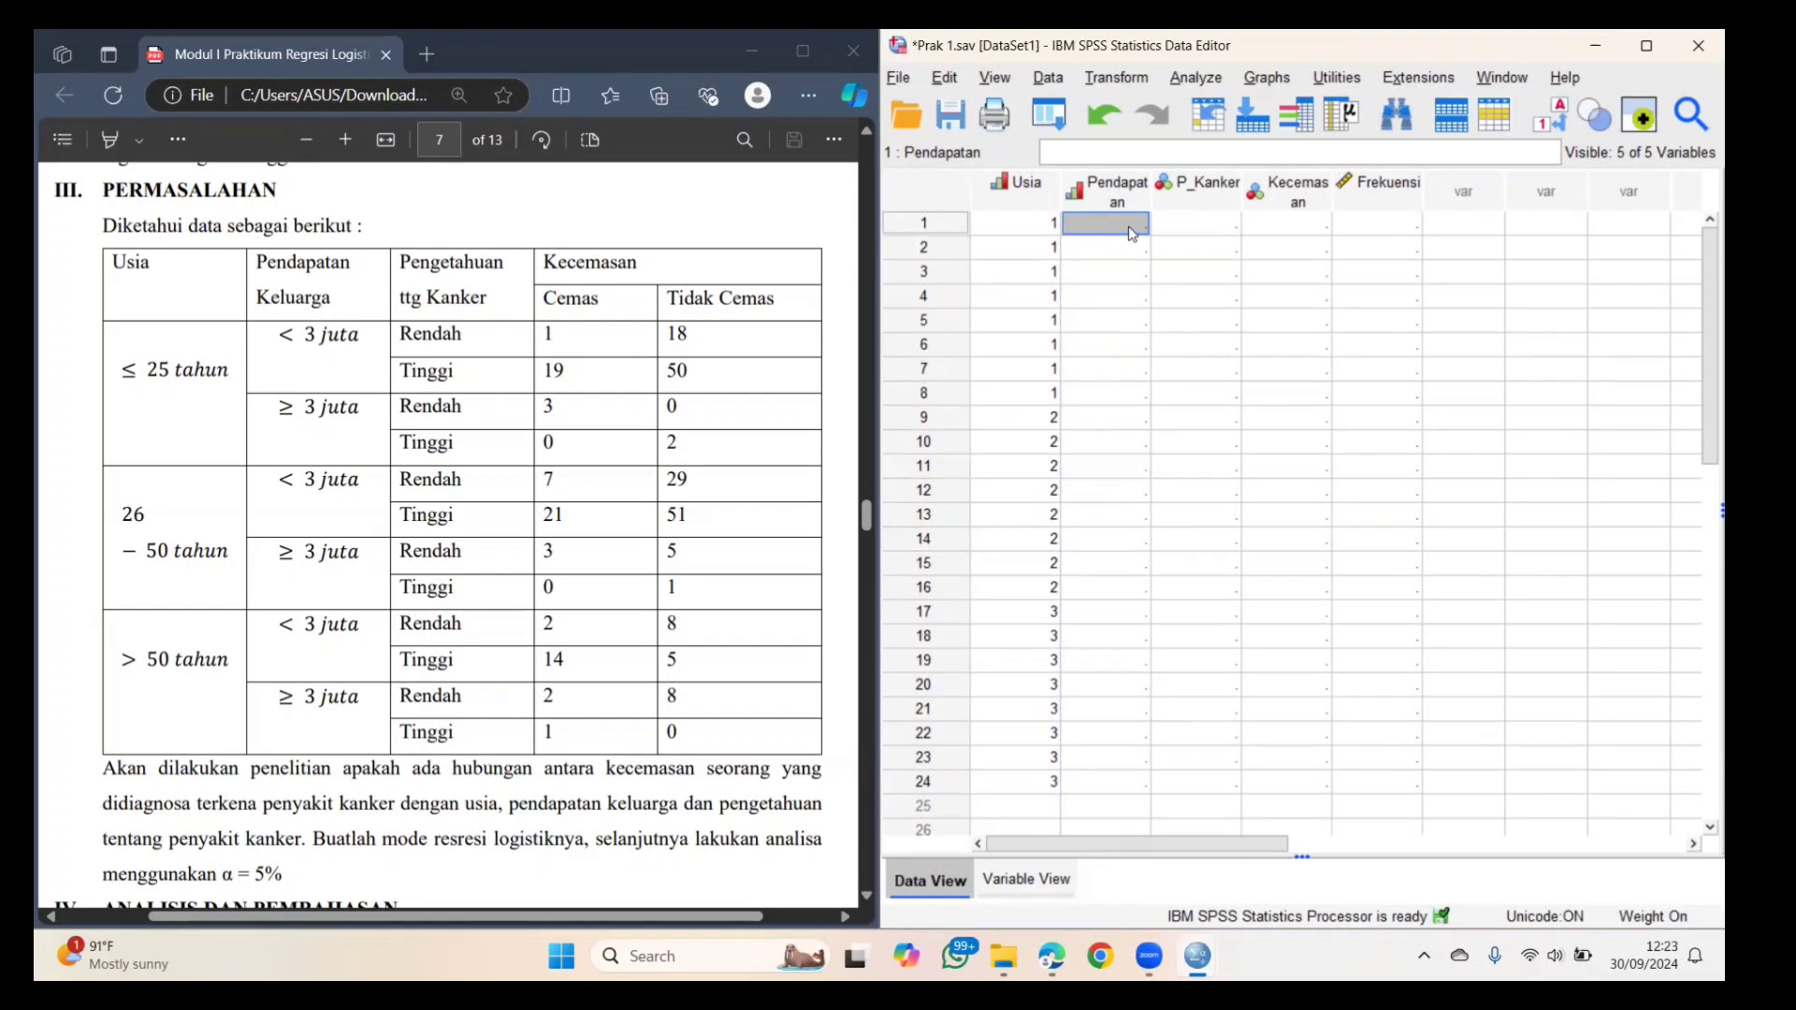
text(1)
key(Return)
text(1)
key(Return)
text(1)
key(Return)
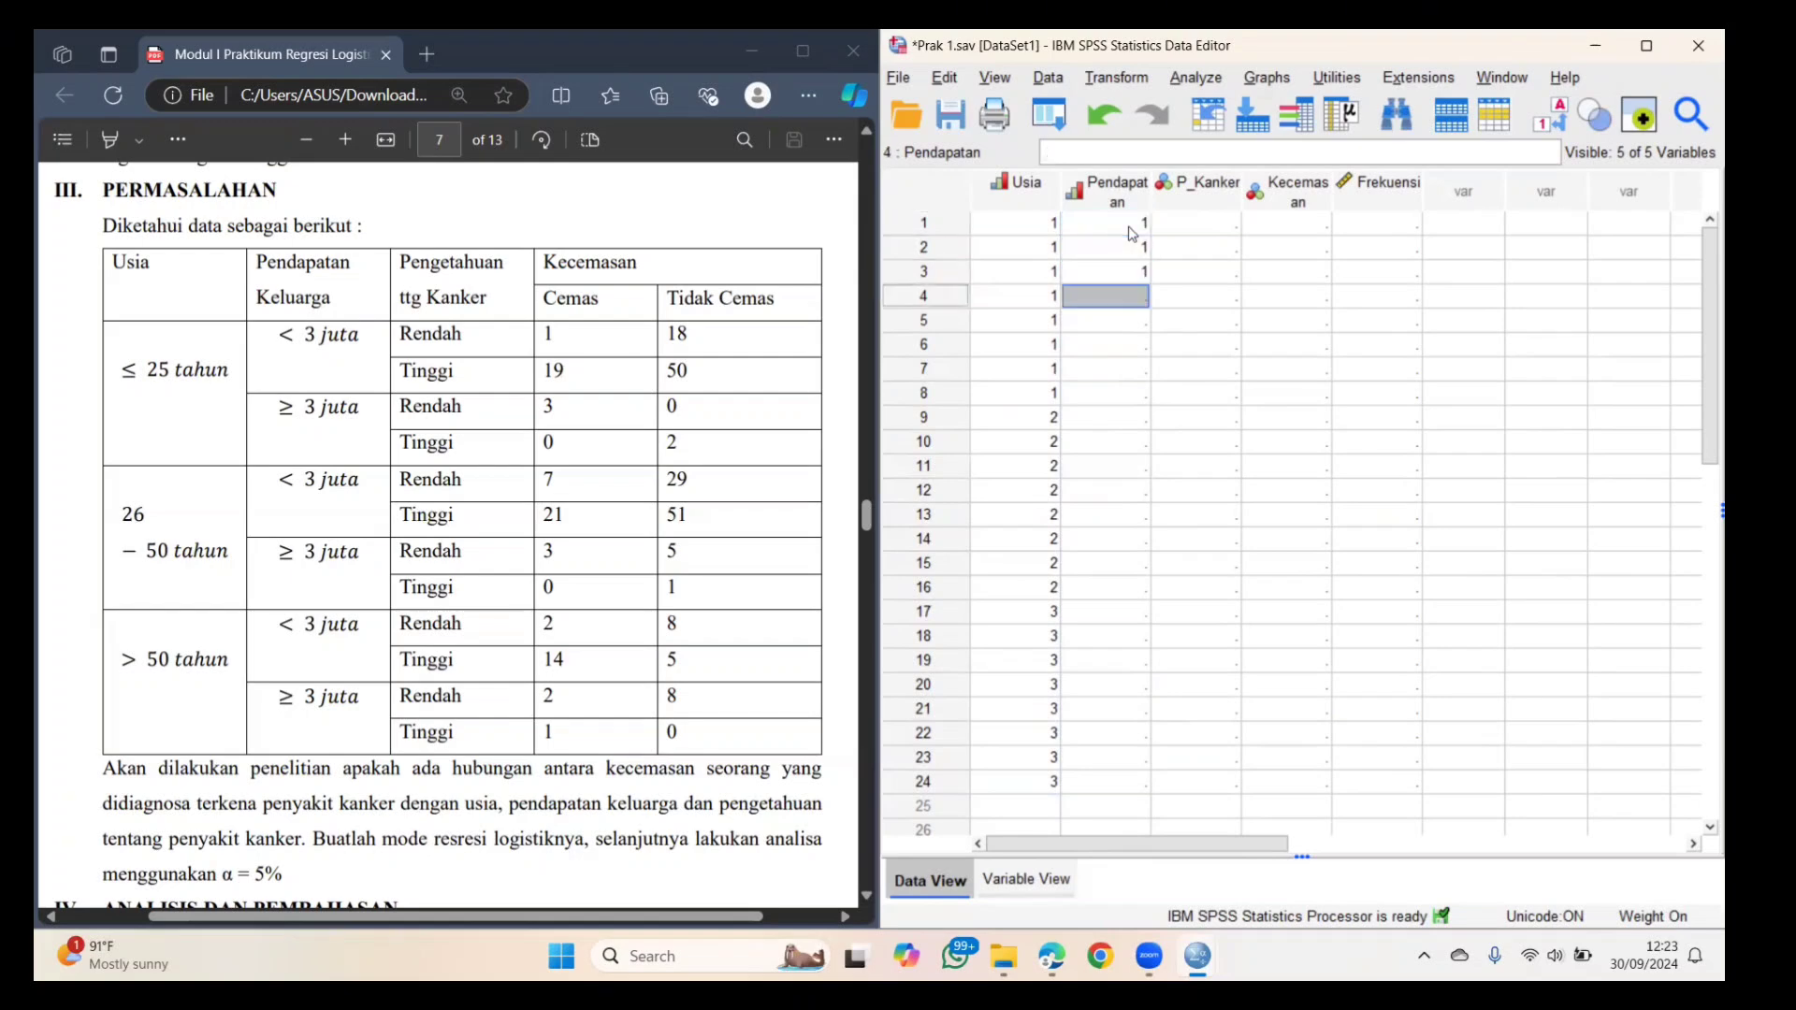
text(1)
key(Return)
- Enter 0 for Pendapatan in data rows 5 to 8
text(0)
key(Return)
text(0)
key(Return)
text(0)
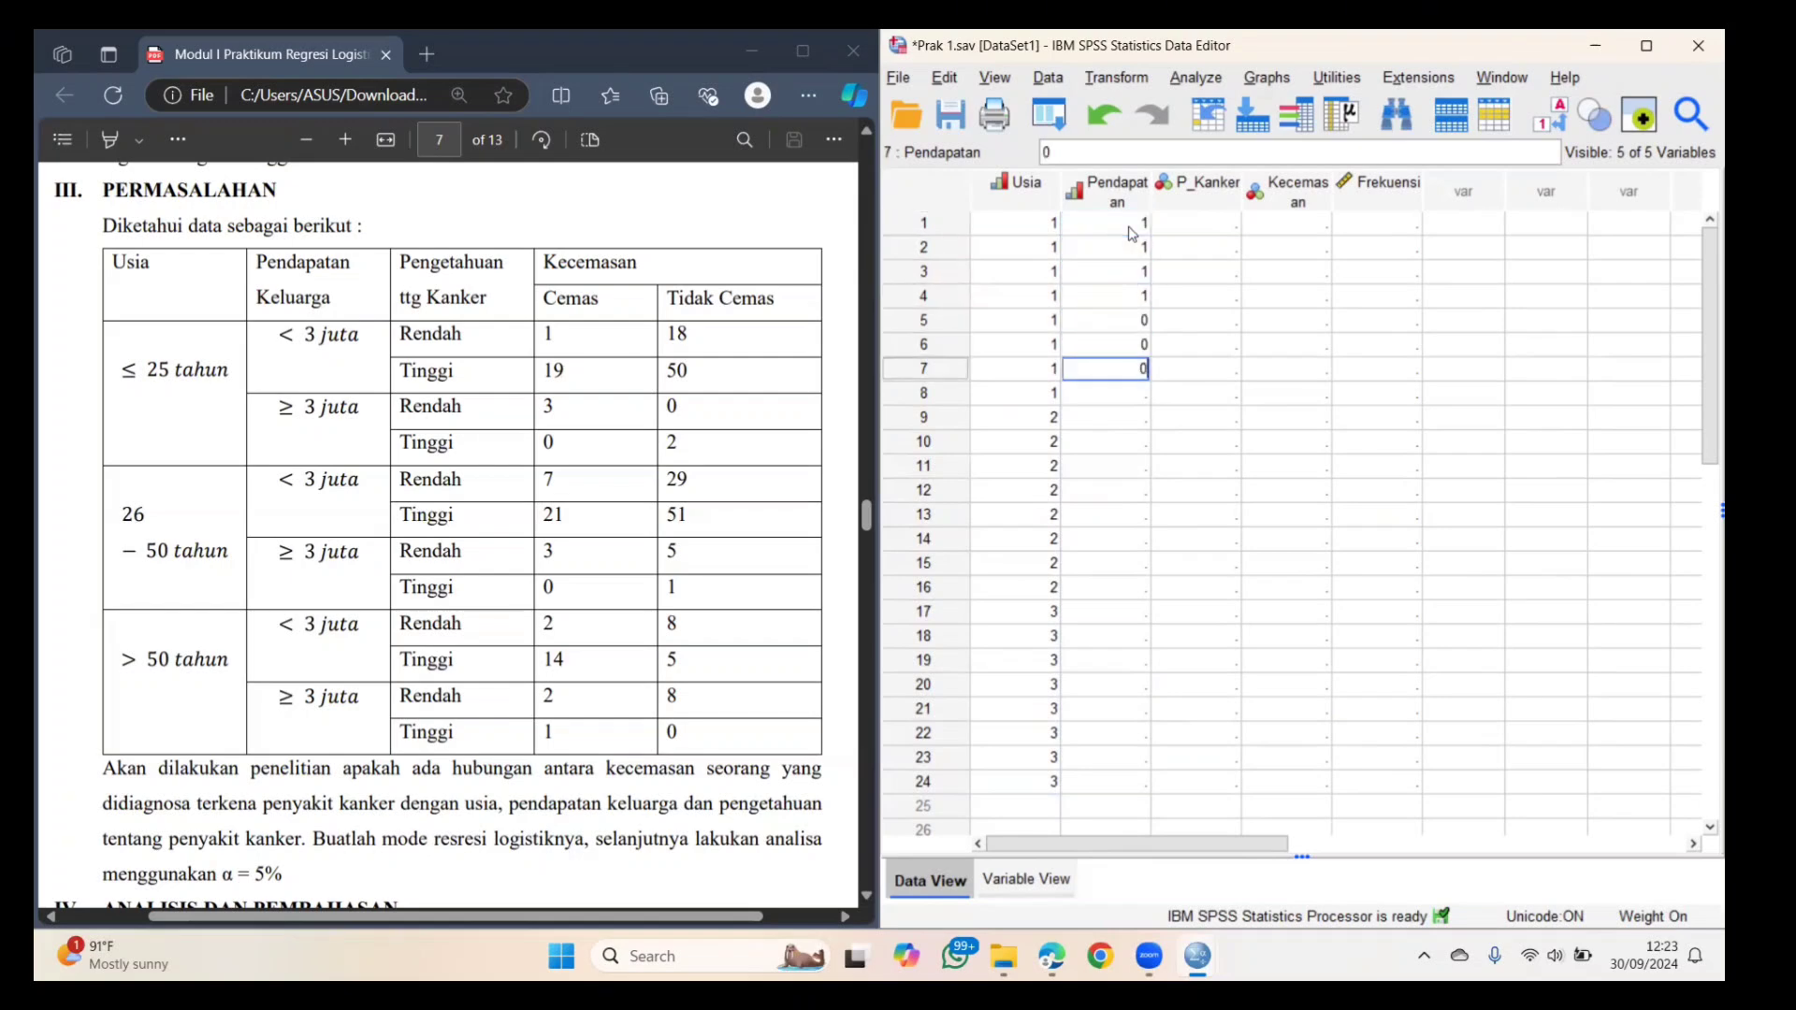
key(Return)
text(0)
key(Return)
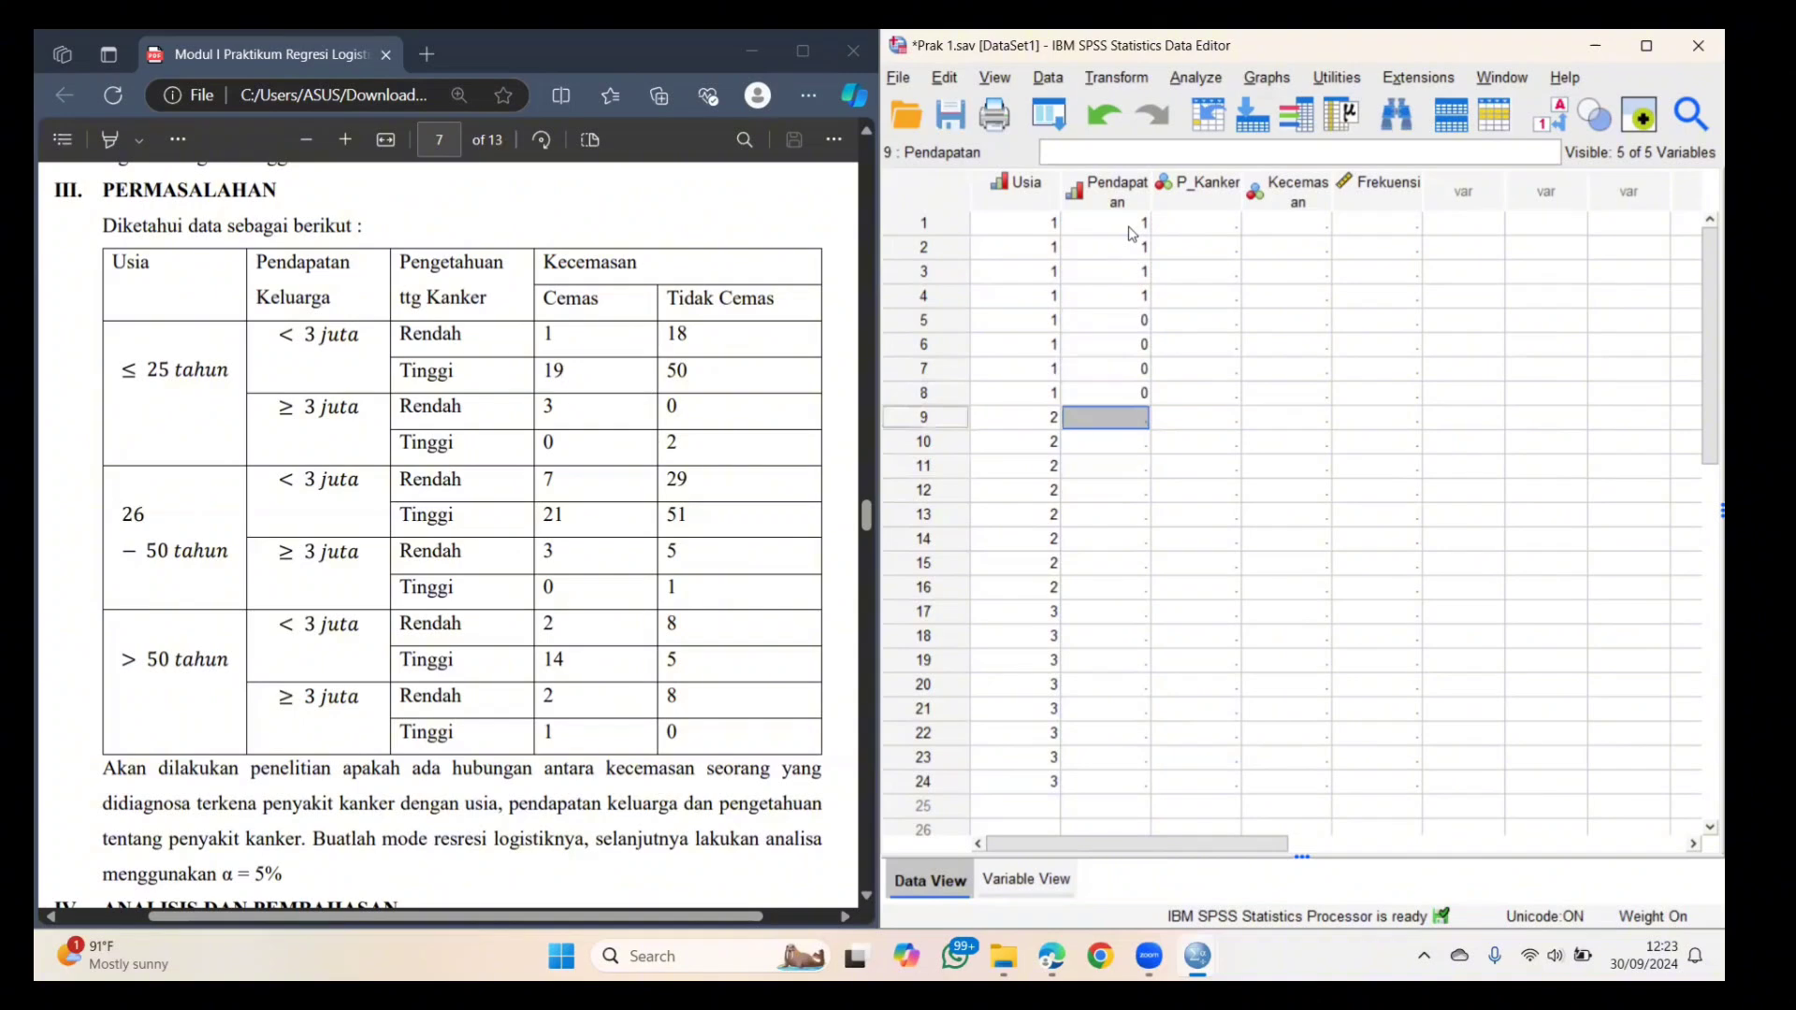
- Copy the Pendapatan values of rows 1–8 into rows 9–16 and rows 17–24
click(1128, 233)
key(shift+Down)
key(shift+Down)
key(shift+Down)
key(shift+Down)
key(shift+Down)
key(shift+Down)
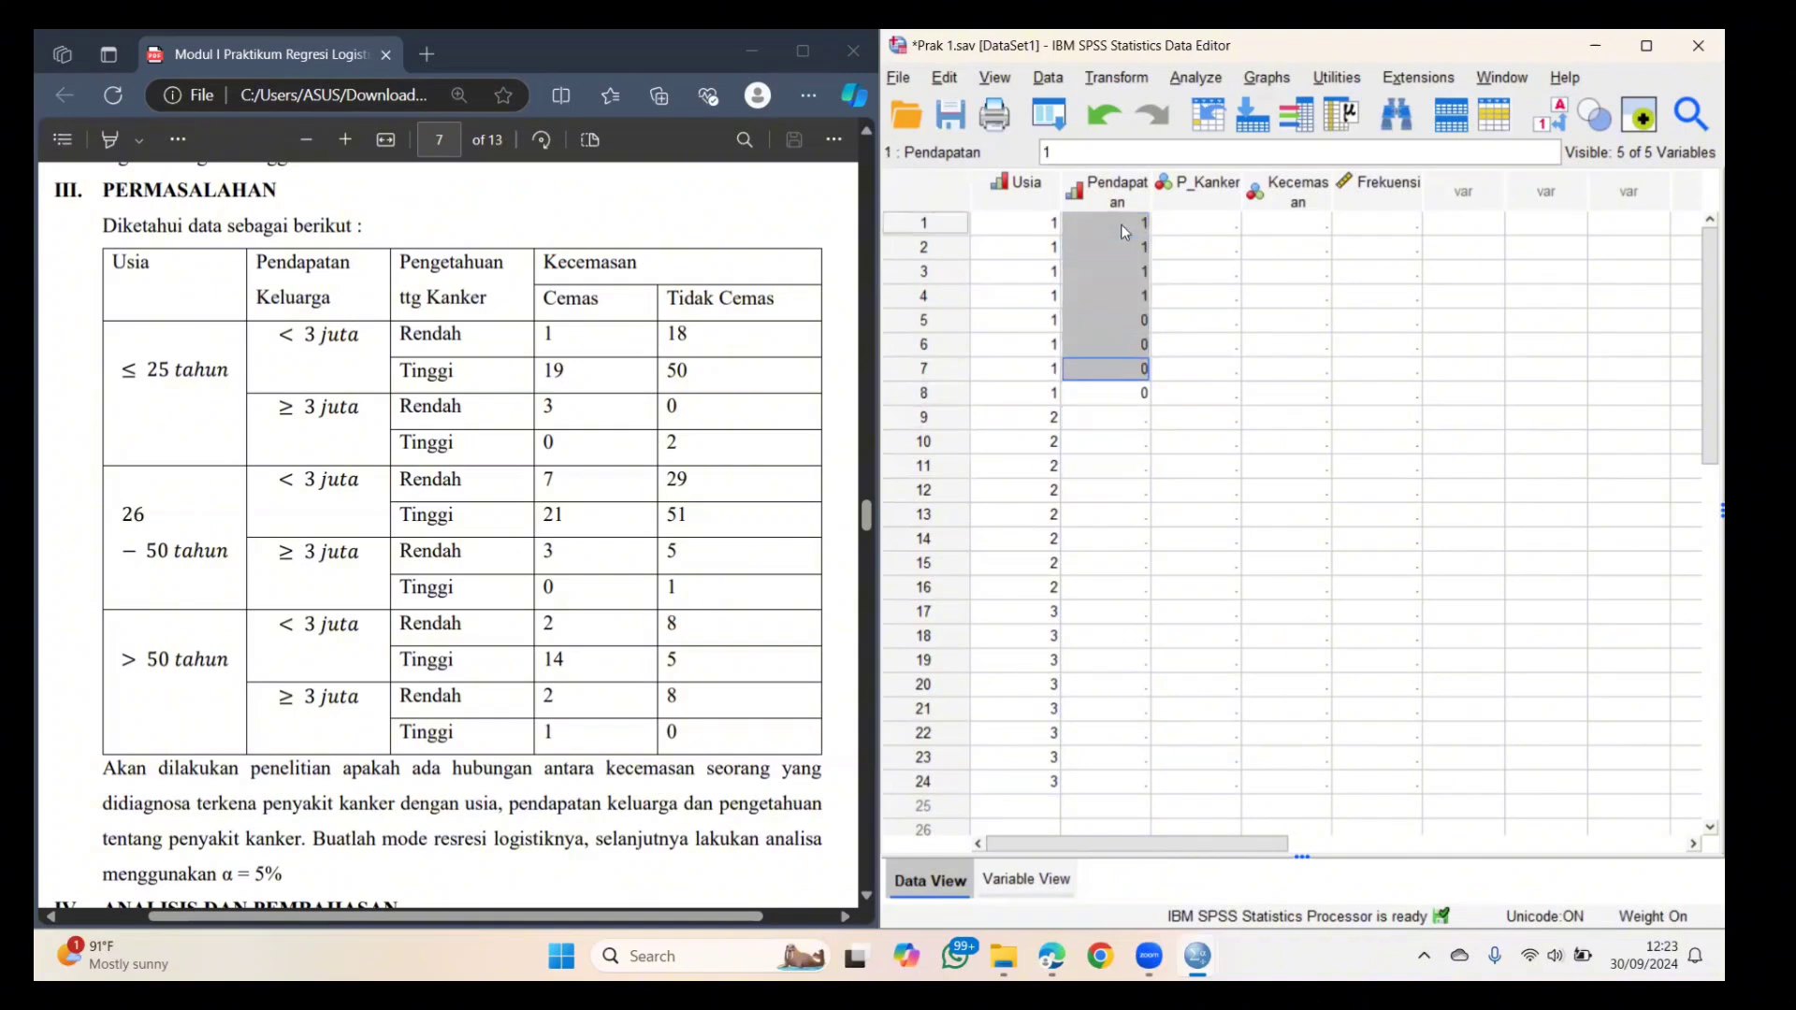
key(shift+Down)
key(ctrl+c)
click(1109, 418)
key(ctrl+v)
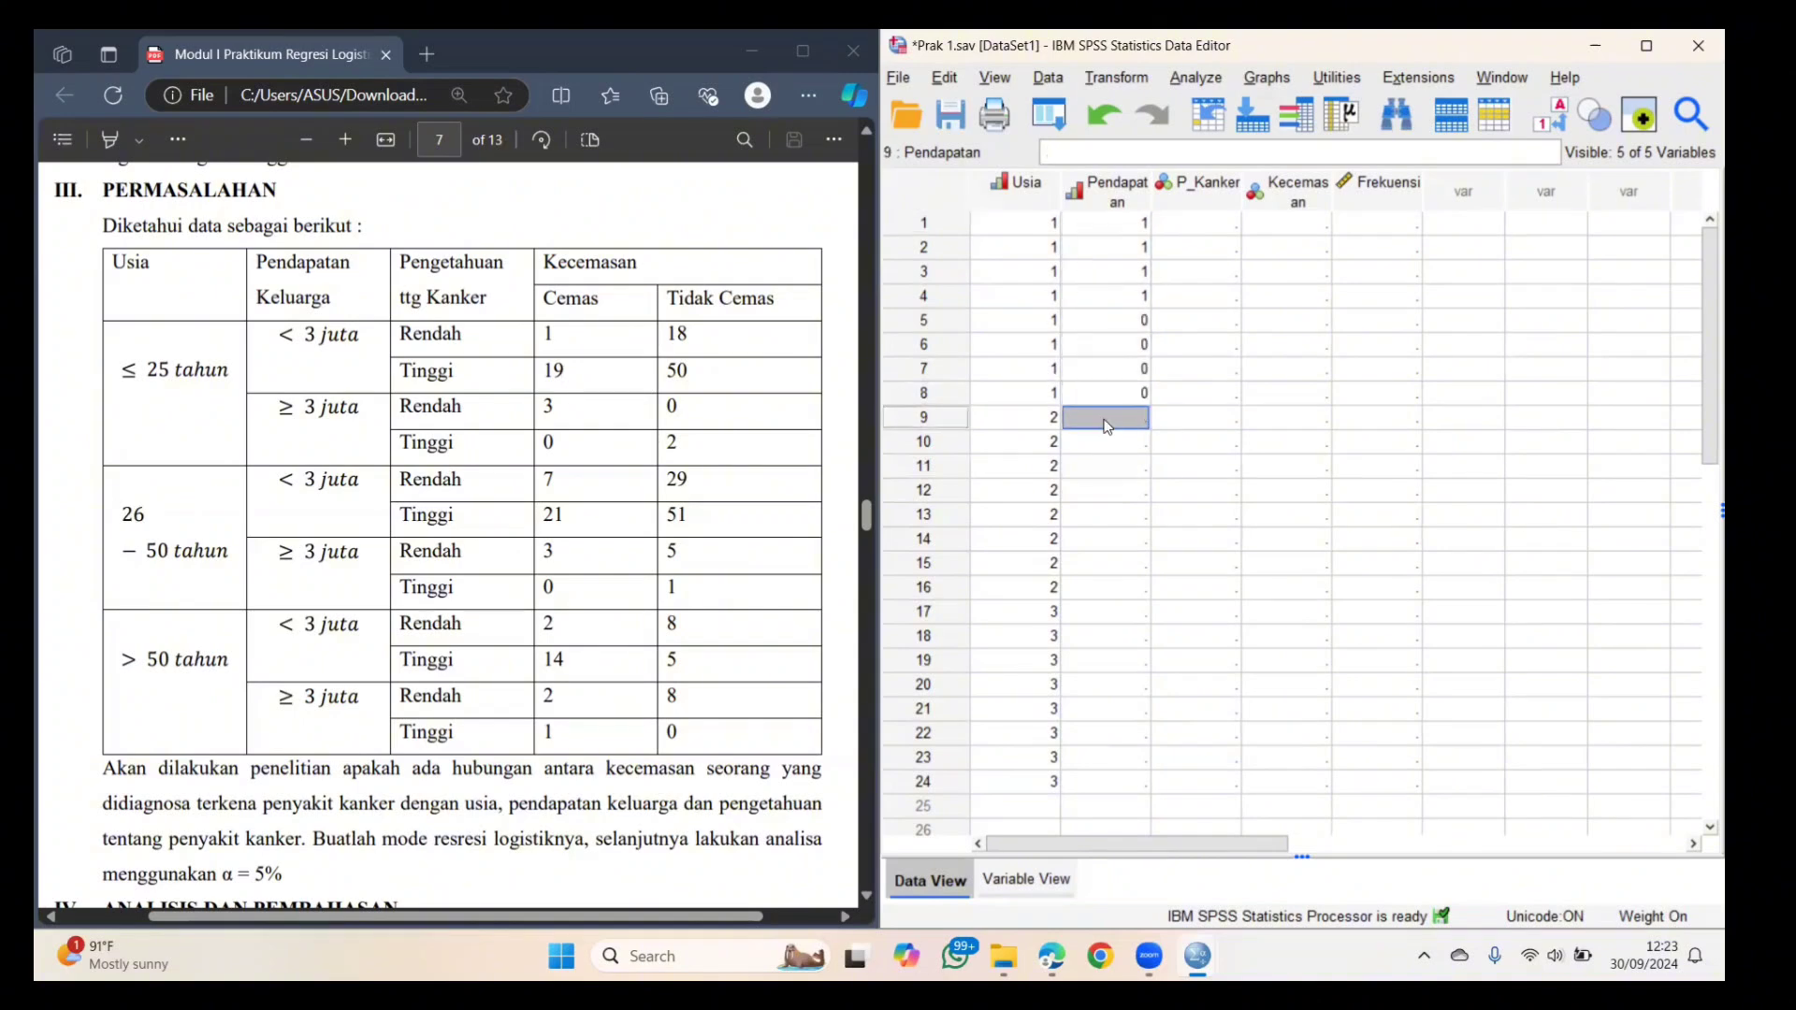
click(1109, 613)
key(ctrl+v)
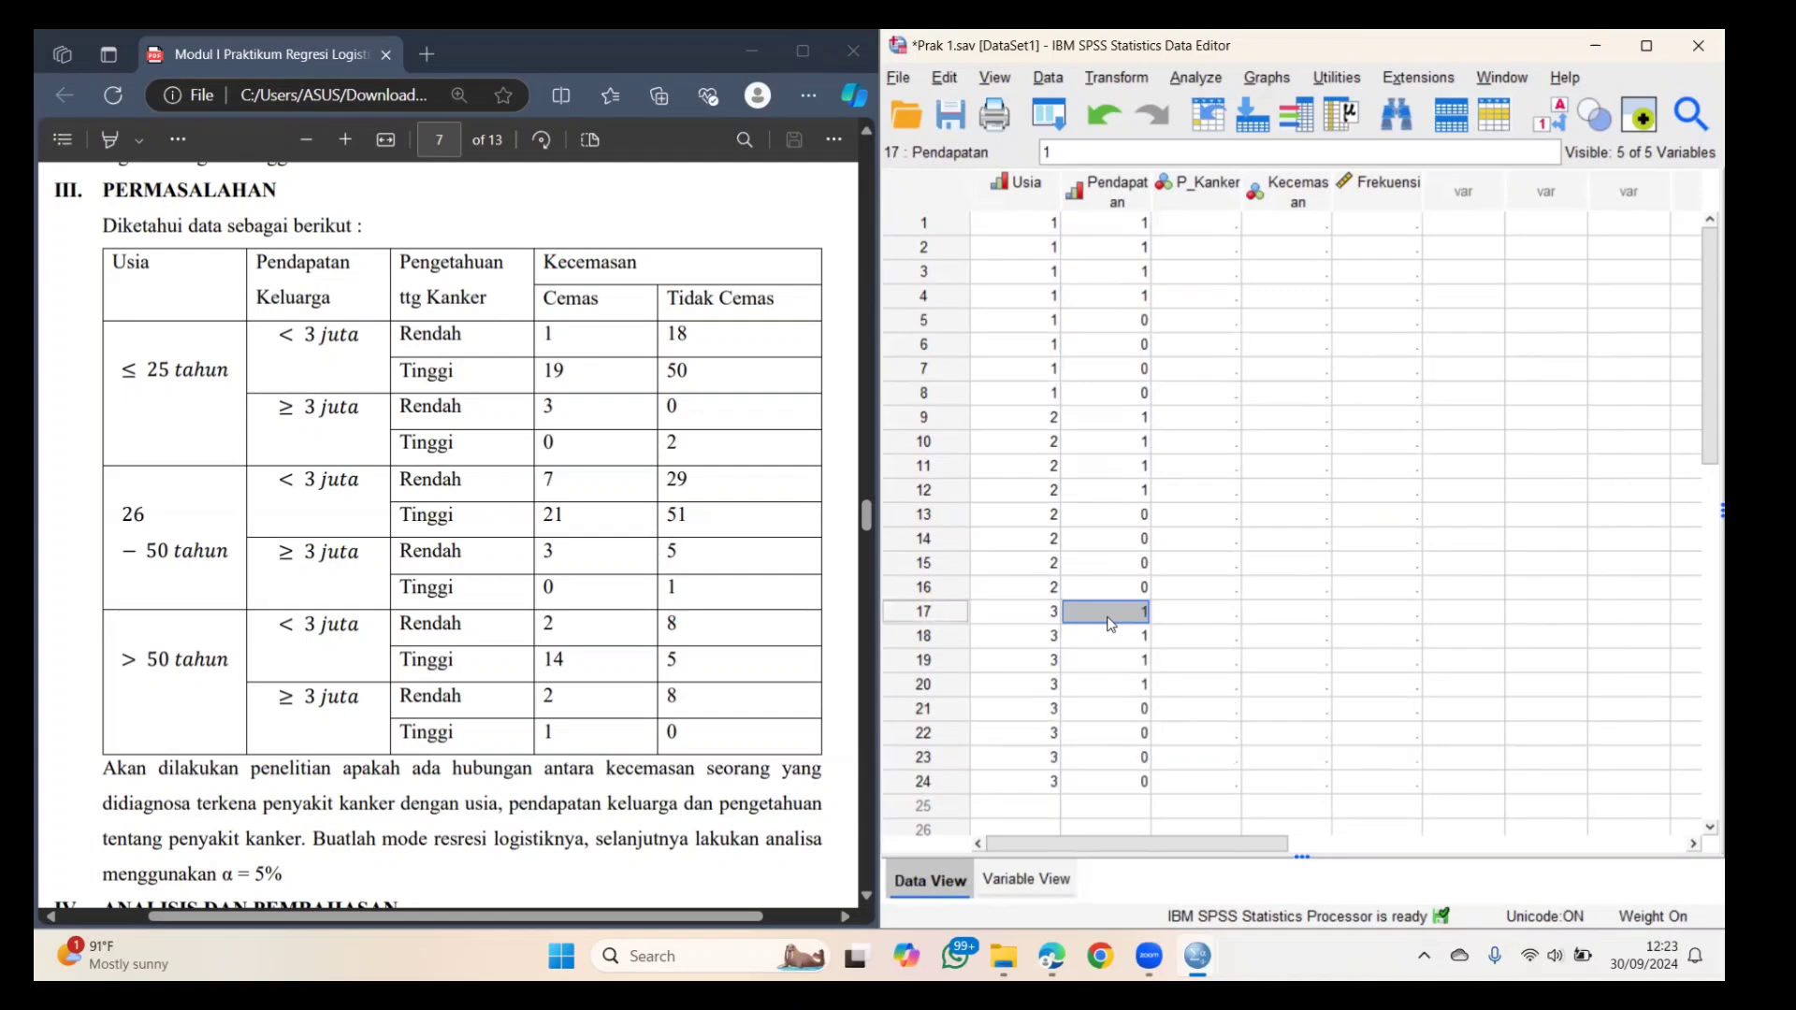
- Enter the P_Kanker values 1, 1, 0 and 0 in data rows 1 to 4
click(1181, 229)
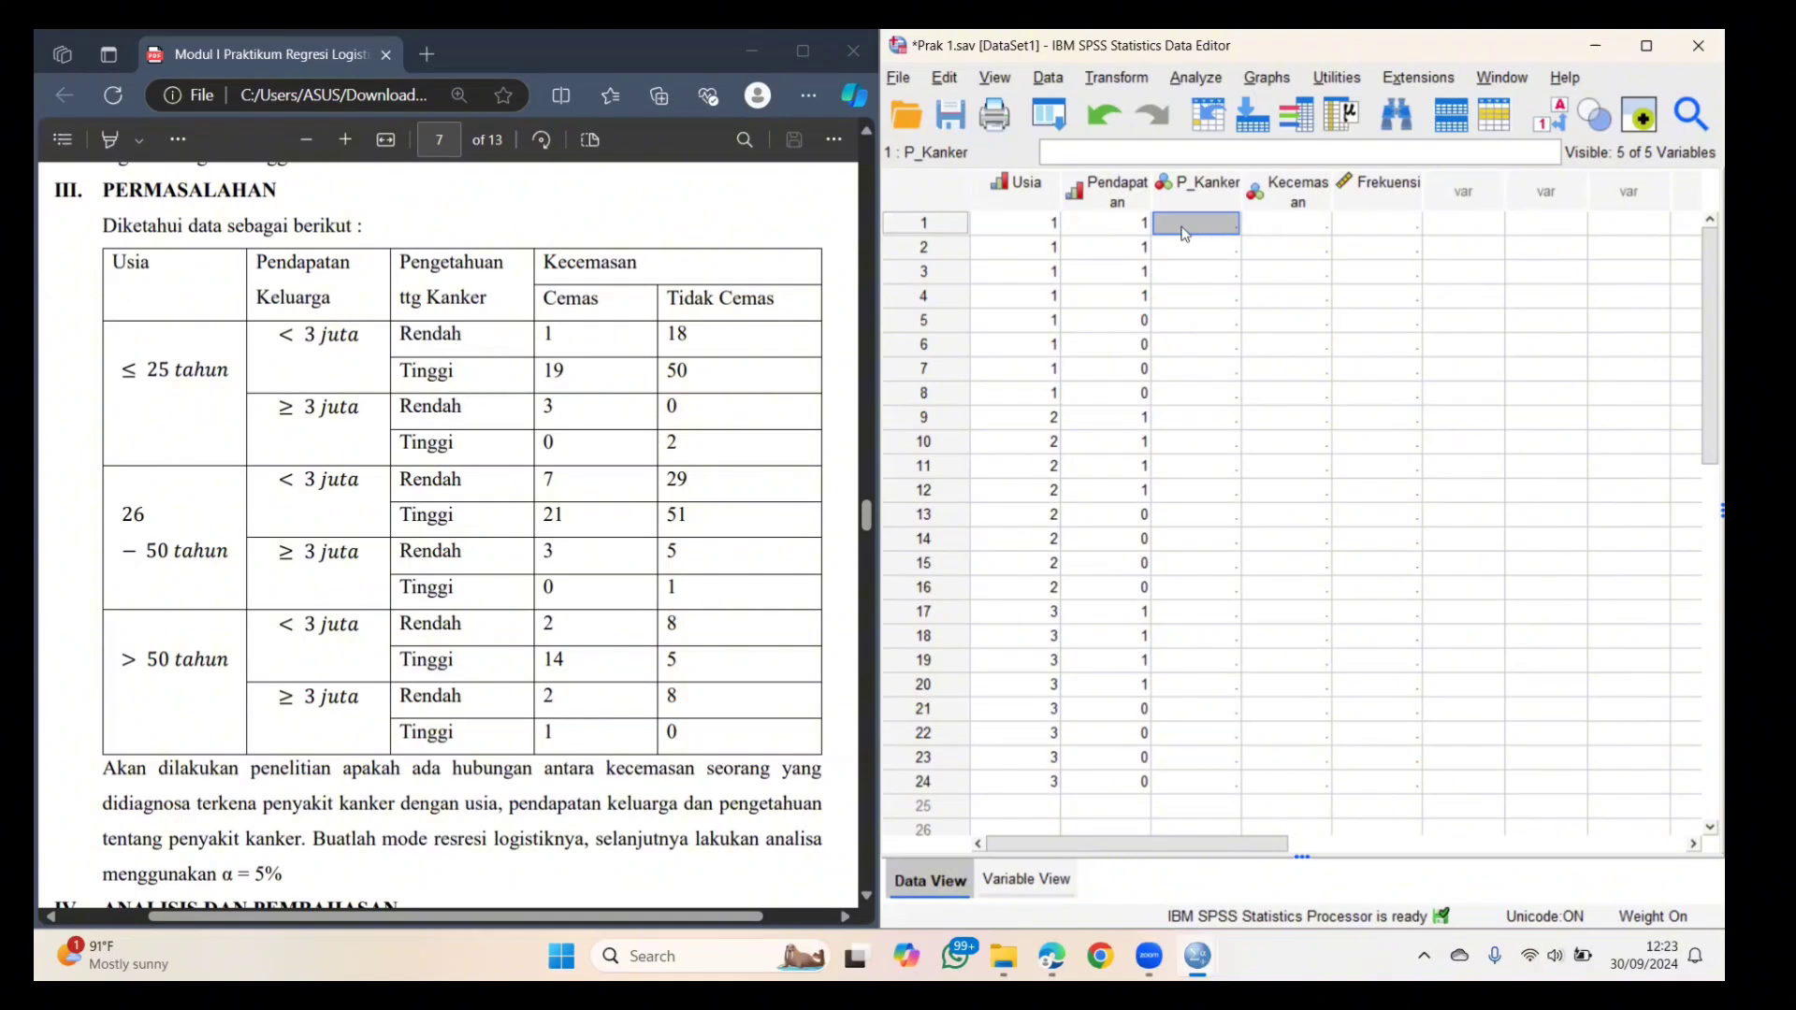
text(1)
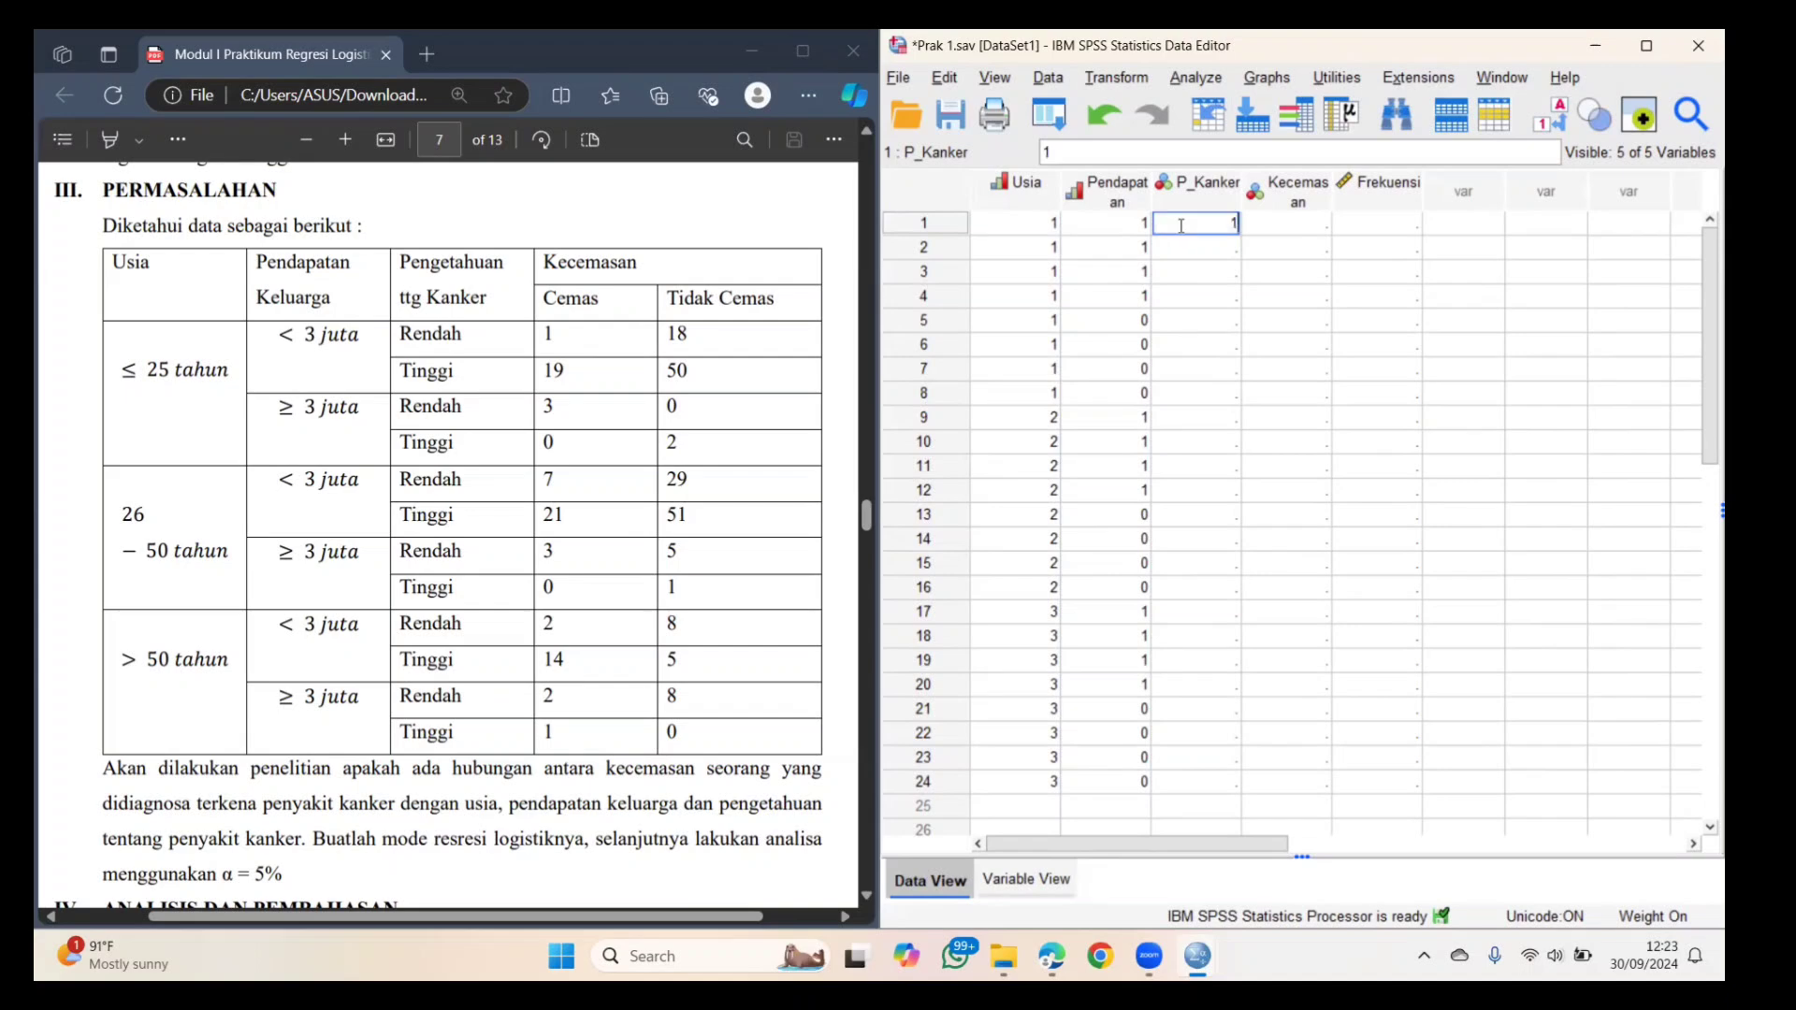
key(Return)
text(1)
key(Return)
text(0)
key(Return)
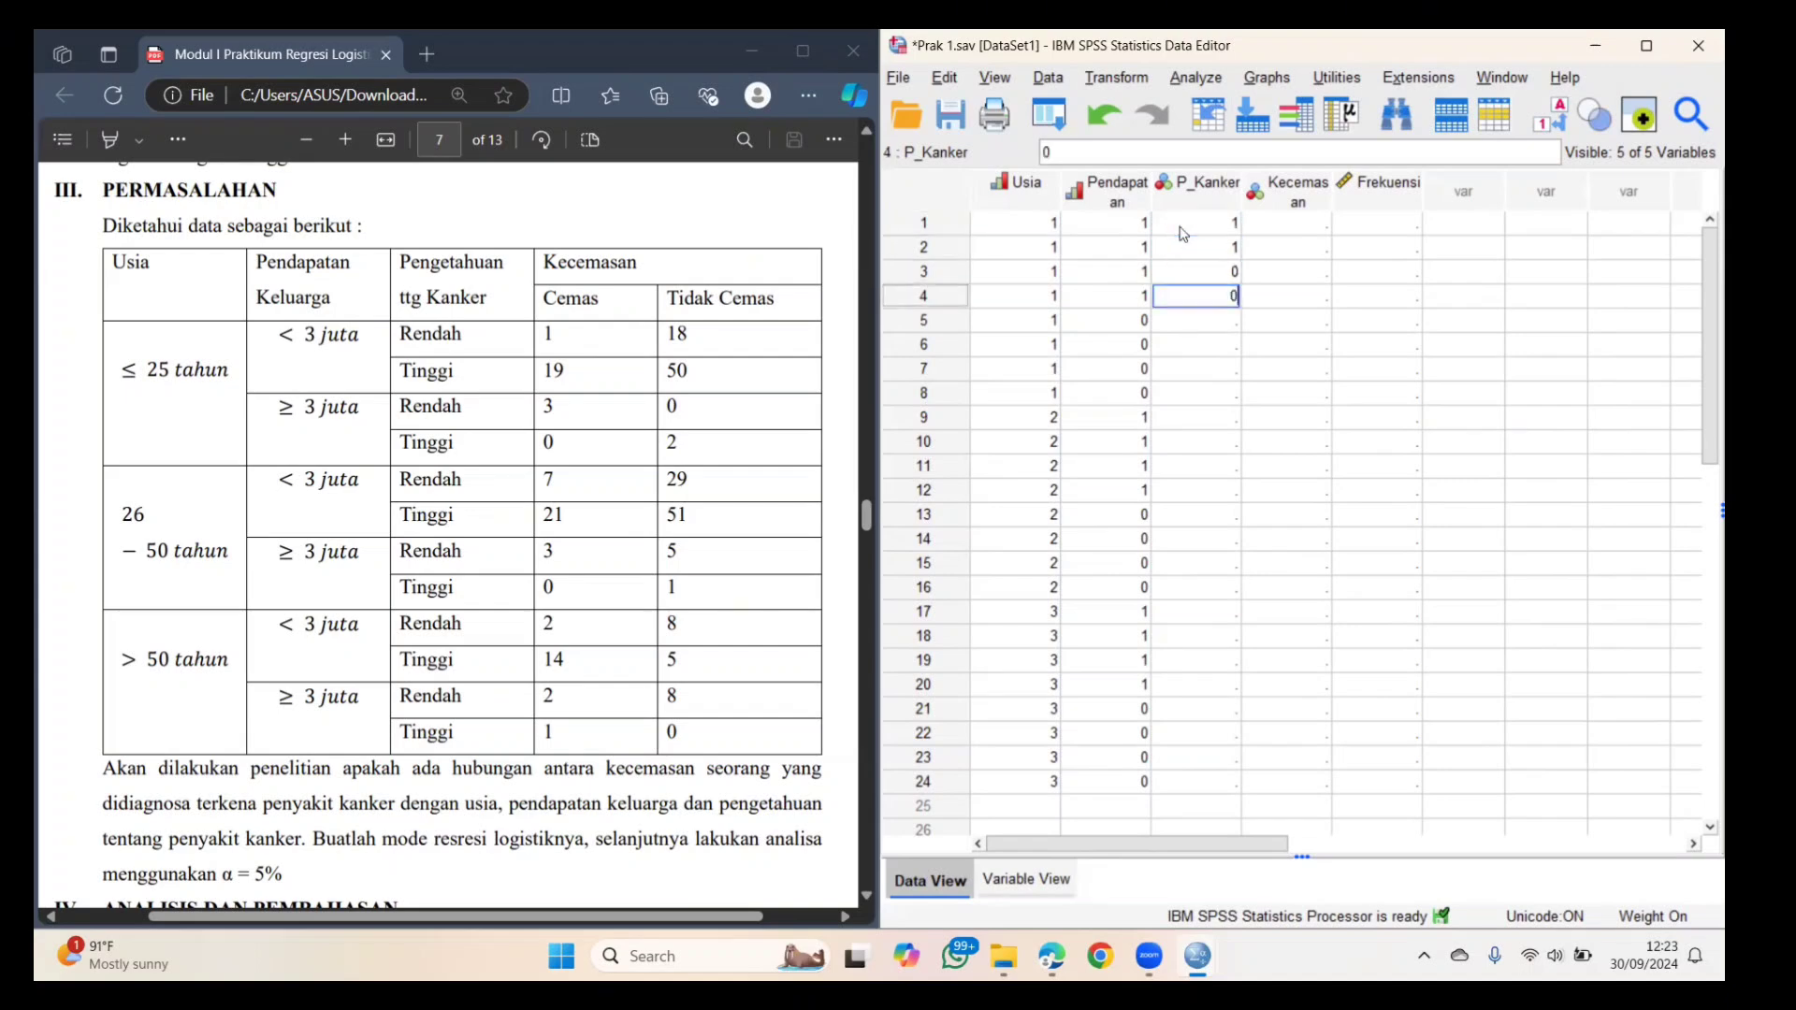
text(0)
key(Return)
- Copy the P_Kanker values of rows 1–4 into rows 5–8
click(1181, 229)
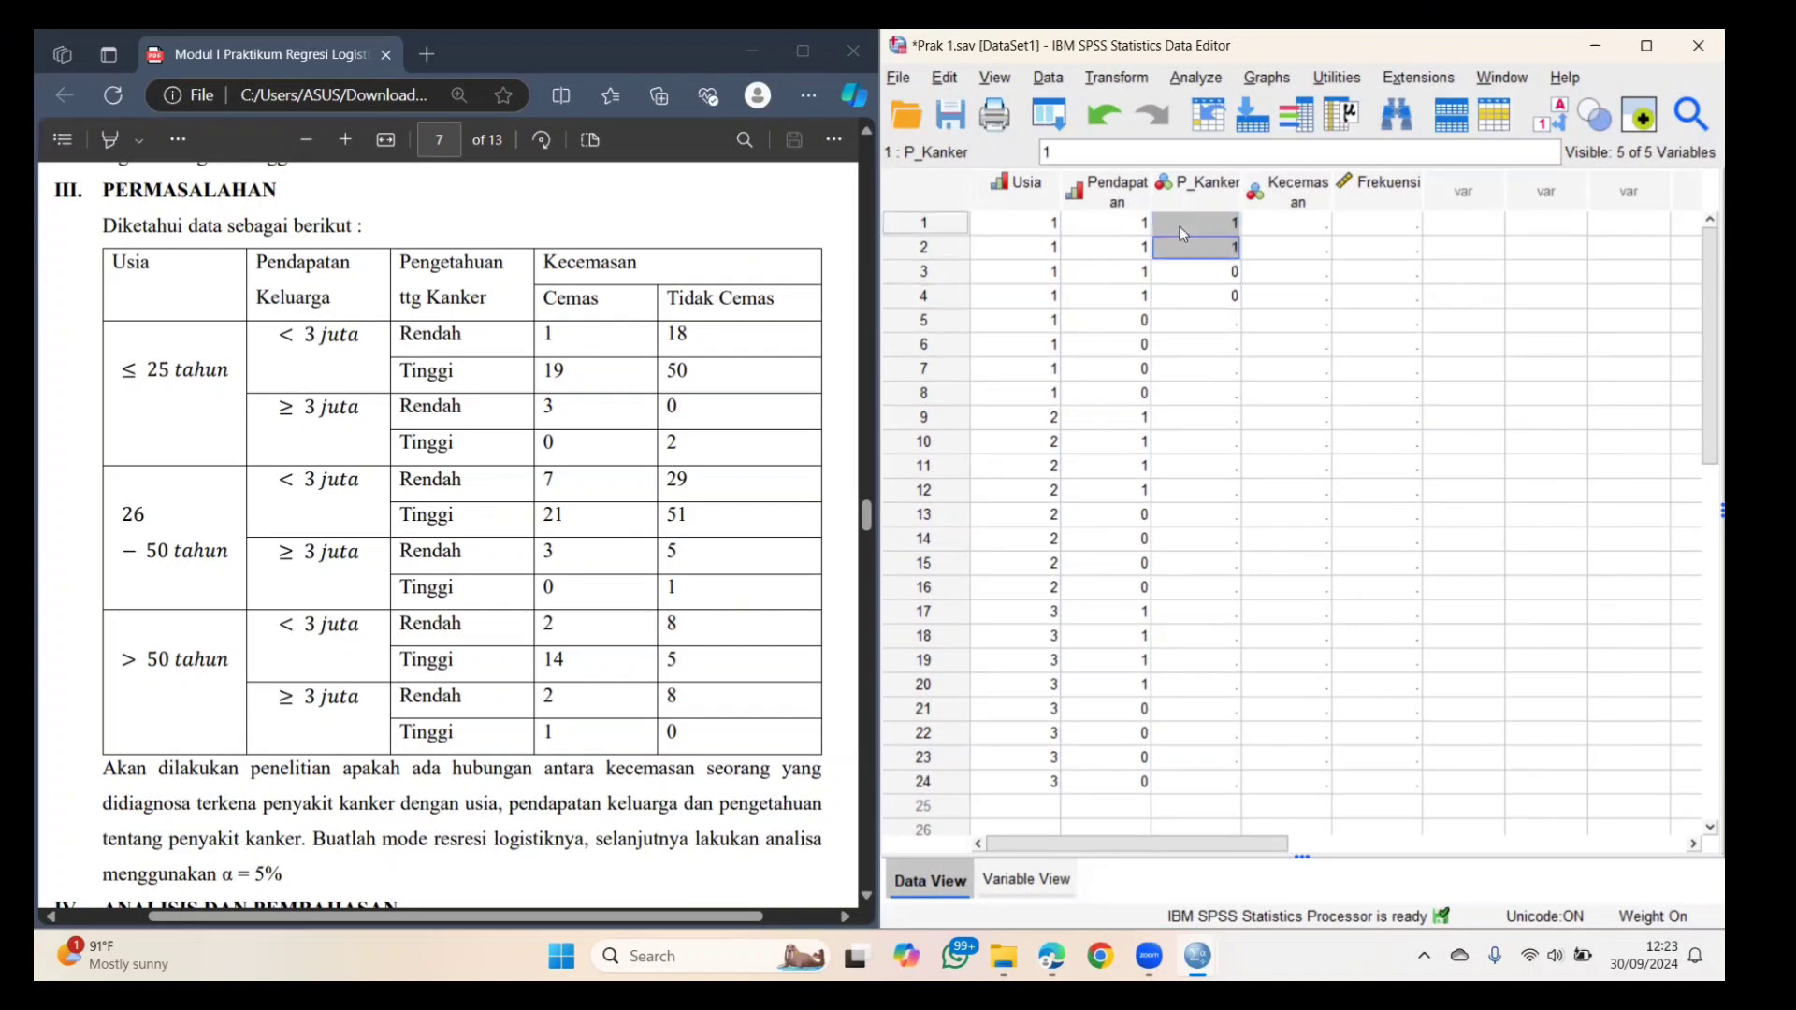
key(shift+Down)
key(shift+Down)
key(shift+Down)
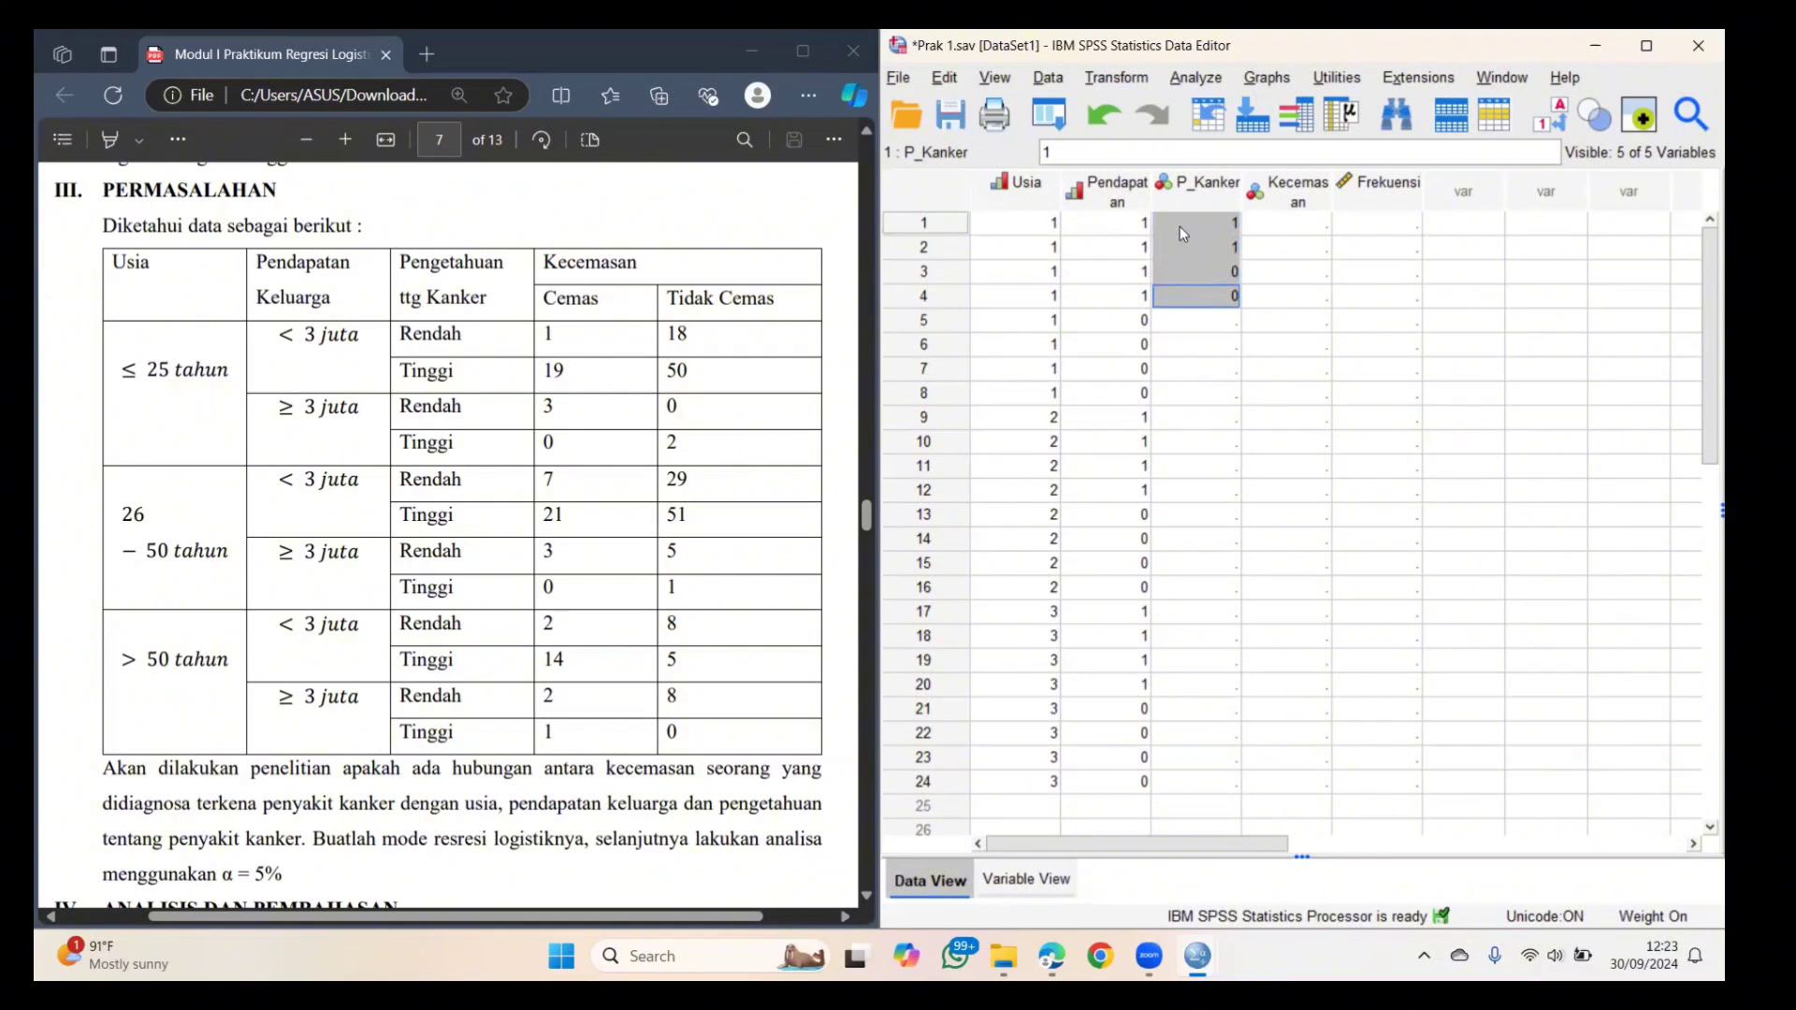
click(1223, 327)
key(ctrl+v)
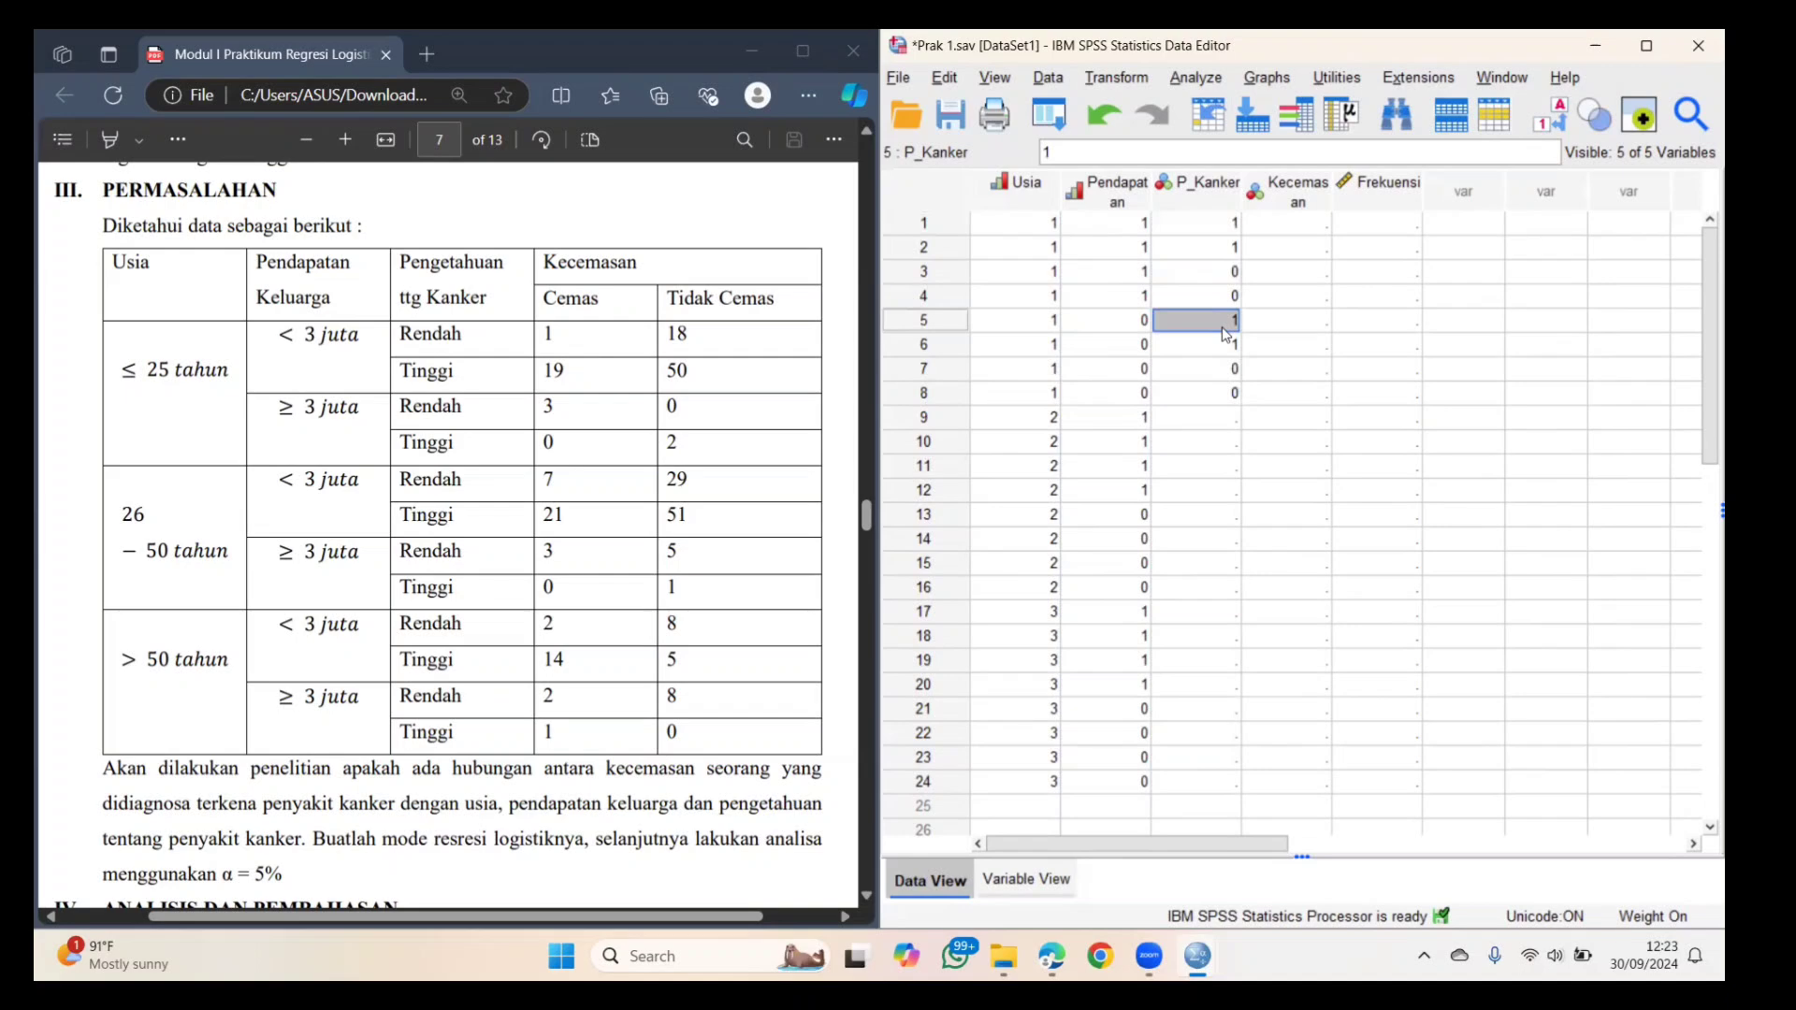
- Paste the copied four-value P_Kanker pattern into rows 9–12 and rows 13–16
key(Down)
key(Down)
key(Down)
key(Down)
key(ctrl+v)
key(Down)
key(Down)
key(Down)
key(Down)
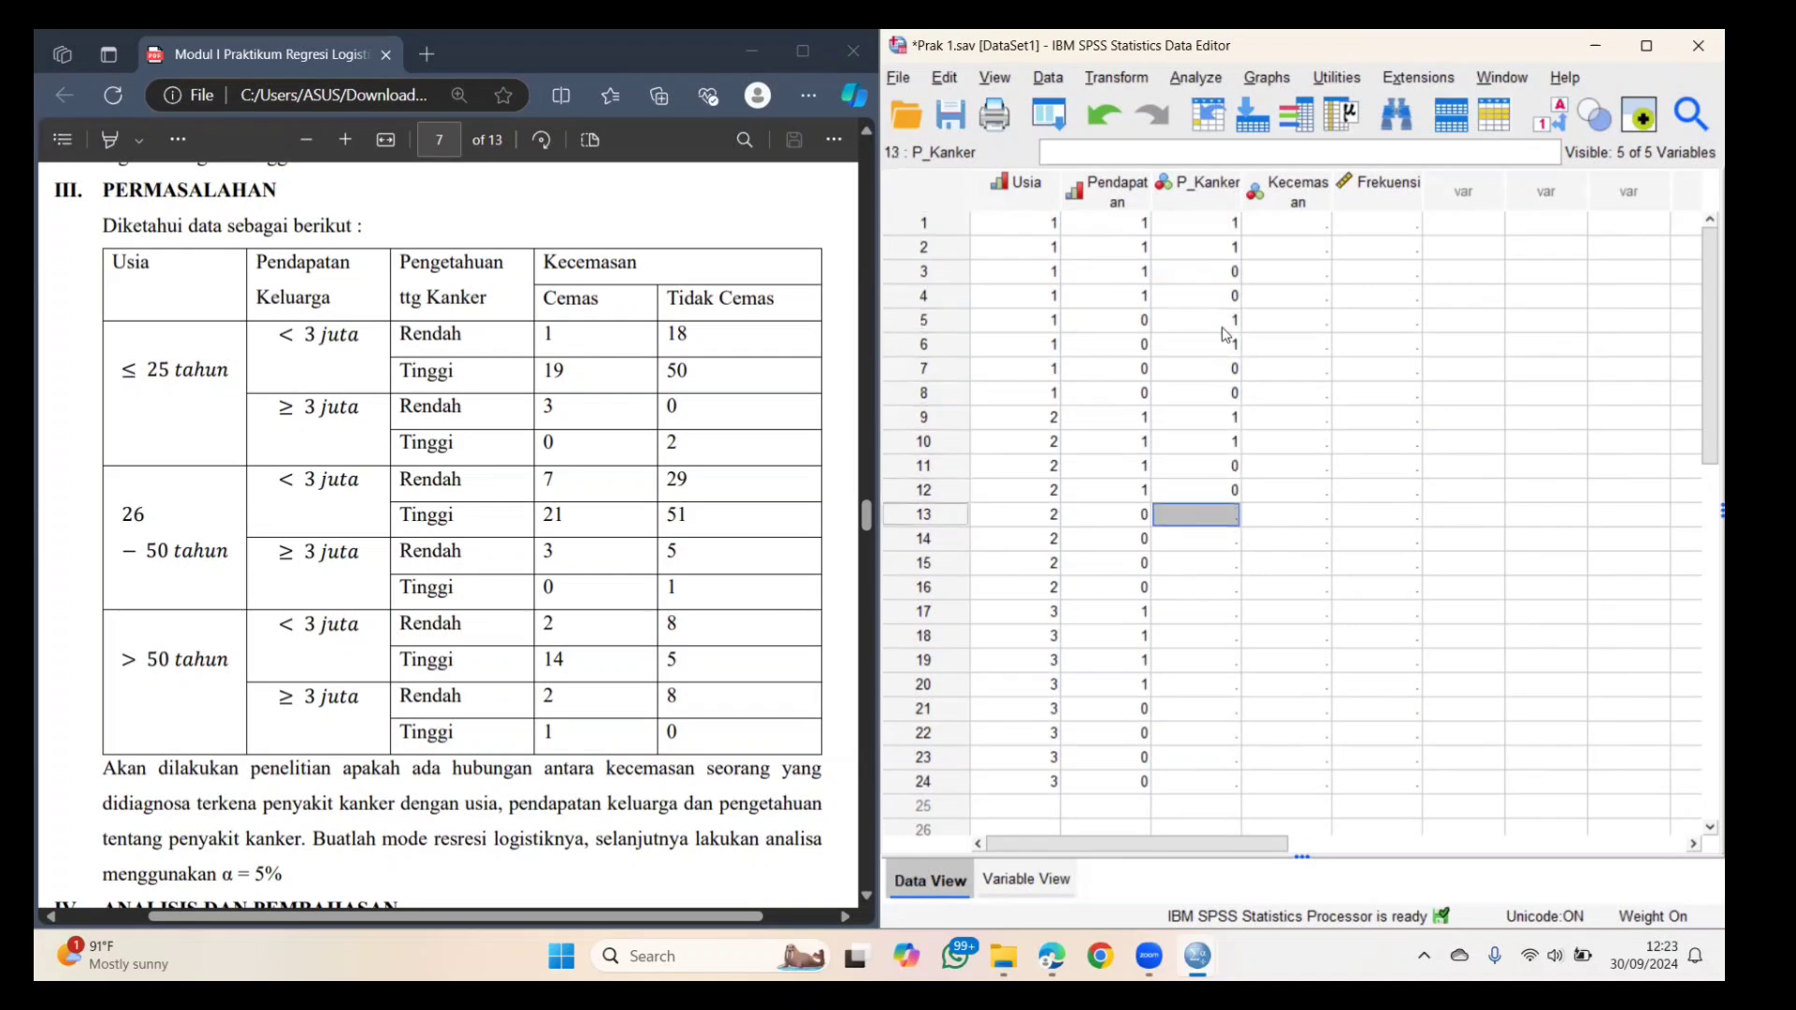
key(ctrl+v)
- Paste the same P_Kanker pattern into rows 17–20 and rows 21–24
key(Down)
key(Down)
key(Down)
key(Down)
key(ctrl+v)
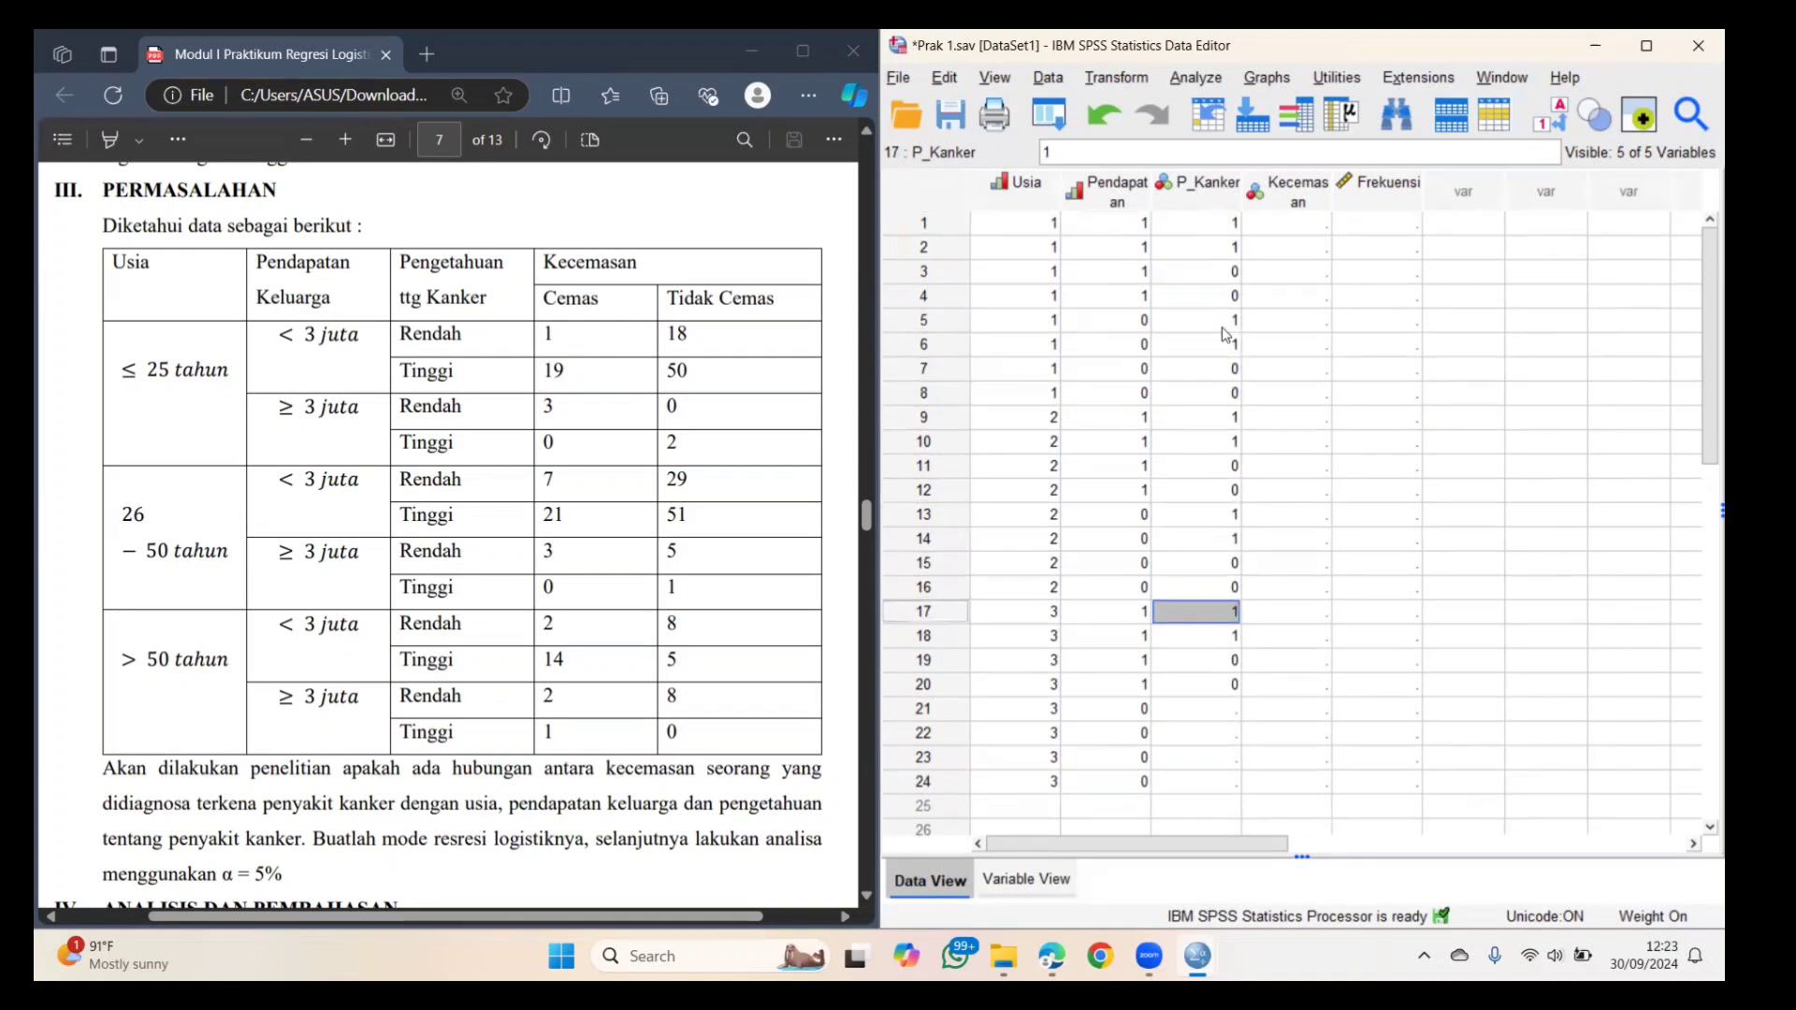
key(Down)
key(Down)
key(Down)
key(Down)
key(ctrl+v)
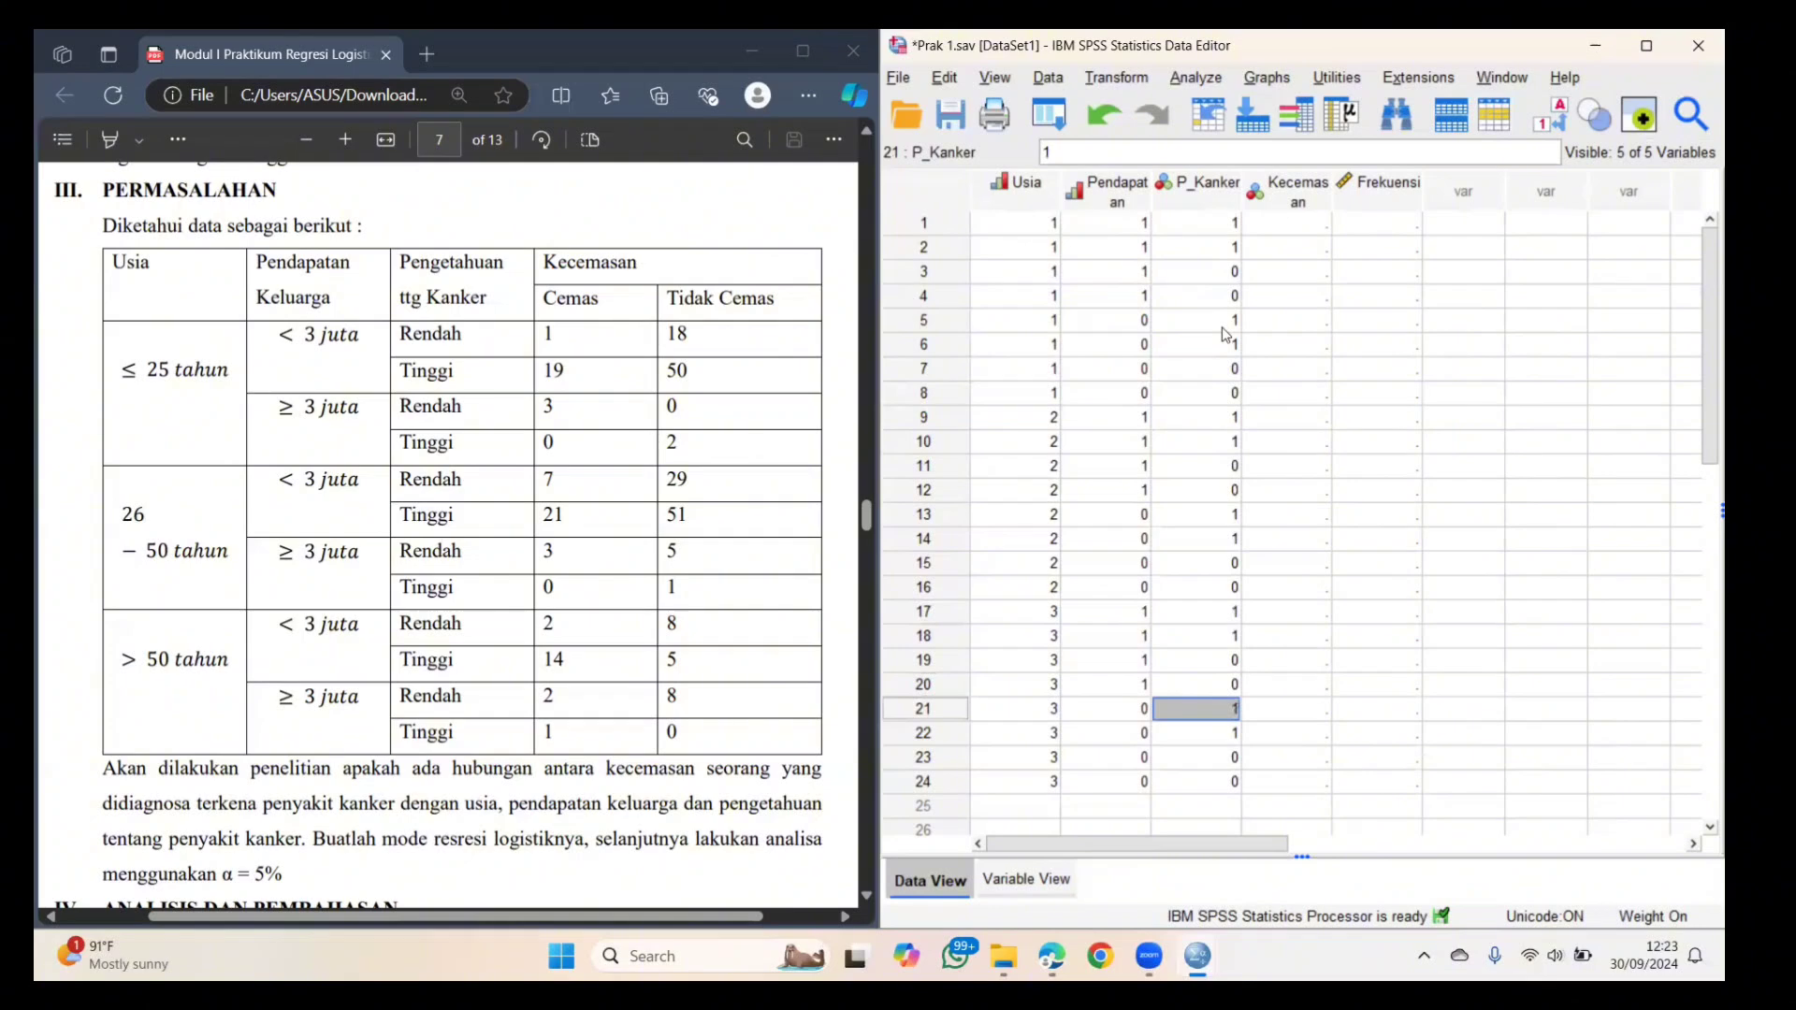
- Enter the Kecemasan values 1, 0, 1 and 0 in data rows 1 to 4
key(Right)
key(Up)
key(Up)
key(Up)
key(Up)
key(Up)
key(Up)
key(Up)
key(Up)
key(Up)
key(Up)
key(Up)
key(Up)
key(Up)
key(Up)
key(Up)
key(Up)
key(Up)
key(Up)
key(Up)
key(Up)
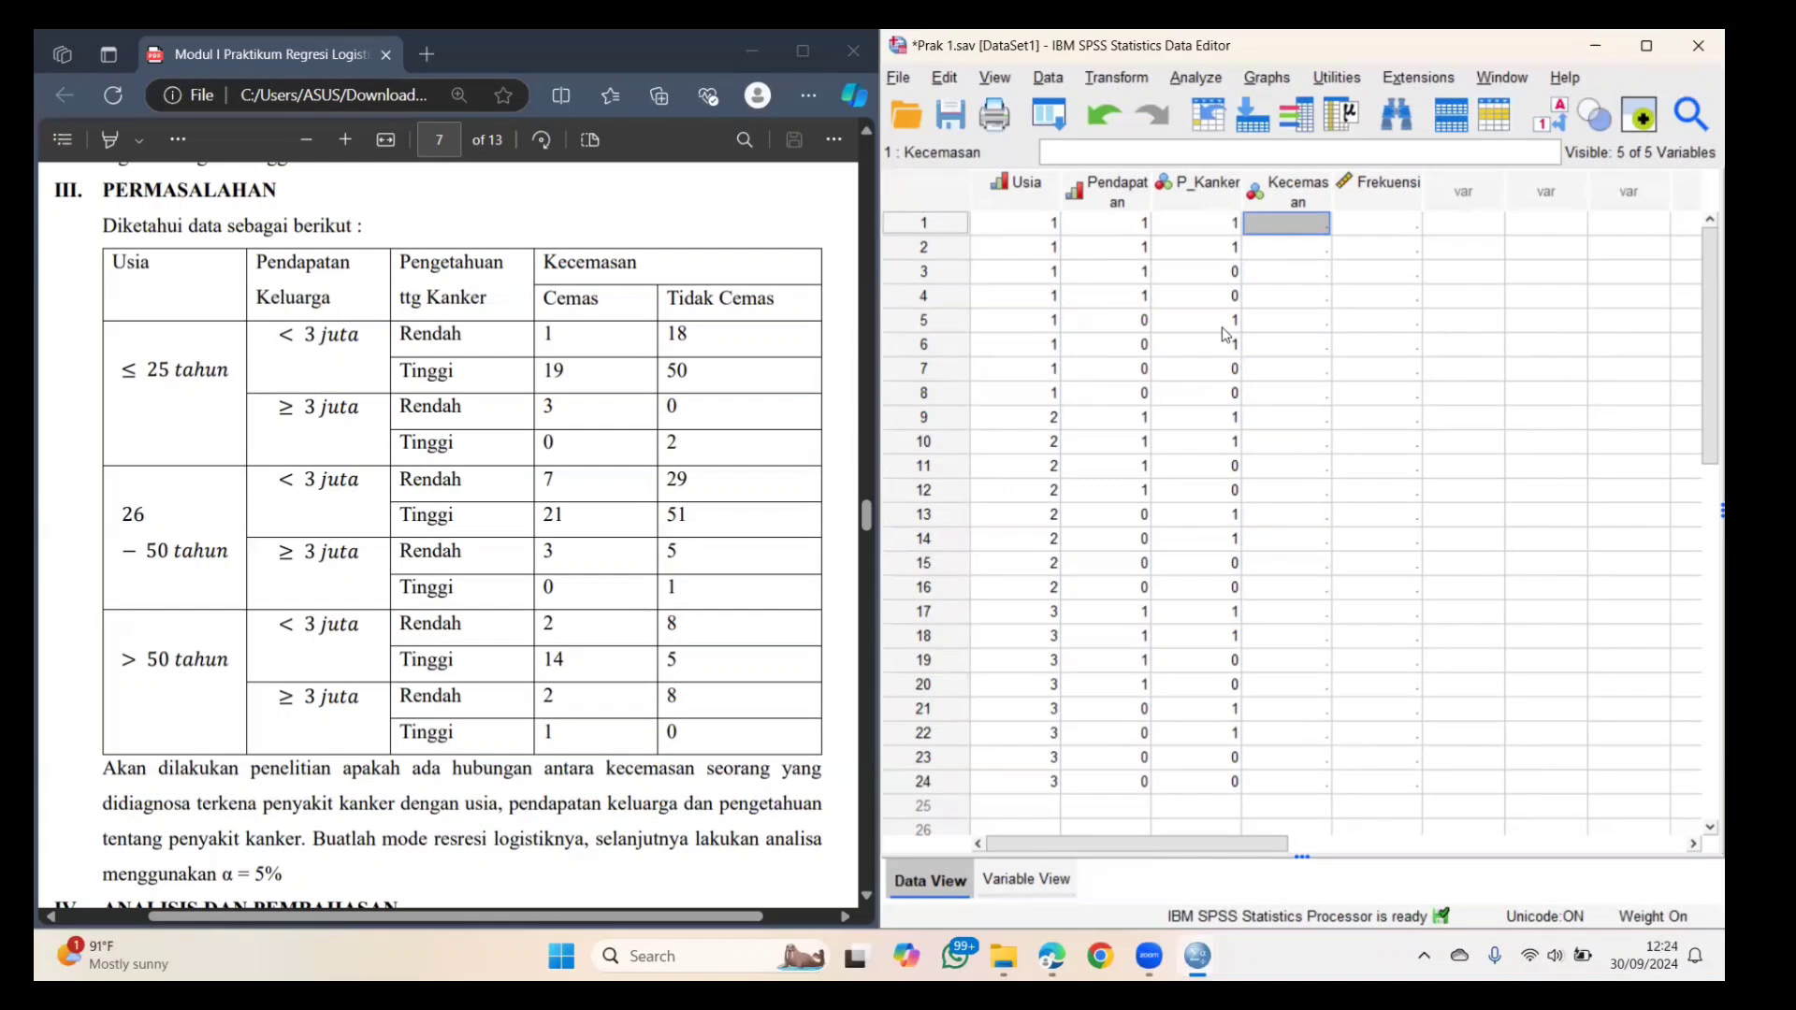
text(1)
key(Return)
text(0)
key(Return)
text(1)
key(Return)
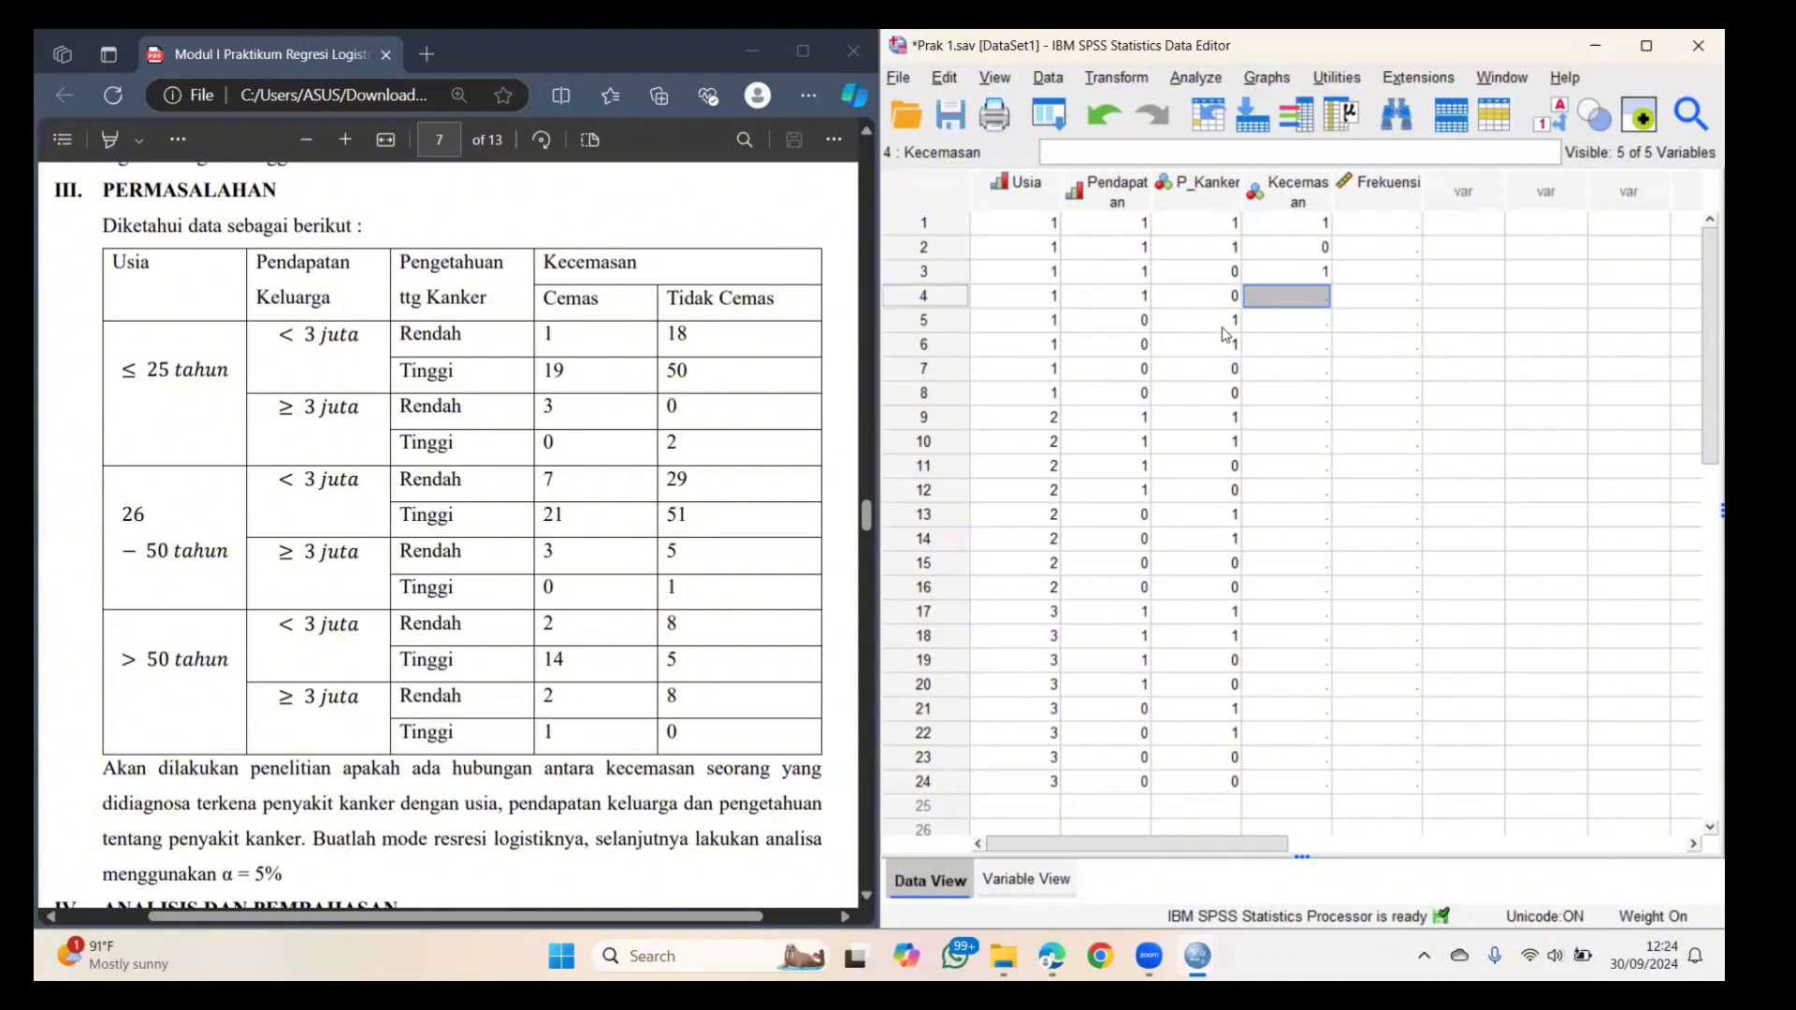
text(0)
key(Return)
- Enter the Kecemasan values 1, 0, 1 and 0 in data rows 5 to 8
text(10)
key(Return)
key(Up)
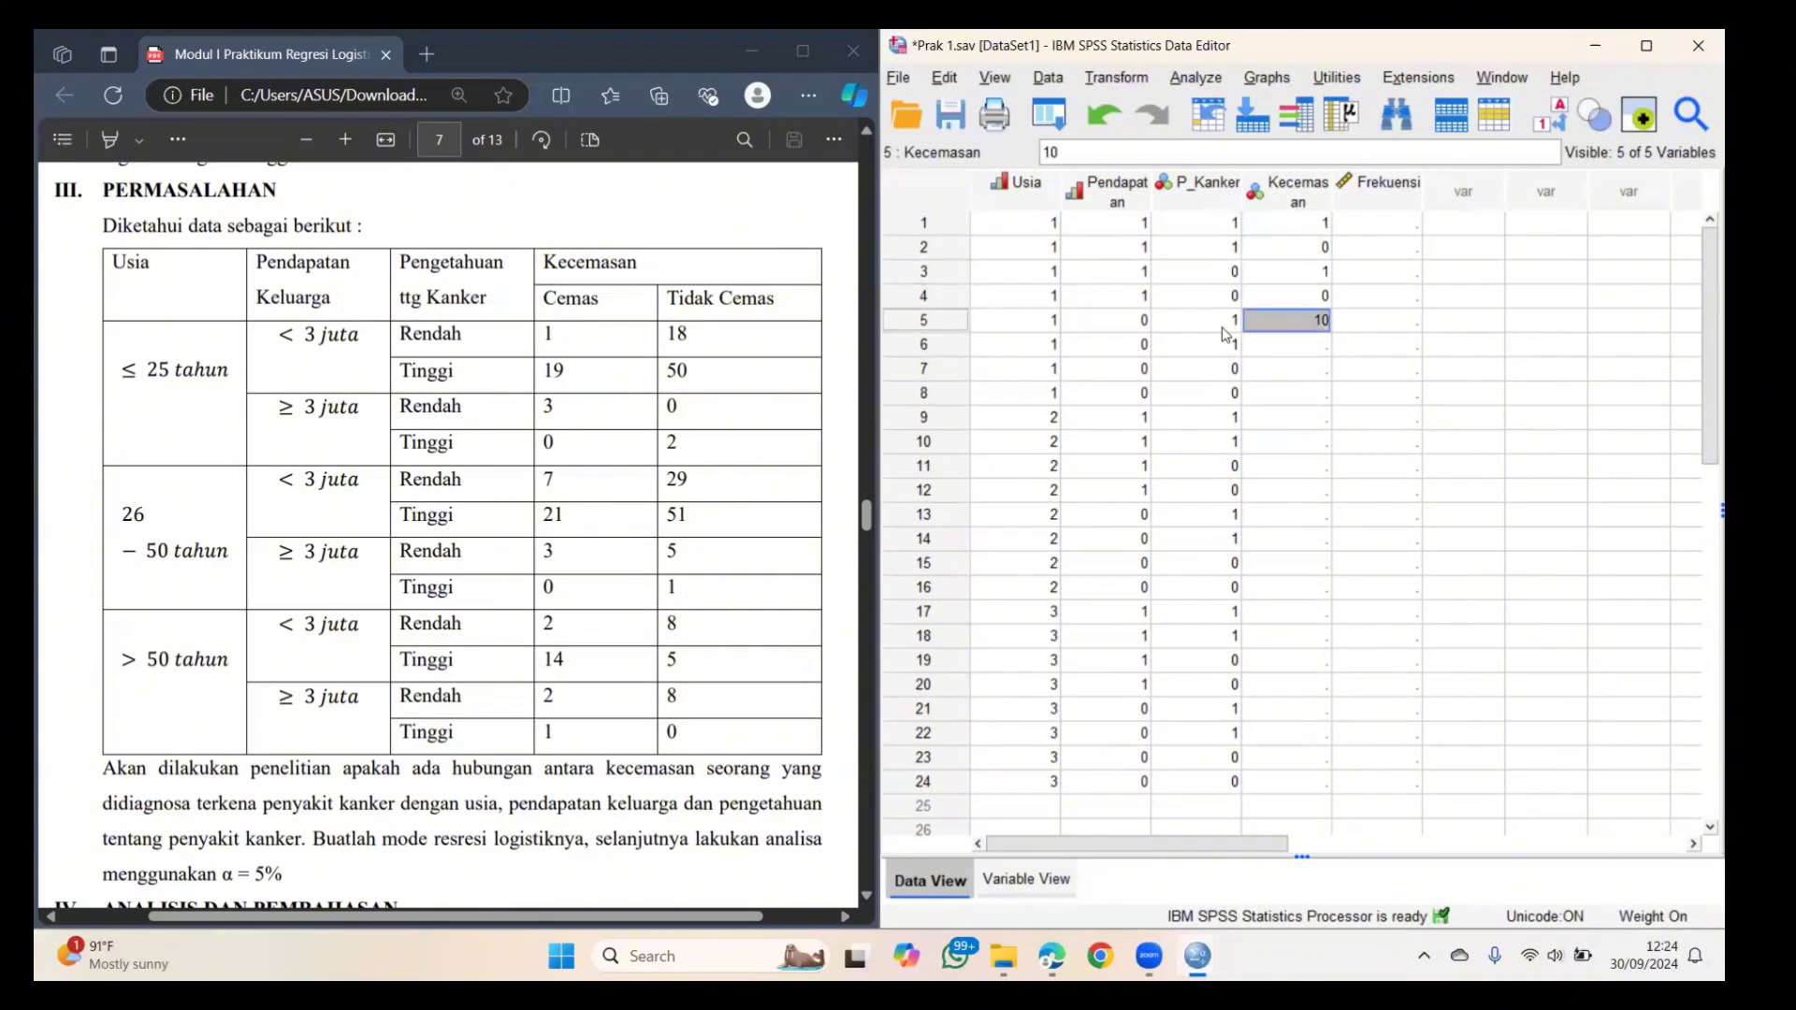
text(1)
key(Return)
text(0)
key(Return)
text(1)
key(Return)
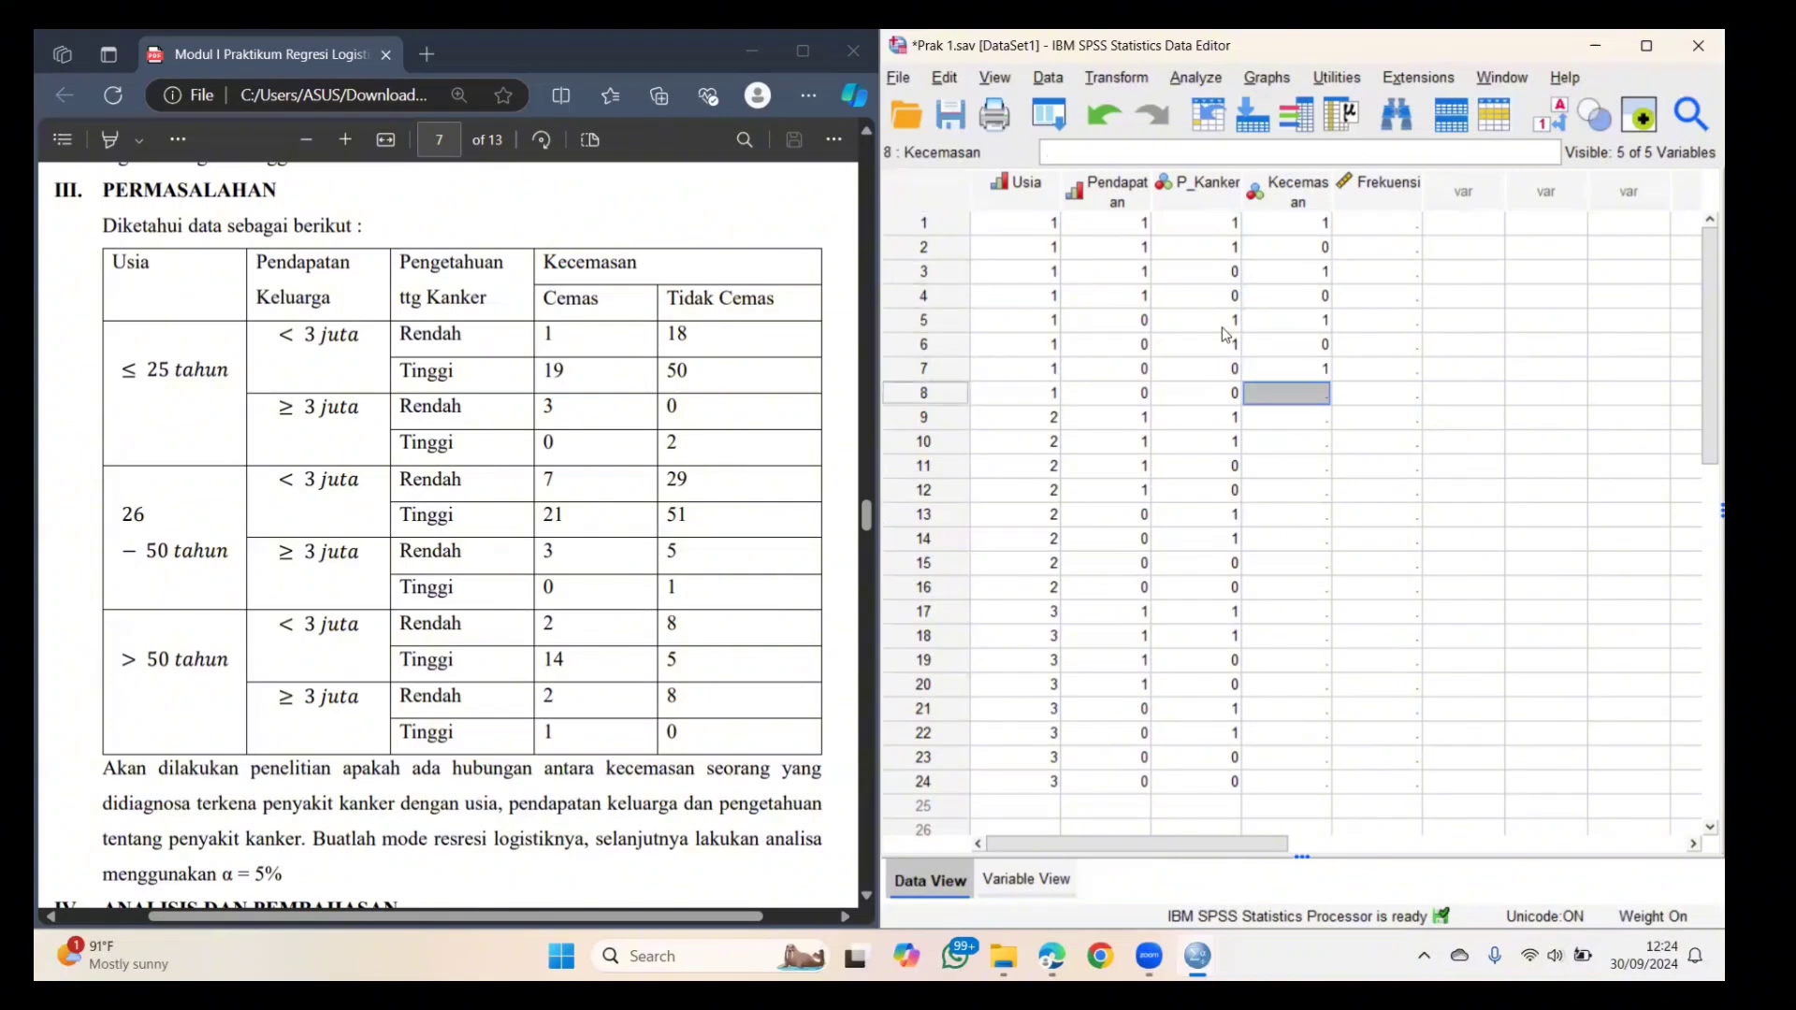
text(0)
key(Return)
- Enter the Kecemasan values 1, 0, 1 and 0 in data rows 9 to 12
text(1)
key(Return)
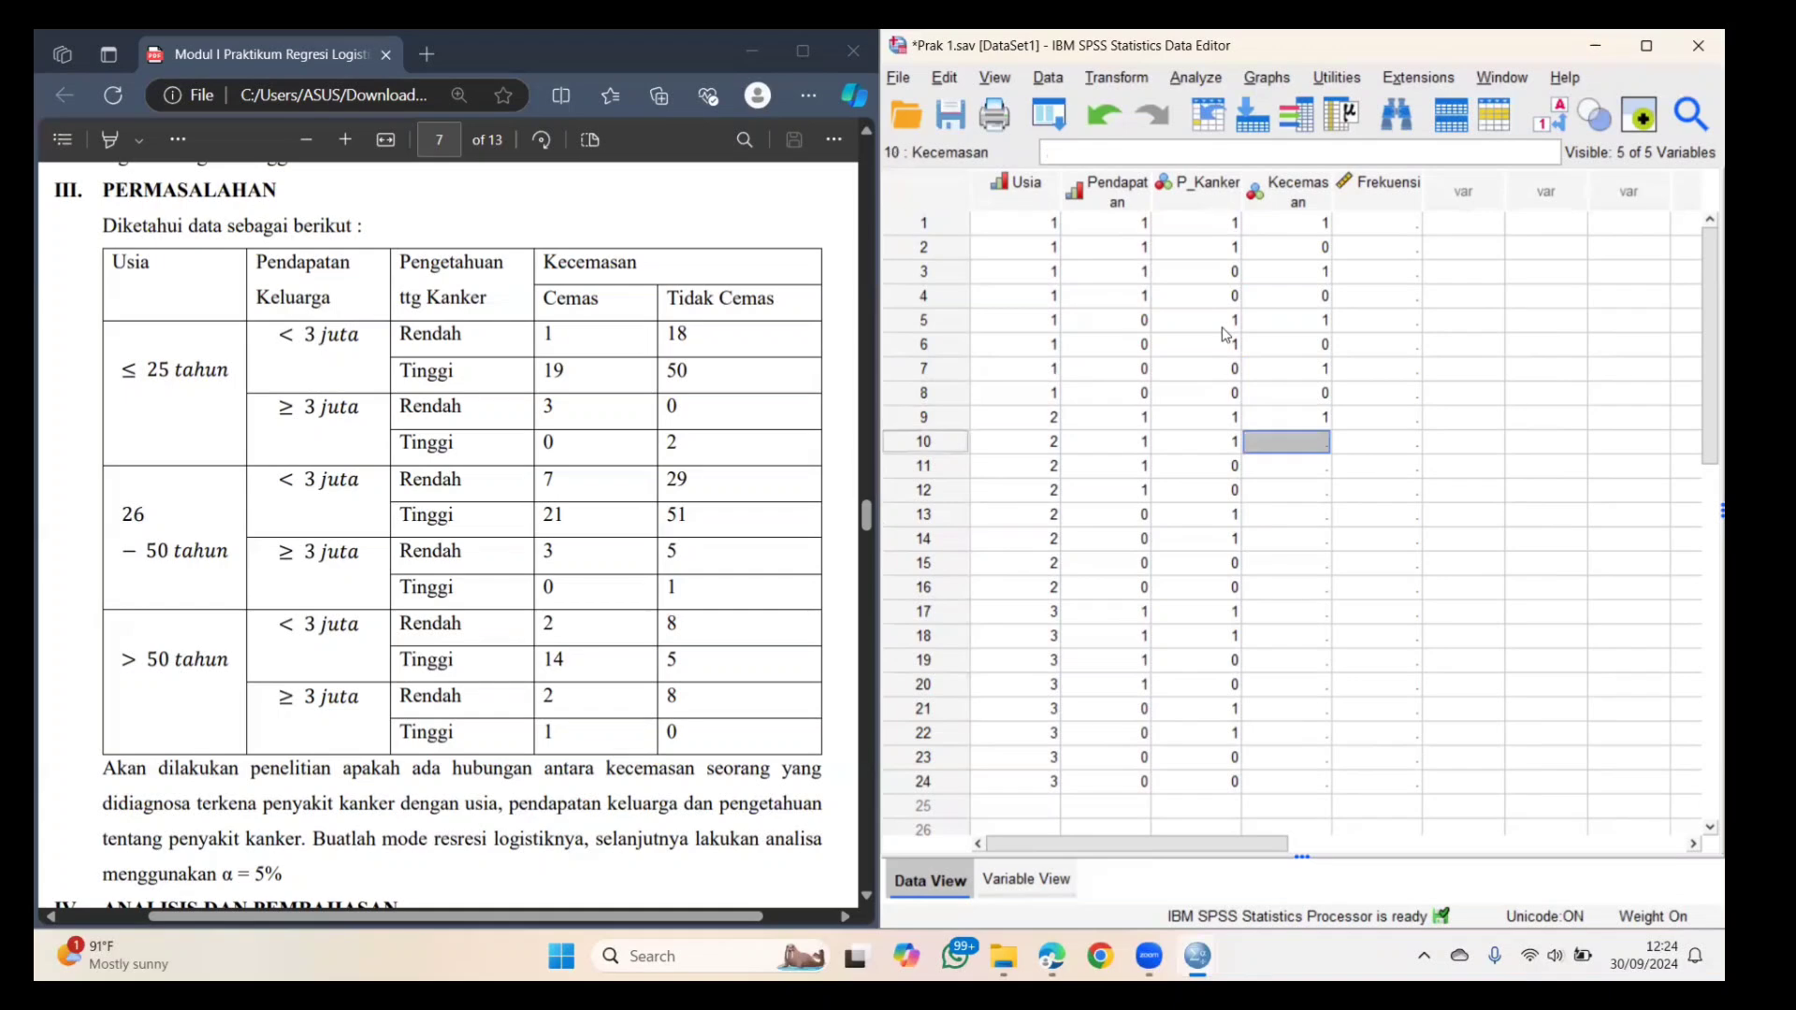
text(0)
key(Return)
text(1)
key(Return)
text(0)
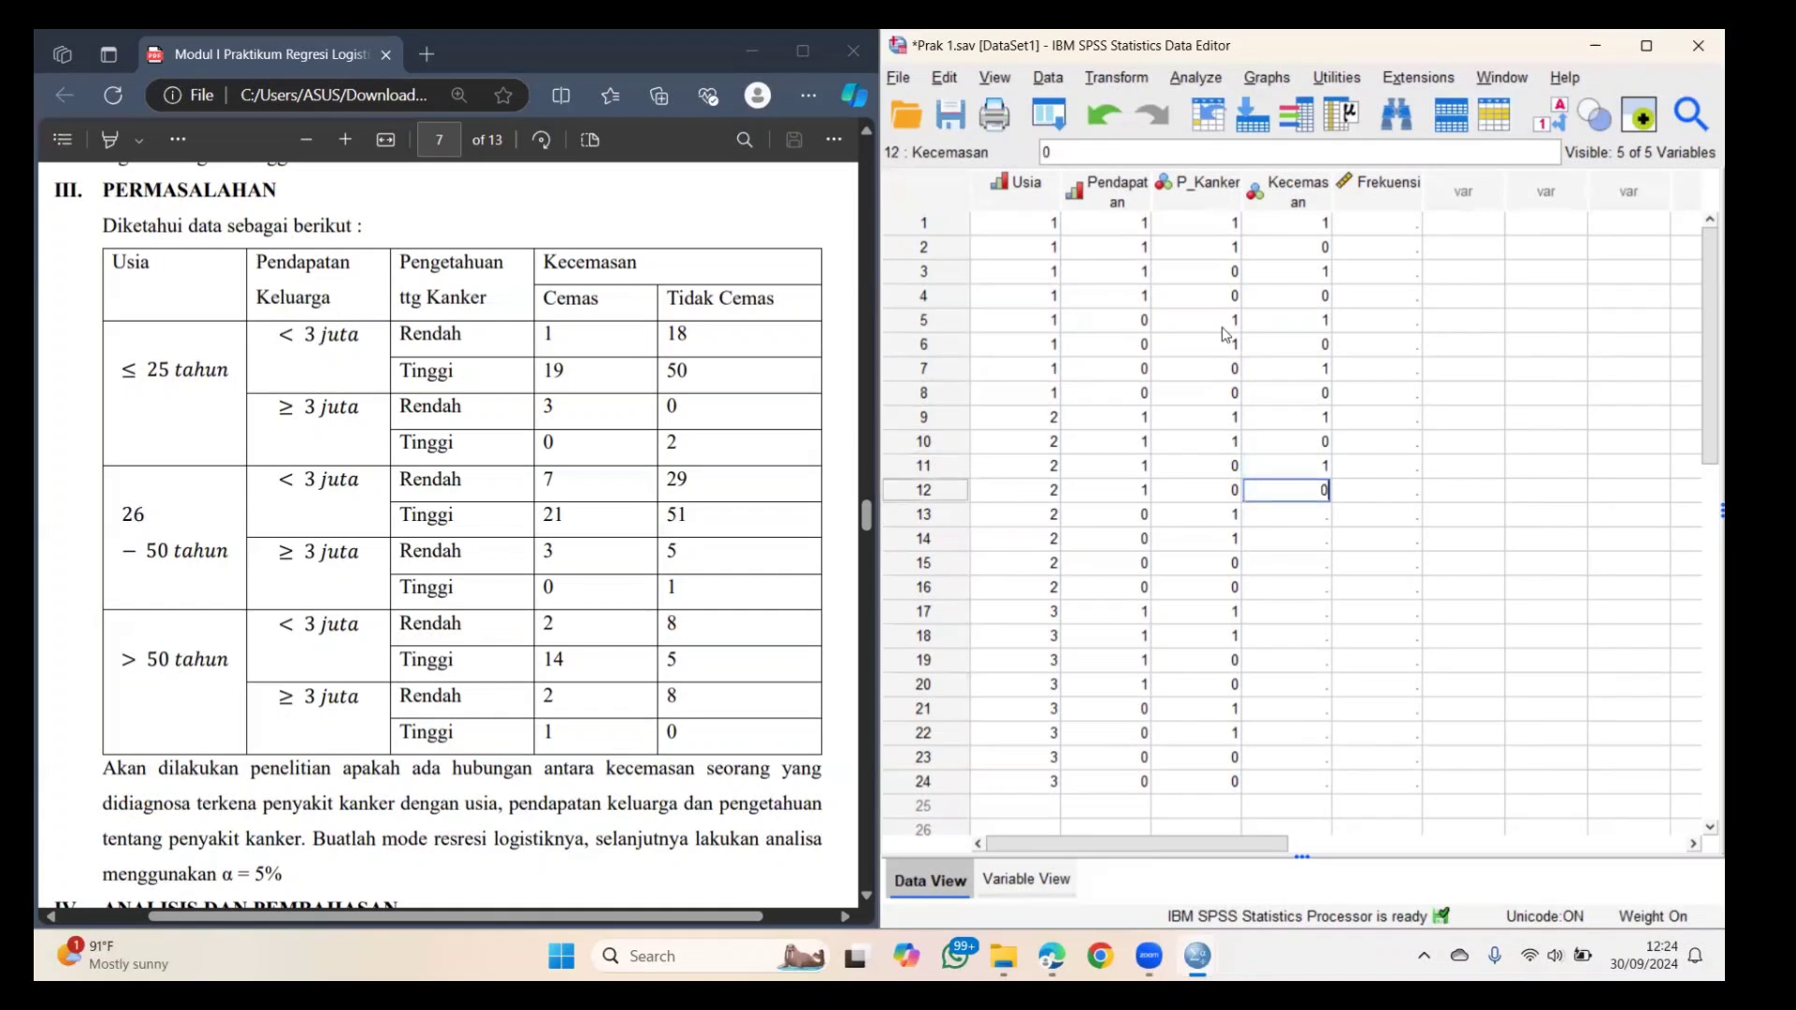
key(Return)
- Copy the Kecemasan values of rows 1–12 into rows 13–24
click(1300, 226)
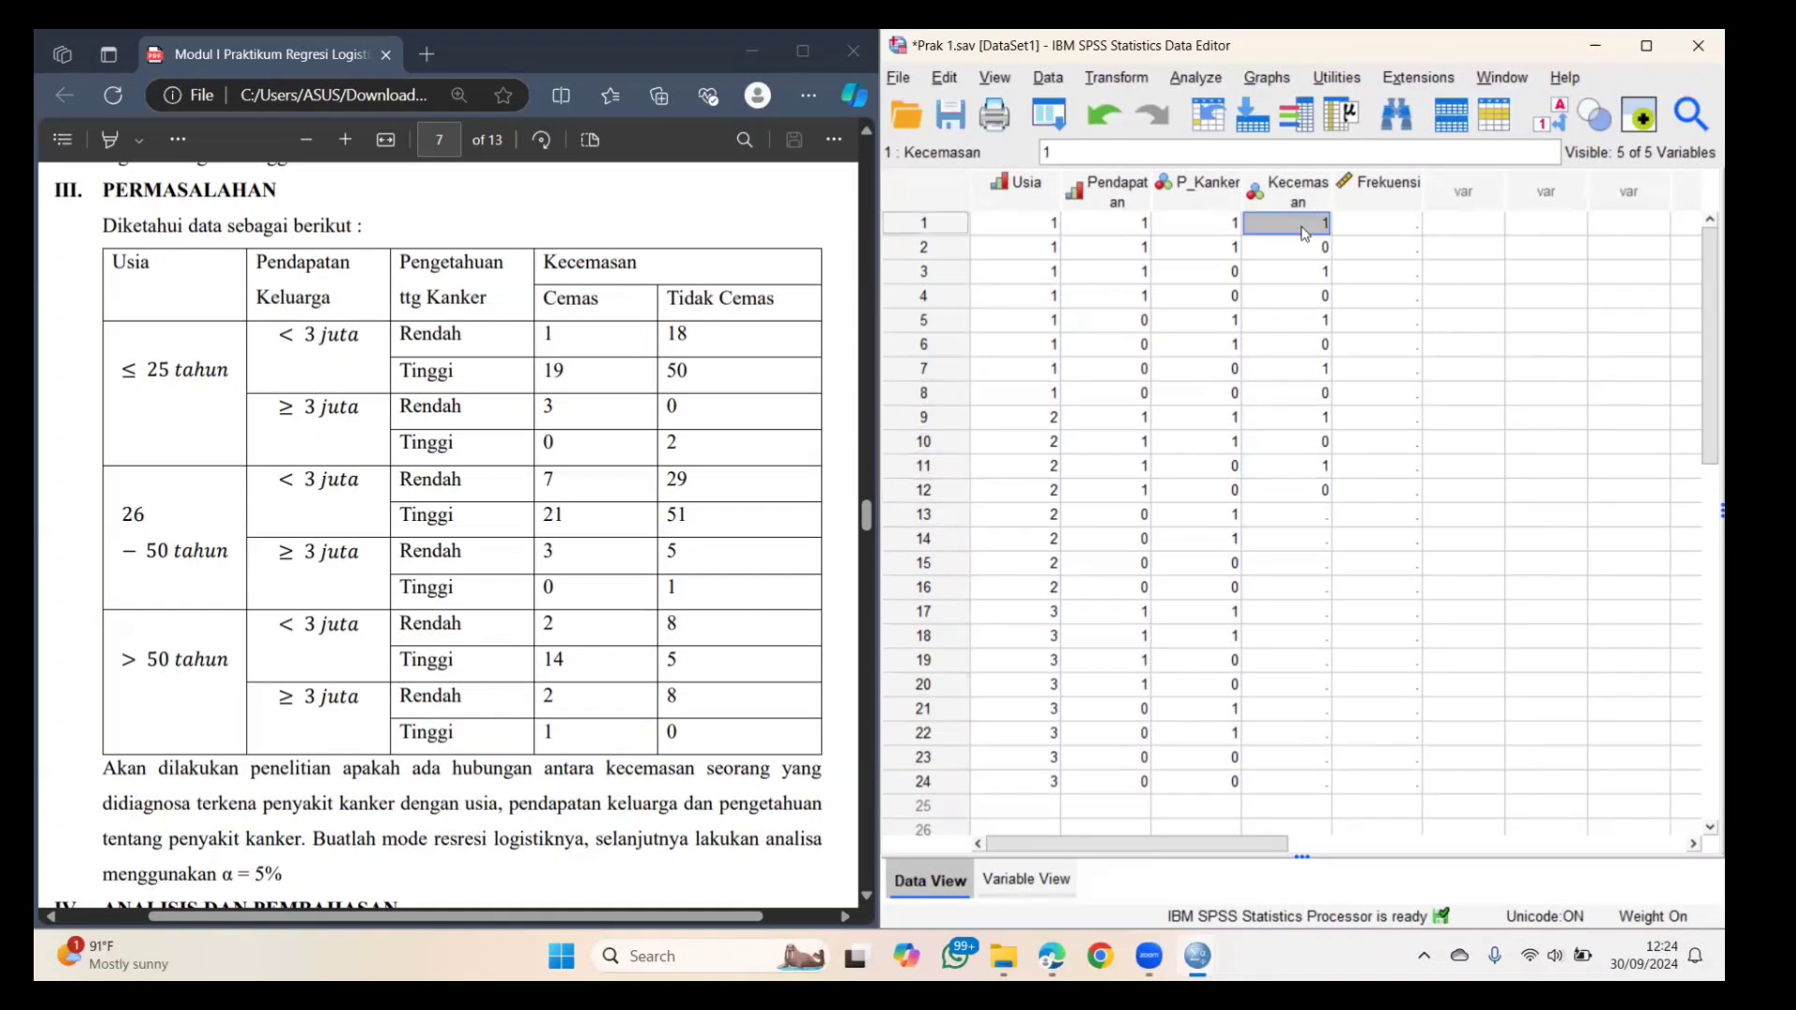
key(shift+Down)
key(shift+Down)
key(shift+Down)
key(shift+Down)
key(shift+Down)
key(shift+Down)
key(shift+Down)
key(shift+Down)
key(shift+Down)
key(shift+Down)
key(shift+Down)
key(ctrl+c)
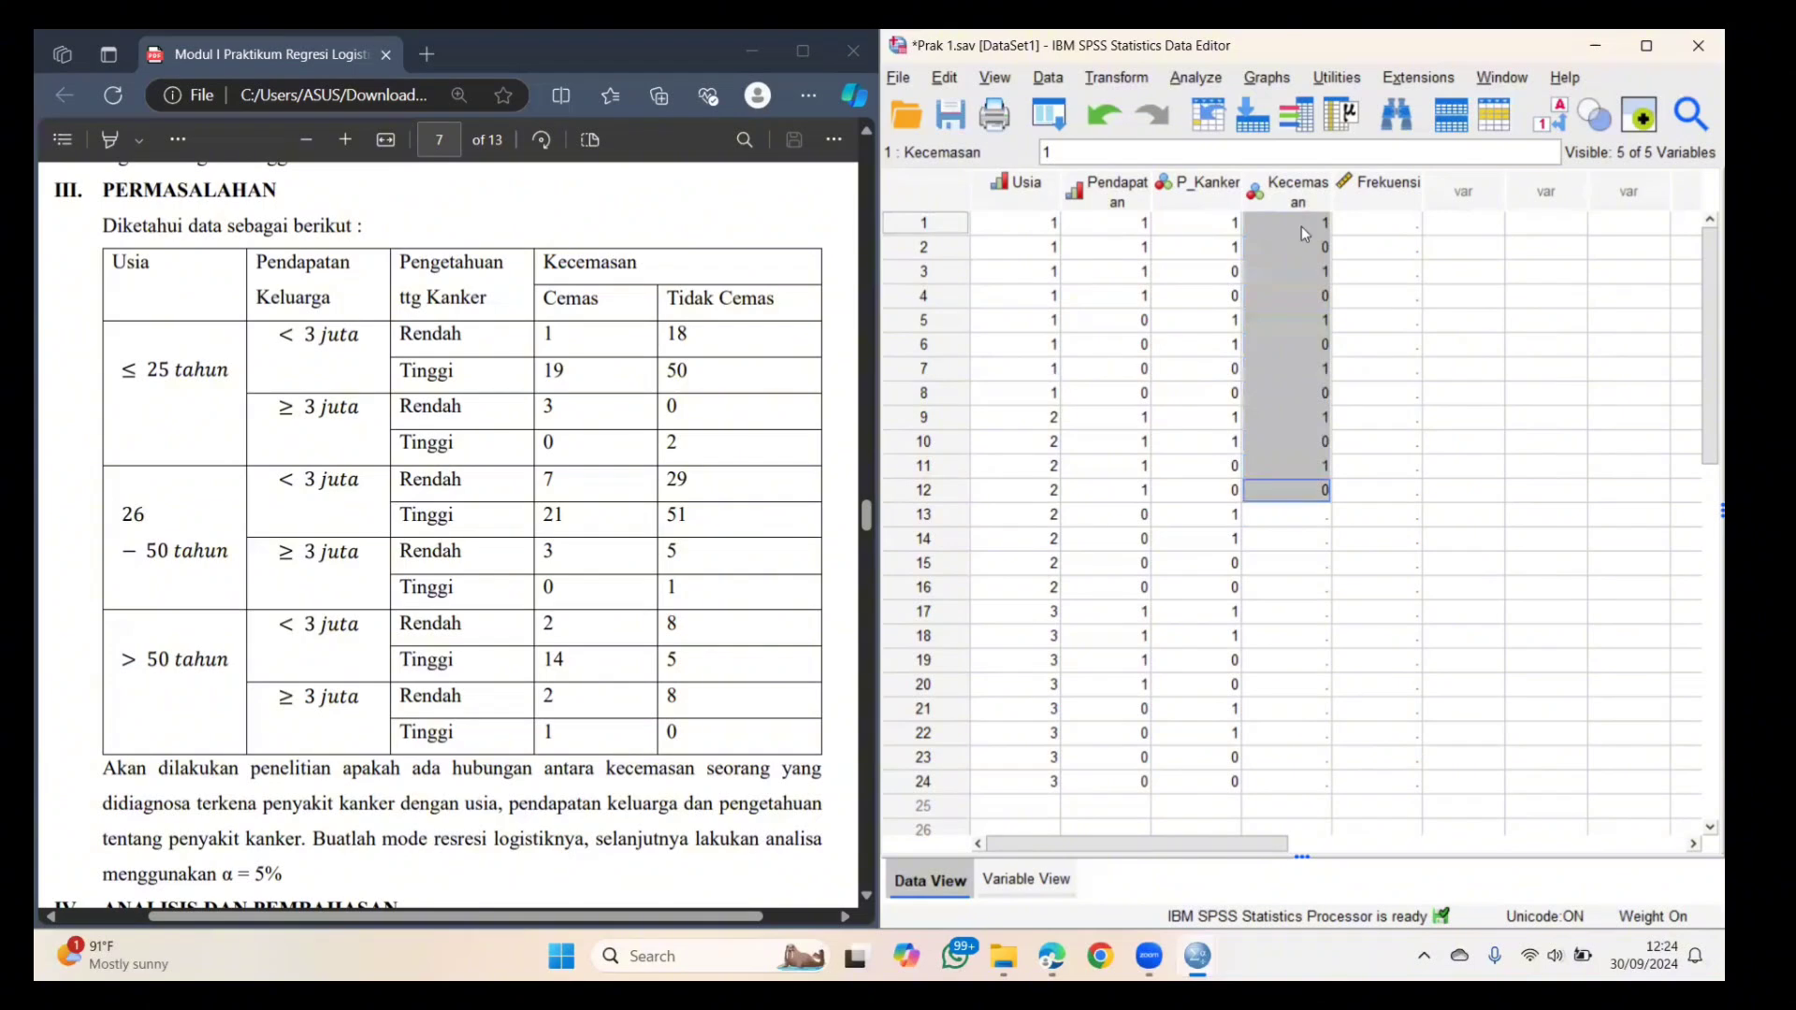
click(1307, 514)
key(ctrl+v)
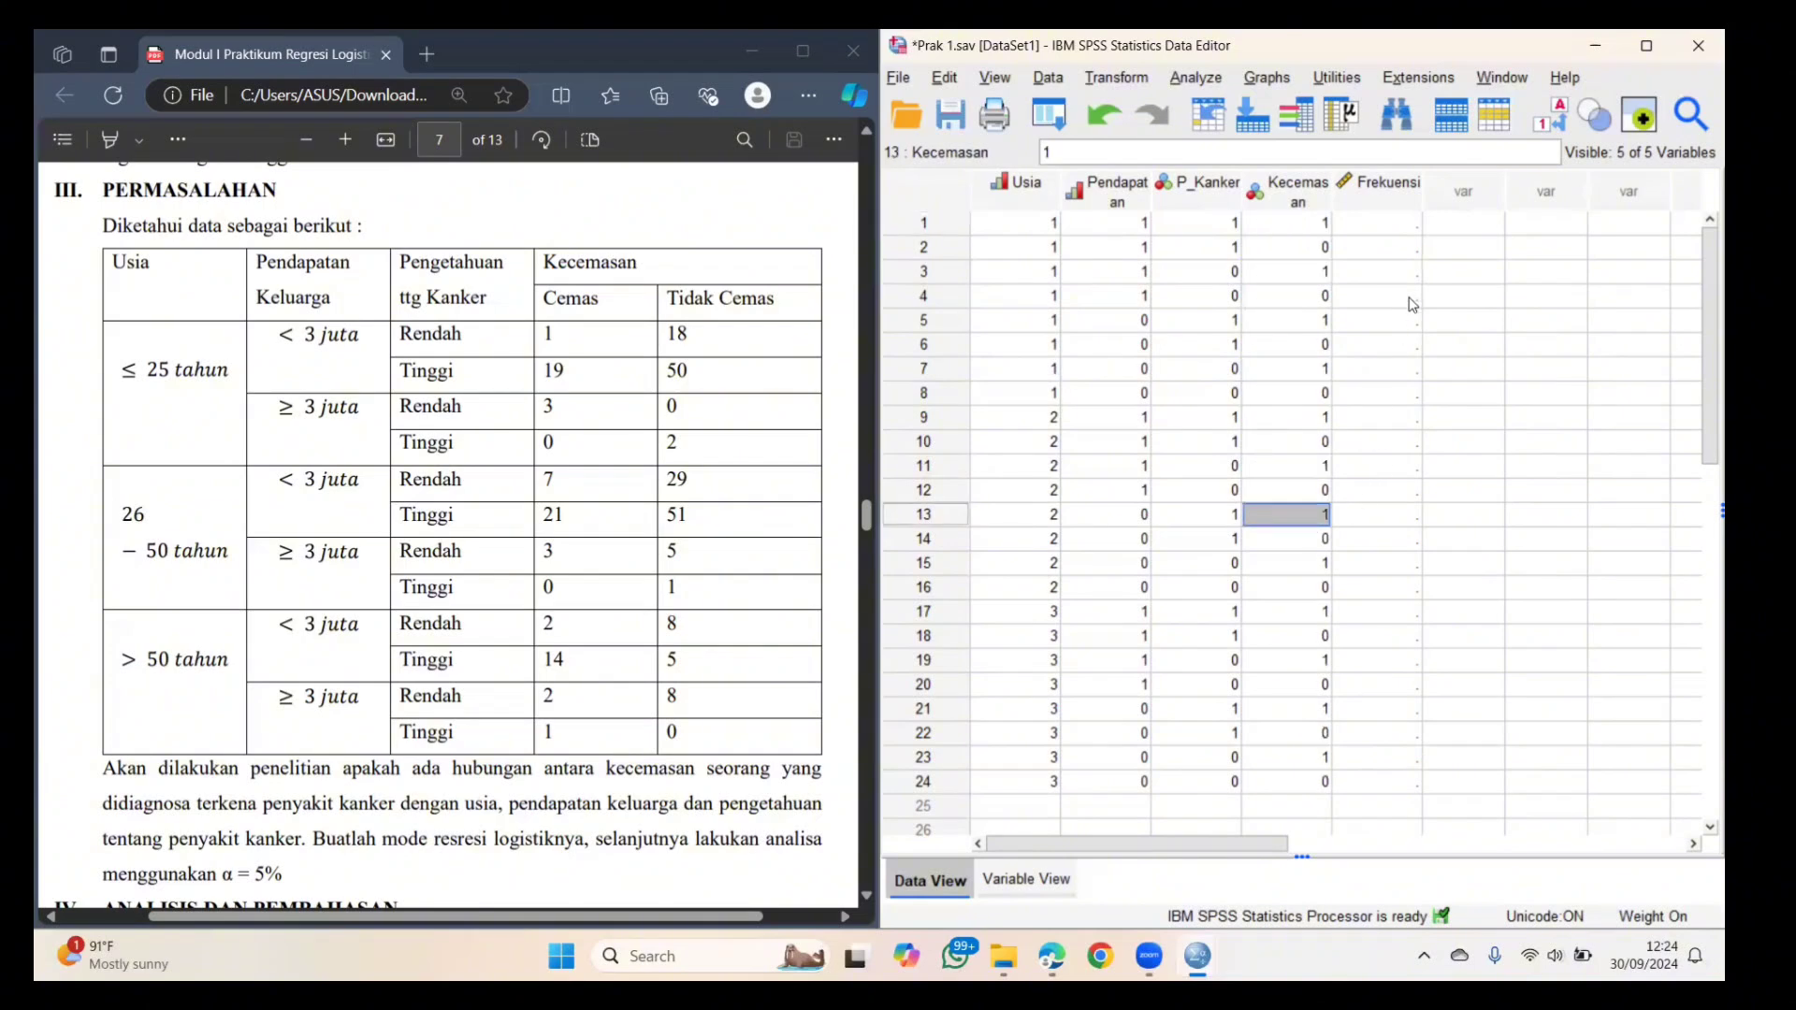
- Enter the Frekuensi values 1, 18, 19 and 50 in data rows 1 to 4
click(1368, 232)
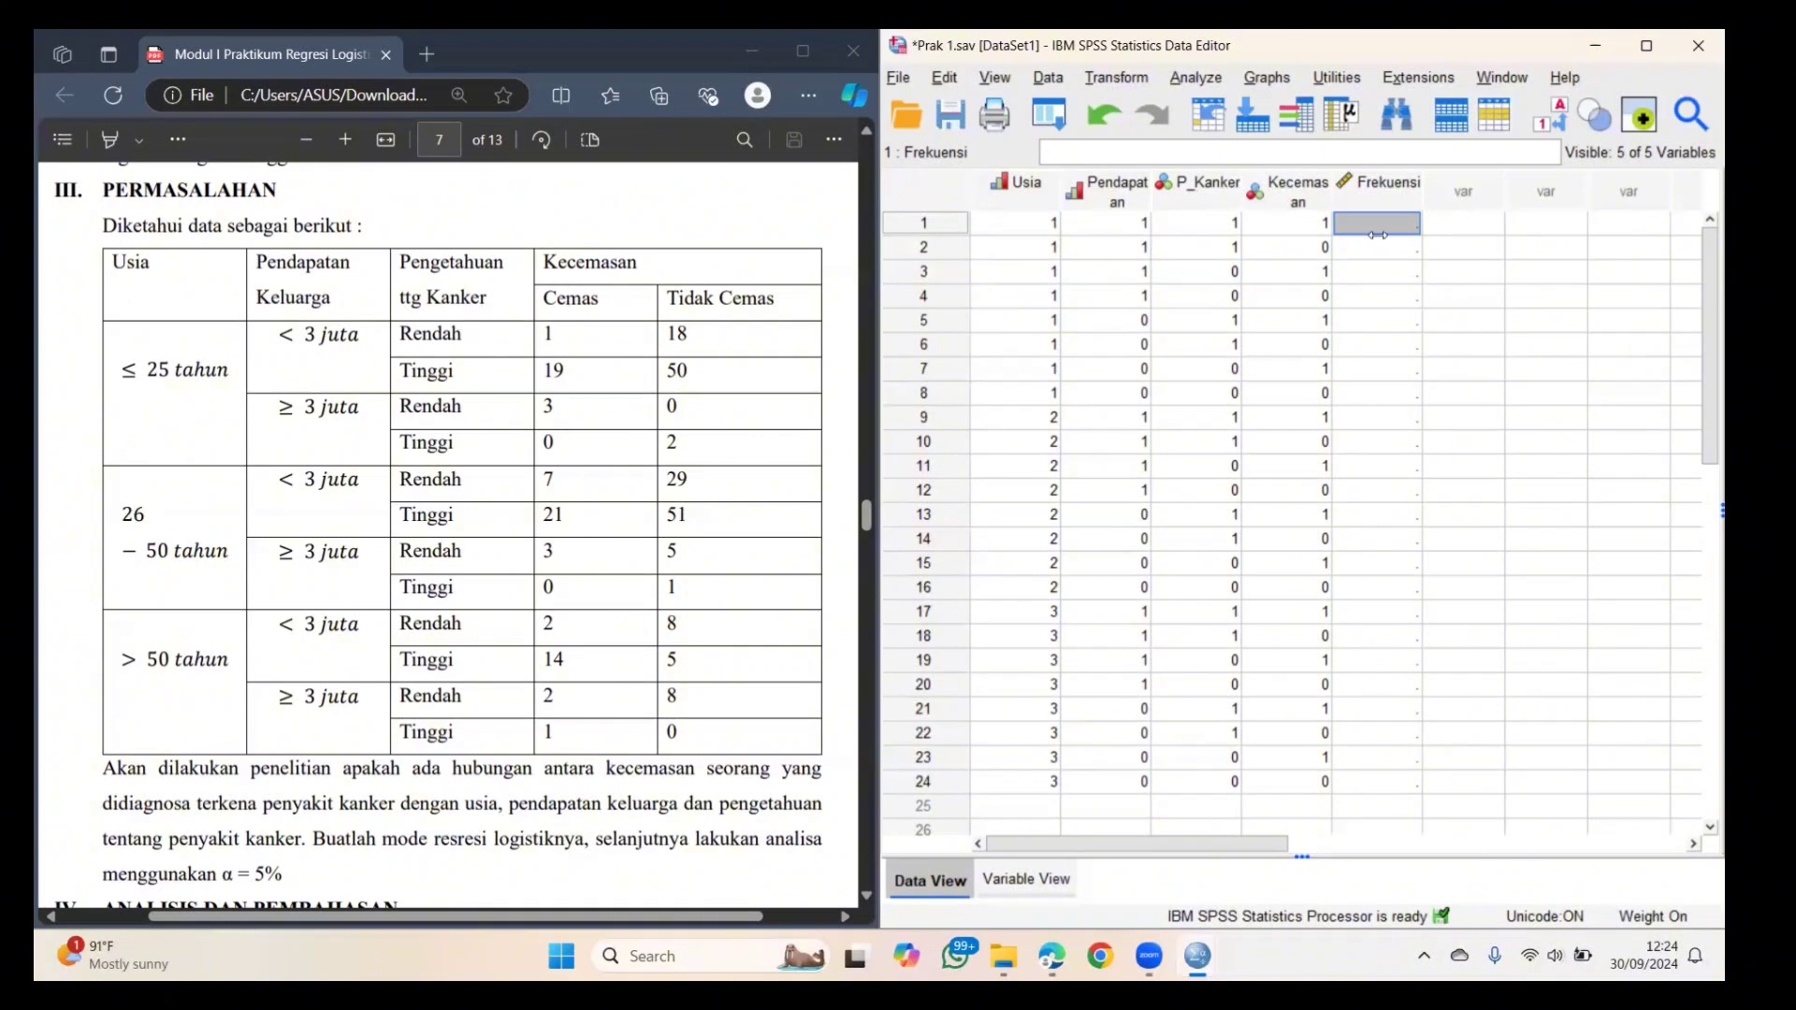
text(1)
key(Return)
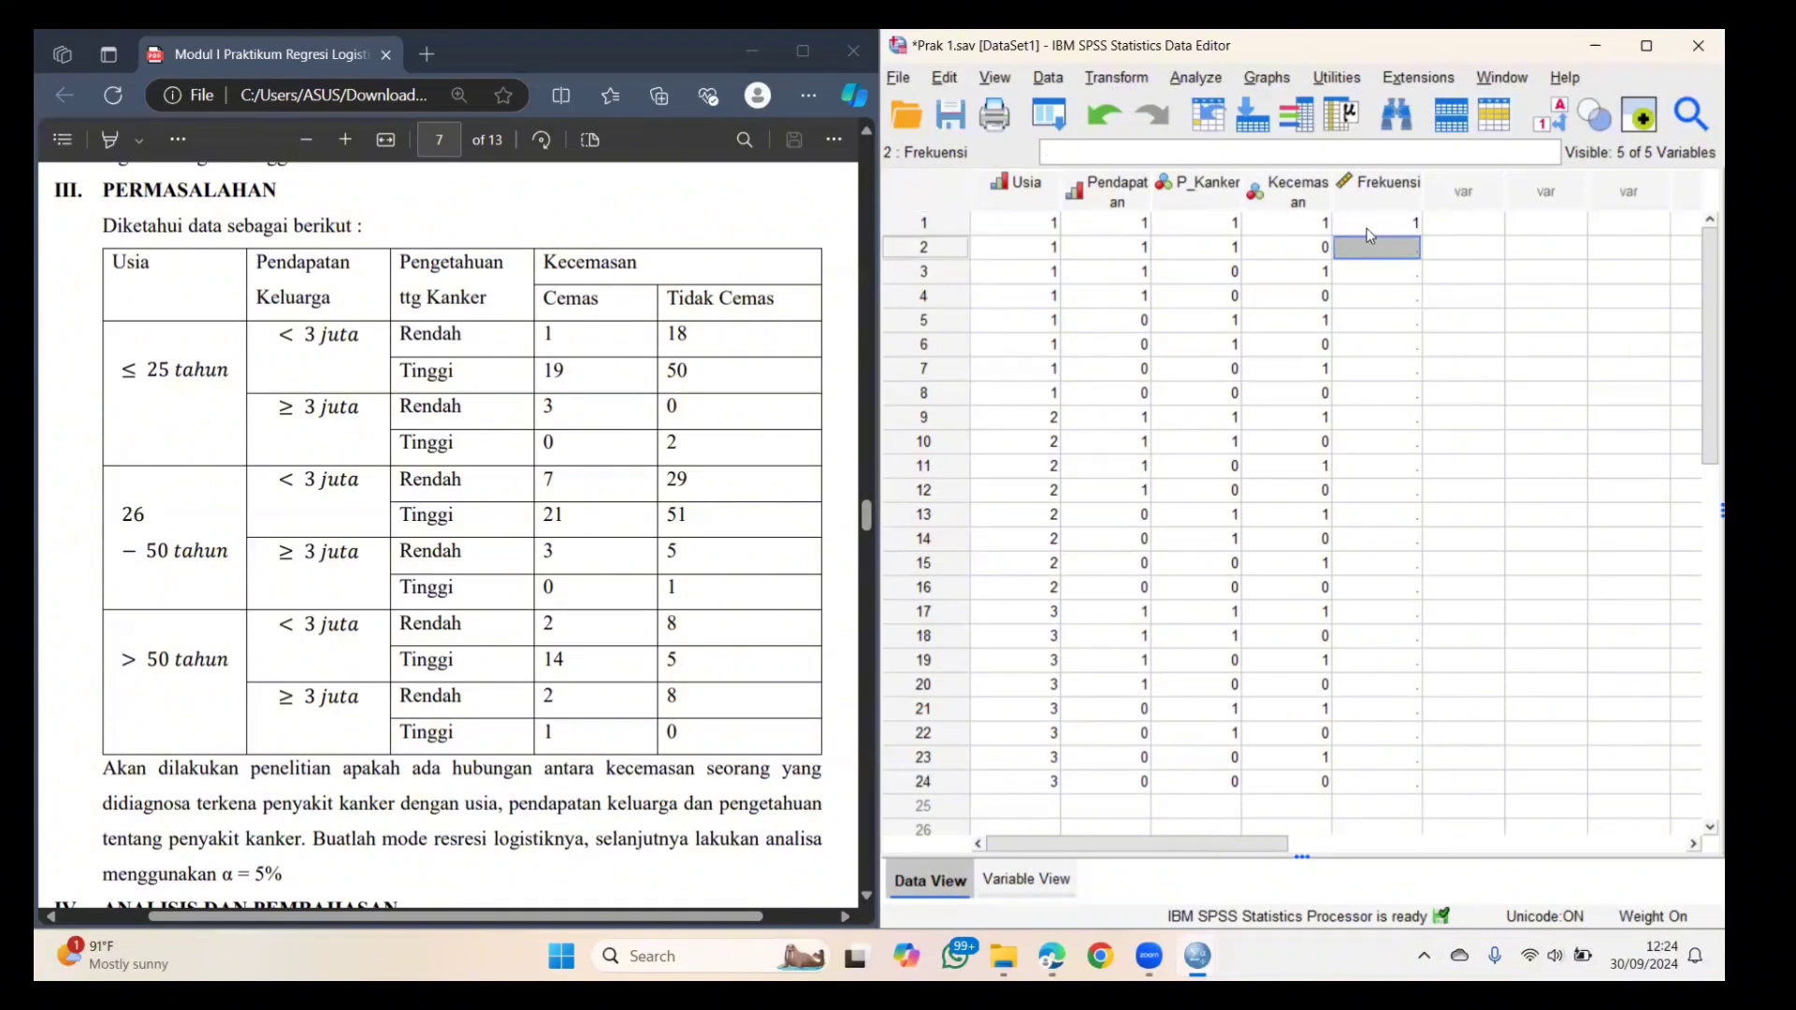
text(18)
key(Return)
text(19)
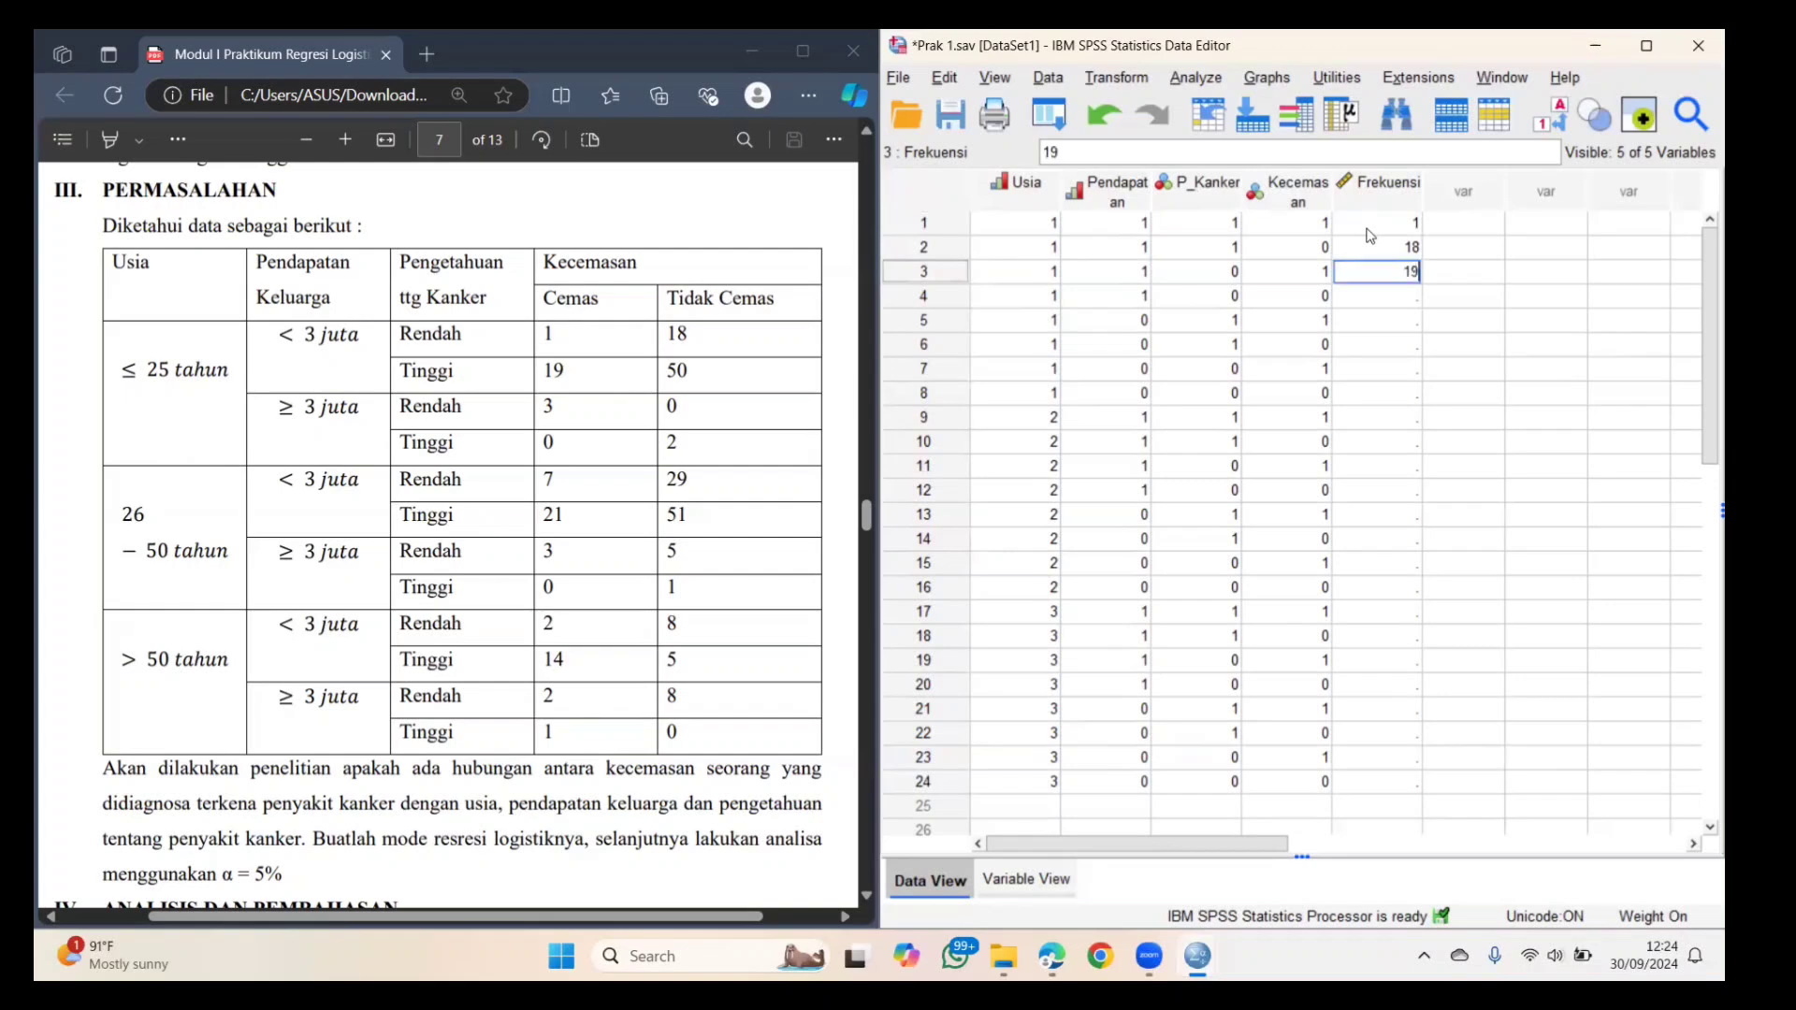
key(Return)
text(50)
key(Return)
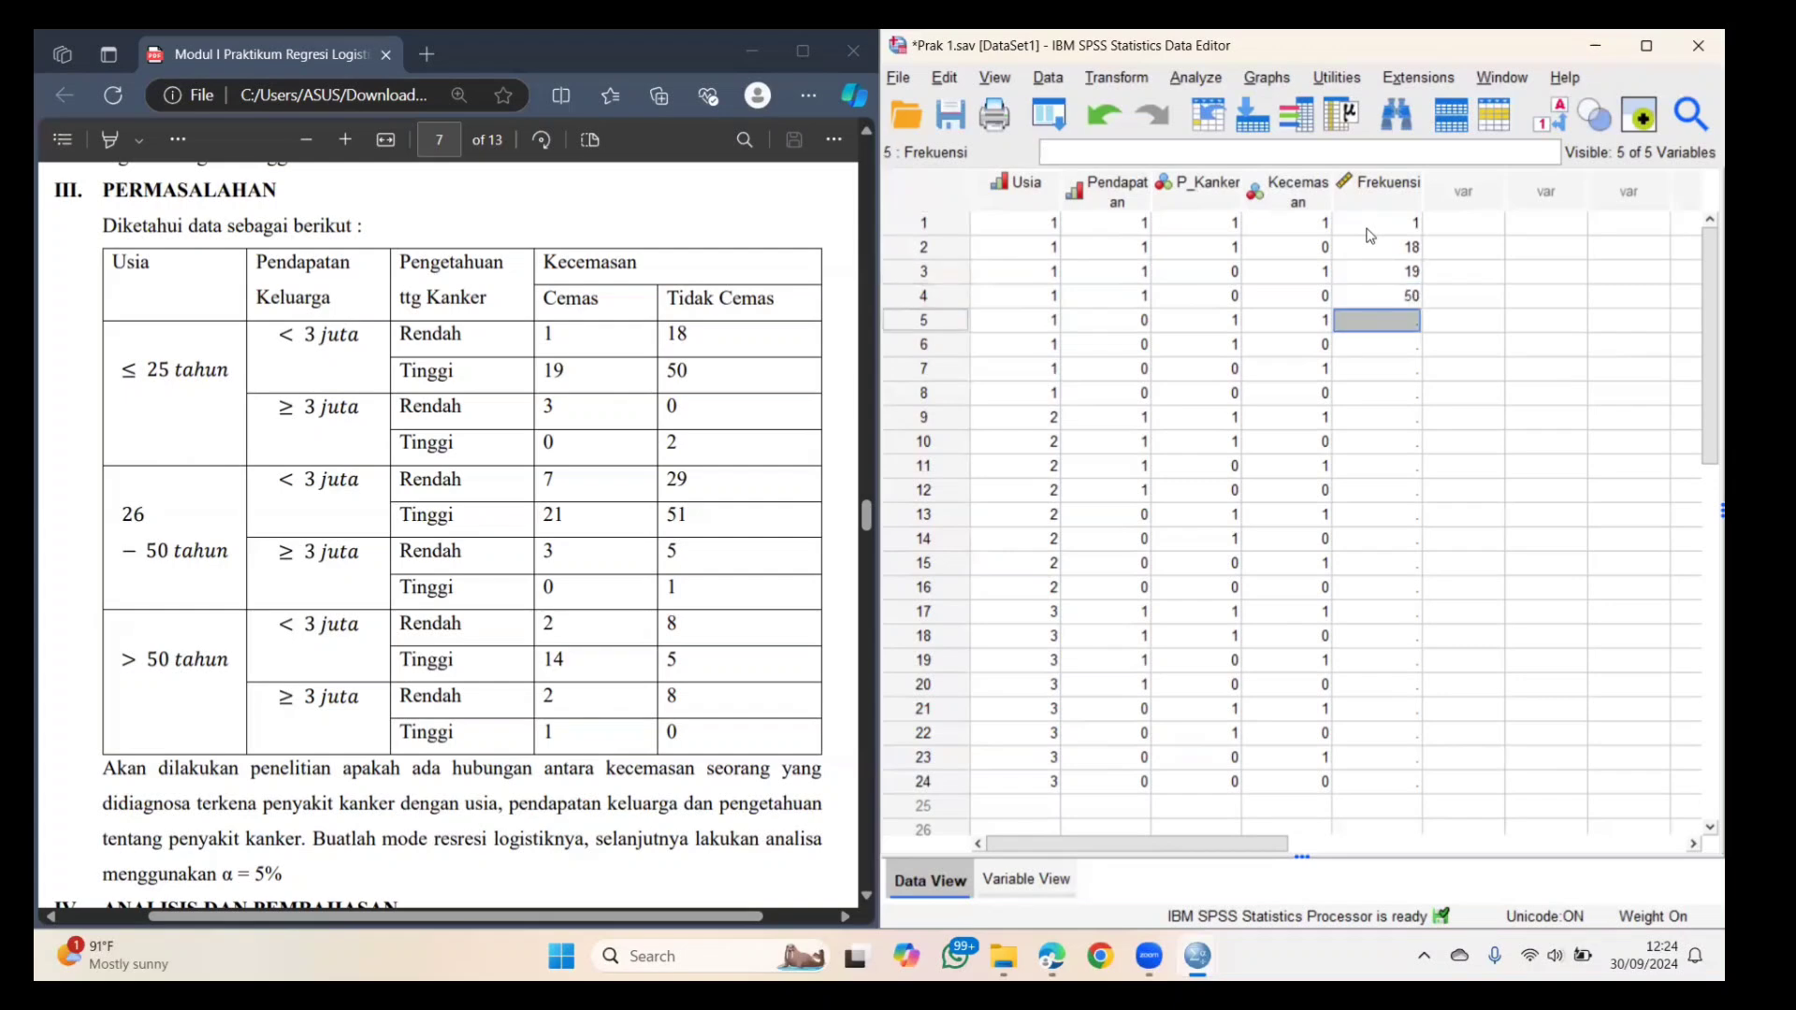
- Enter the Frekuensi values 3, 0, 0 and 2 in data rows 5 to 8
text(3)
key(Return)
text(0)
key(Return)
text(0)
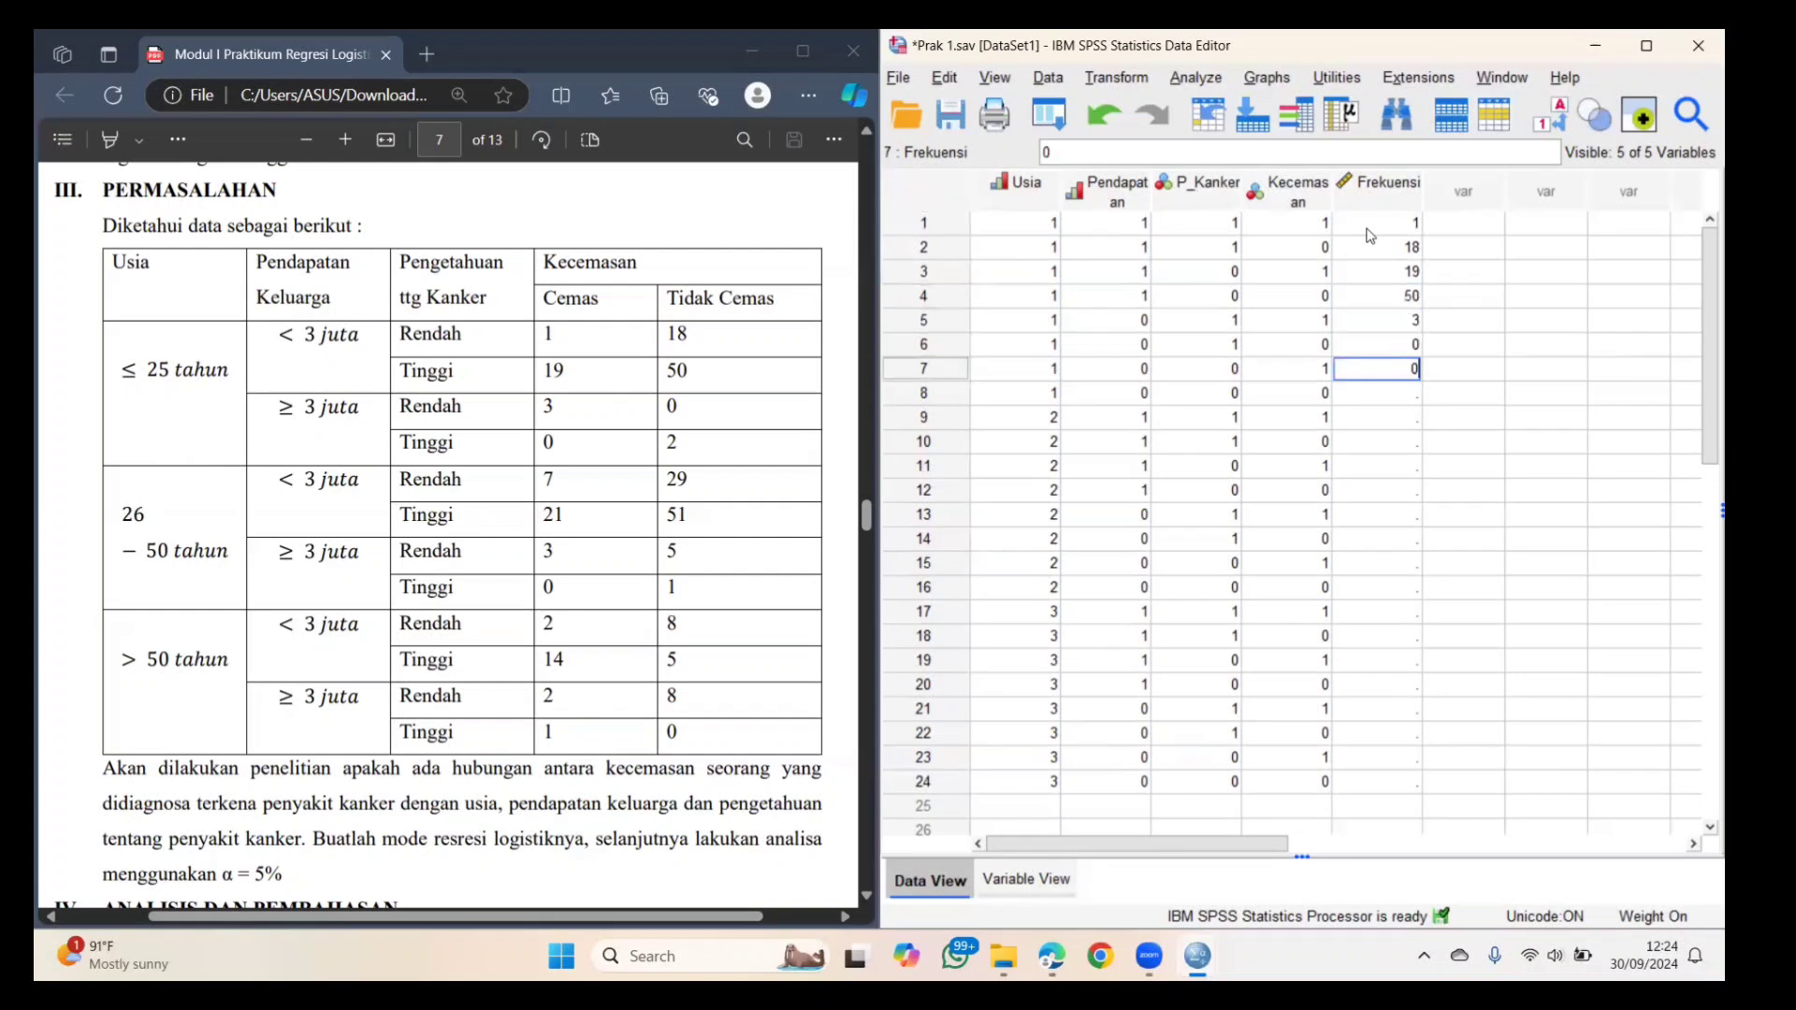
key(Return)
text(2)
key(Return)
- Enter the Frekuensi values 7, 29, 21 and 51 in data rows 9 to 12
text(7)
key(Return)
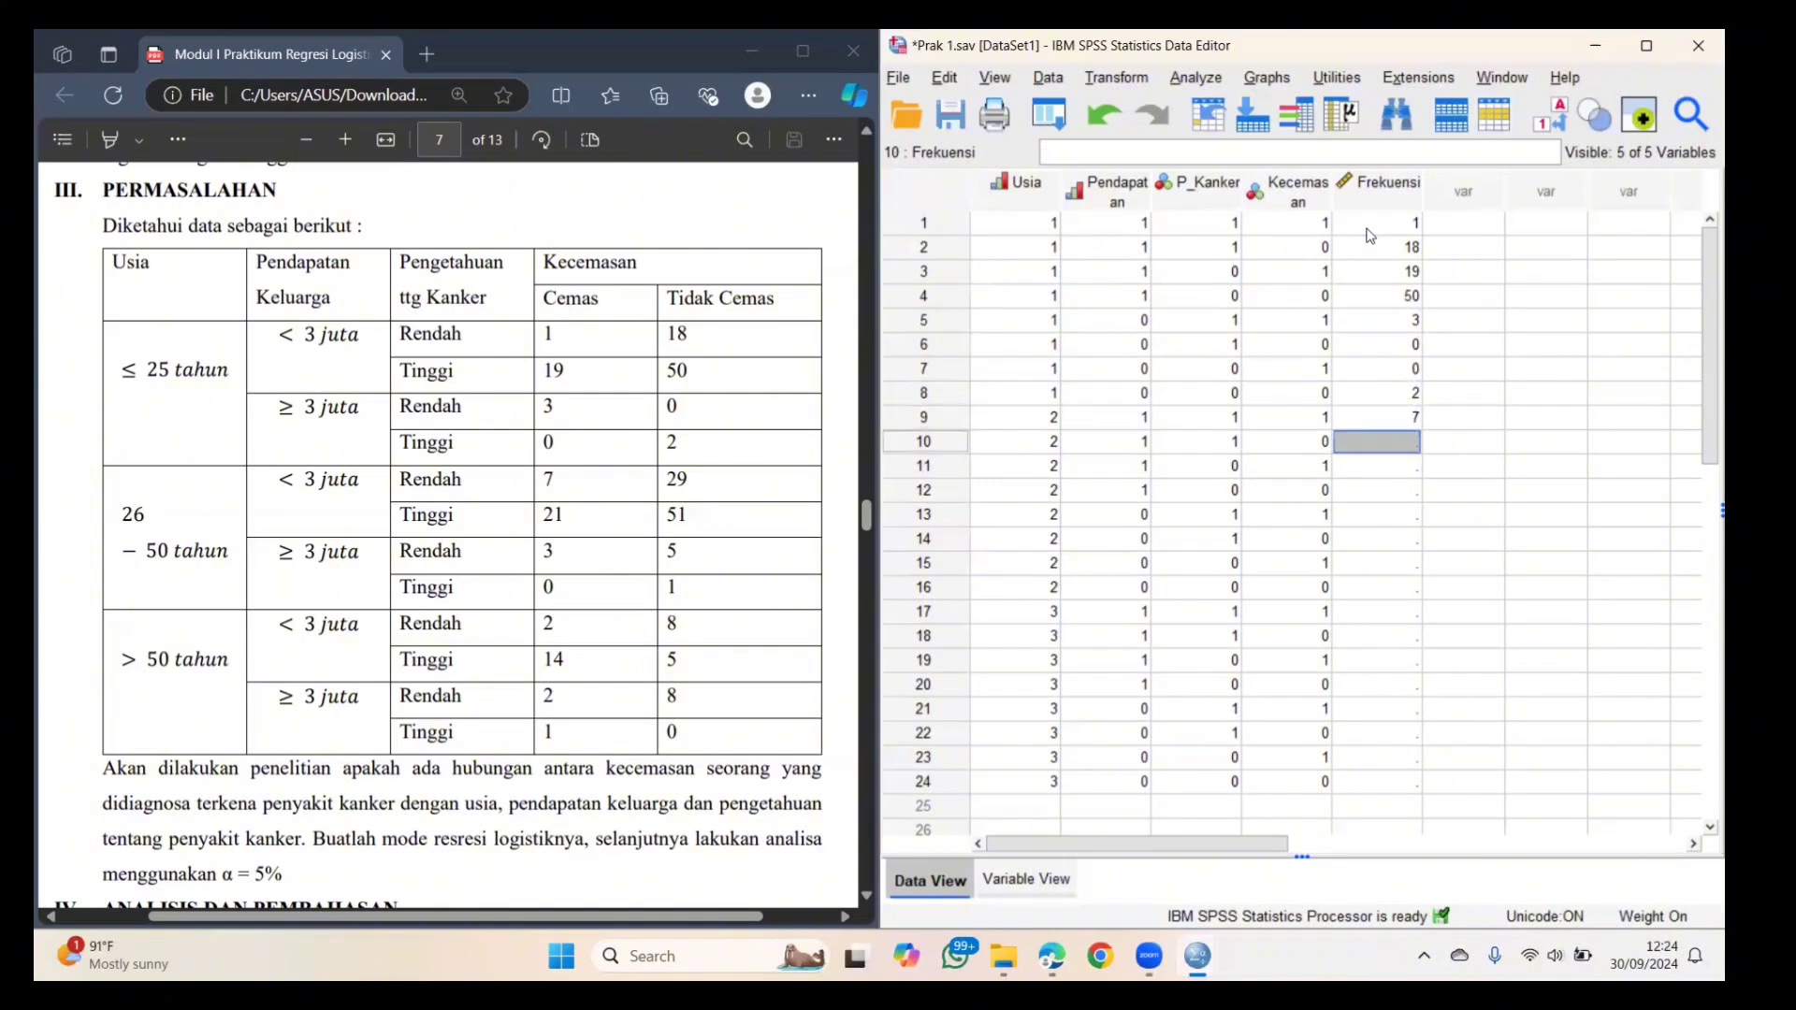
text(29)
key(Return)
text(21)
key(Return)
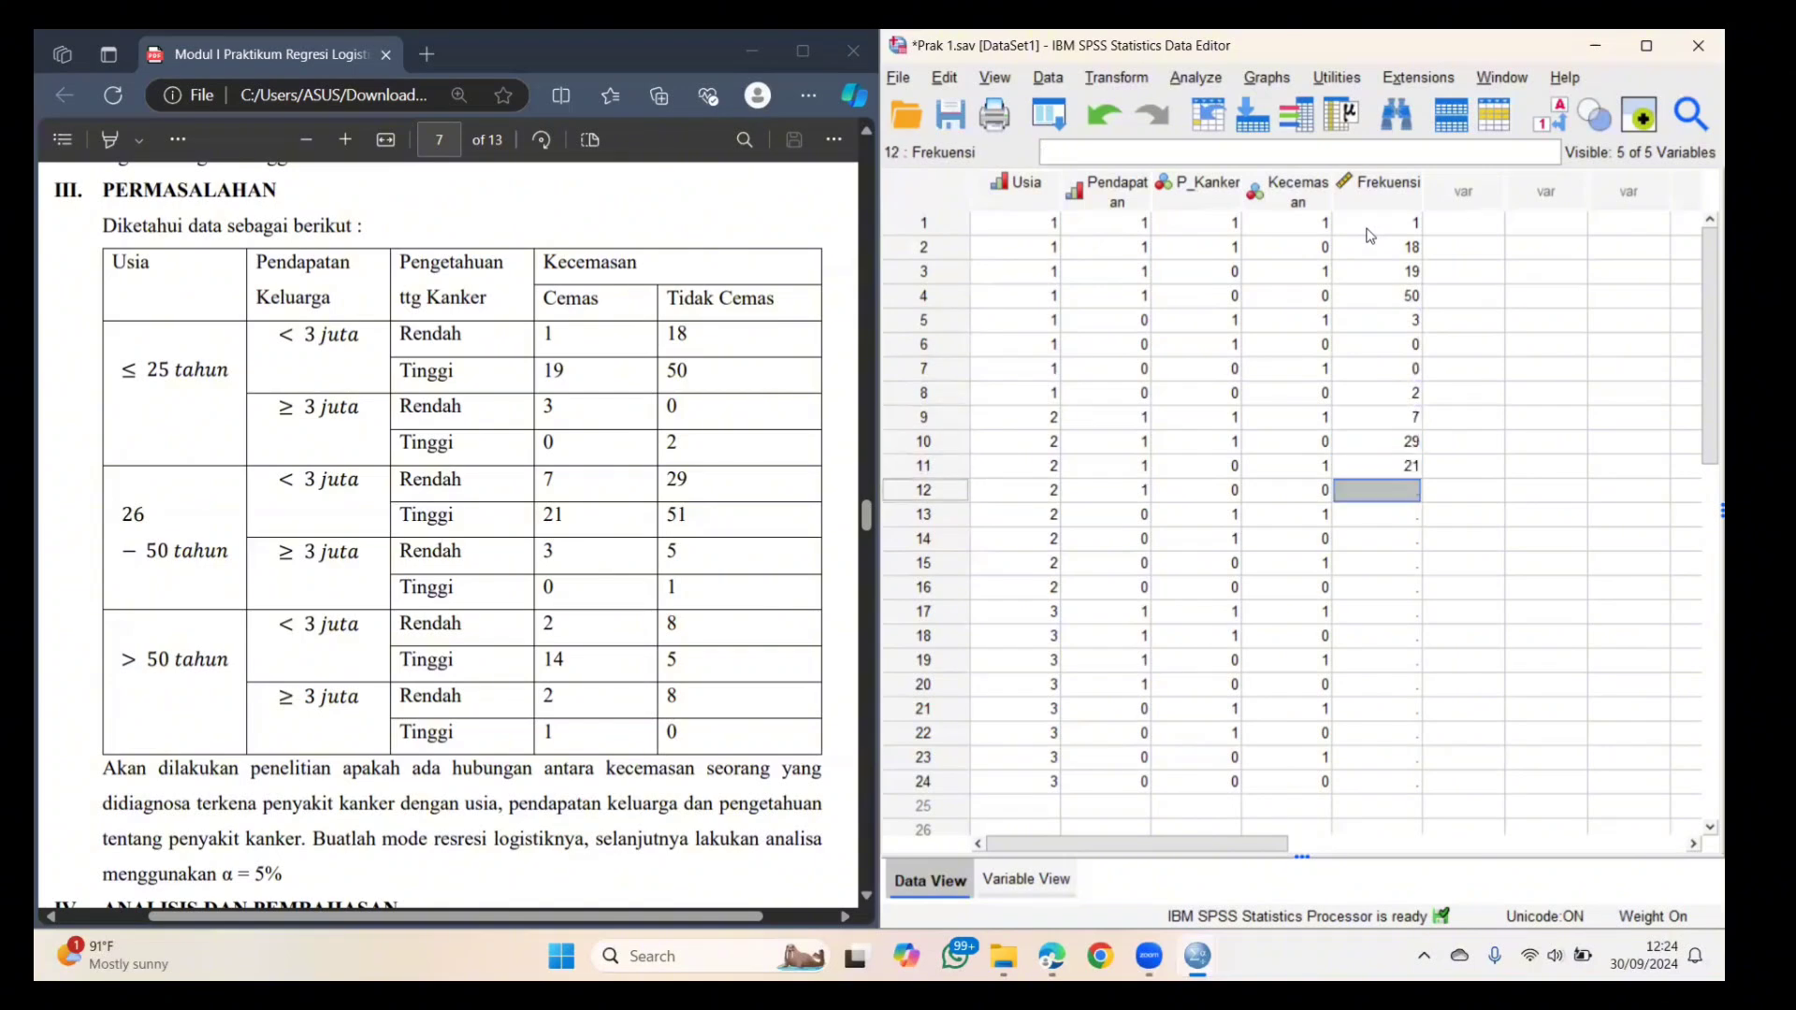
text(51)
key(Return)
- Enter the Frekuensi values 3, 5, 0 and 1 in data rows 13 to 16
text(3)
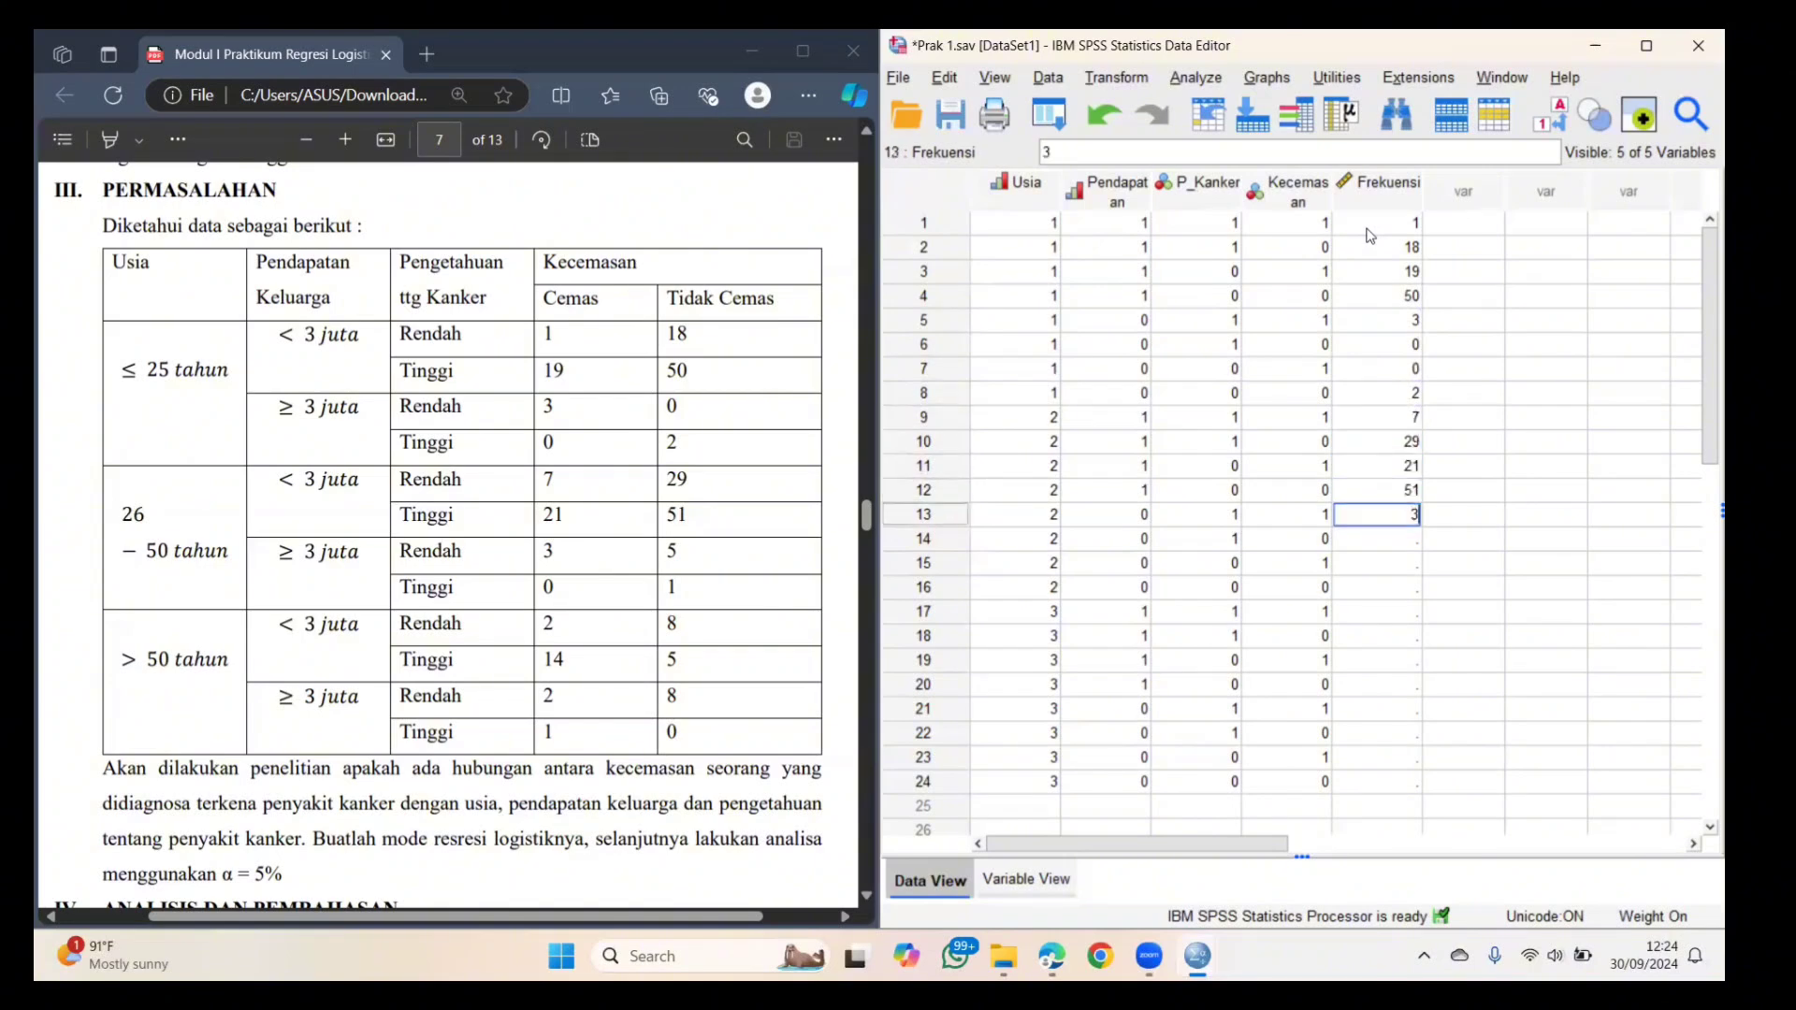
key(Return)
text(5)
key(Return)
text(0)
key(Return)
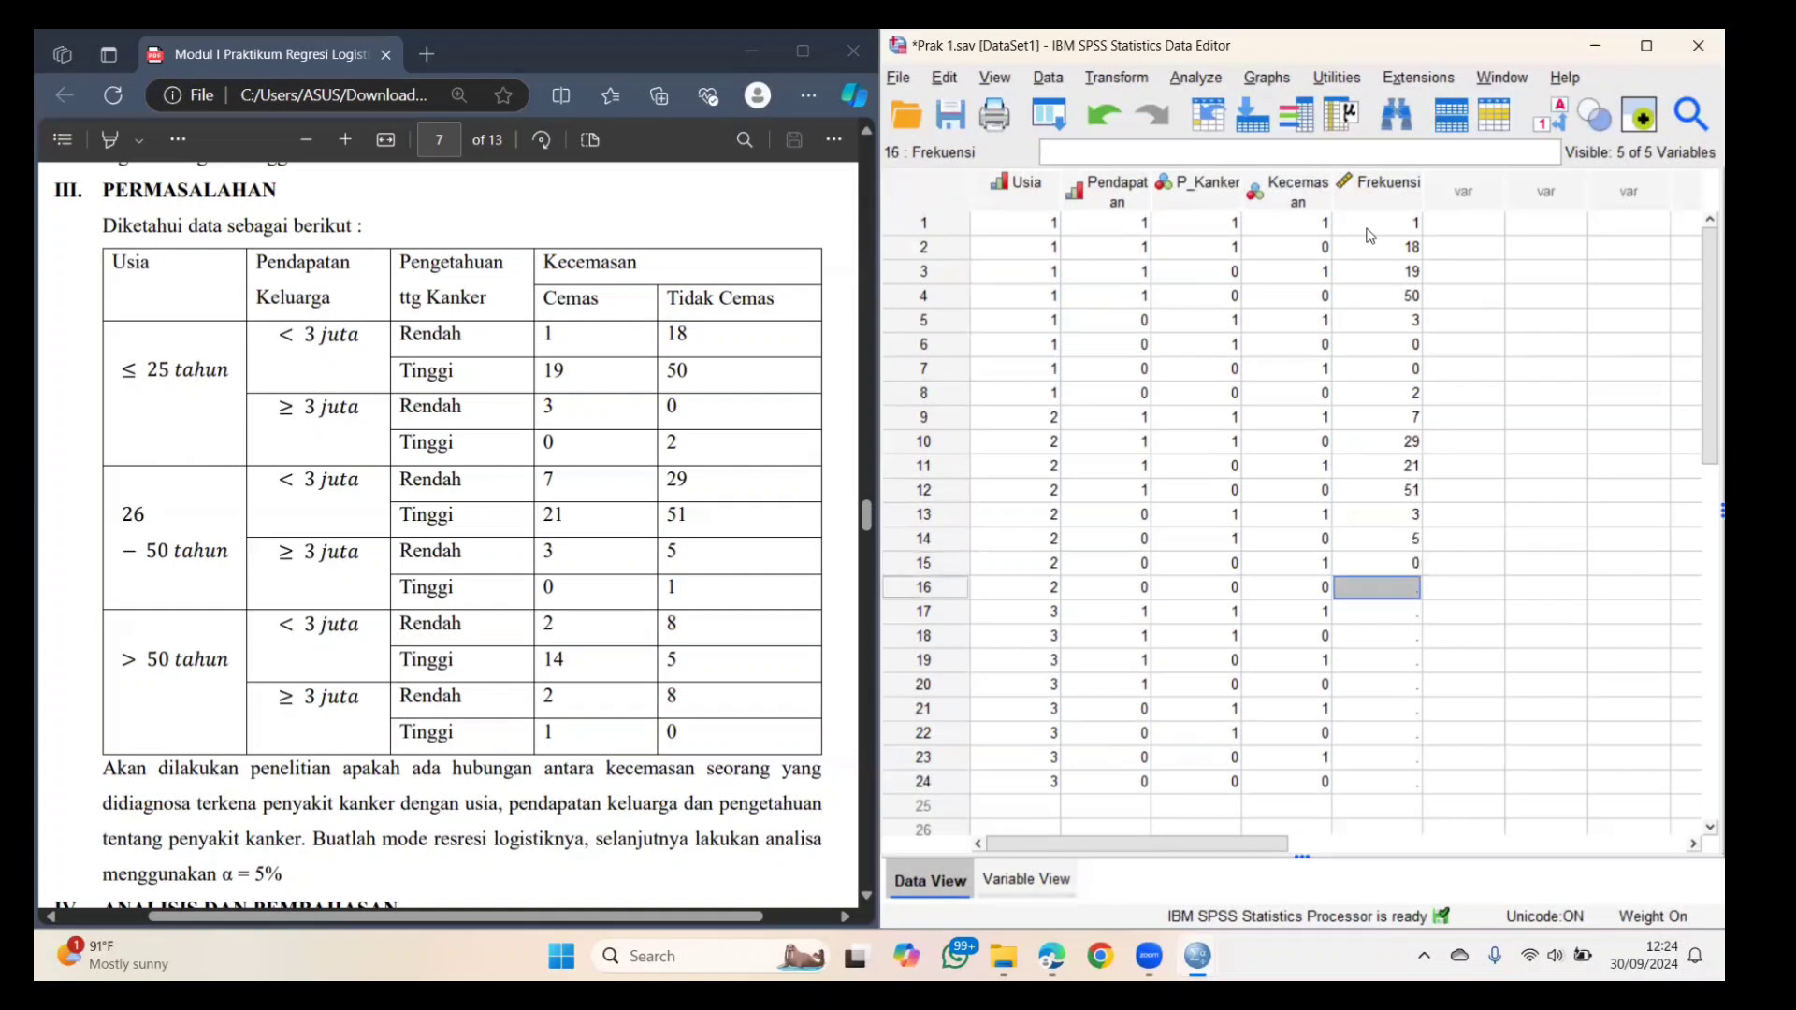
text(1)
key(Return)
- Enter the Frekuensi values 2, 8, 14 and 5 in data rows 17 to 20
text(2)
key(Return)
text(8)
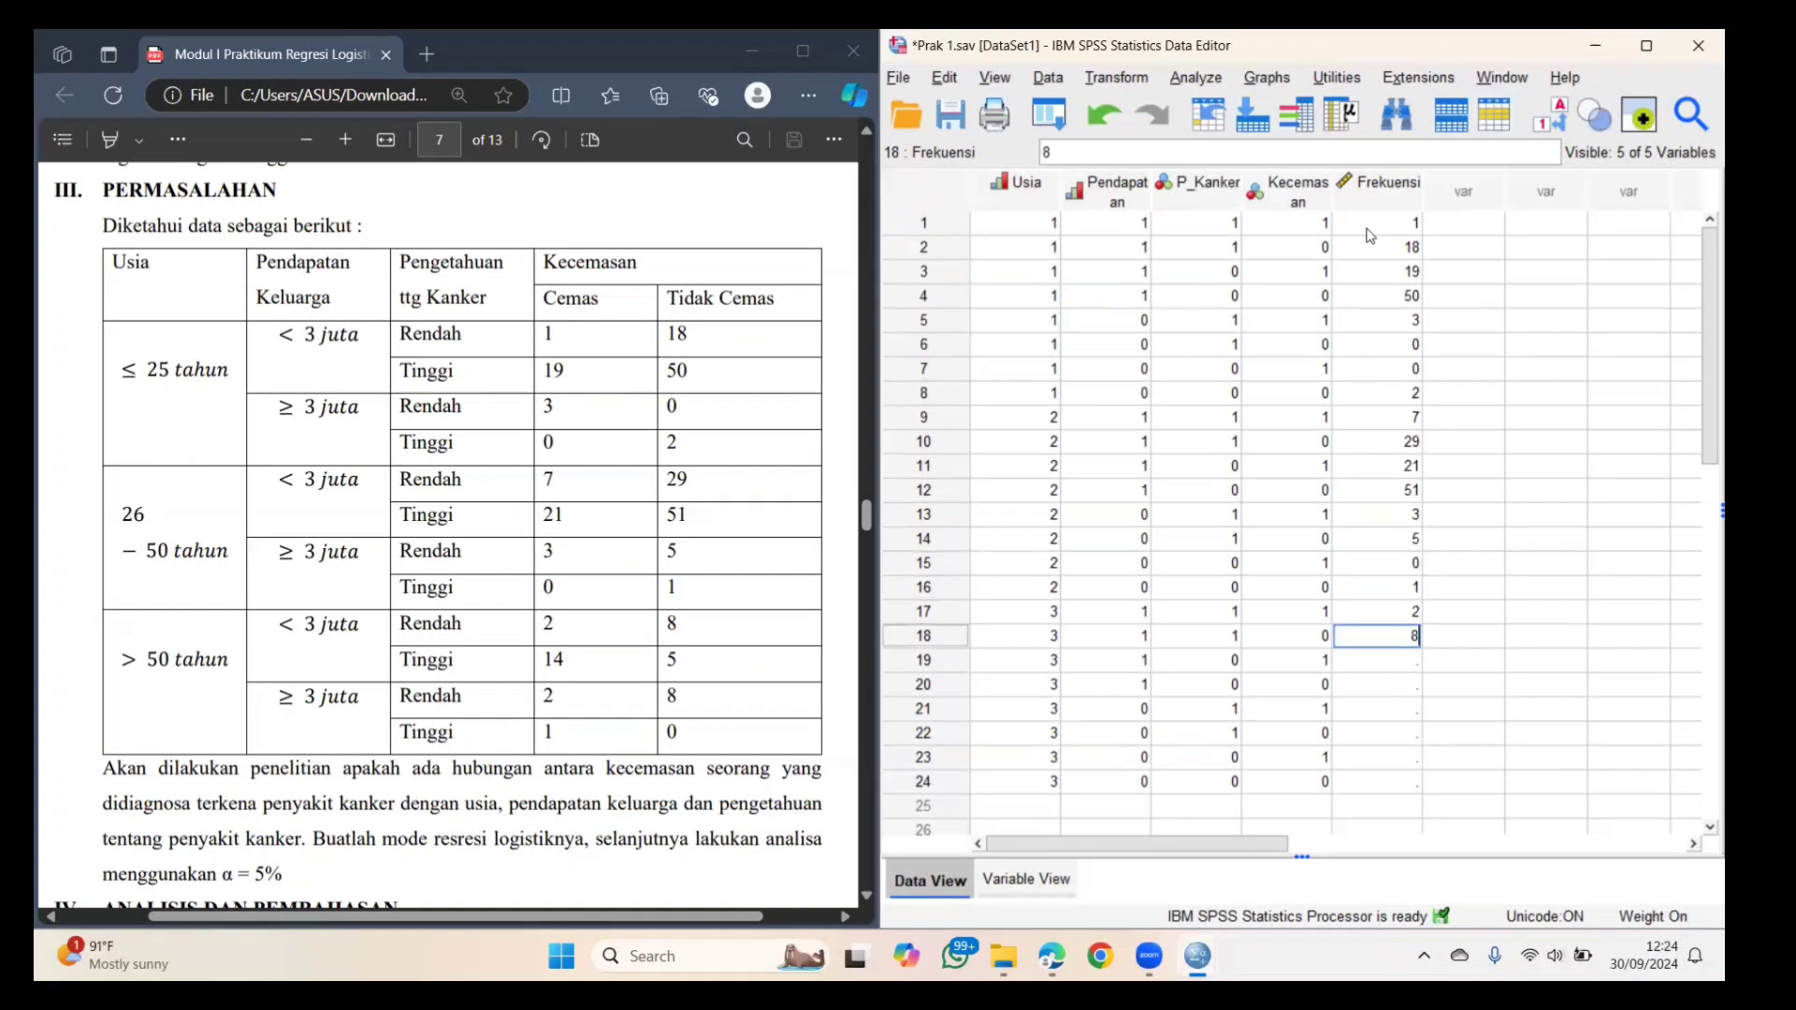
key(Return)
text(15)
key(Return)
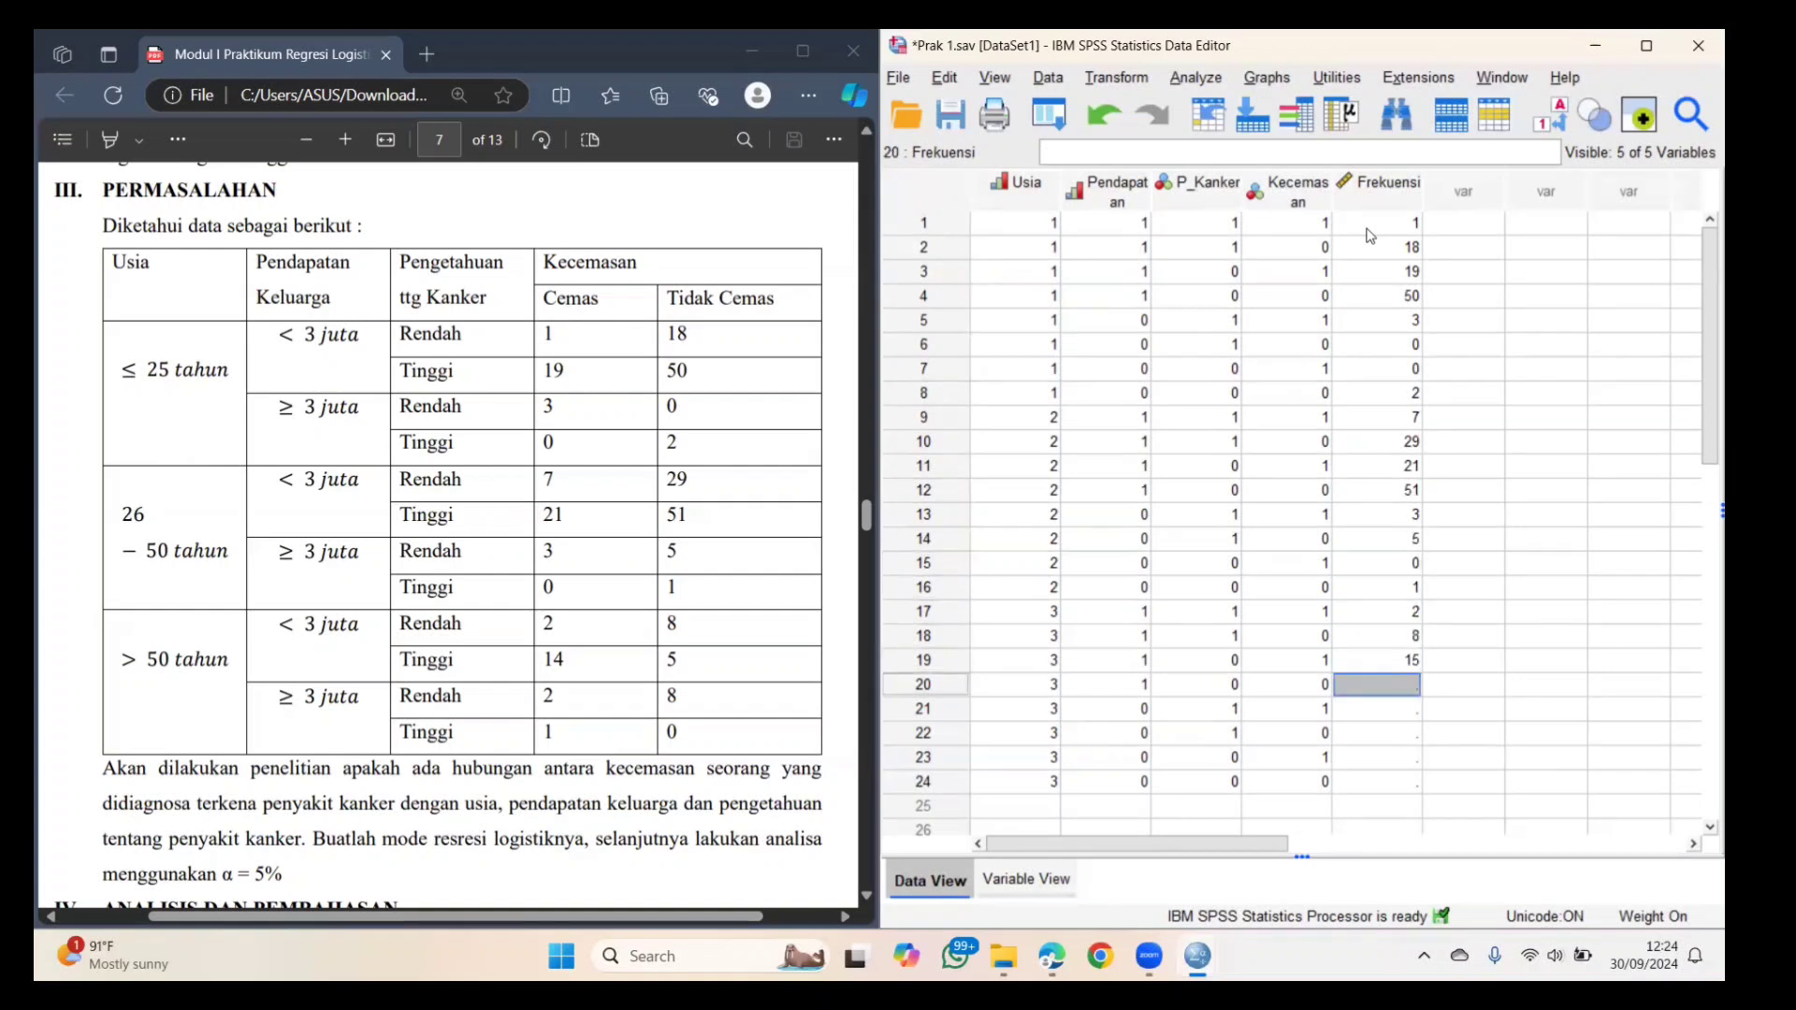
key(Up)
text(14)
key(Return)
text(5)
key(Return)
- Enter the Frekuensi values 2, 8, 1 and 0 in data rows 21 to 24
text(2)
key(Return)
text(8)
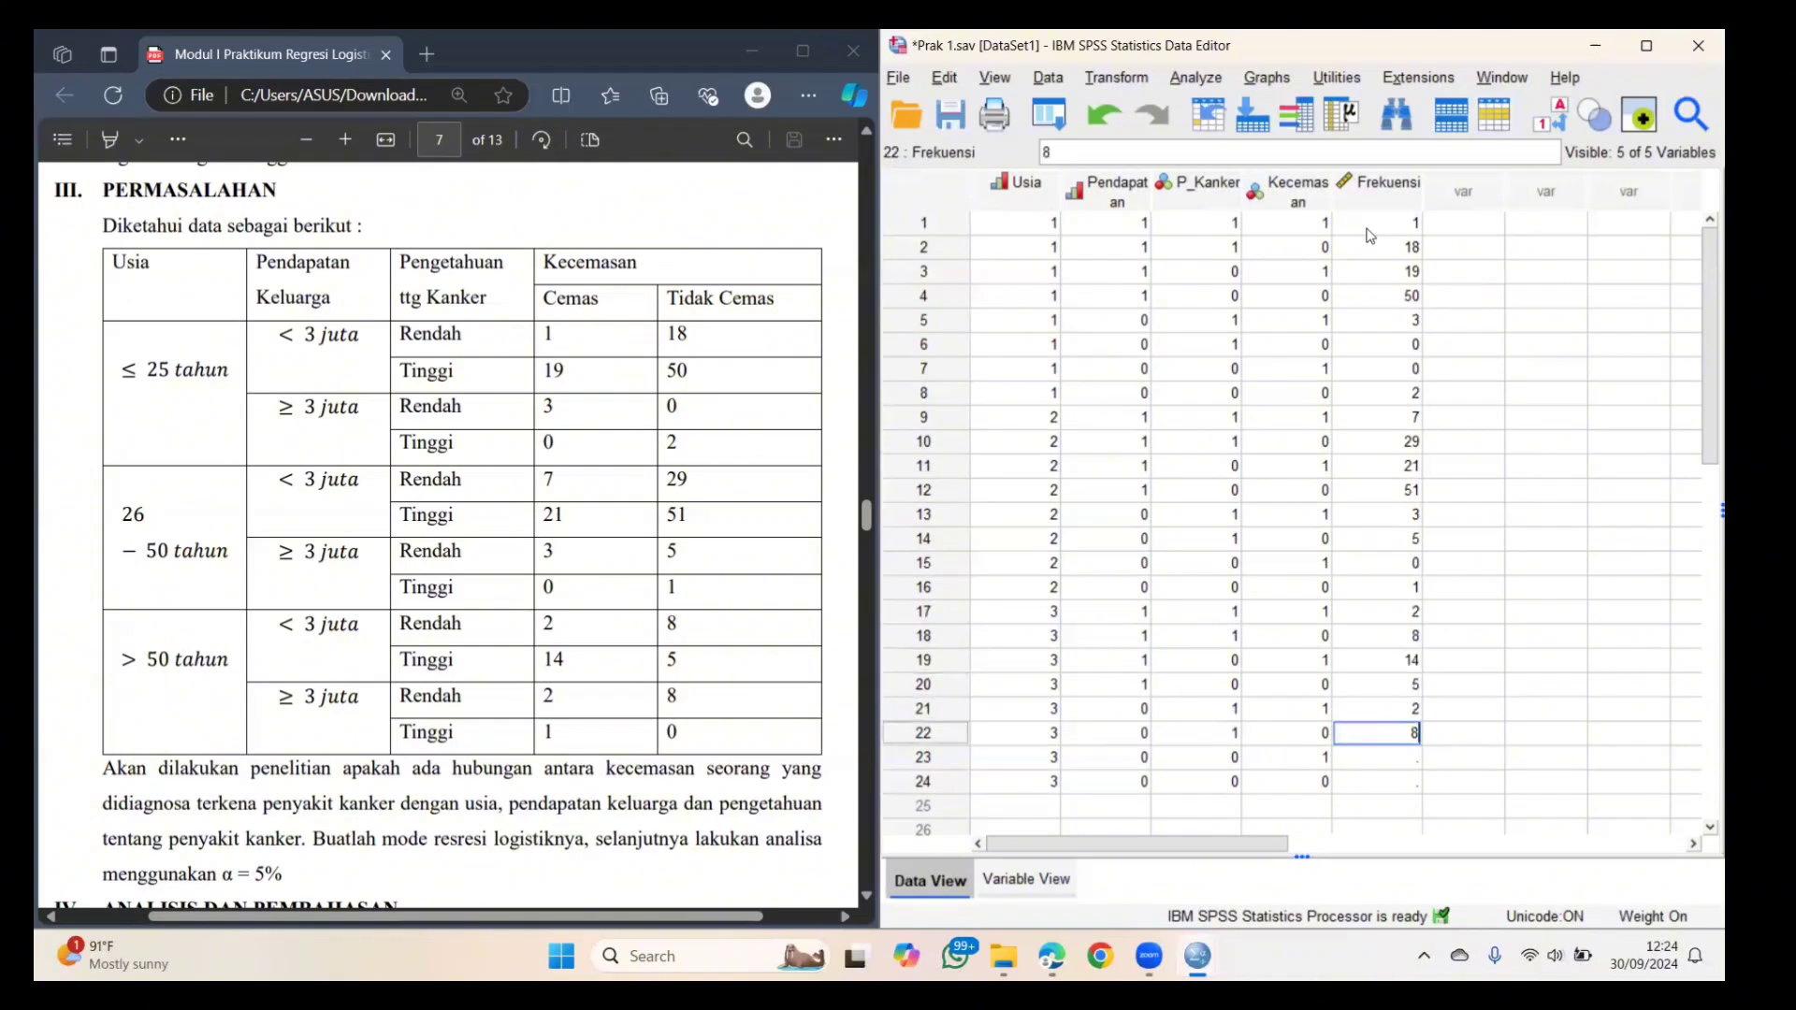
key(Return)
text(1)
key(Return)
text(0)
key(Return)
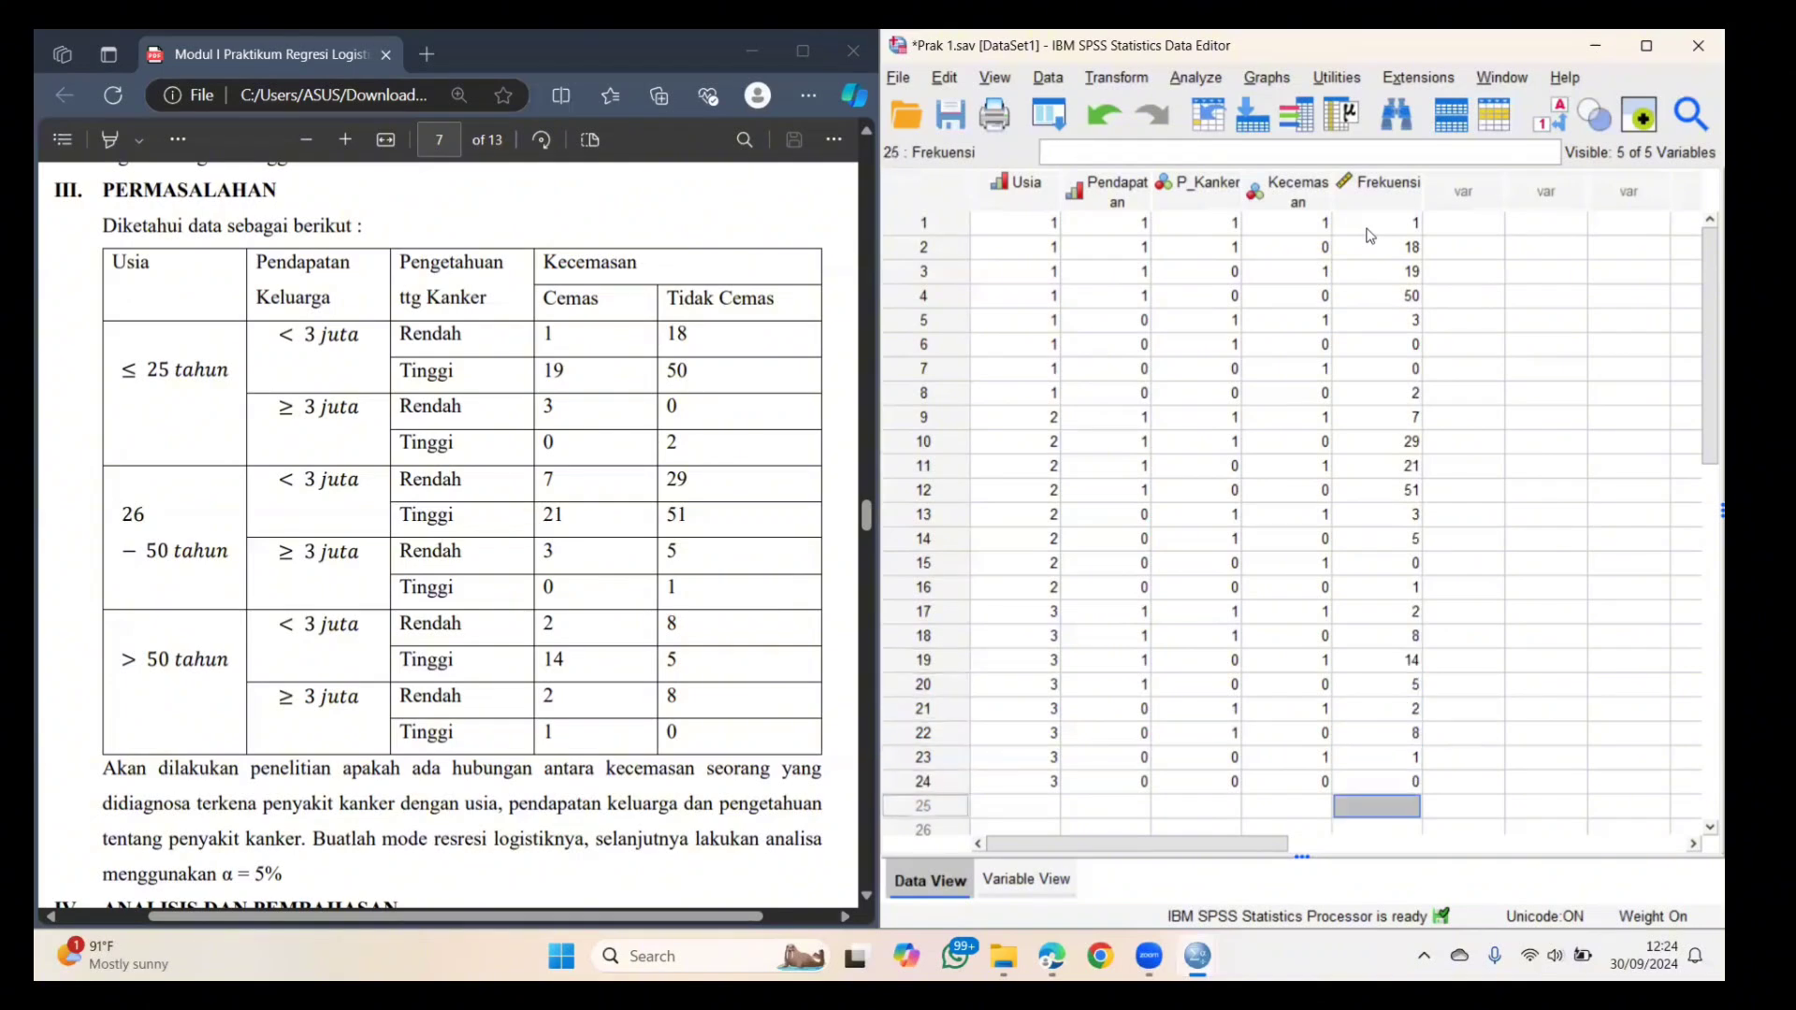
- Maximize the data editor window and weight the cases by Frekuensi as the frequency variable
click(1649, 48)
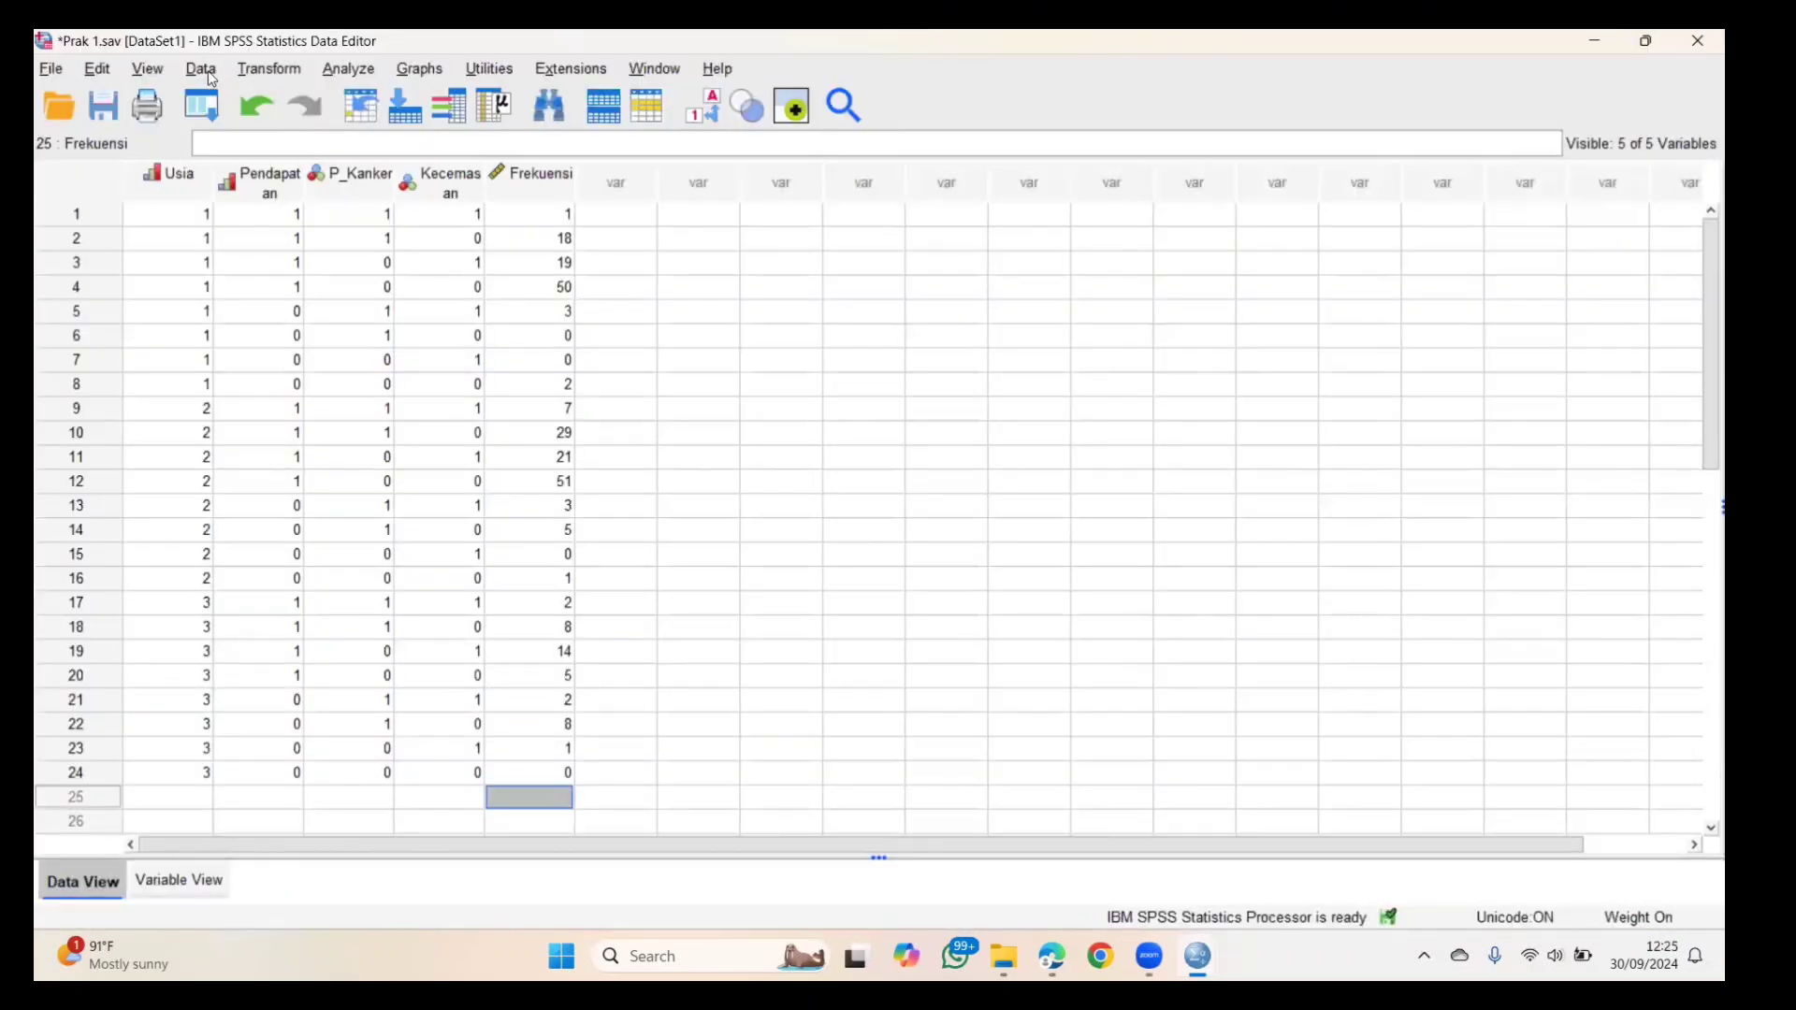
click(203, 68)
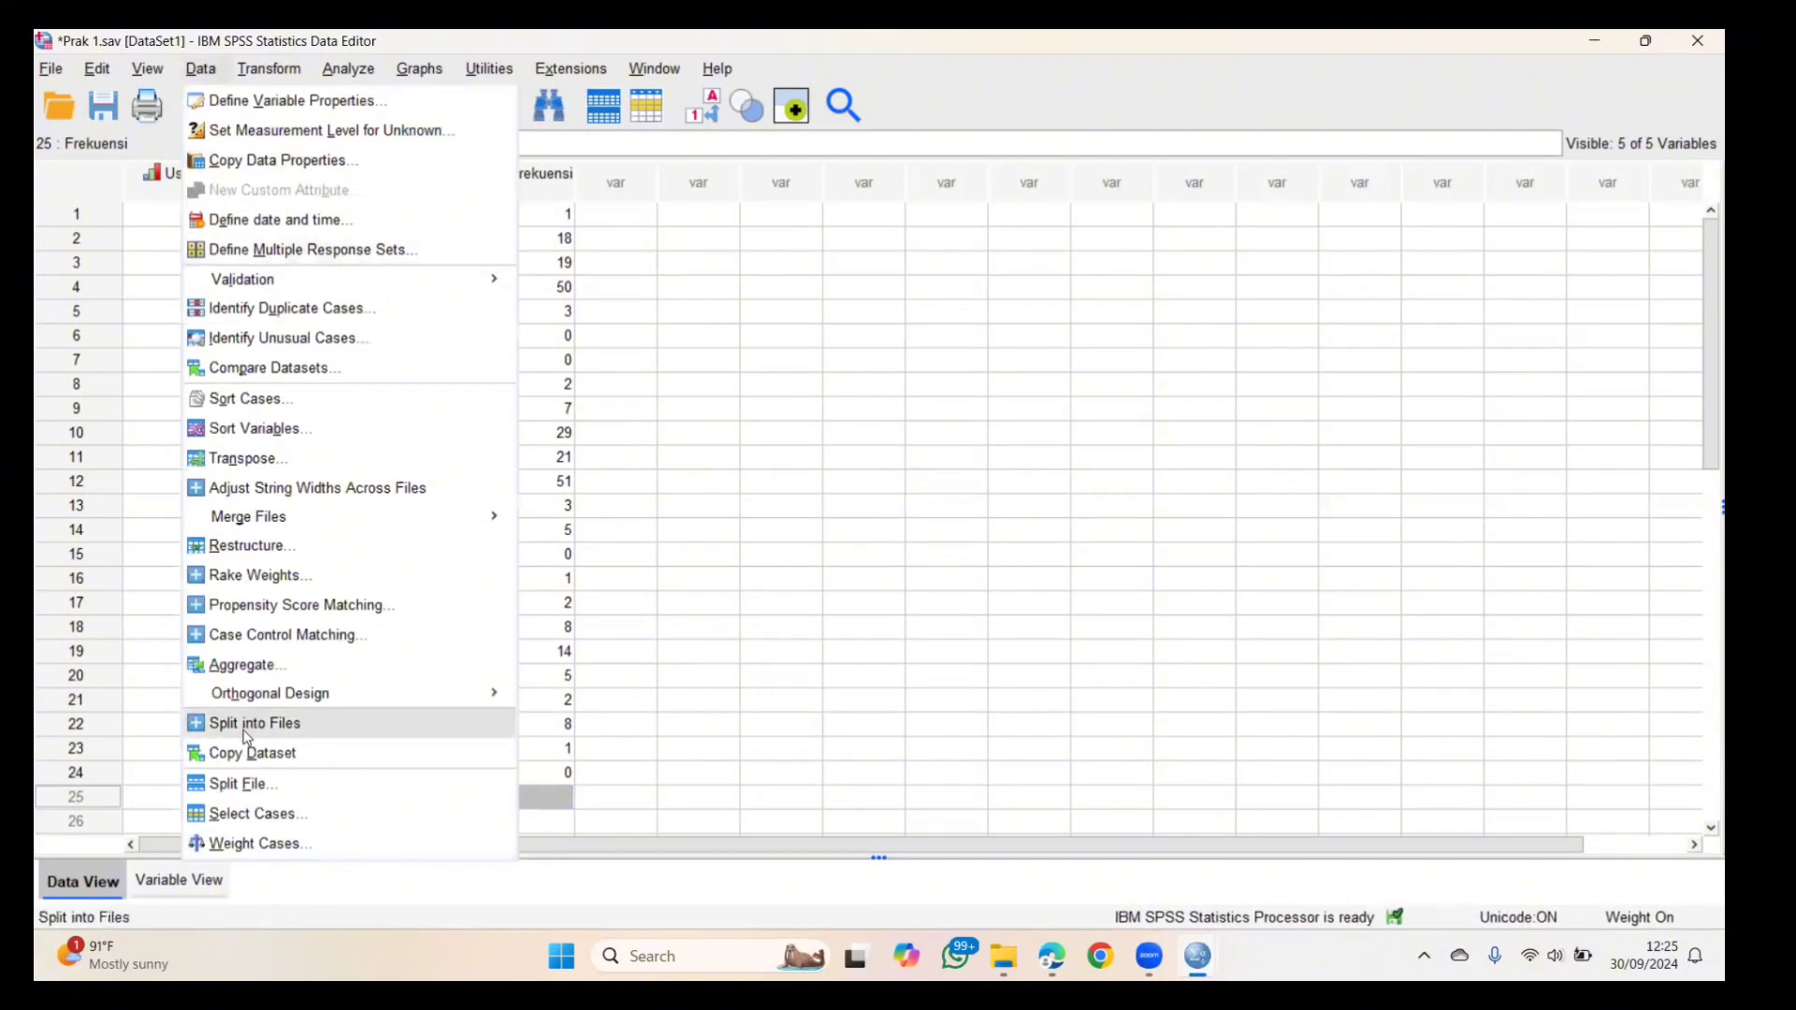
click(280, 845)
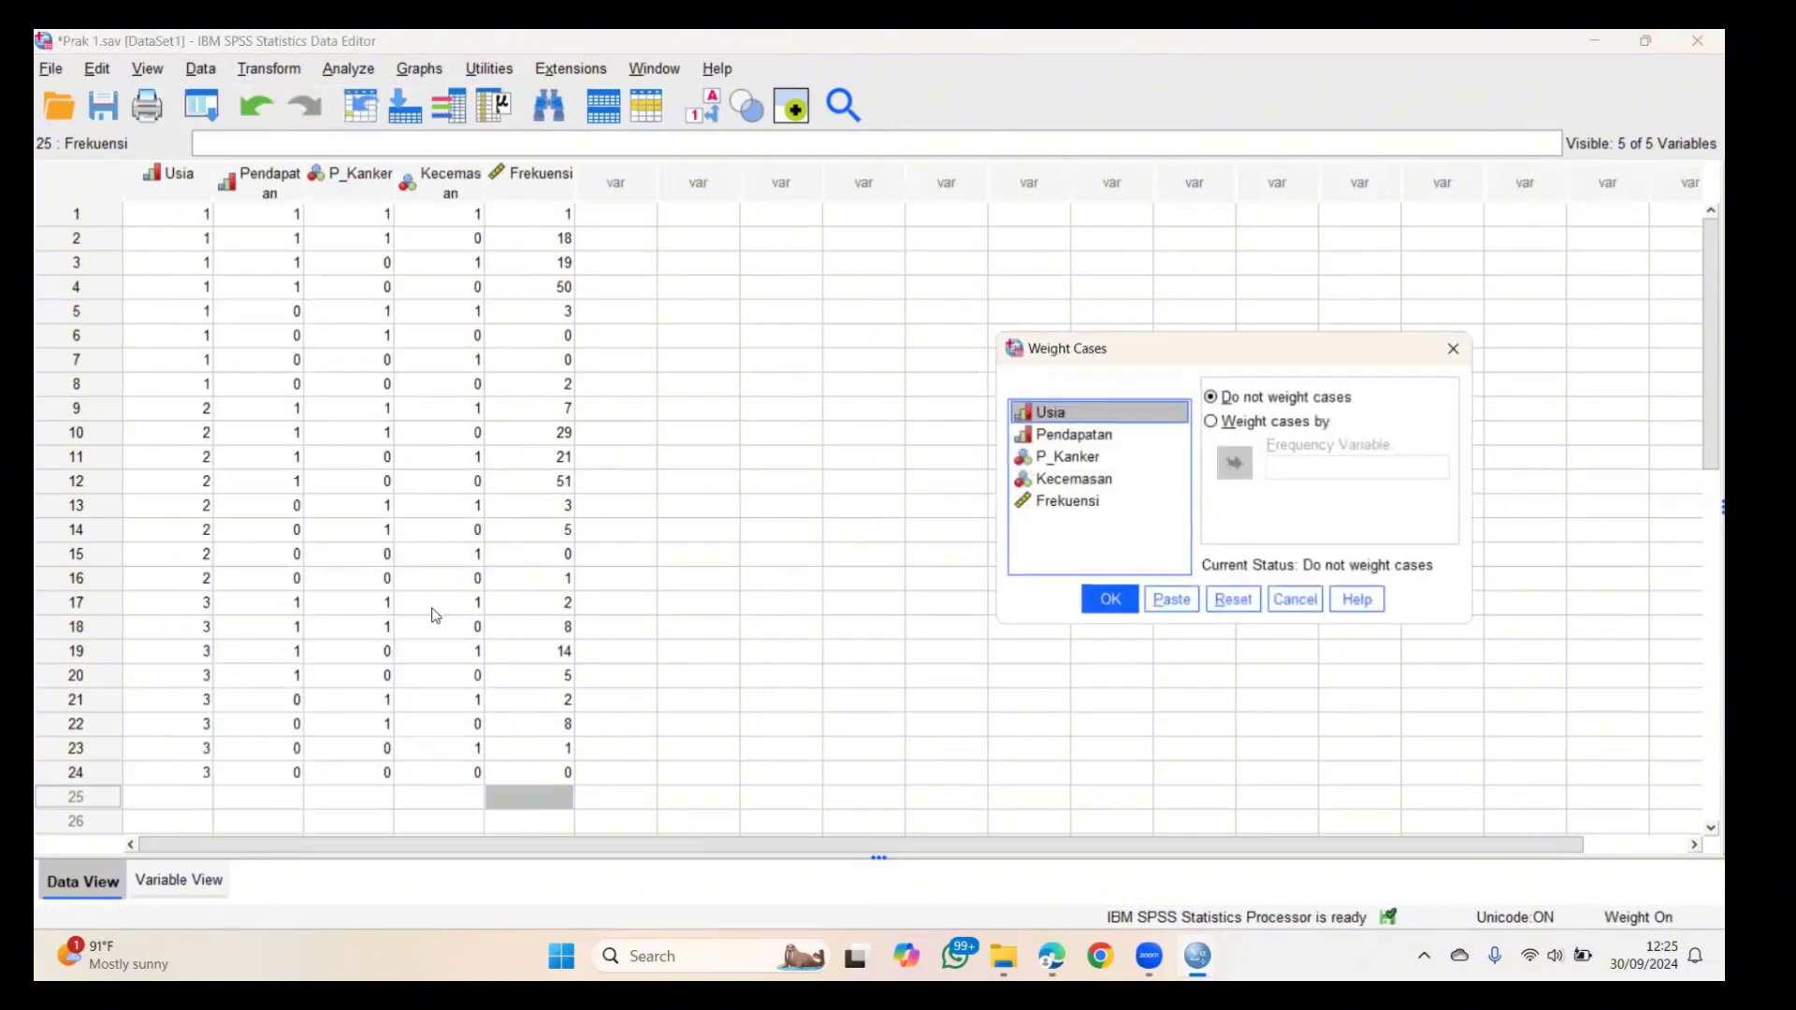
drag(1259, 367, 904, 311)
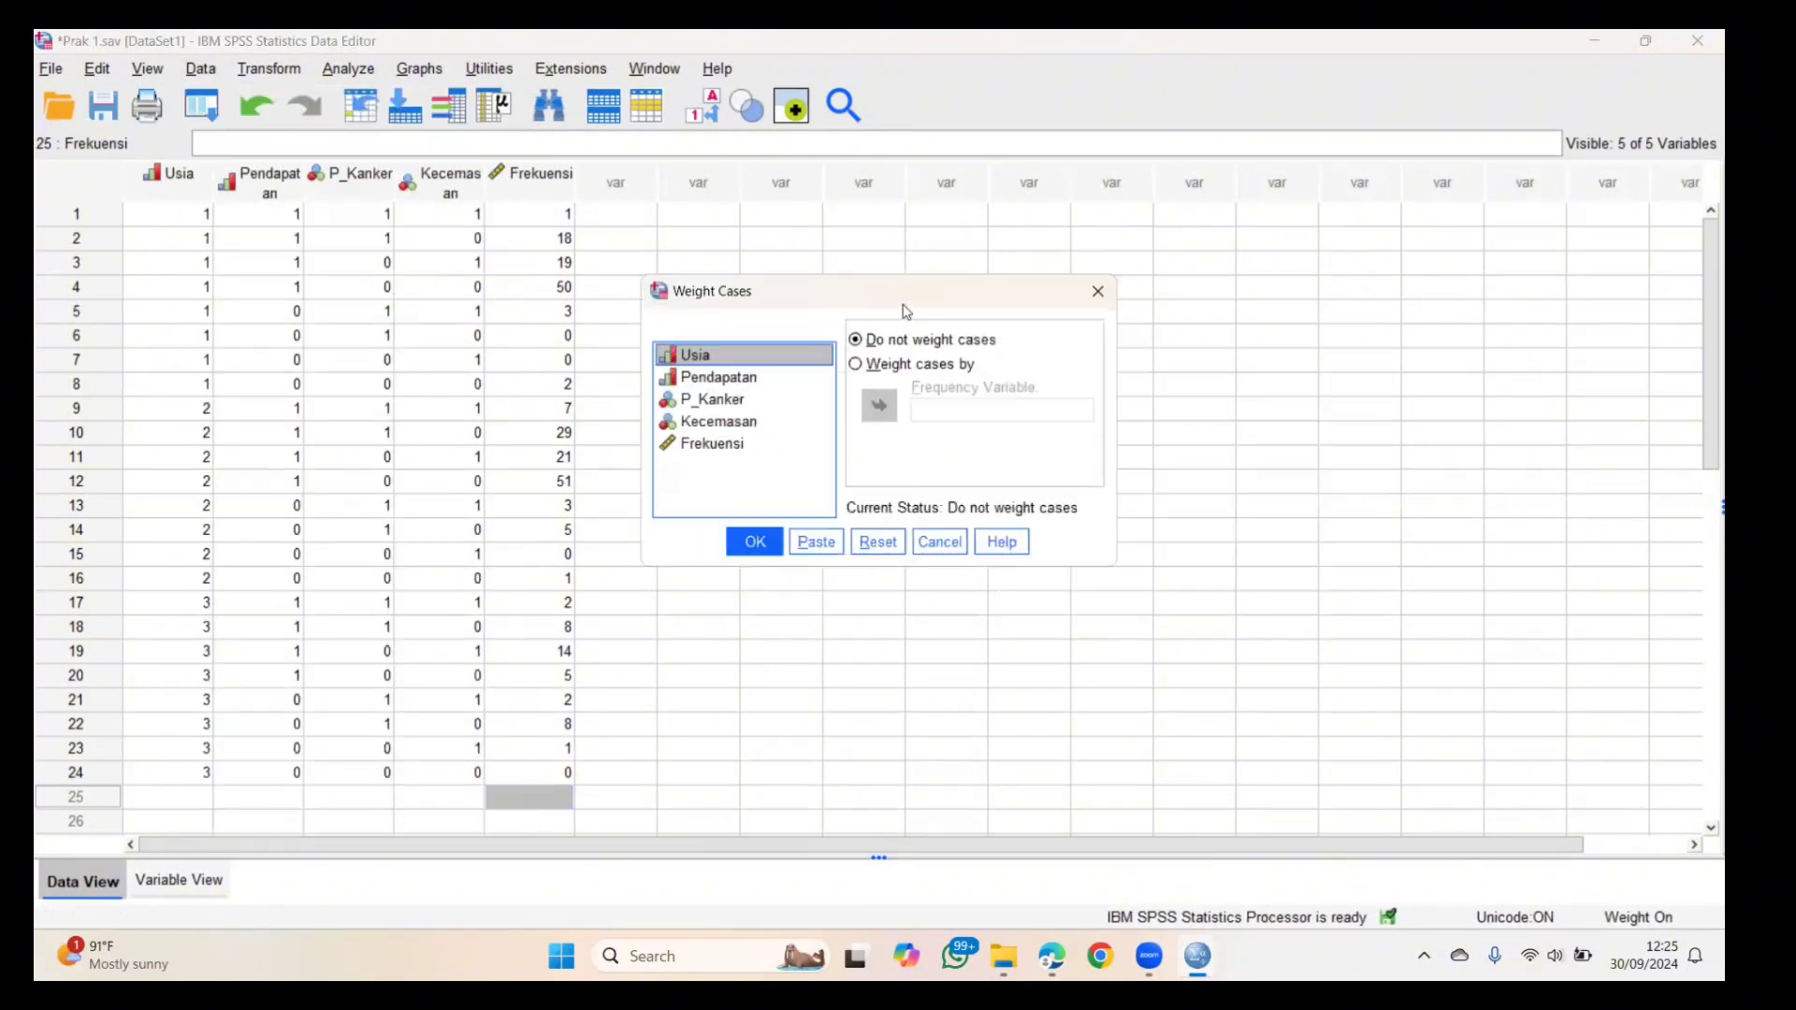
click(901, 368)
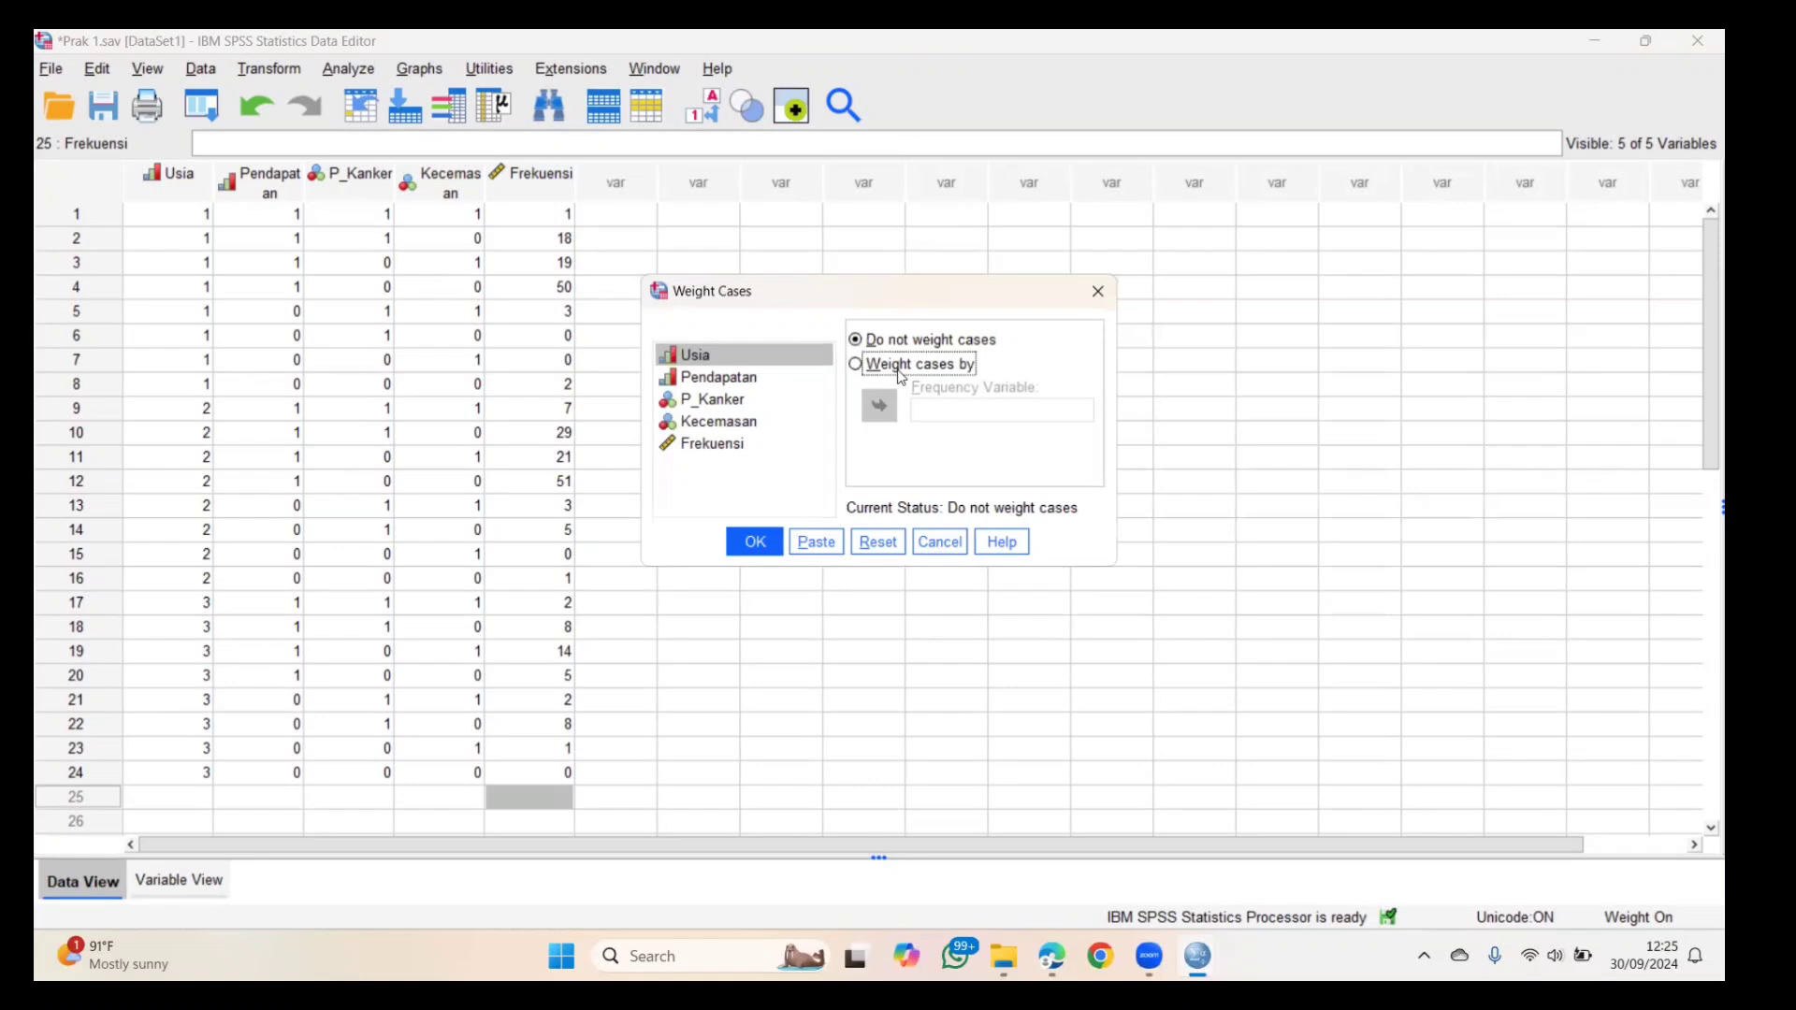
click(730, 450)
click(877, 409)
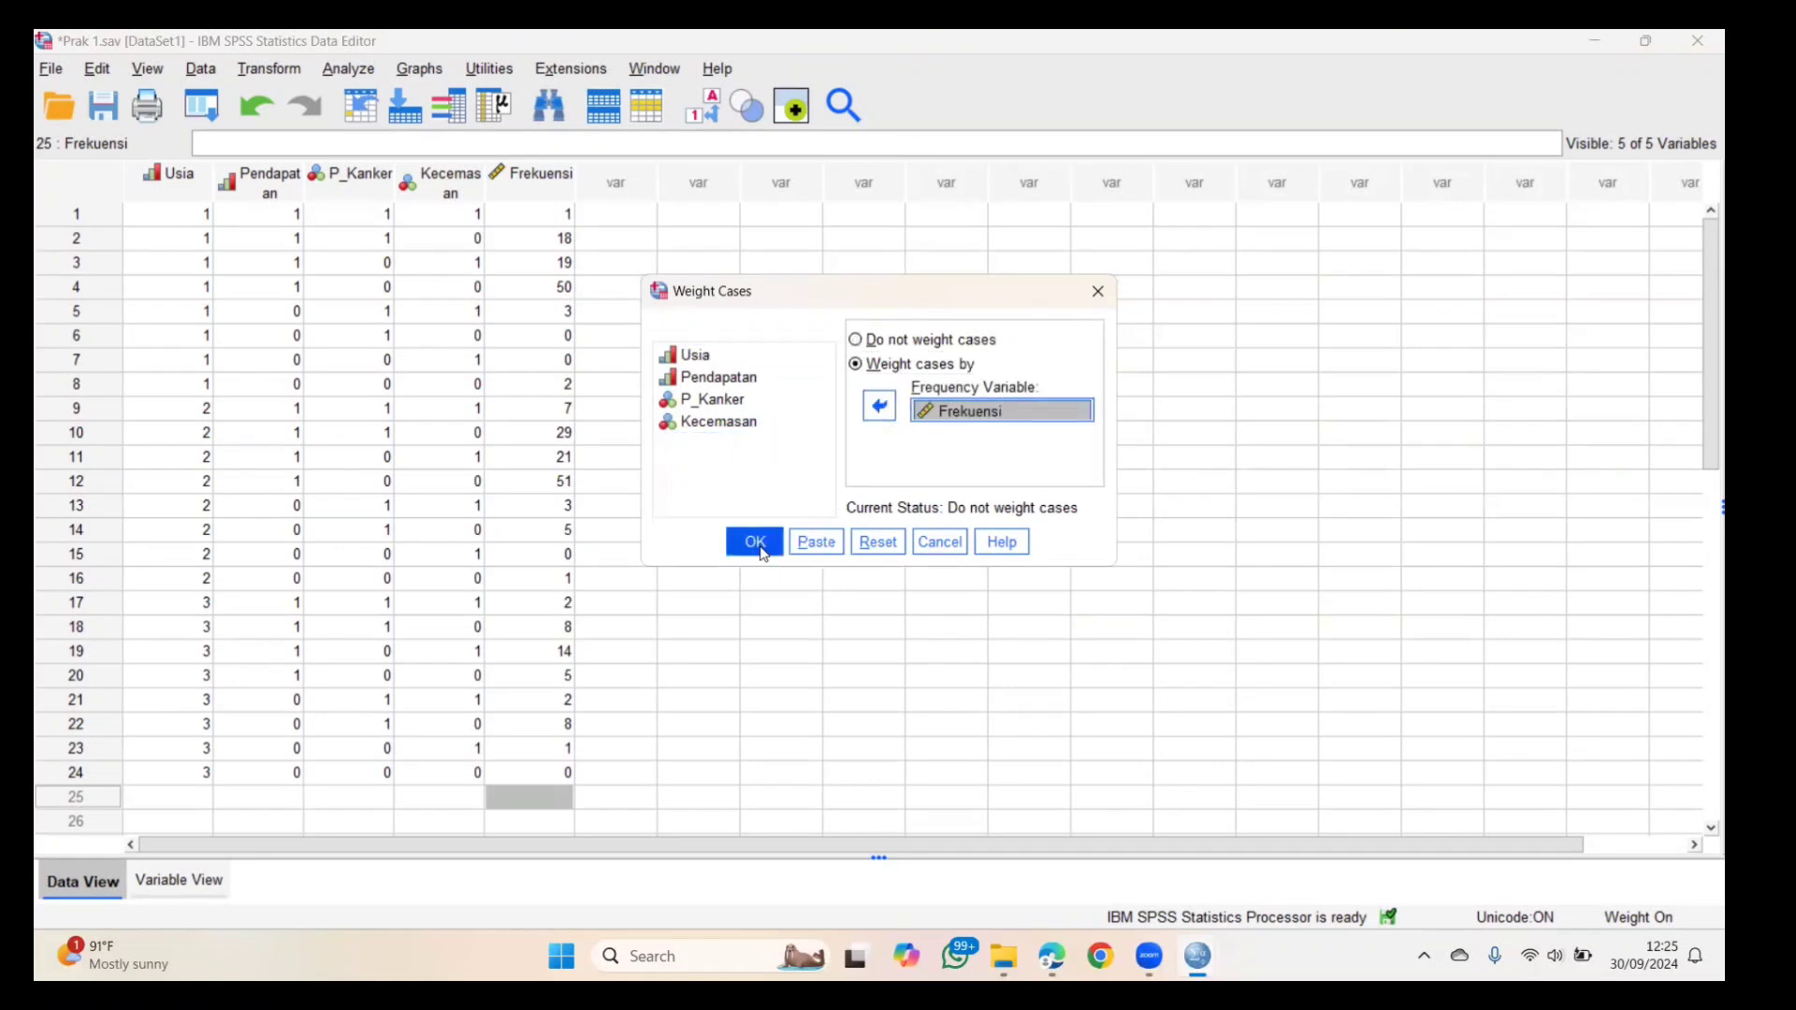
click(755, 543)
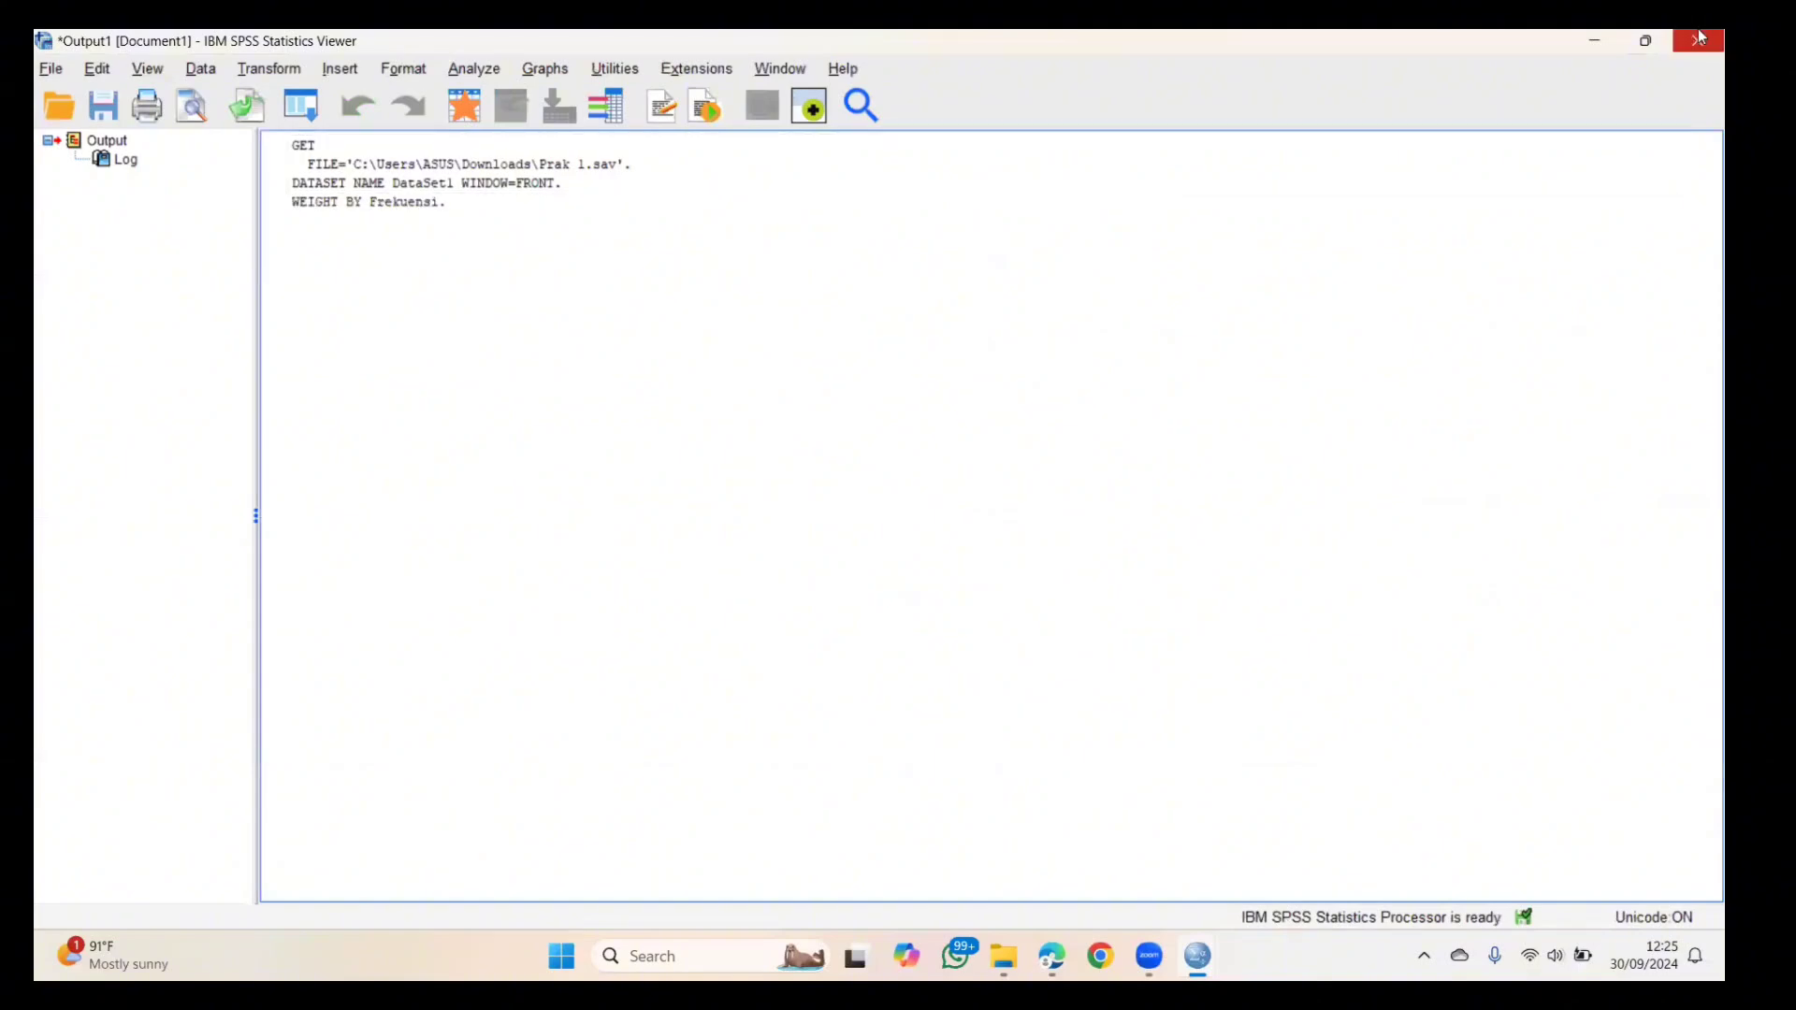
- Return to the data editor and set up a binary logistic regression with Kecemasan as the dependent variable
click(444, 201)
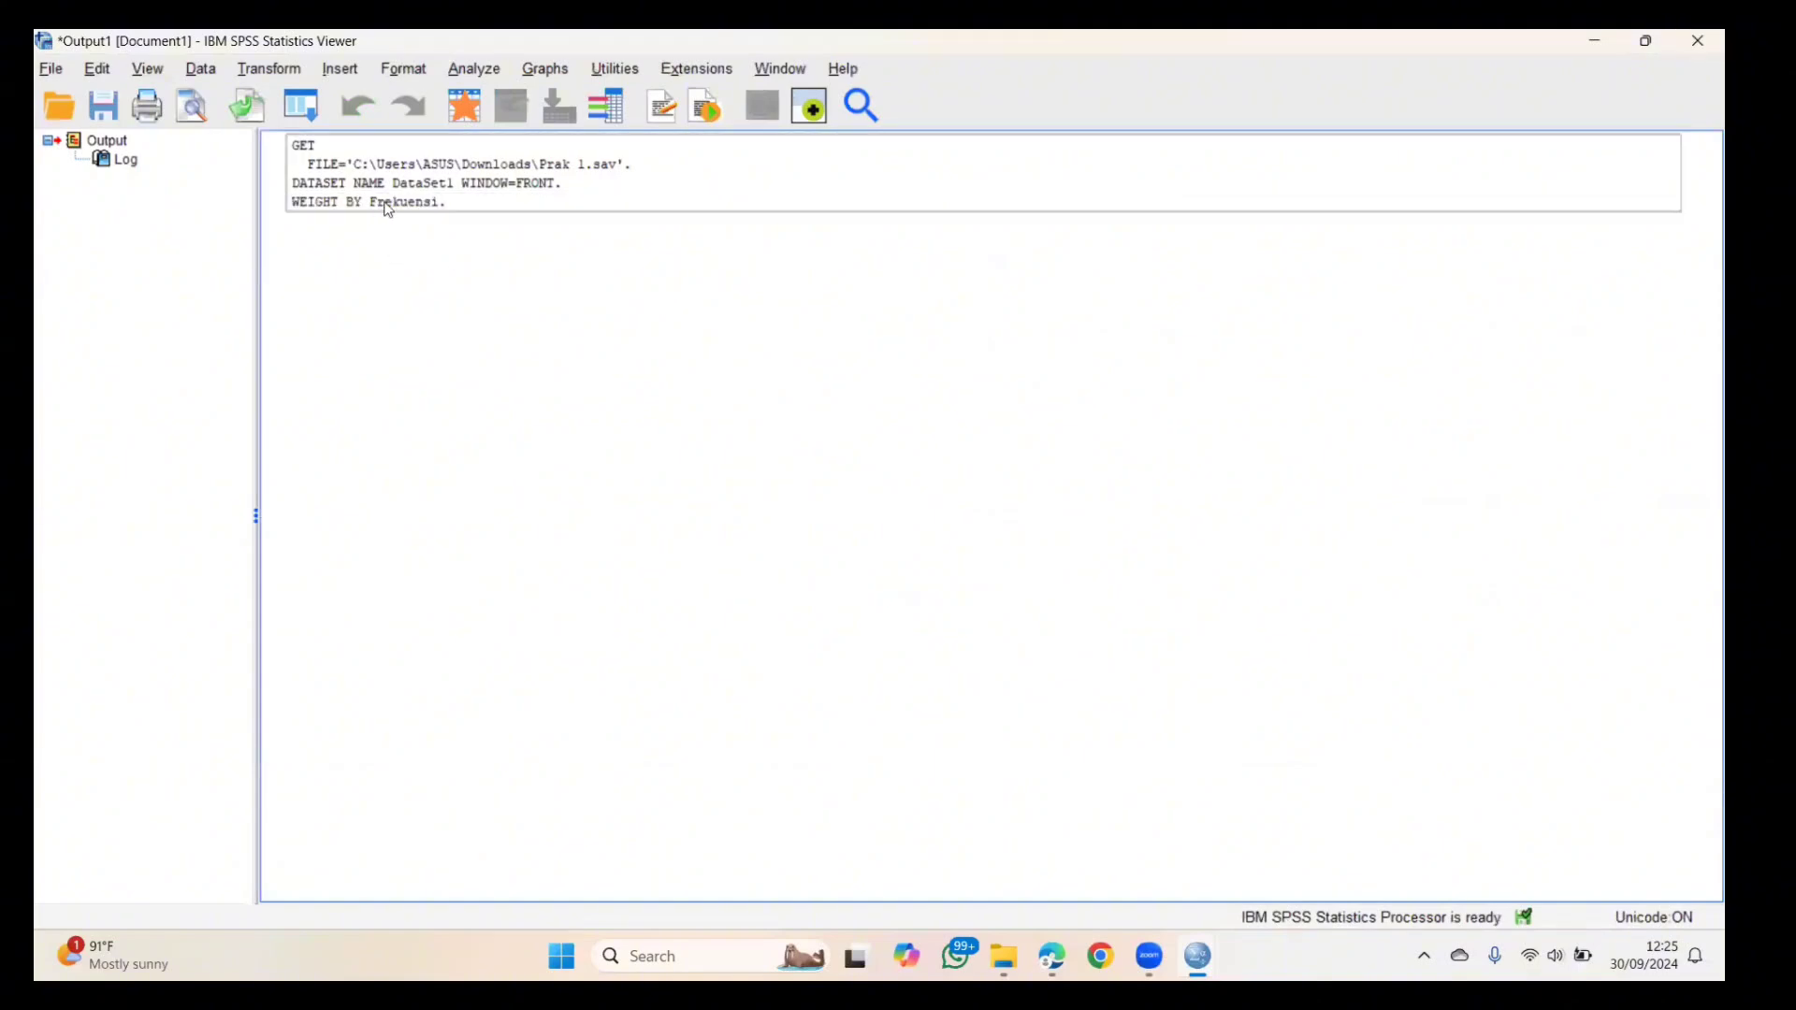
click(1583, 47)
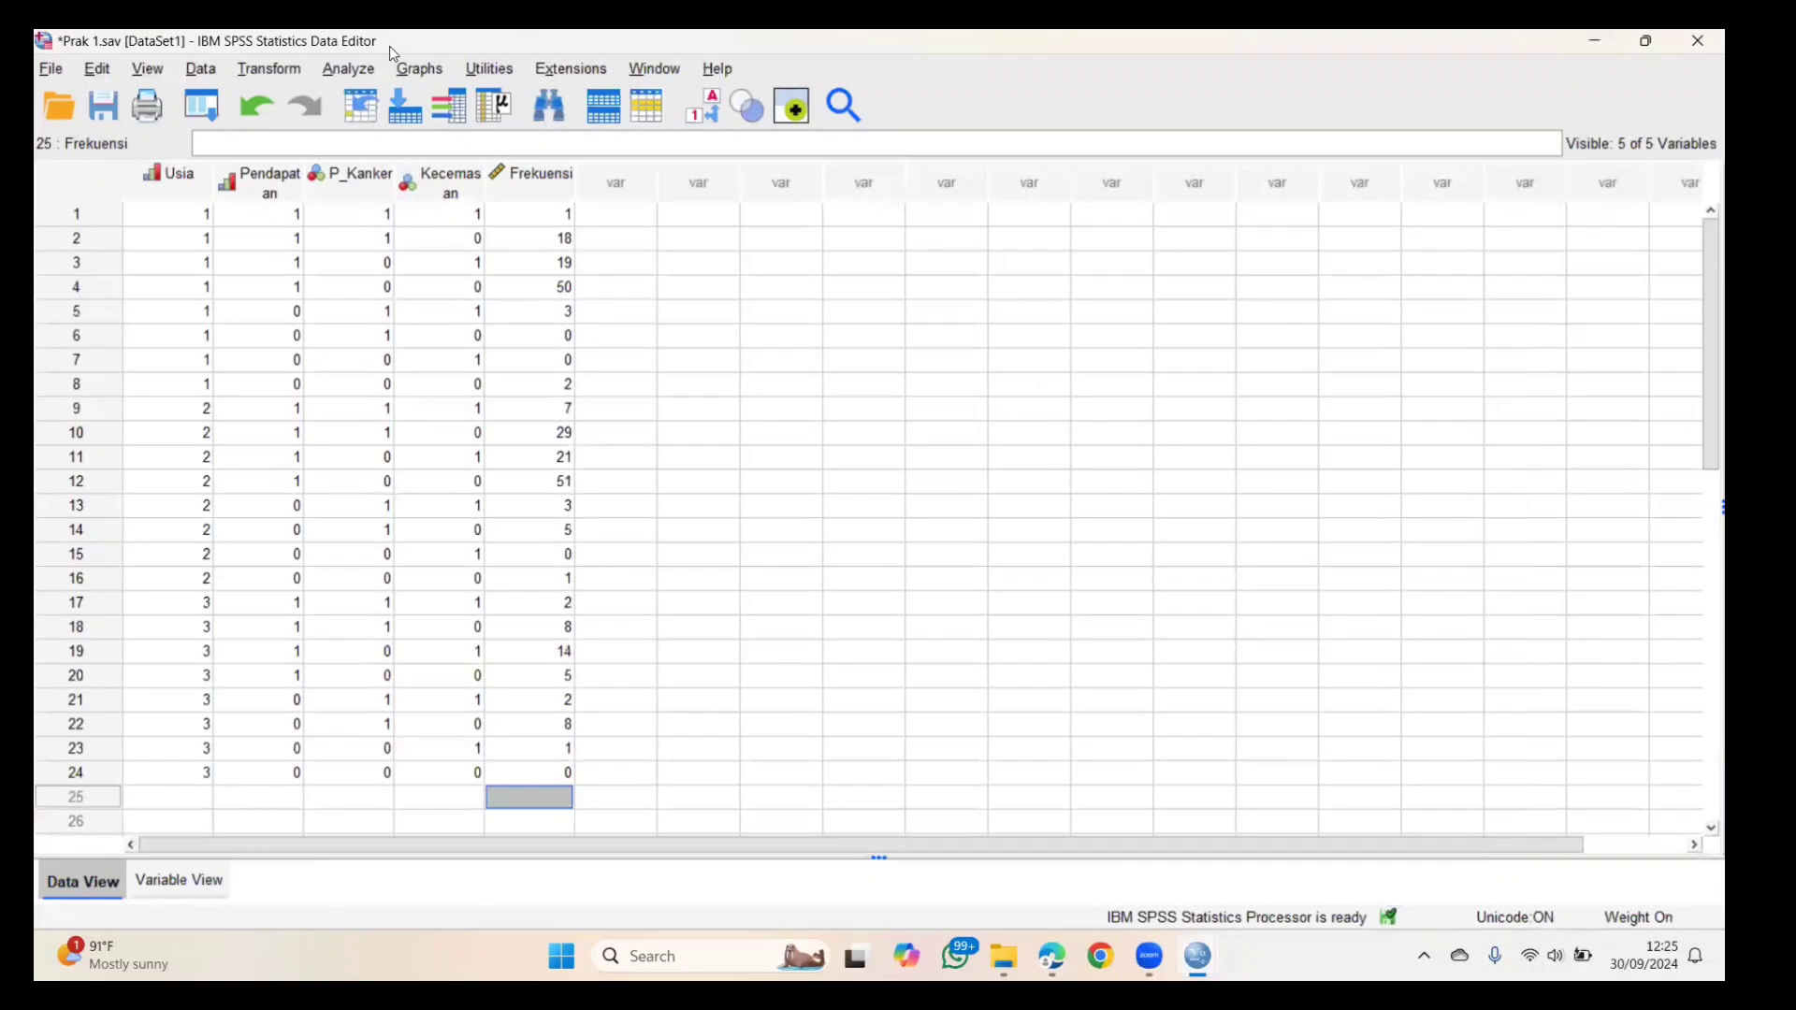
click(365, 68)
mouse_move(393, 387)
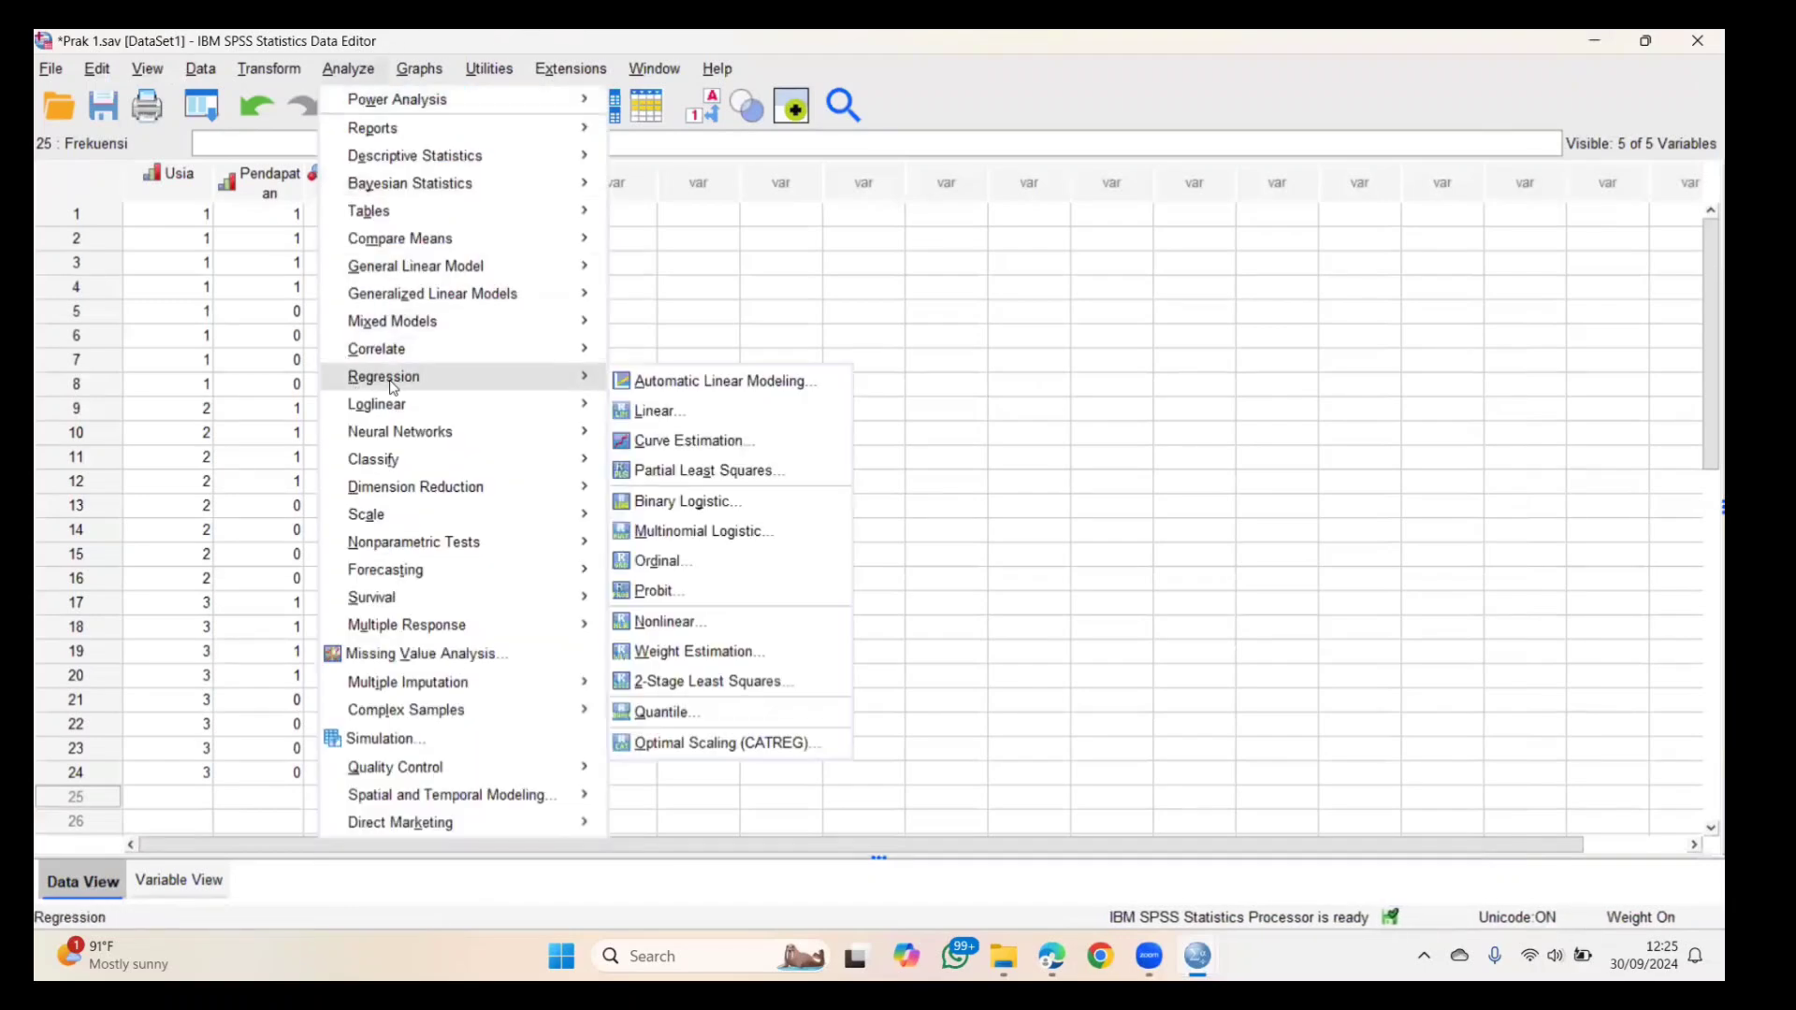
click(672, 511)
drag(1153, 268, 780, 268)
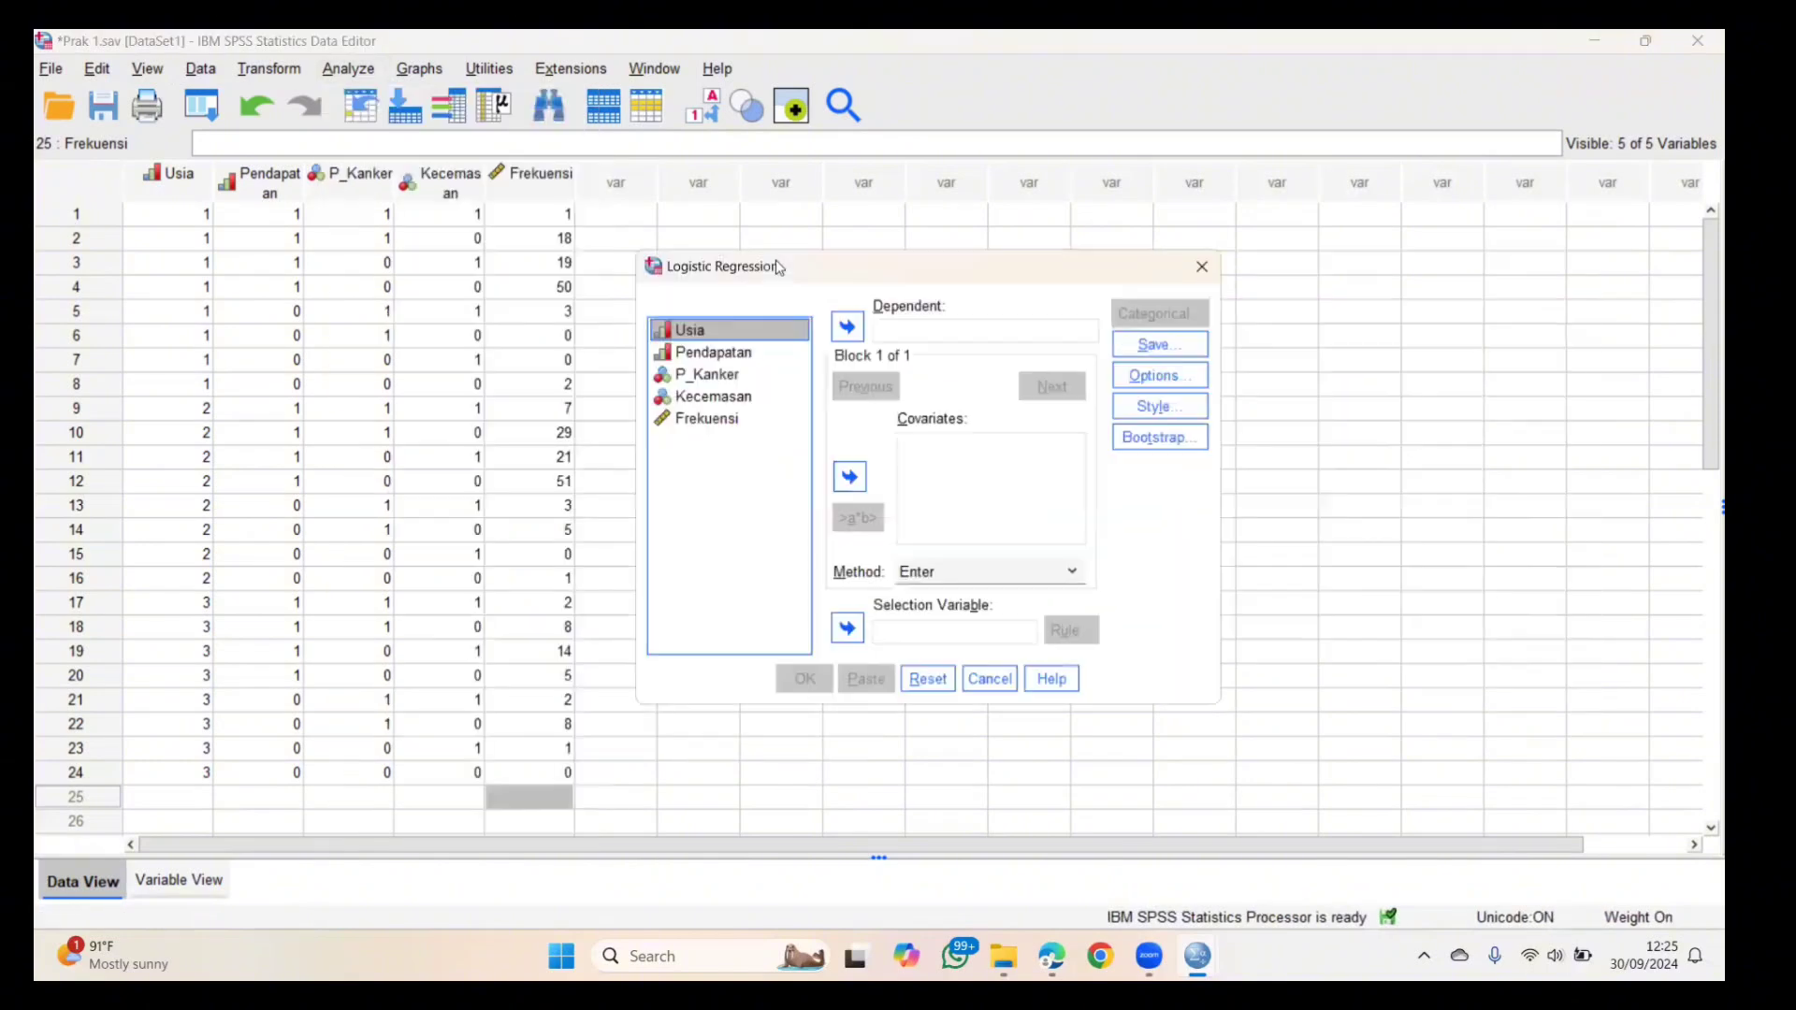
click(929, 335)
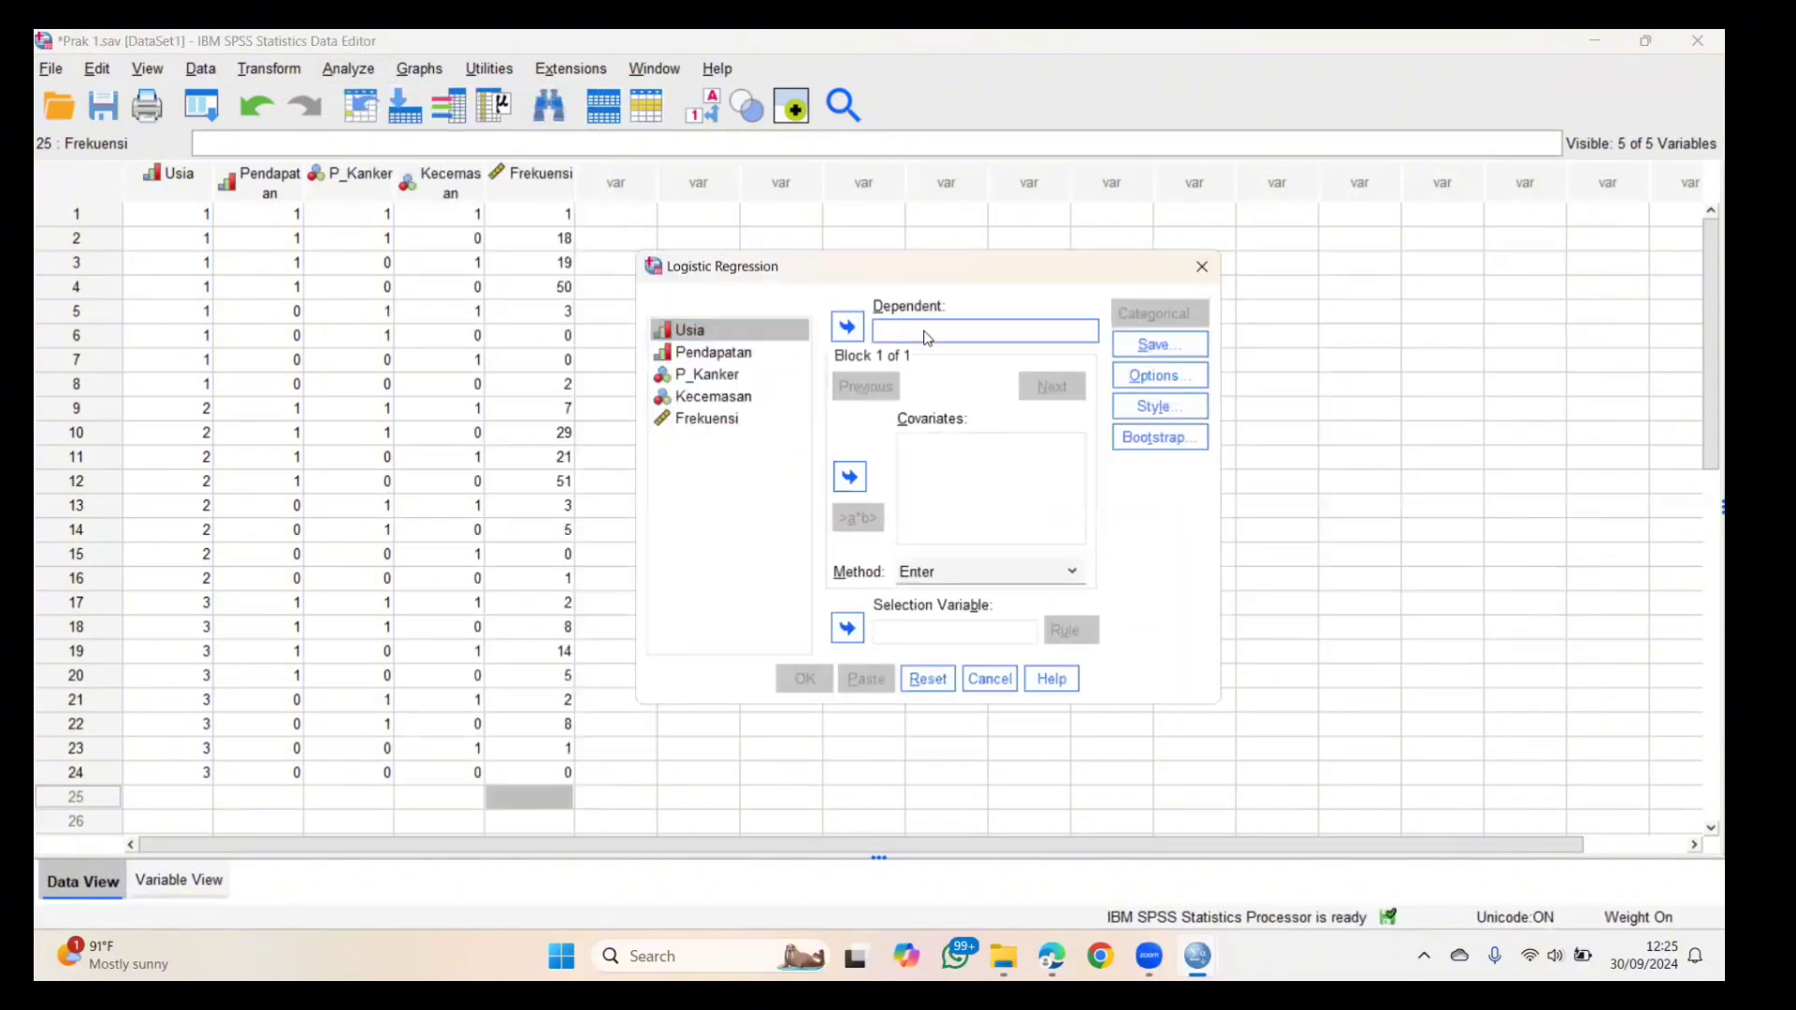
click(732, 397)
click(848, 327)
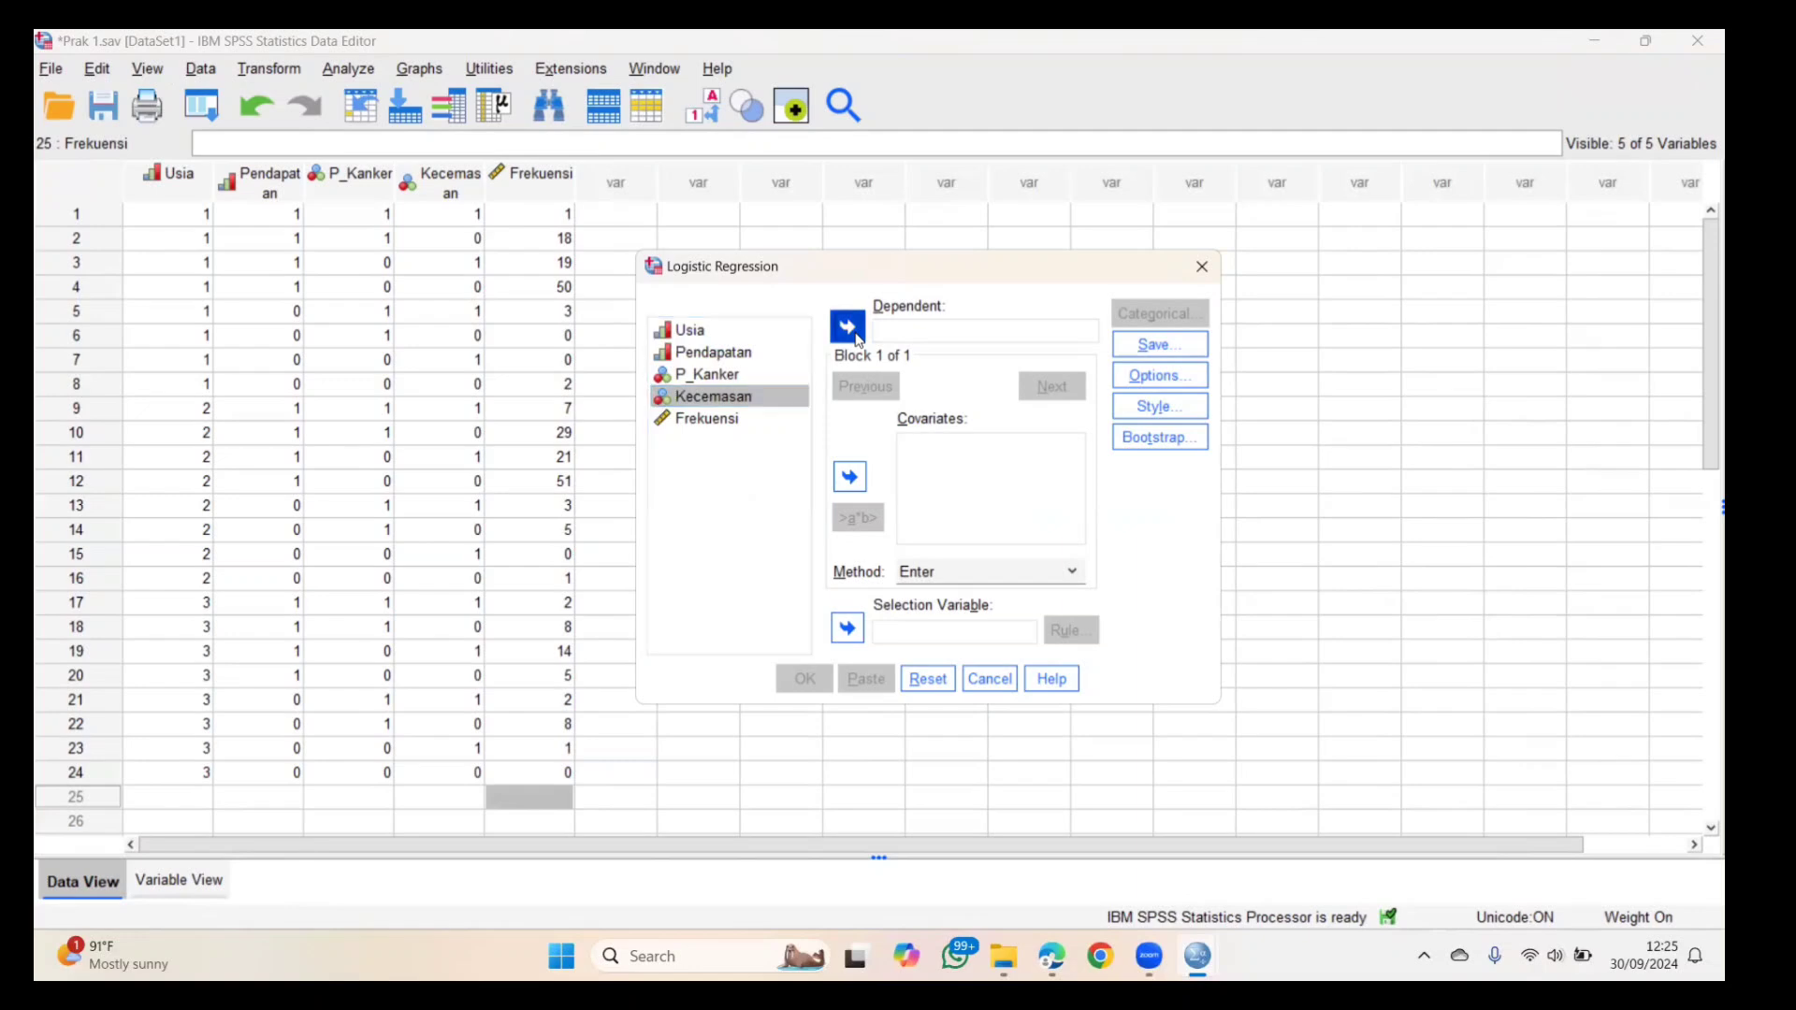
- Add Usia, Pendapatan and P_Kanker as covariates of the logistic regression
click(947, 467)
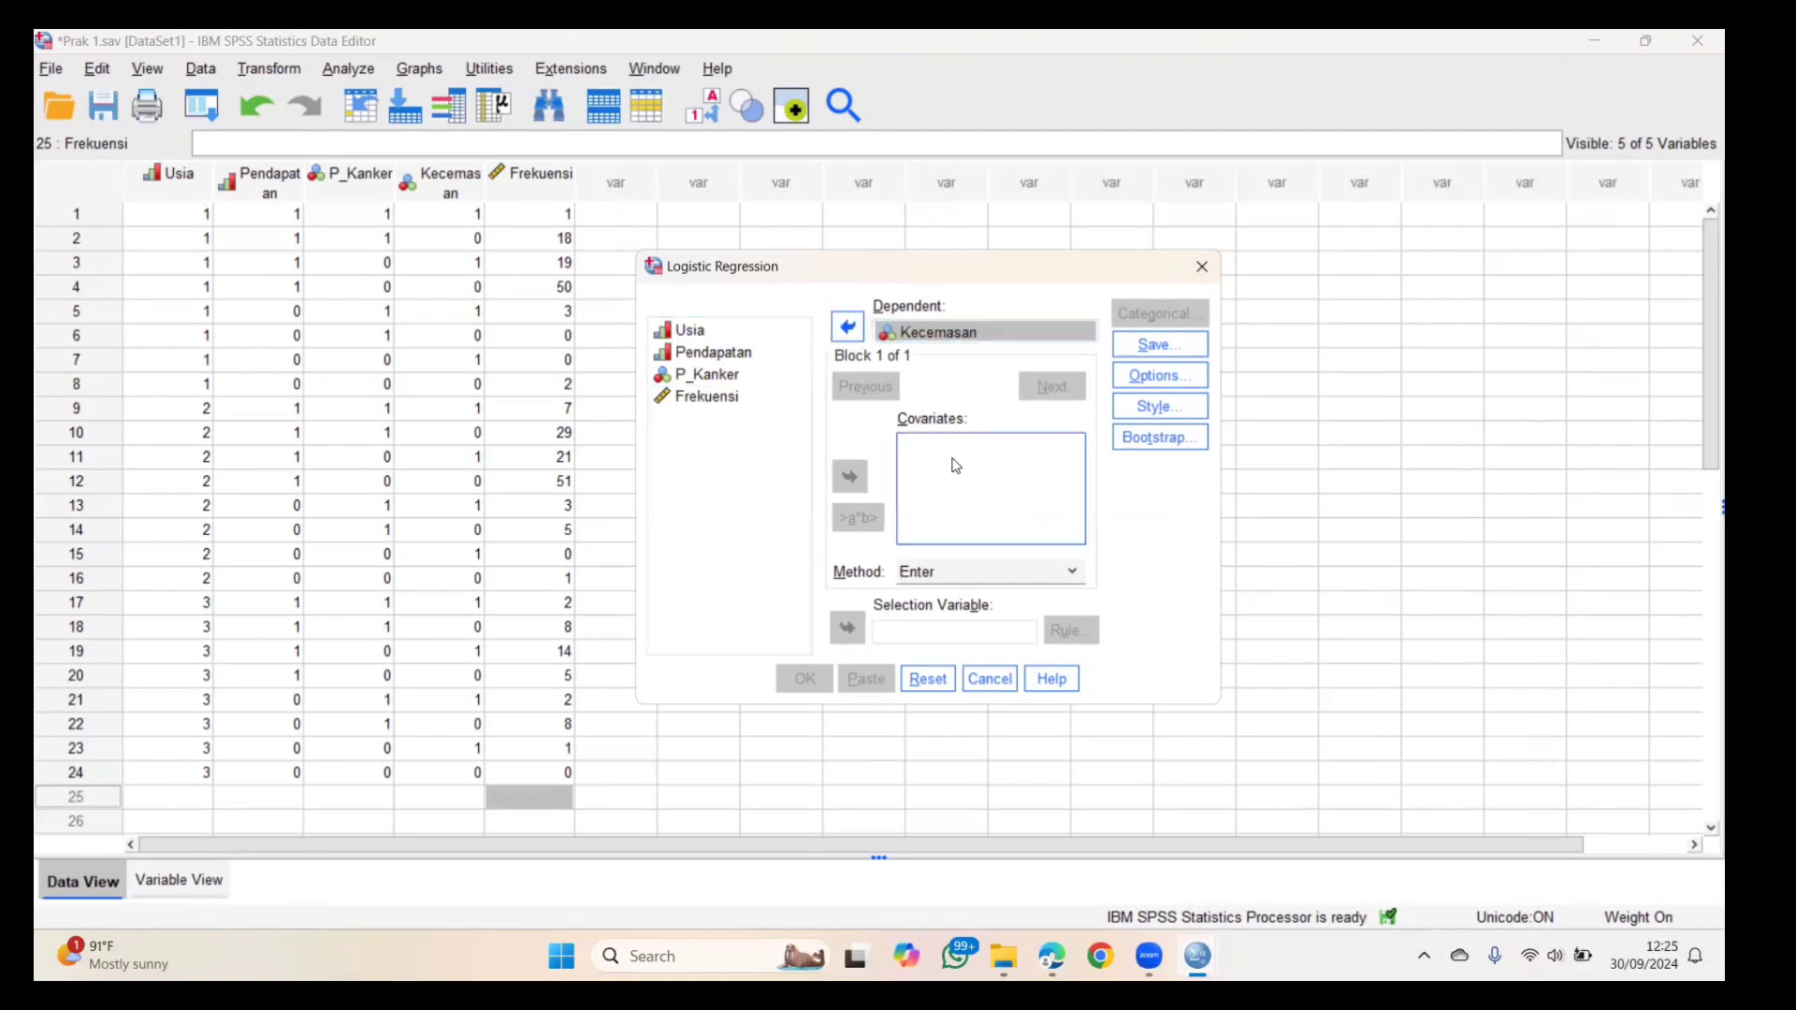
click(730, 333)
key(shift+Down)
key(shift+Down)
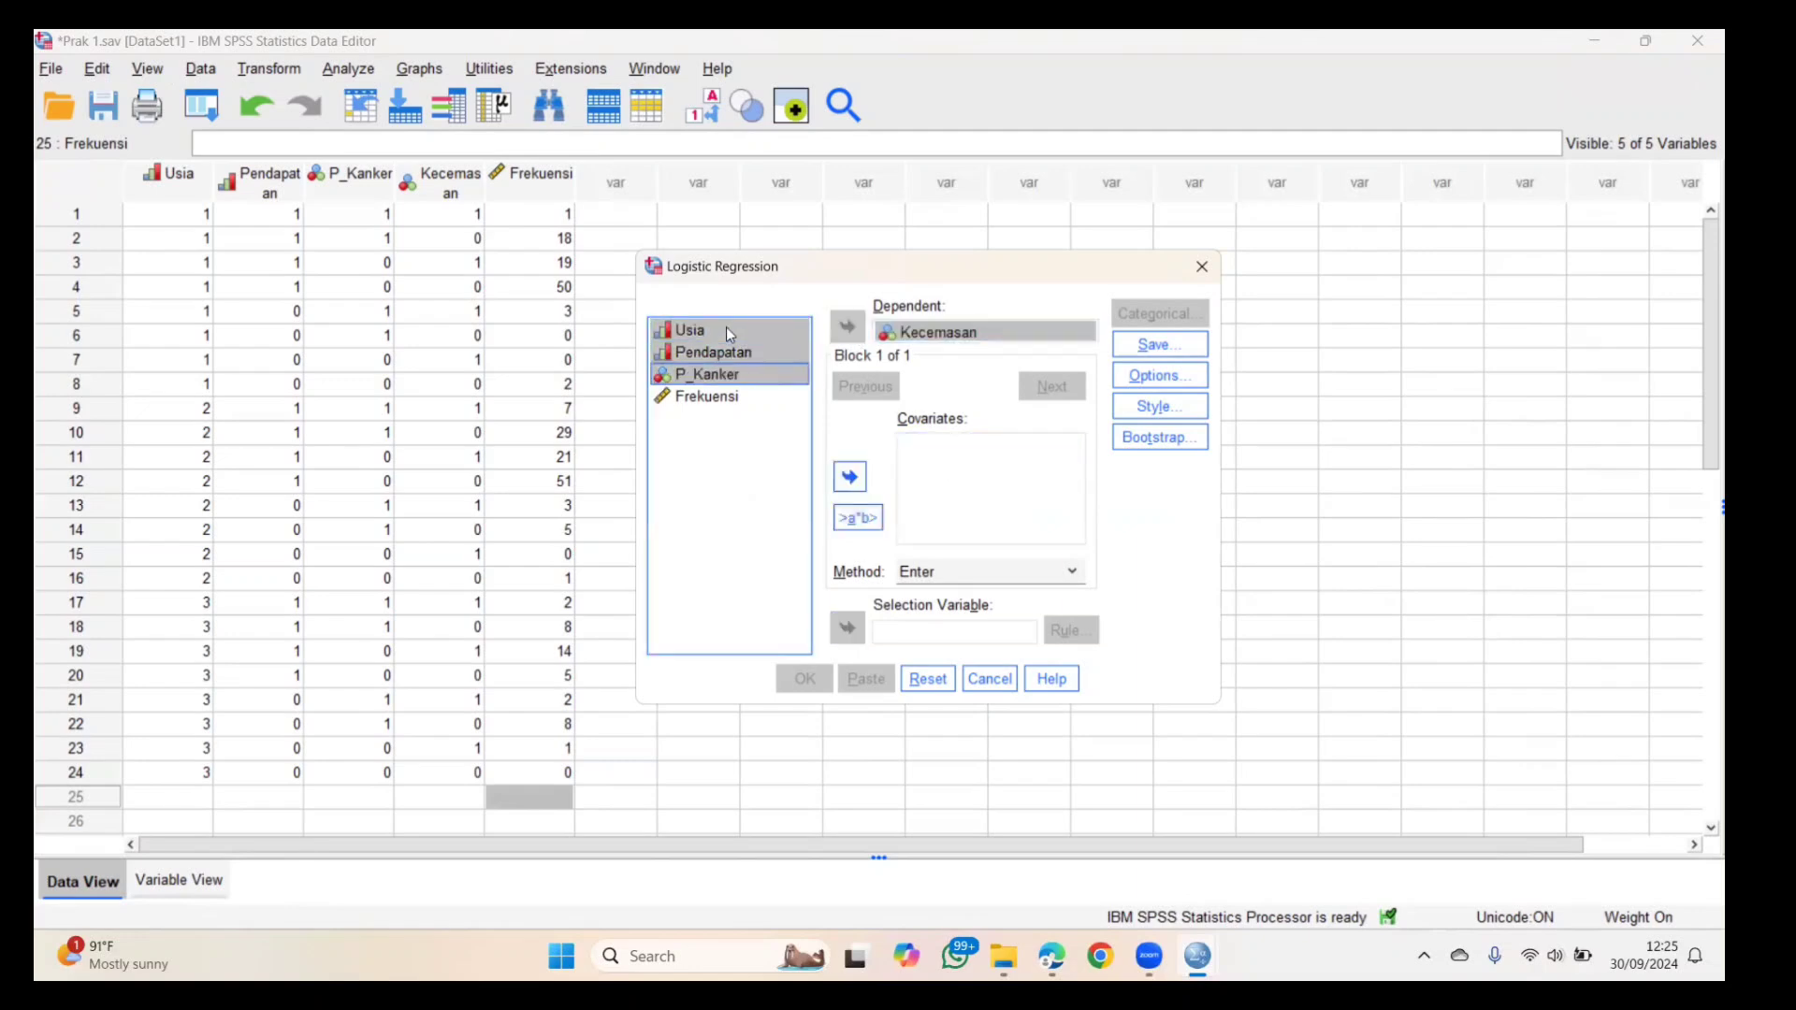
click(850, 477)
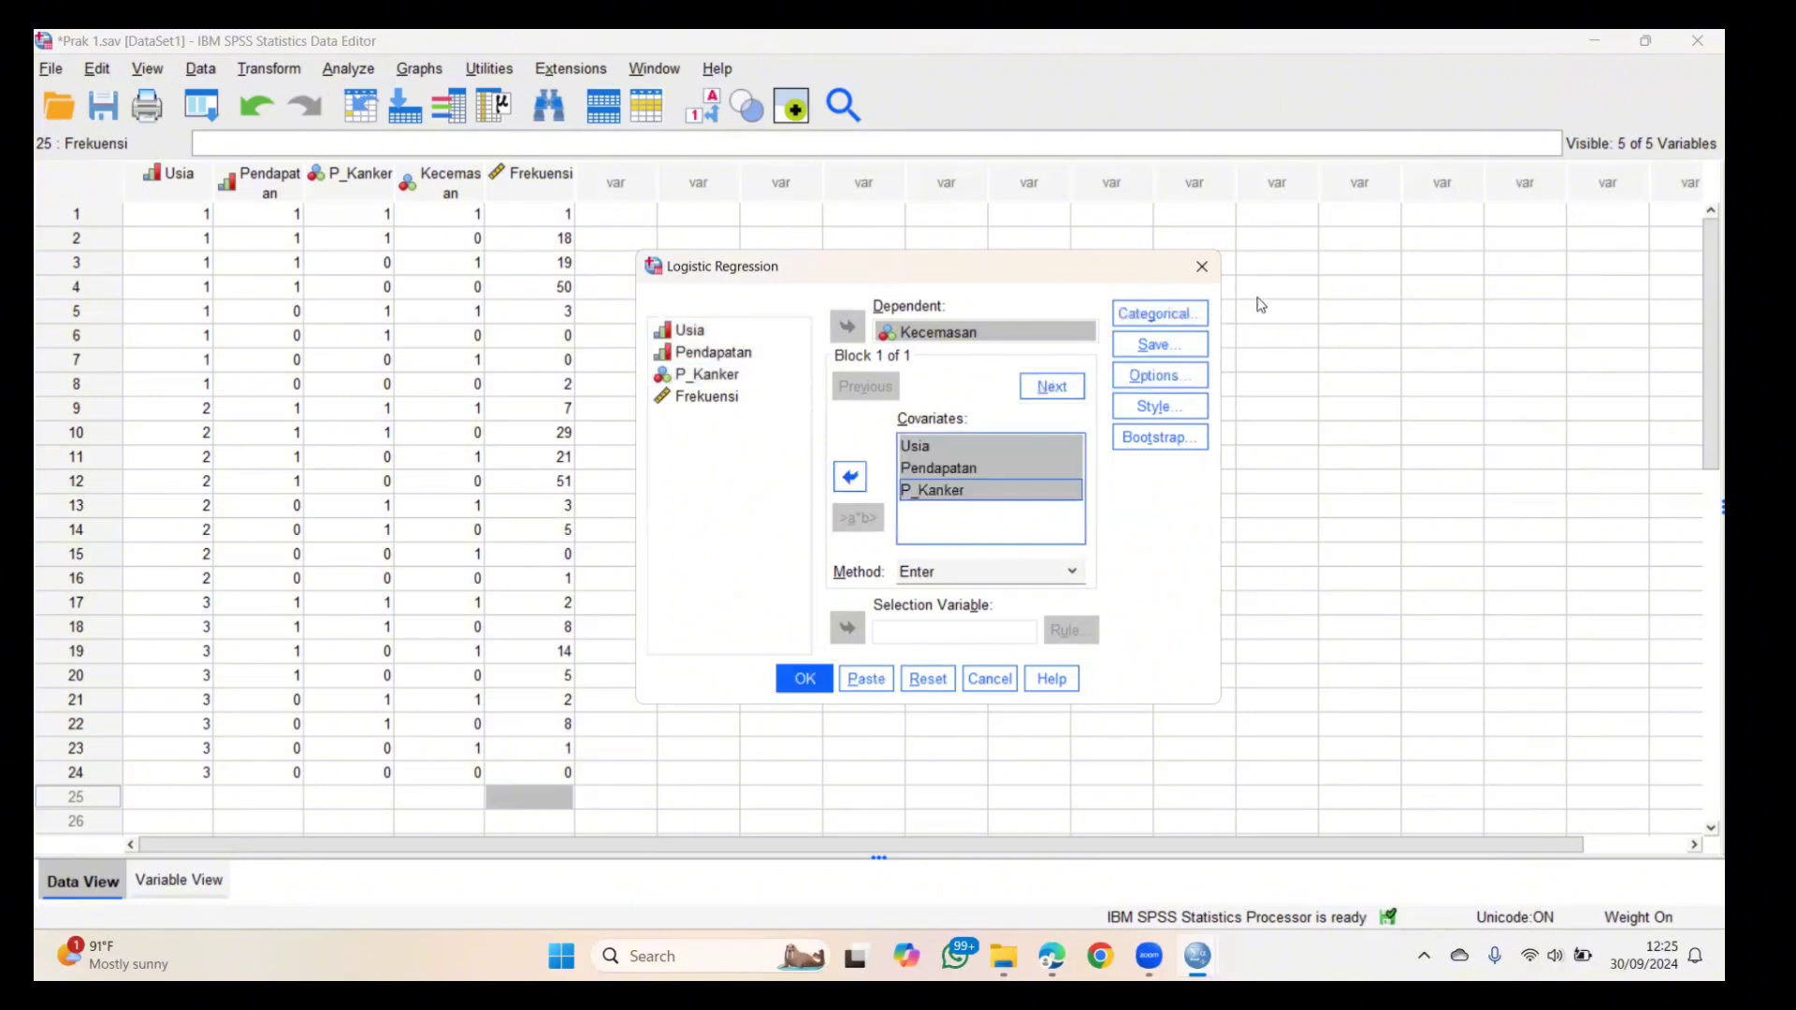
- Define Usia, Pendapatan and P_Kanker as categorical covariates with the Indicator contrast and the last category as reference
click(1188, 318)
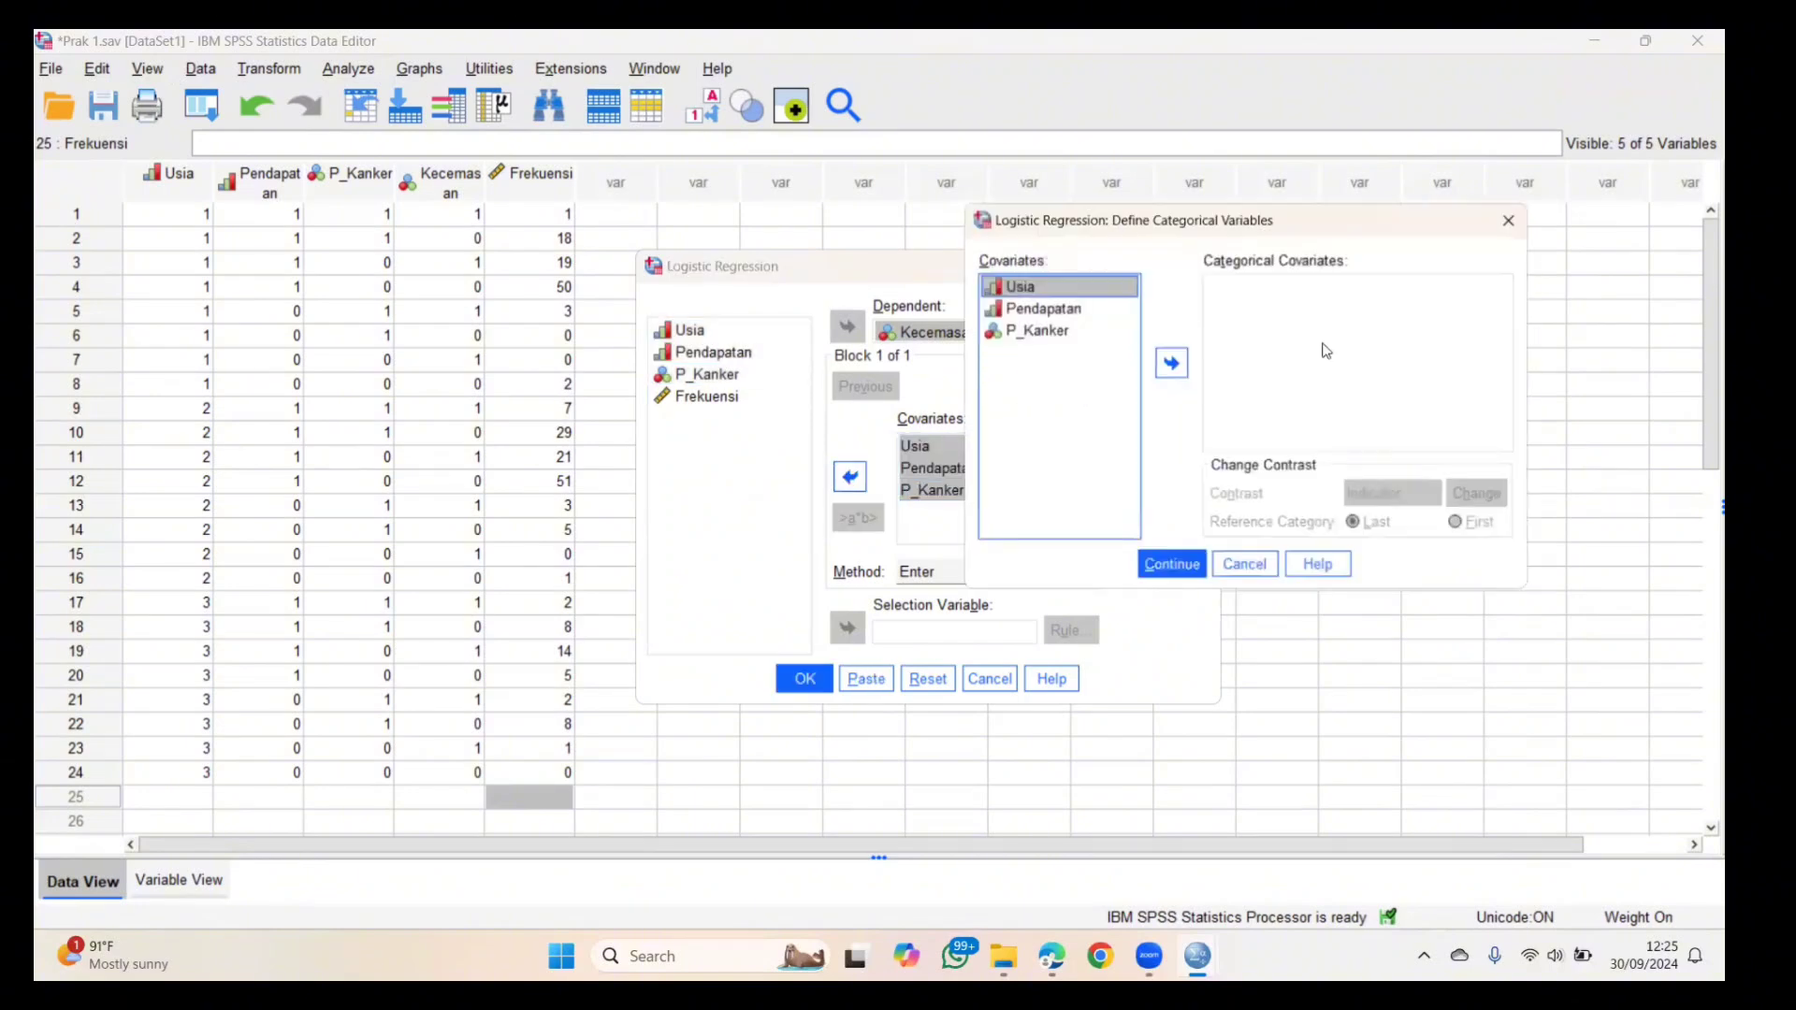
drag(1325, 232, 950, 360)
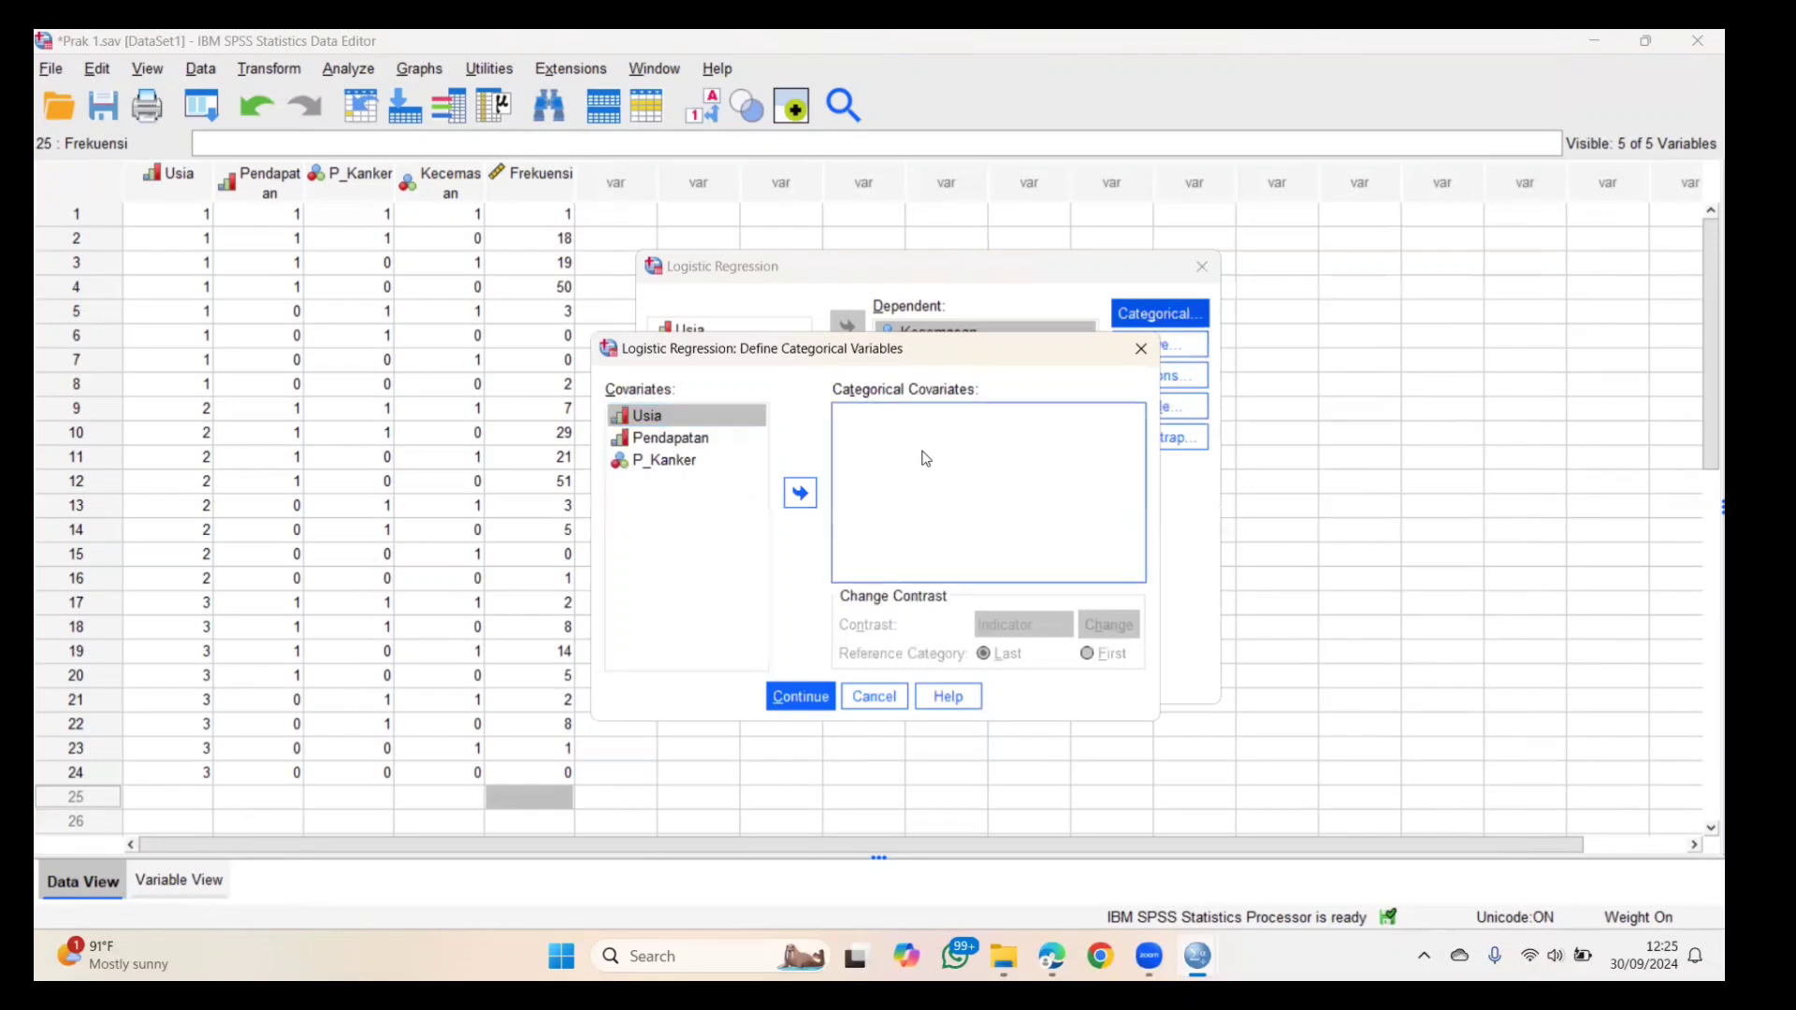
key(shift+Down)
key(shift+Down)
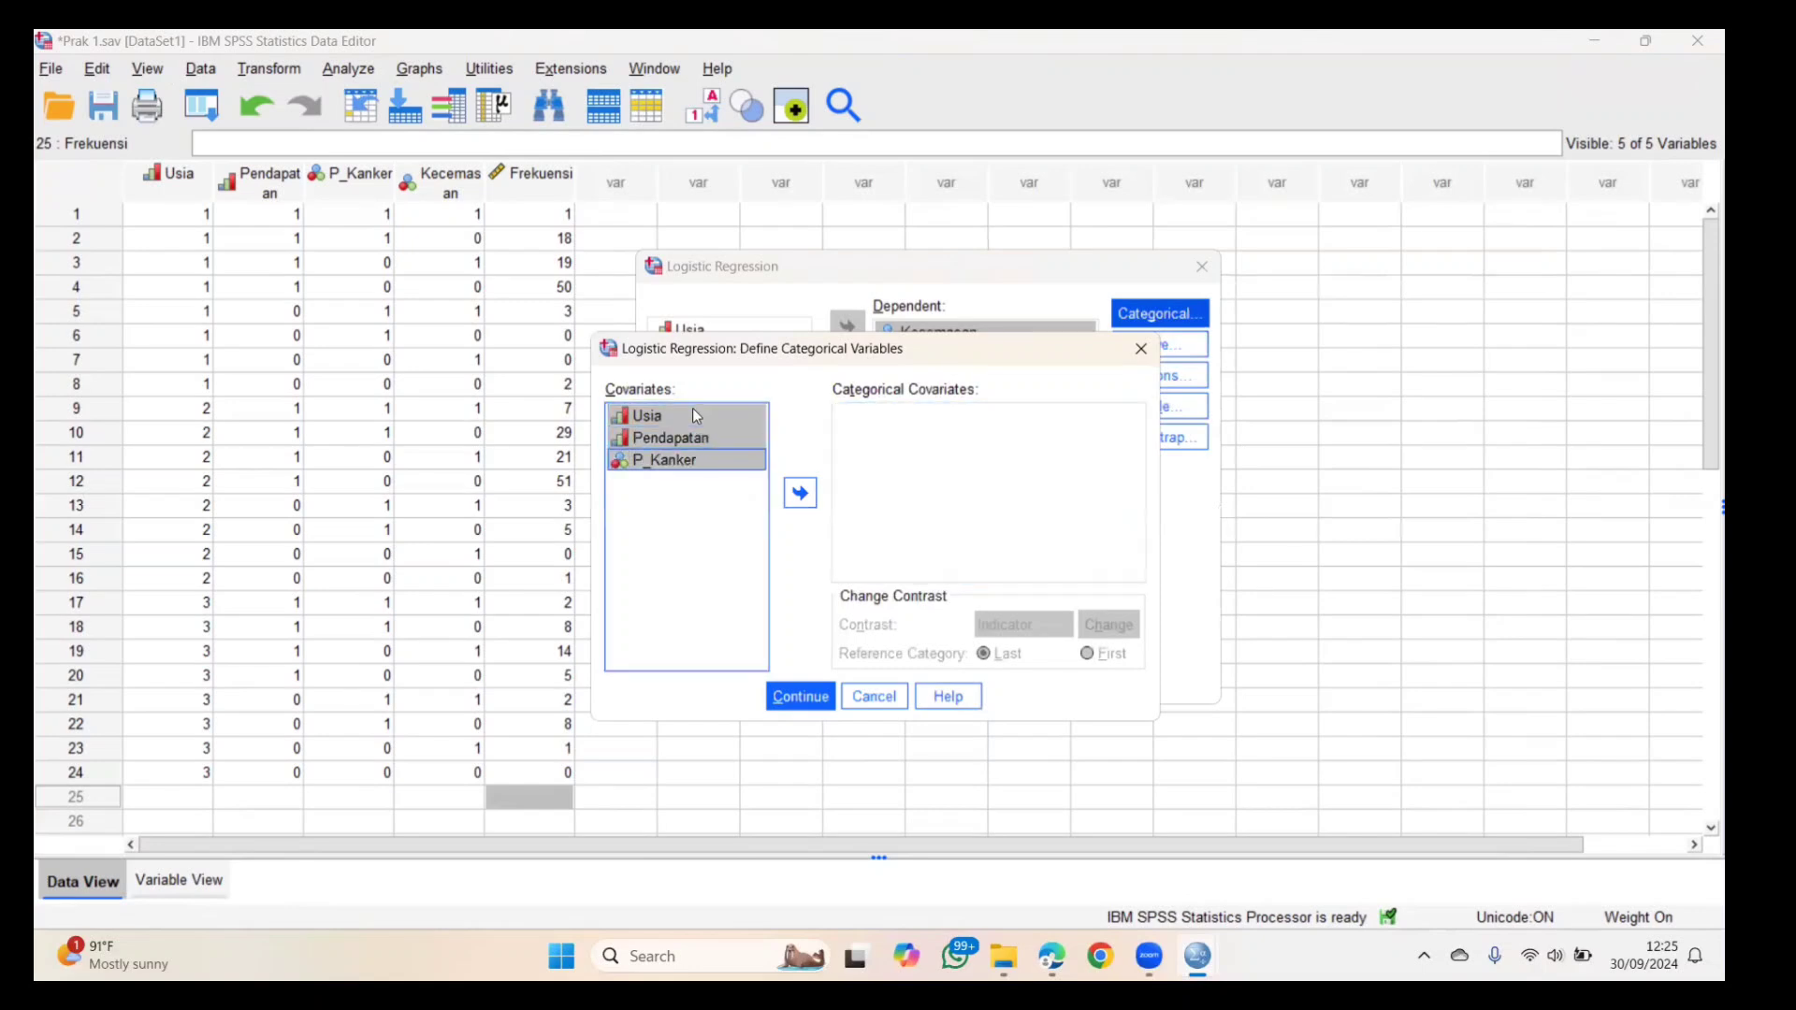
click(800, 491)
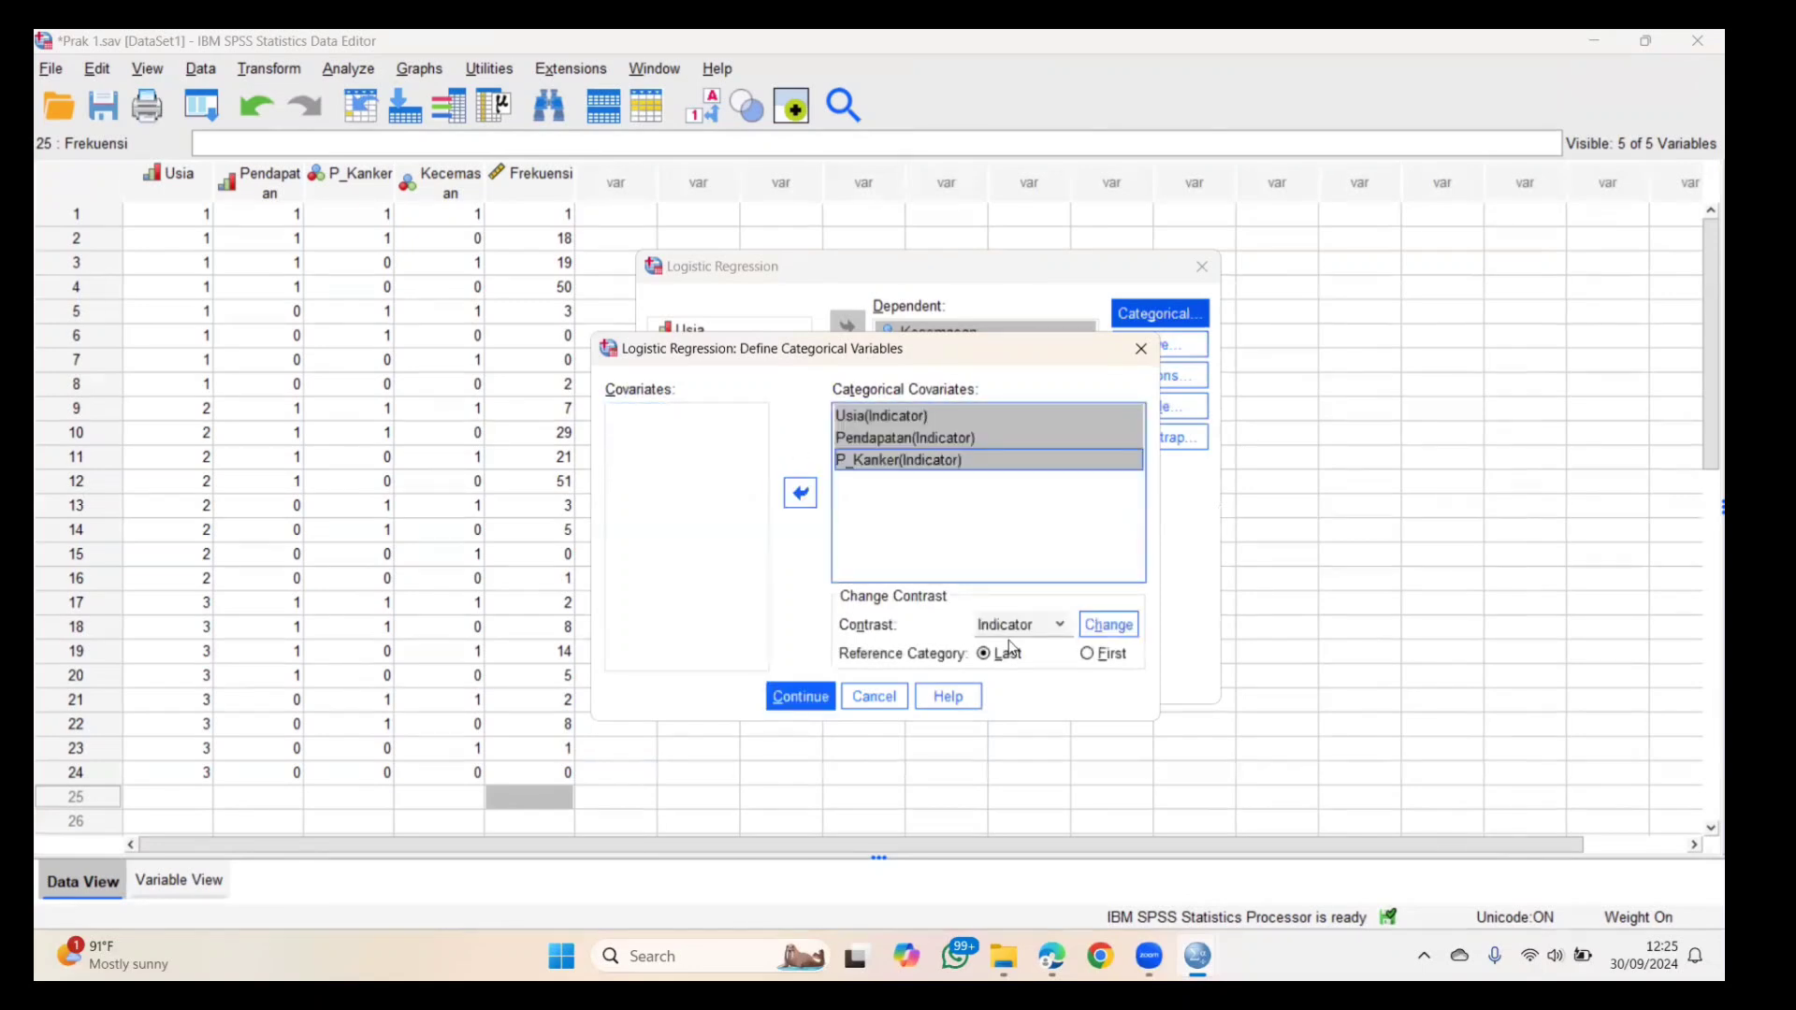
click(801, 696)
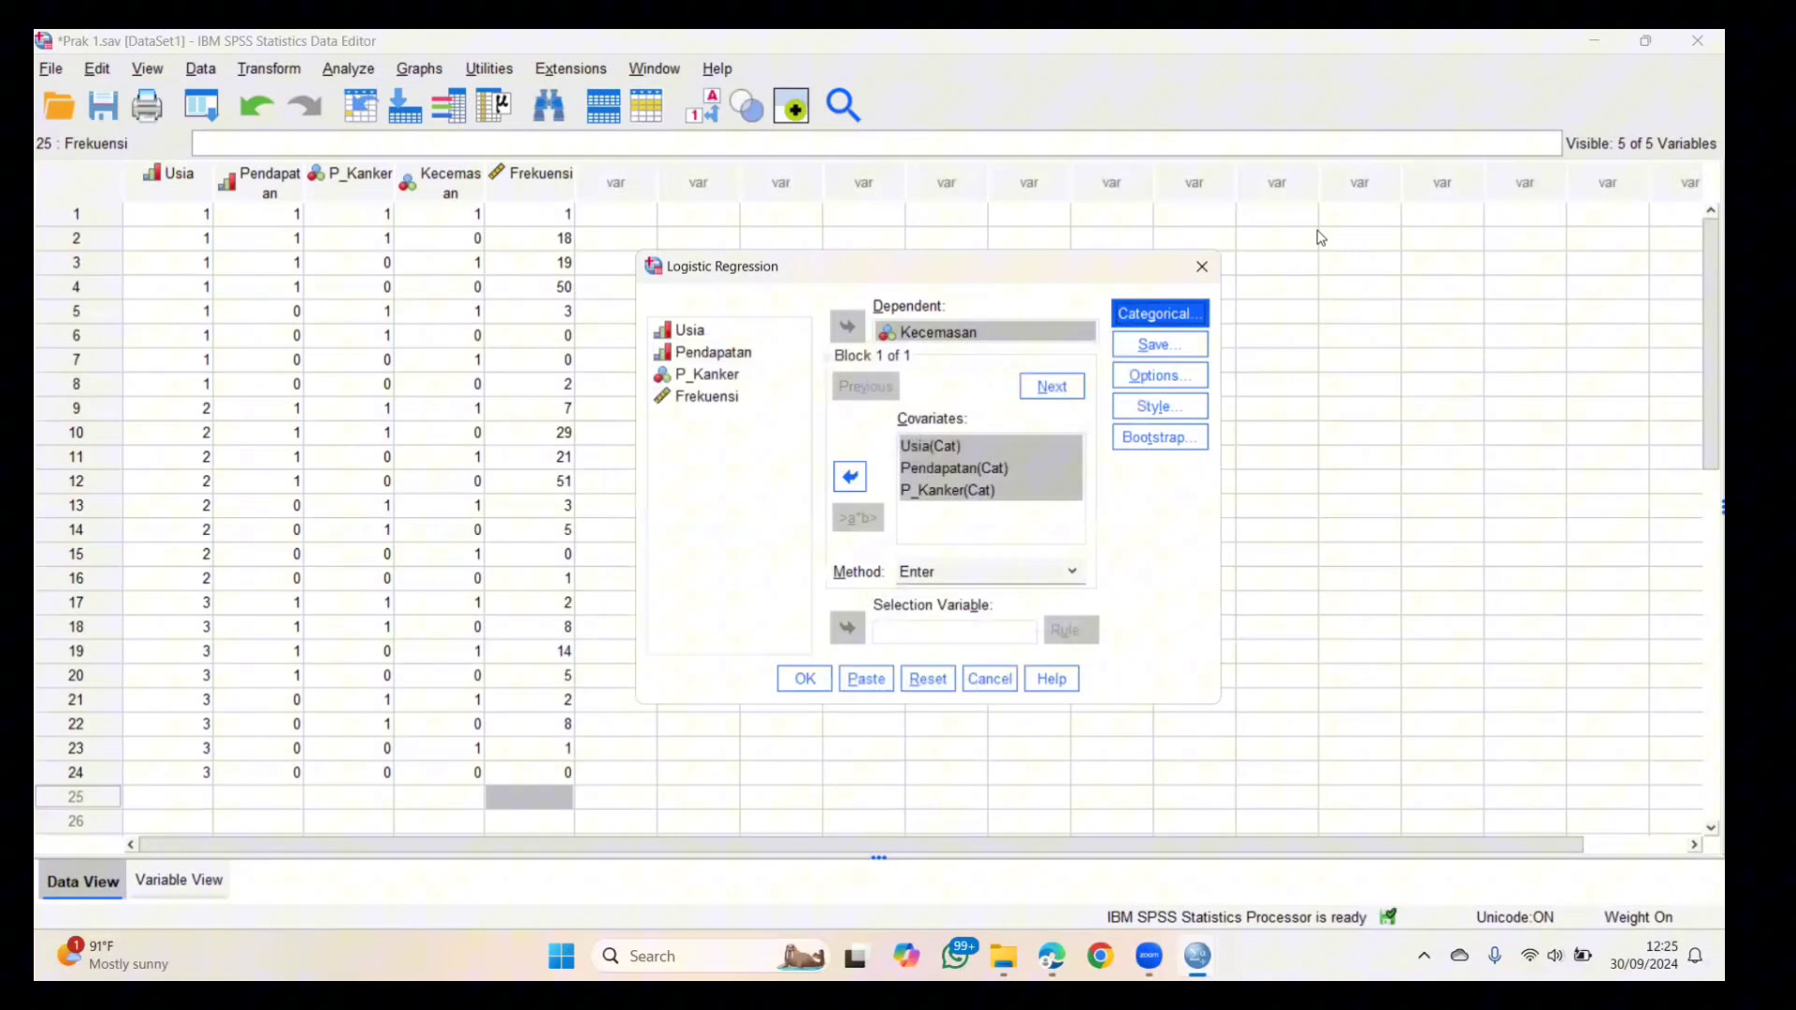
- Save the predicted probabilities and group membership as new variables from the logistic regression
click(1190, 348)
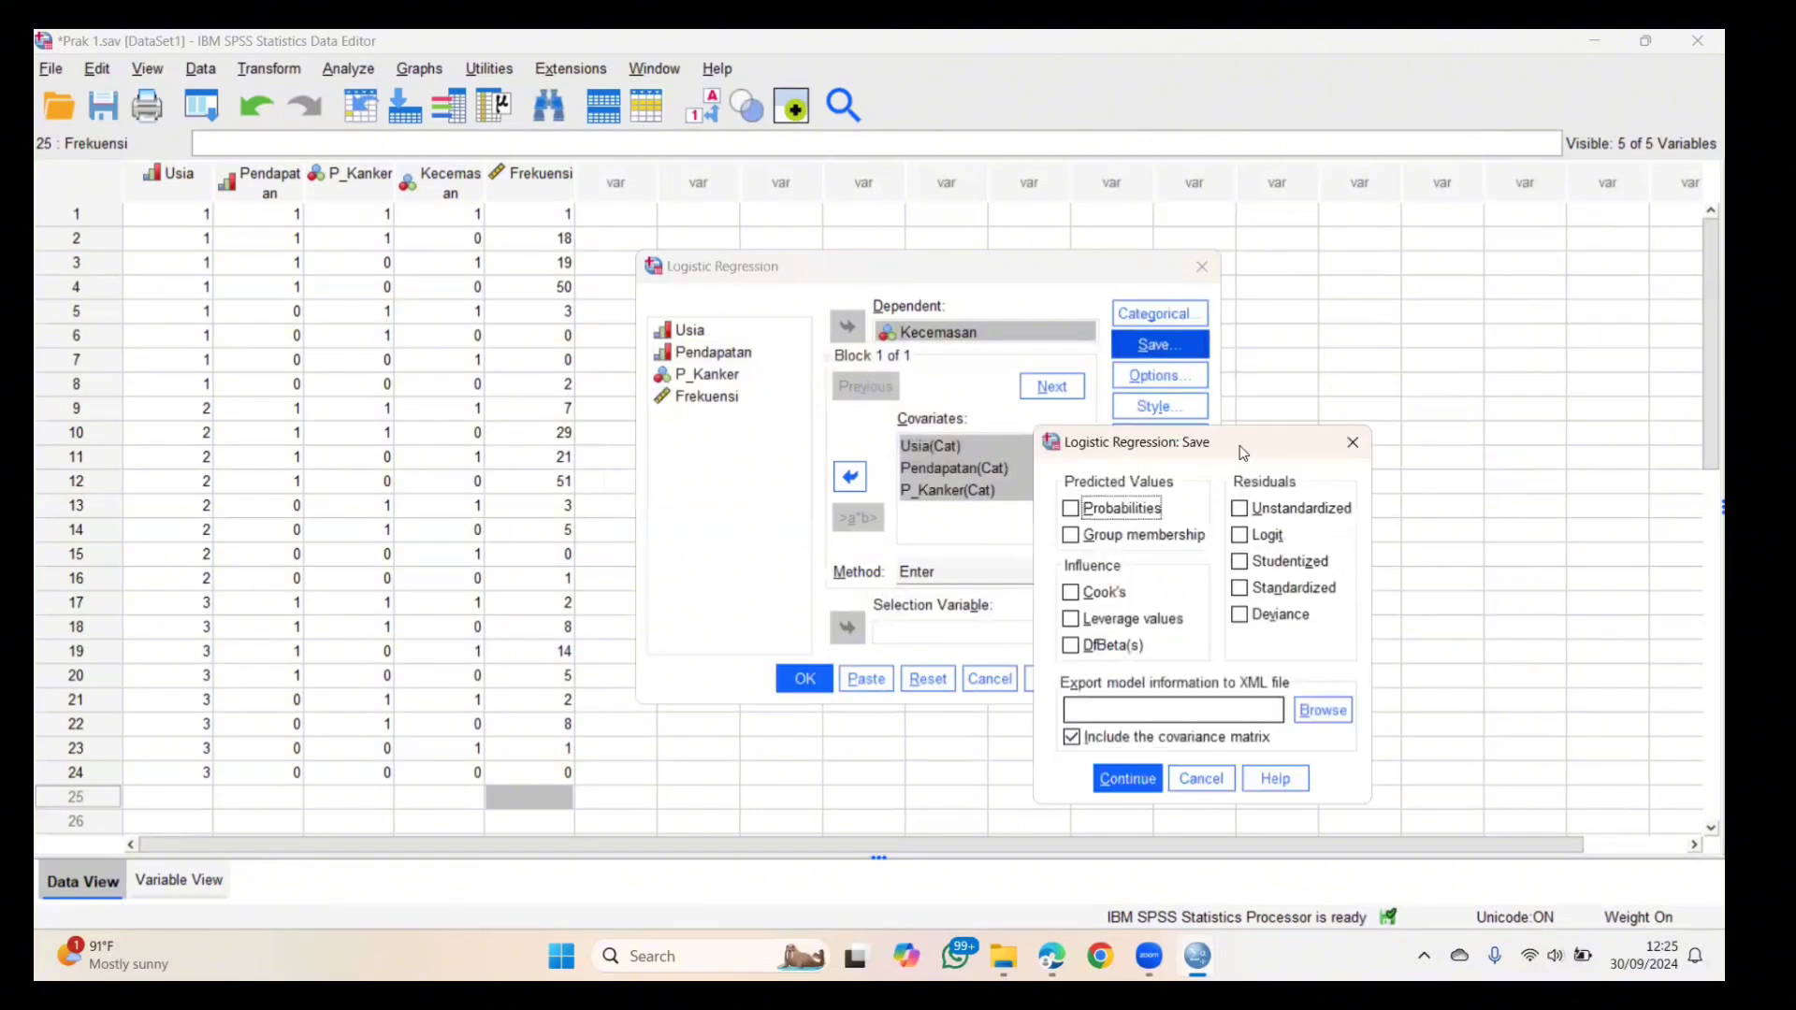
drag(1243, 453, 958, 322)
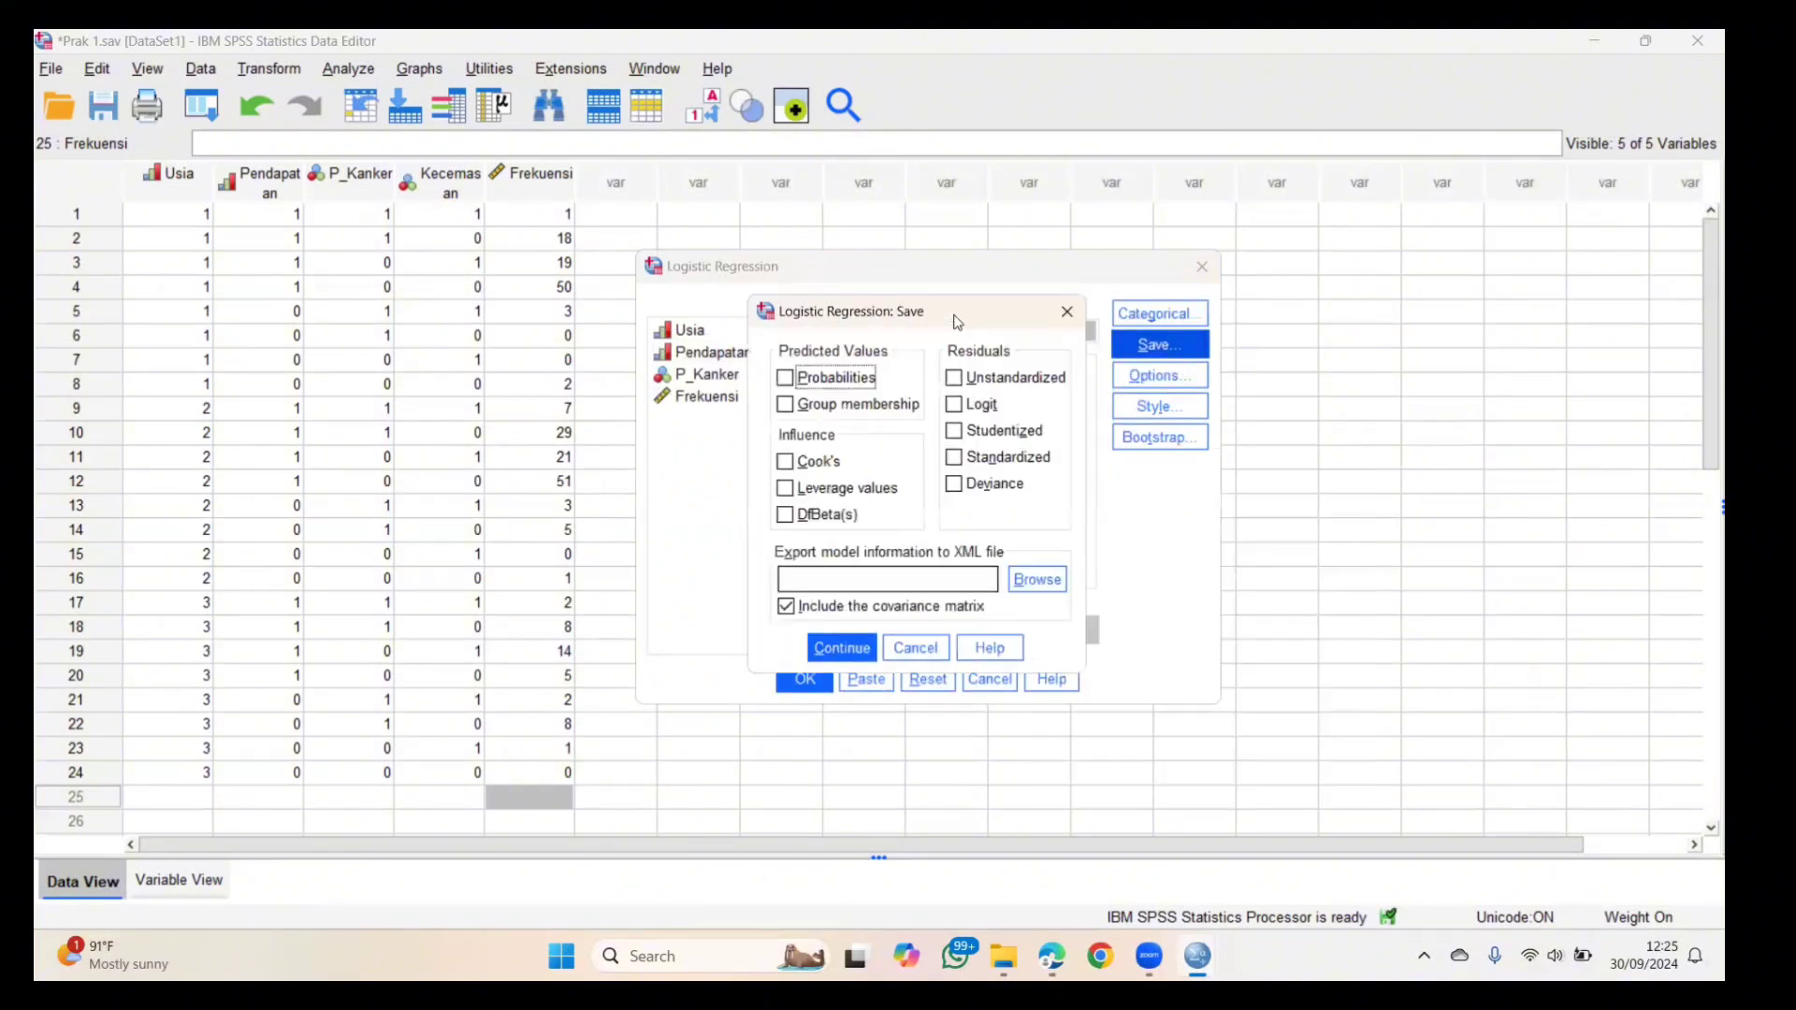
click(836, 377)
click(832, 408)
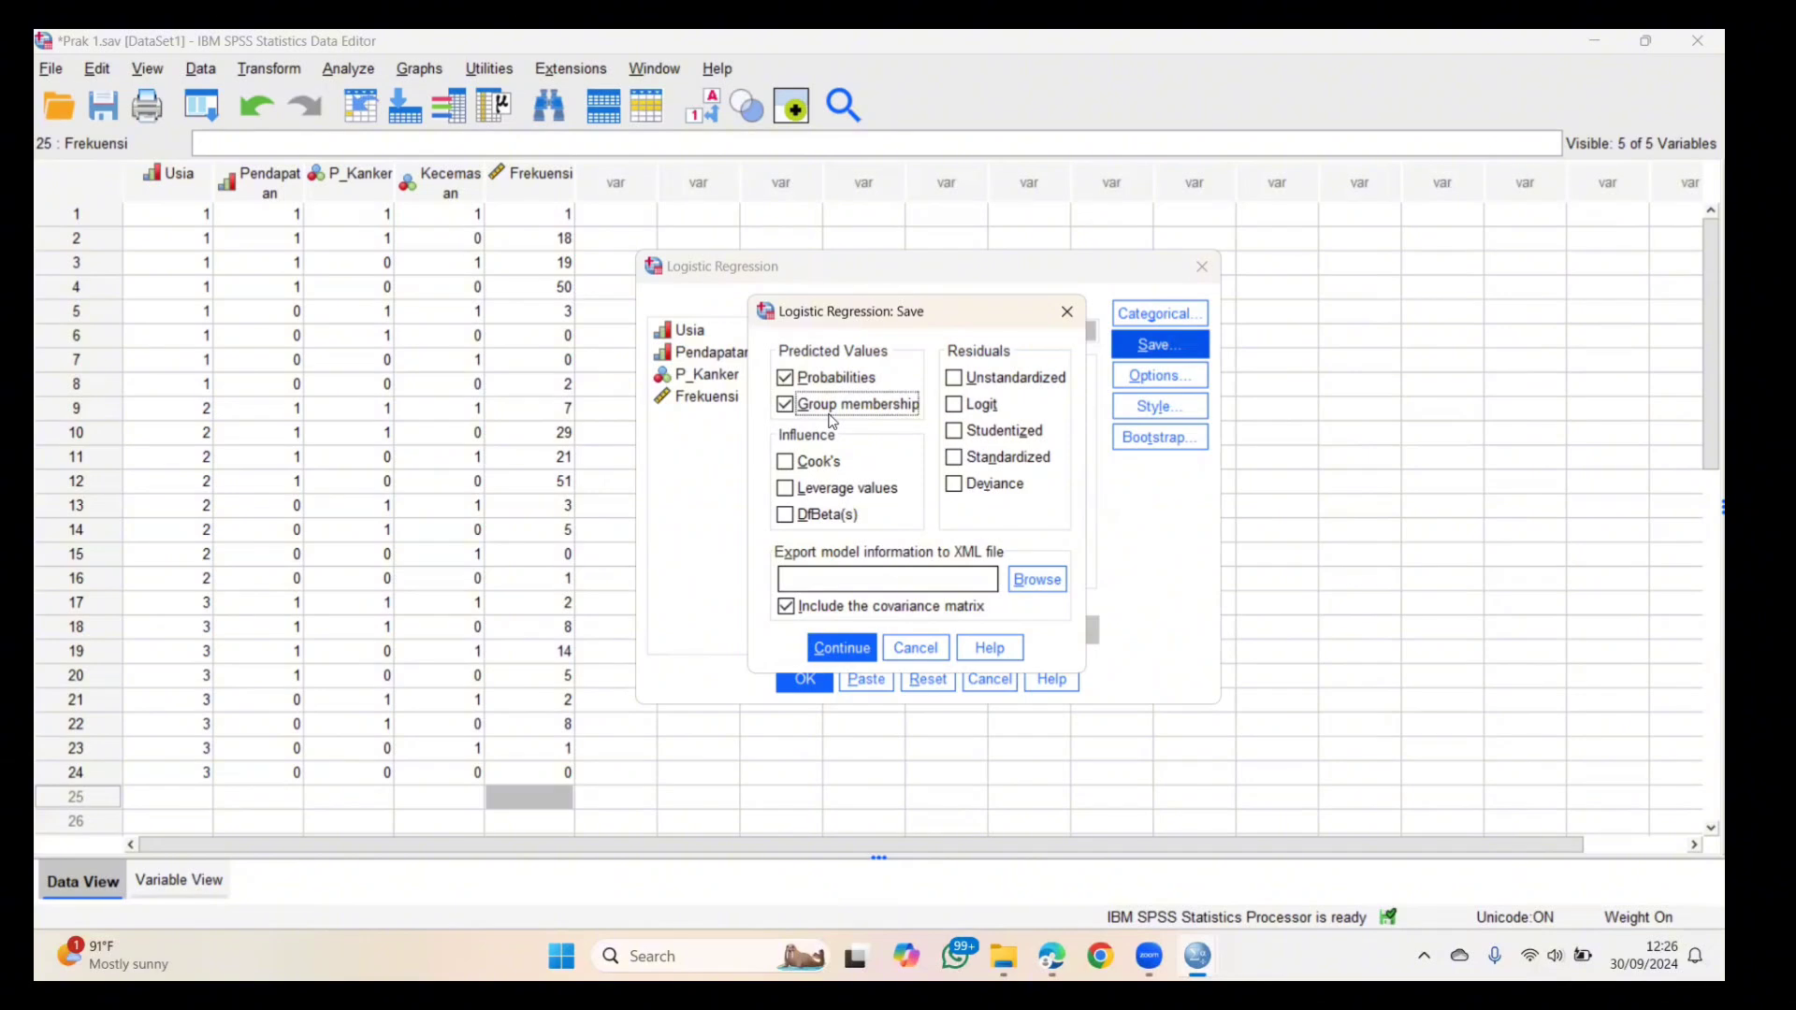
click(825, 655)
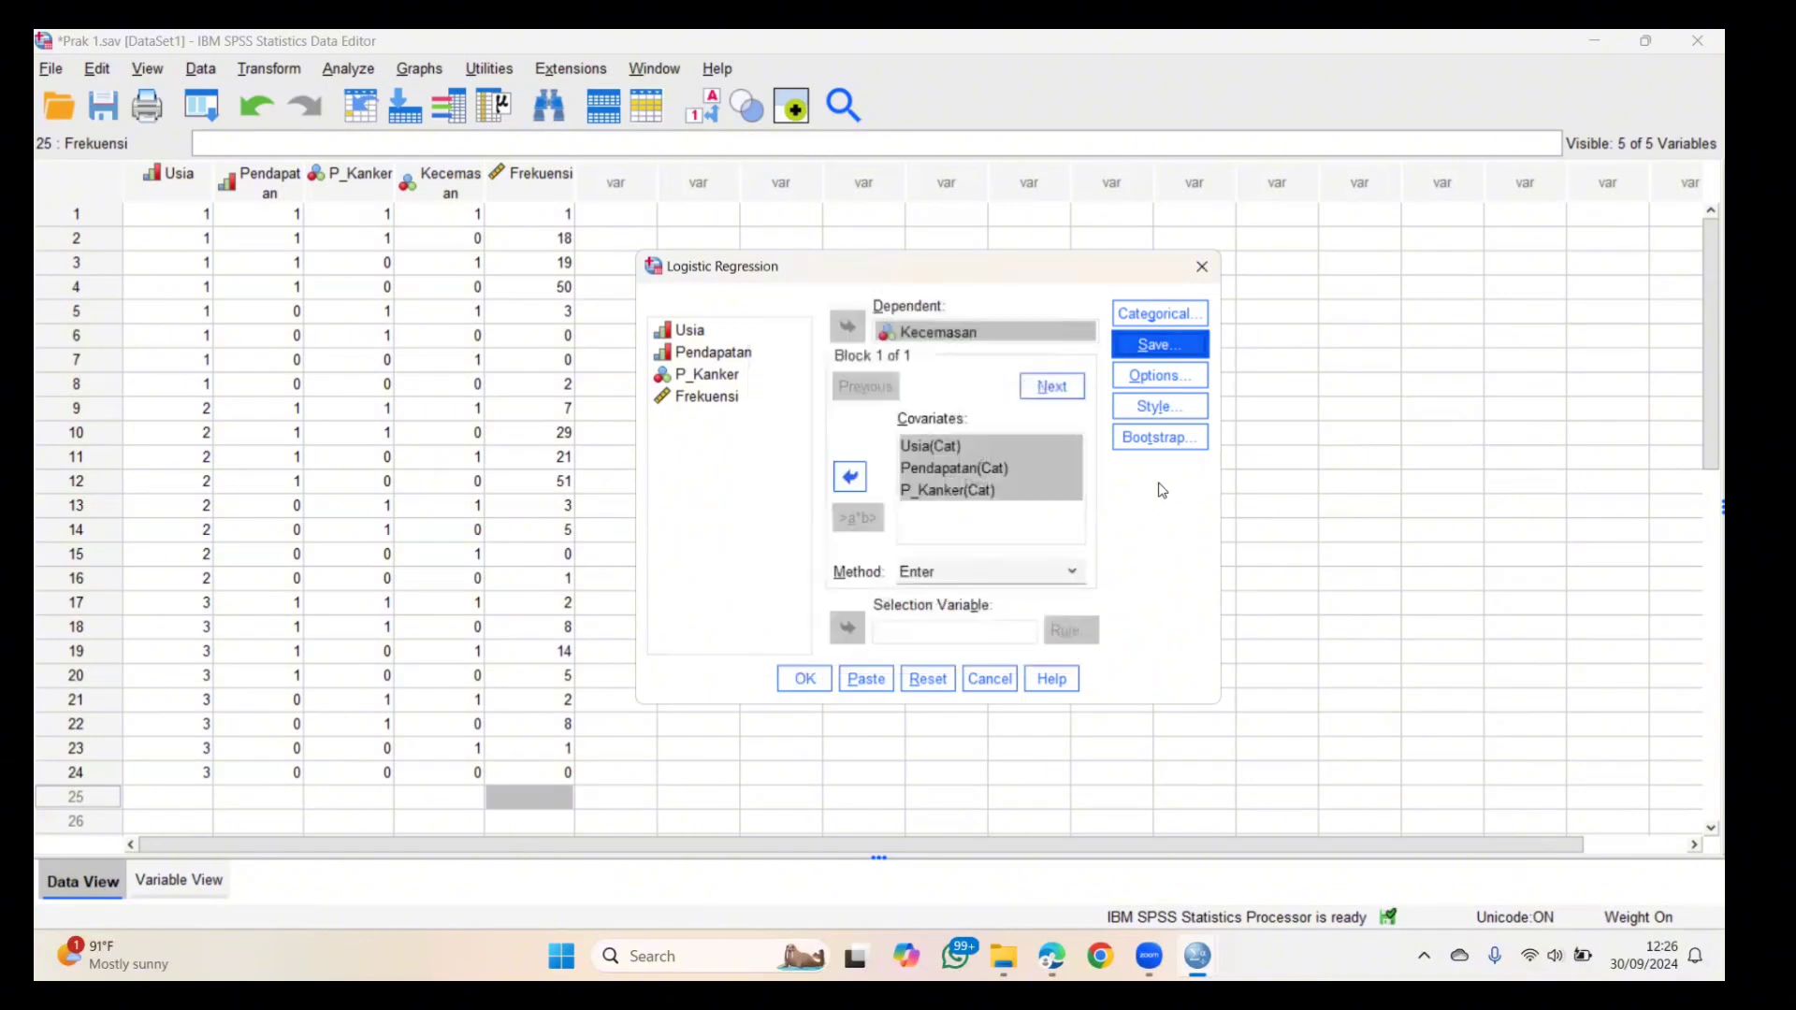
- Include classification plots, Hosmer-Lemeshow goodness-of-fit and iteration history, then run the regression and maximize the output viewer
click(1188, 380)
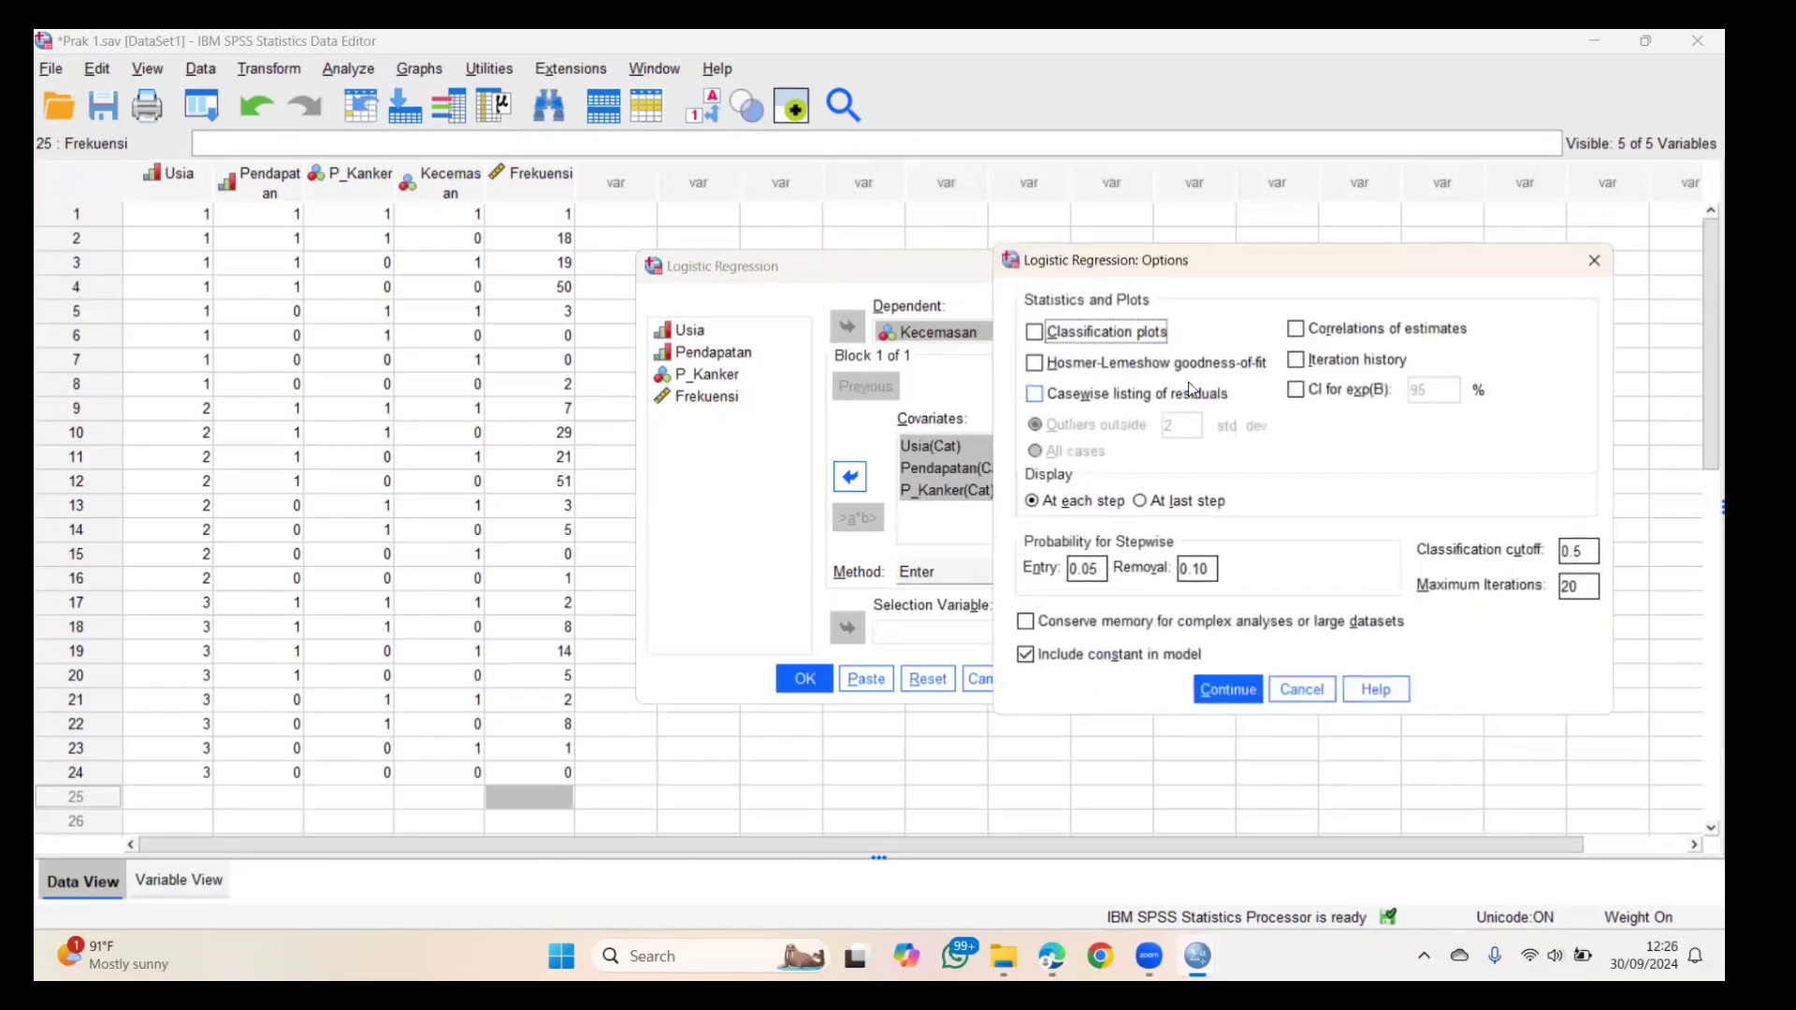
click(1126, 333)
click(1115, 370)
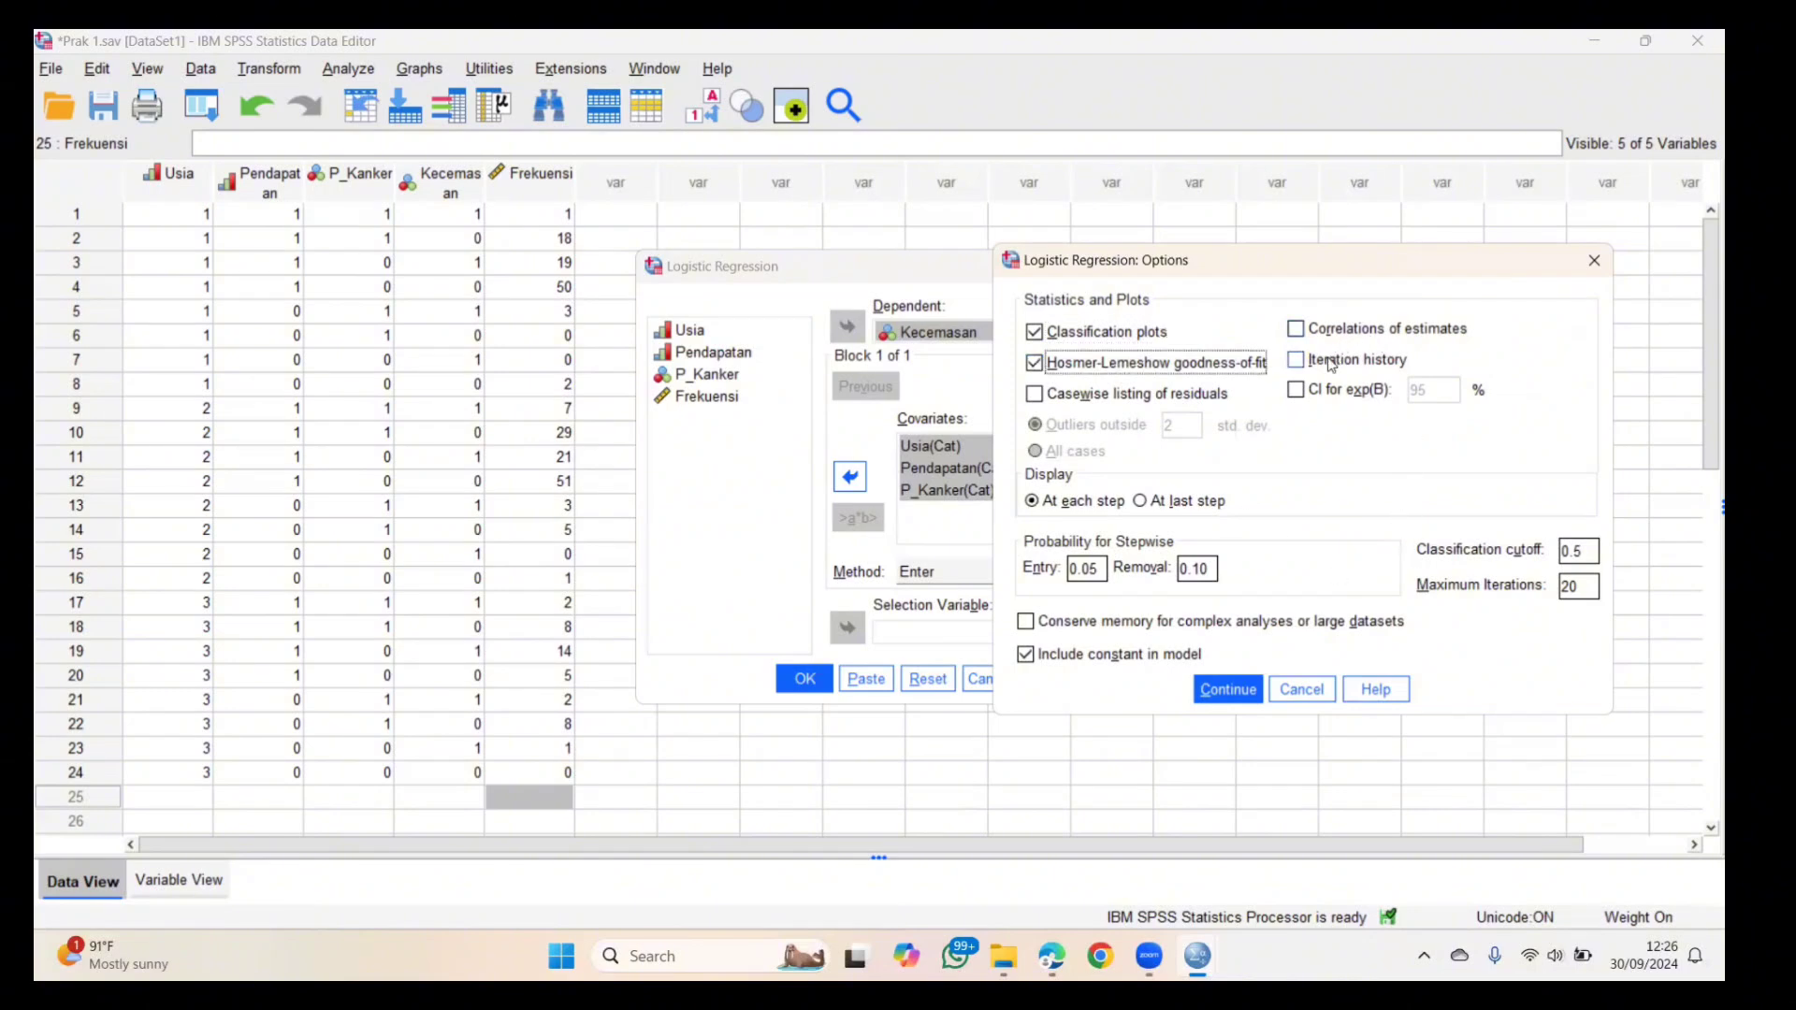
click(1353, 362)
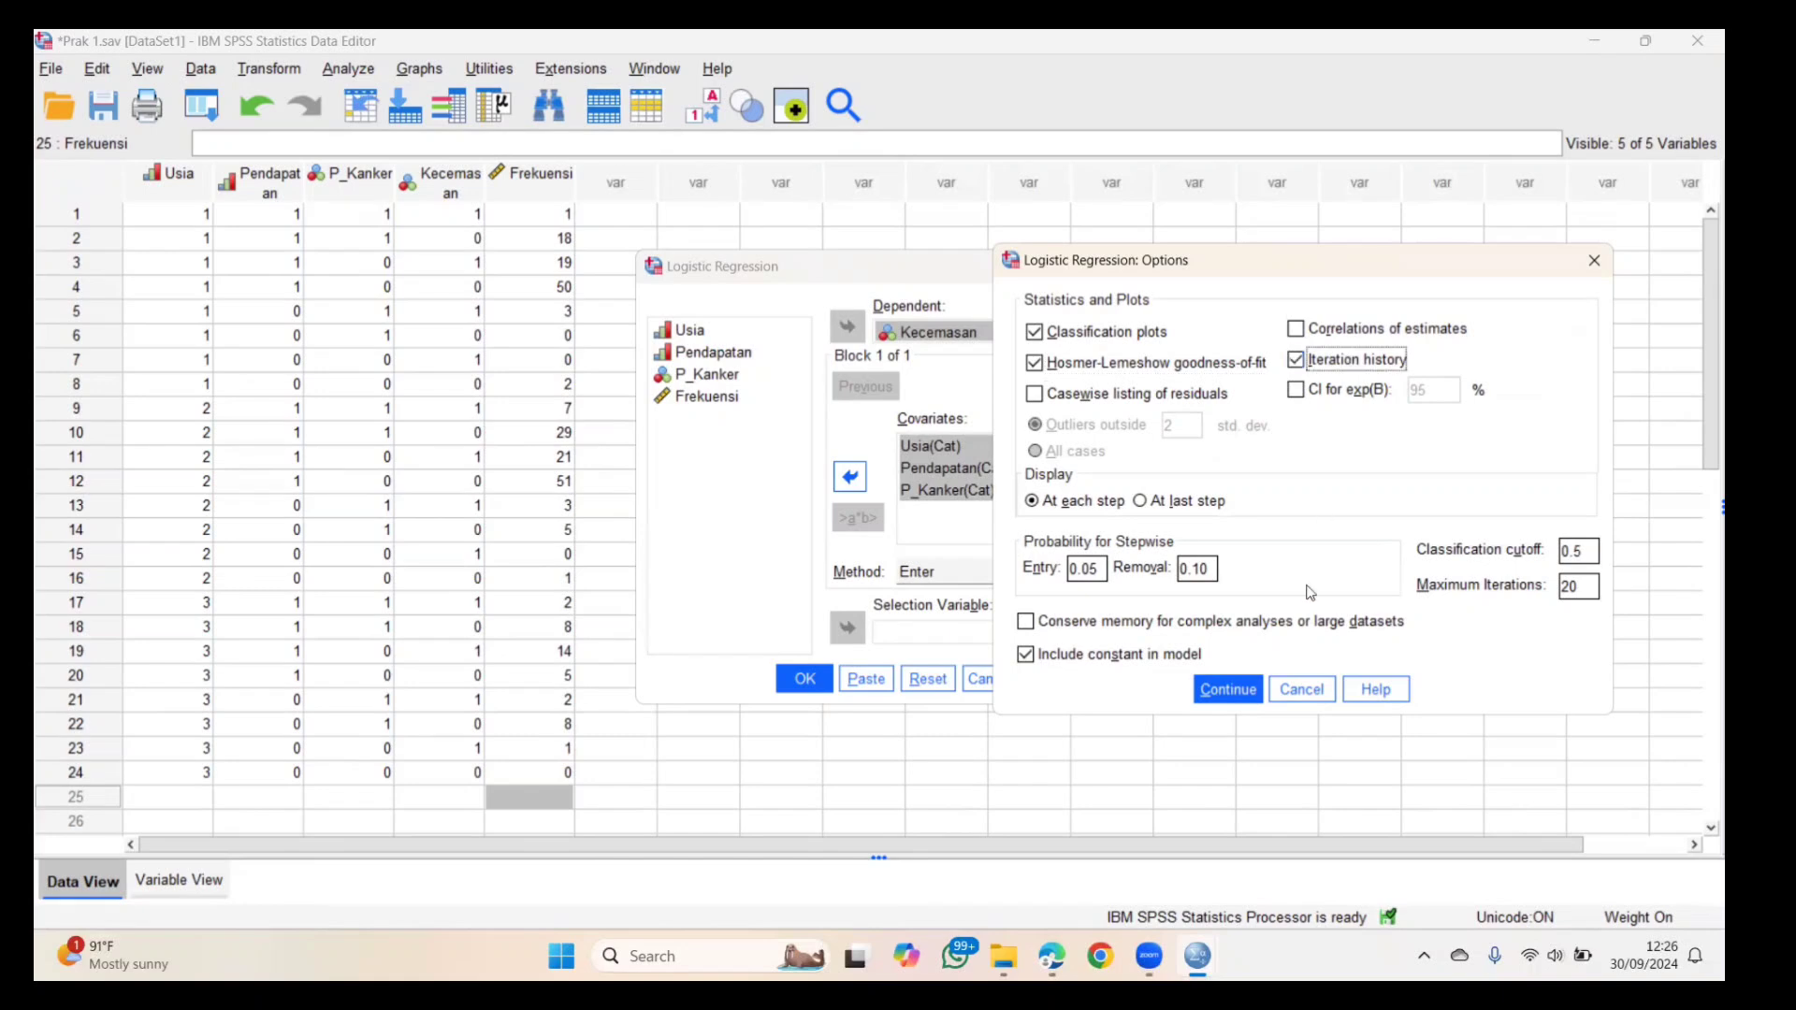
click(1228, 692)
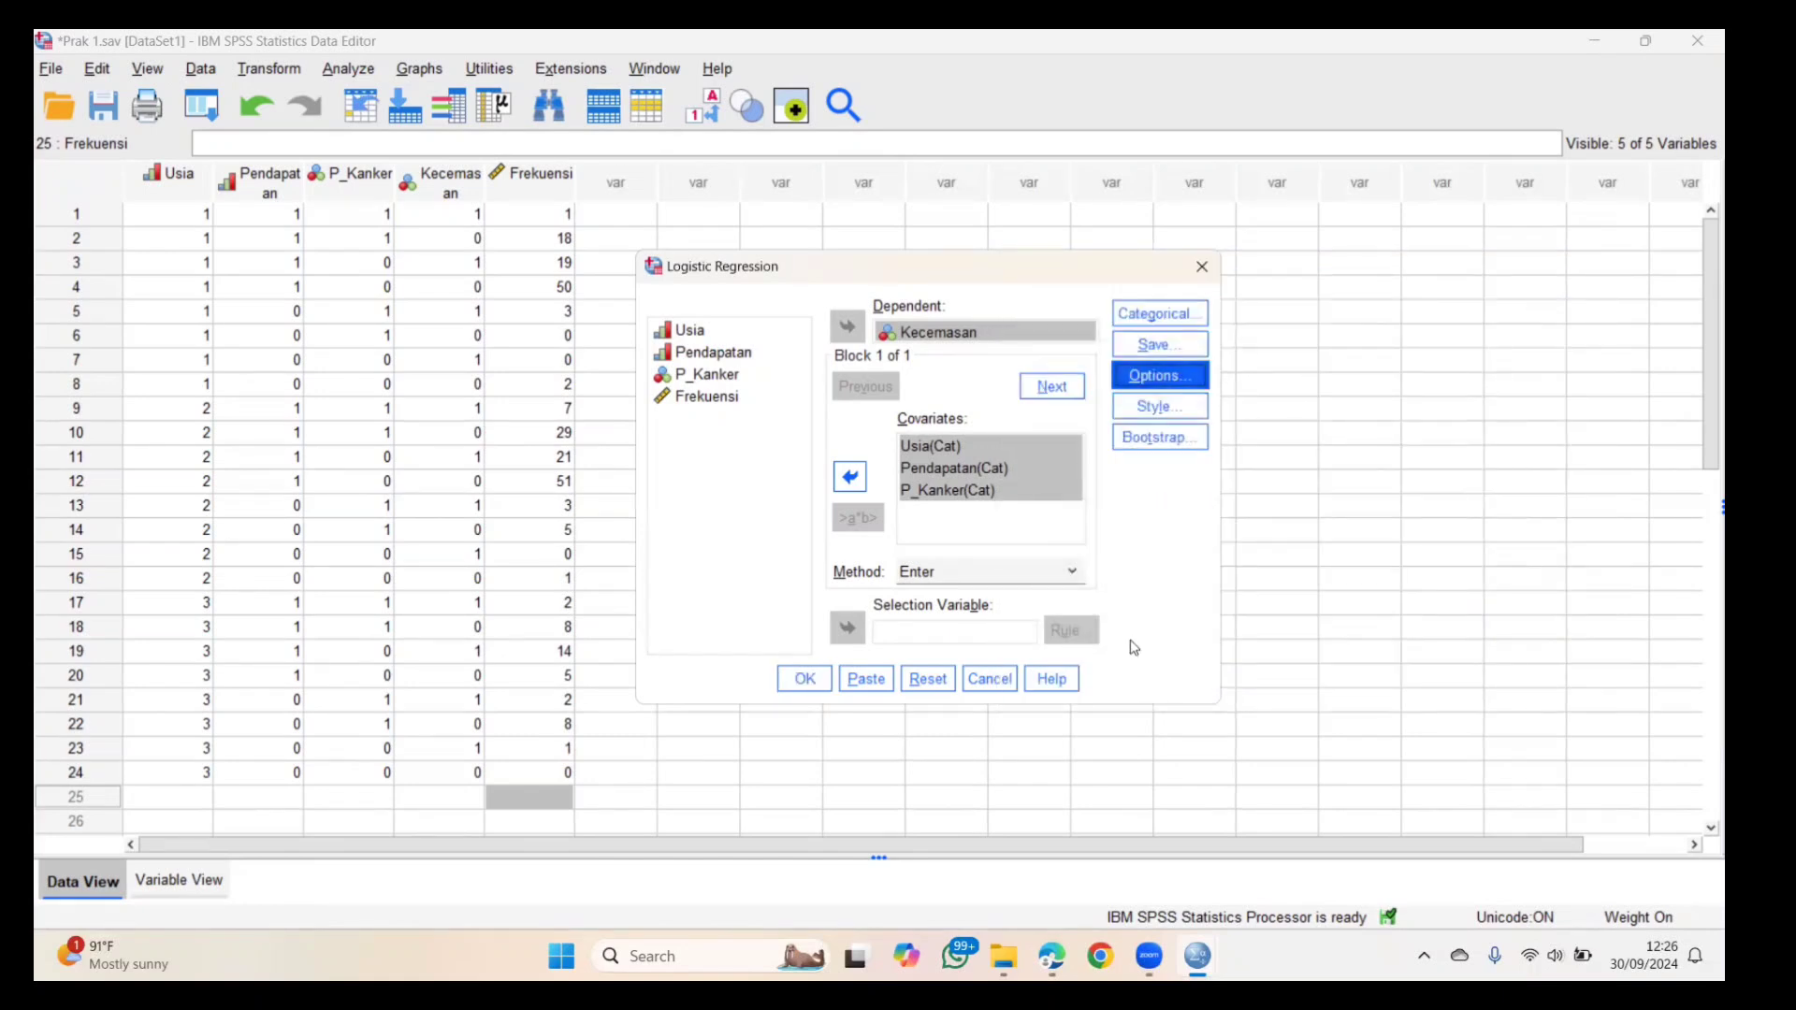
click(804, 678)
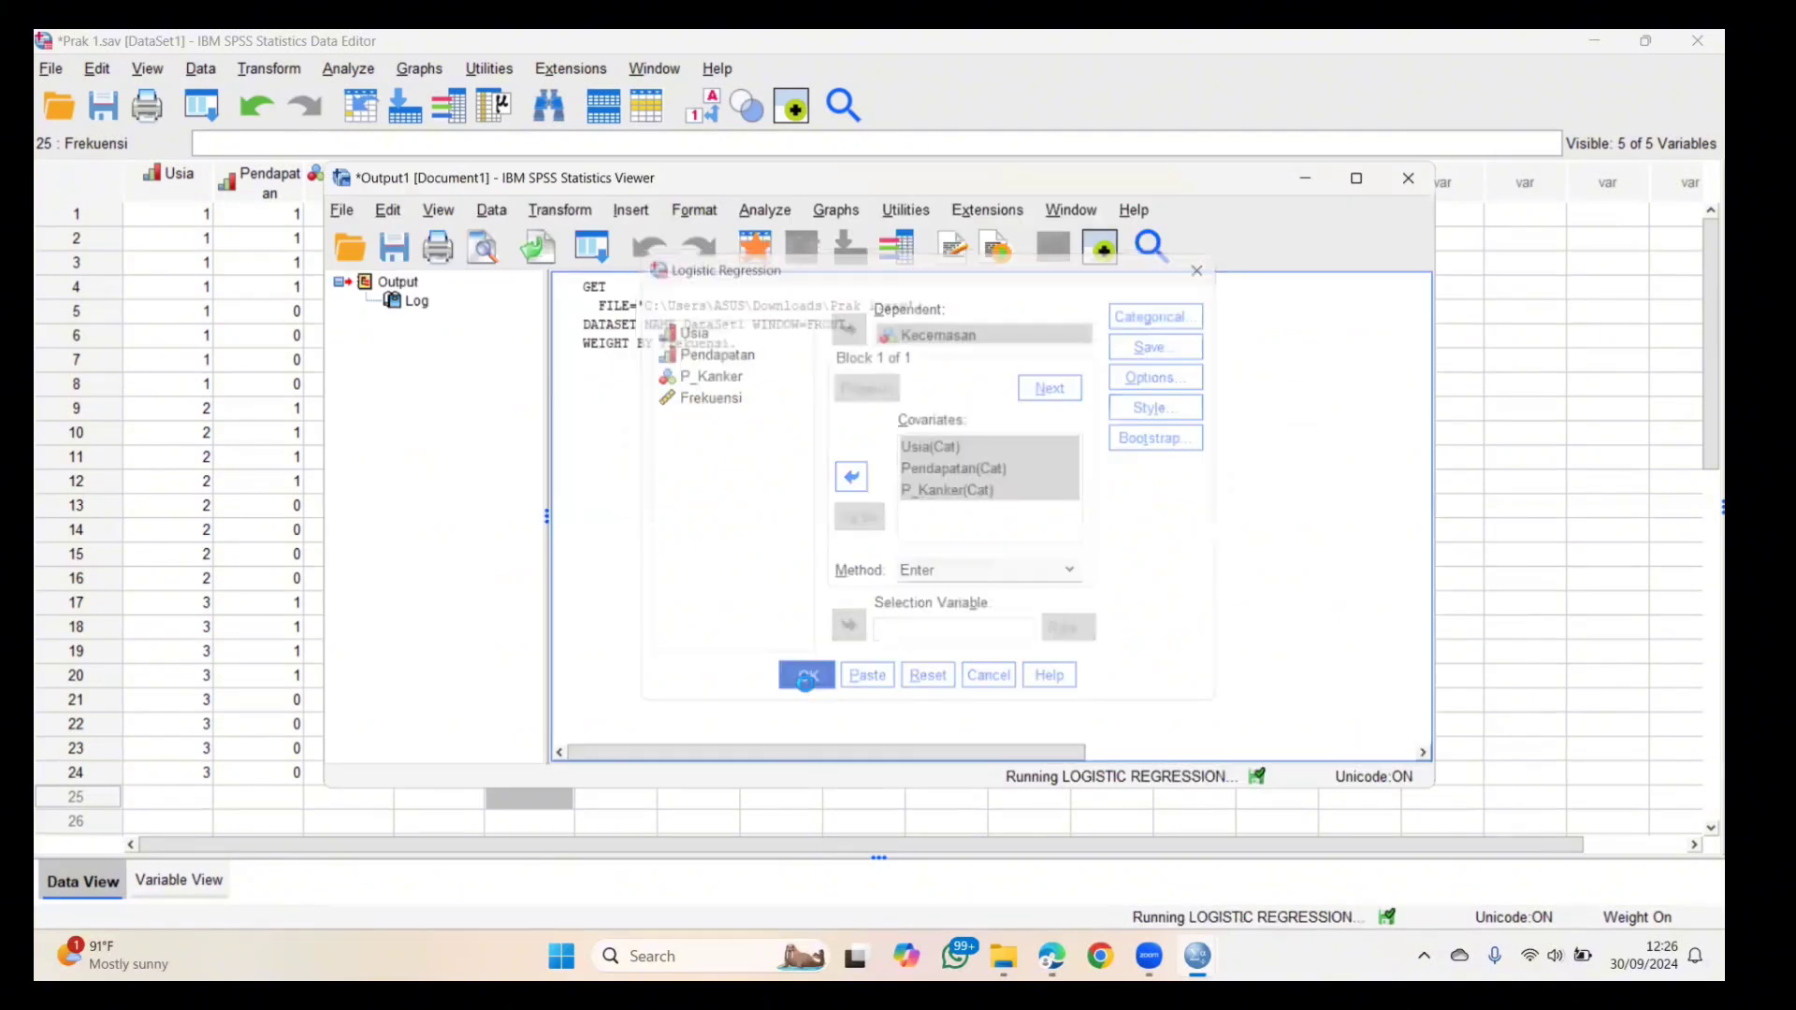
click(1356, 178)
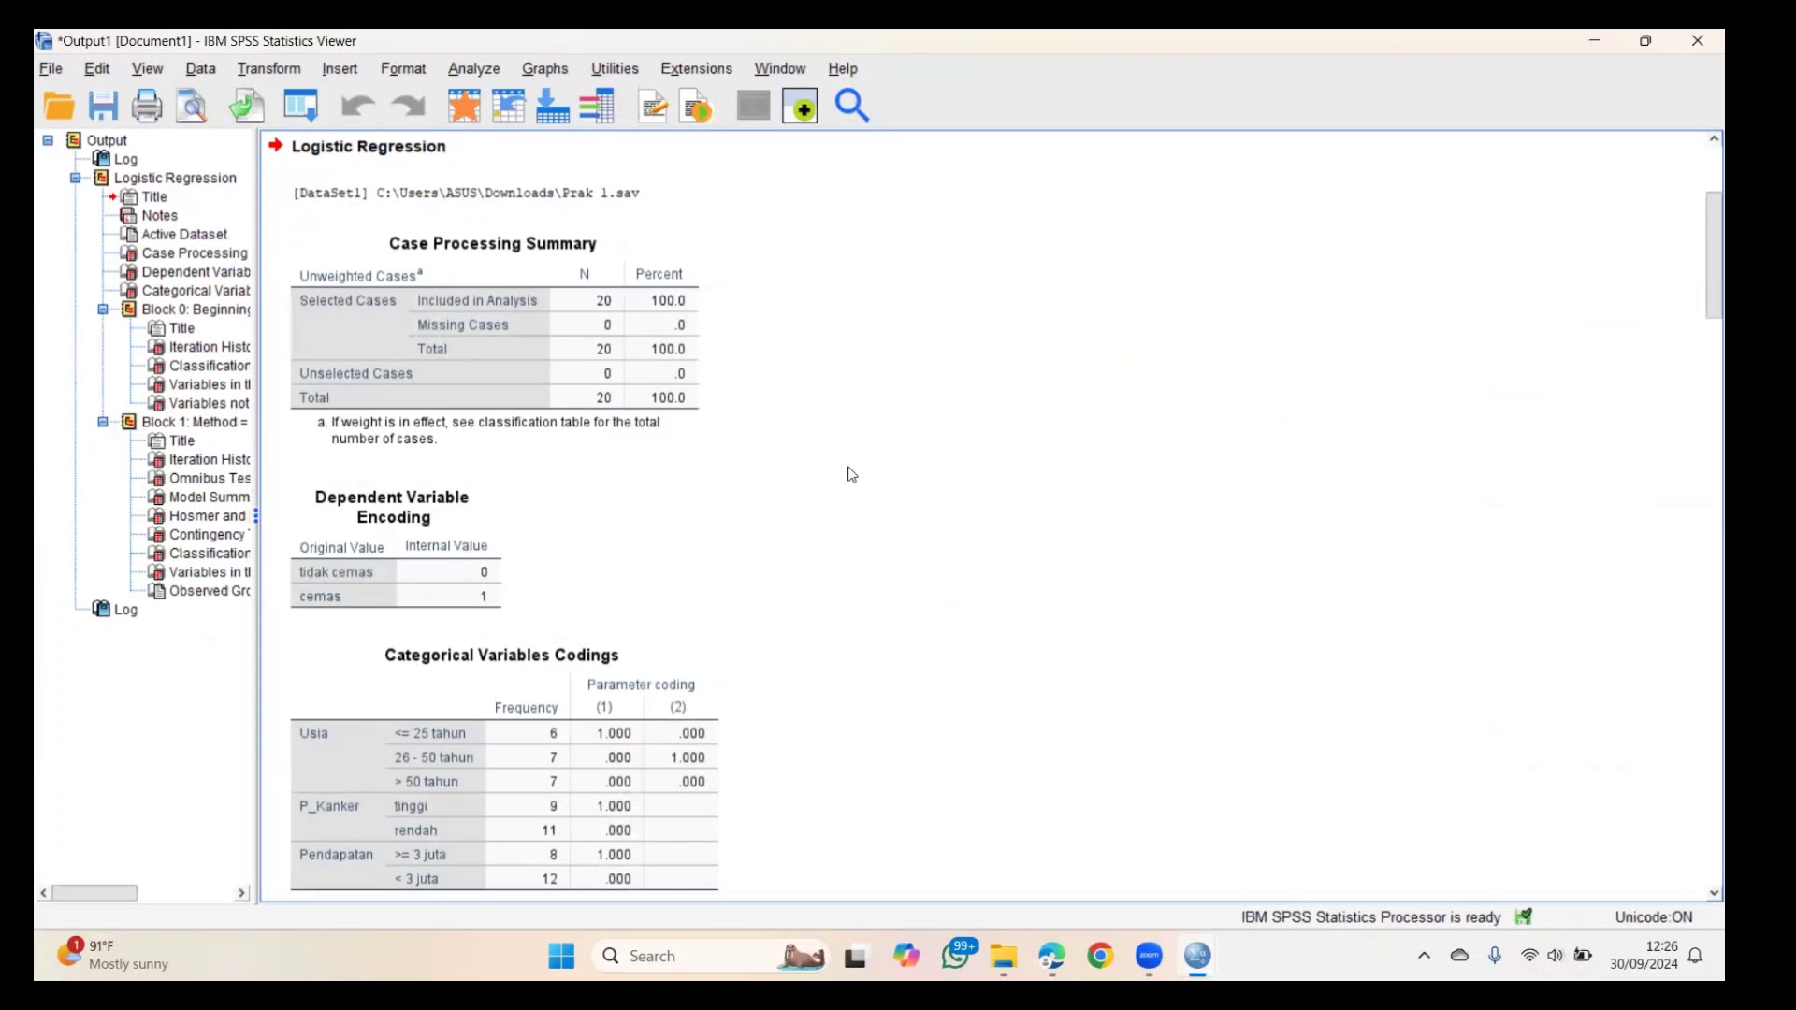
- Examine the case processing summary, the variable codings and the Block 0 iteration history, classification and variables tables
click(575, 247)
scroll(515, 614, down, 2)
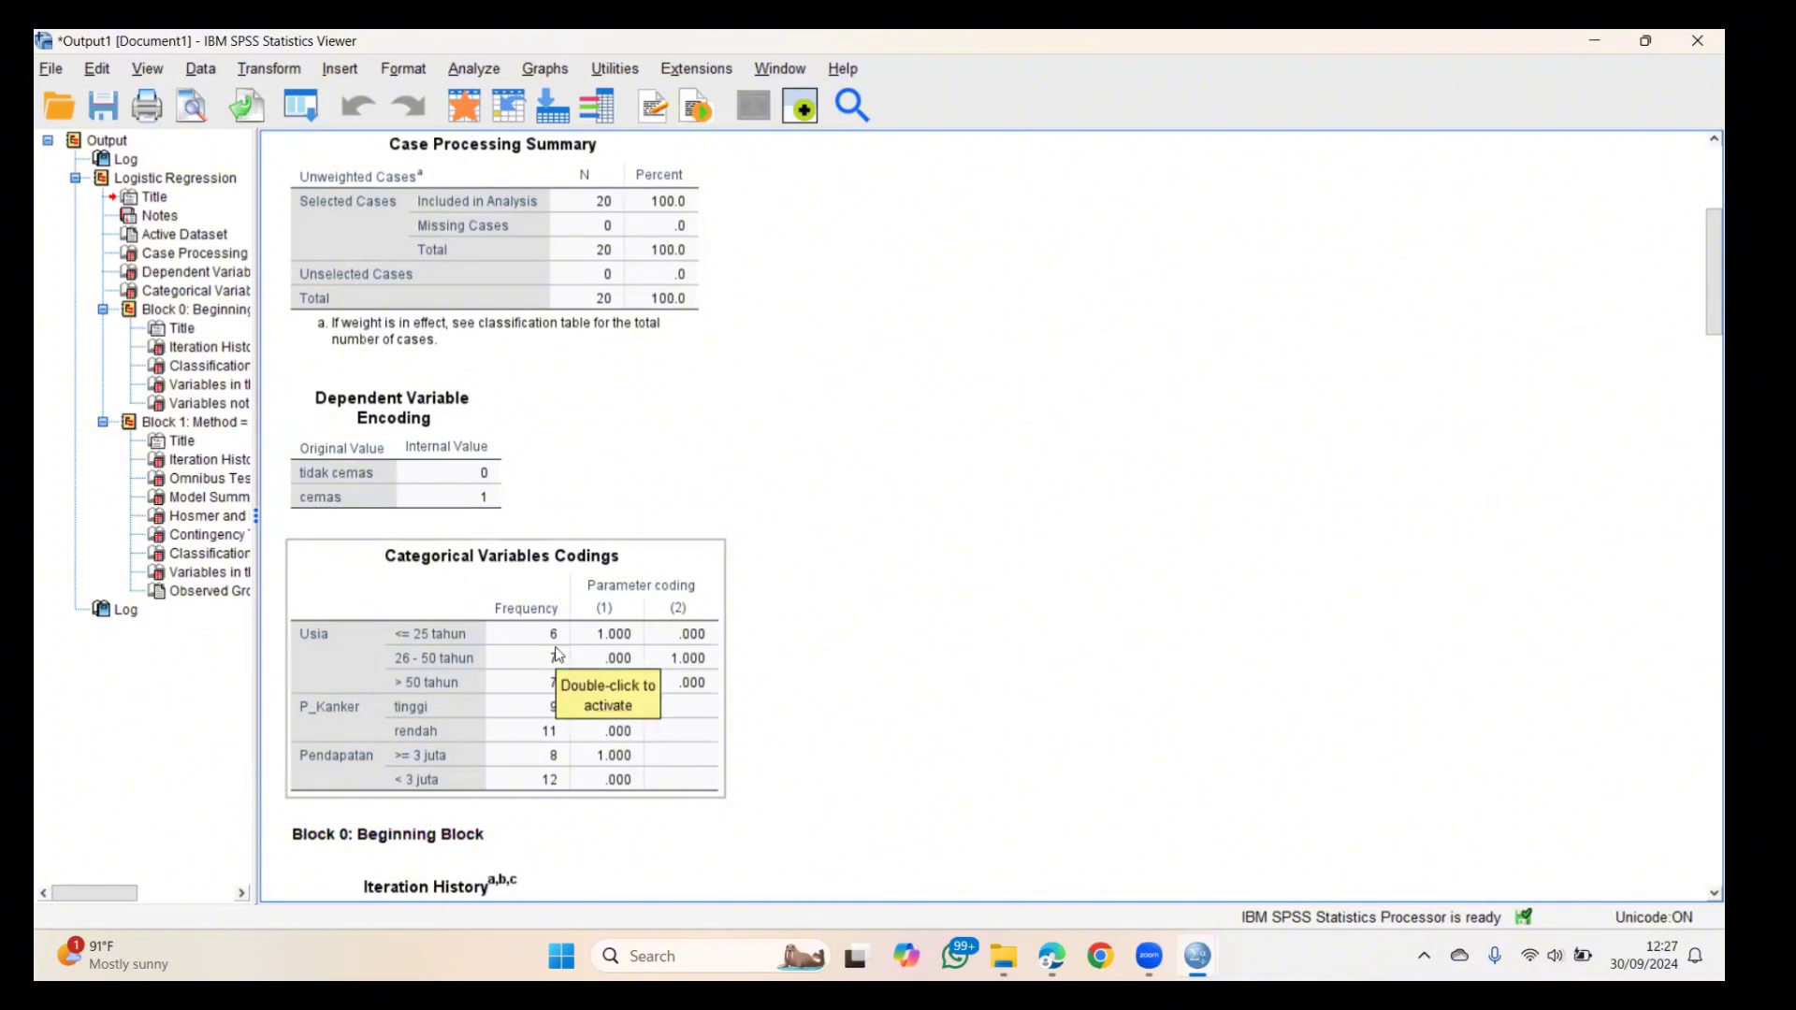
scroll(558, 655, down, 2)
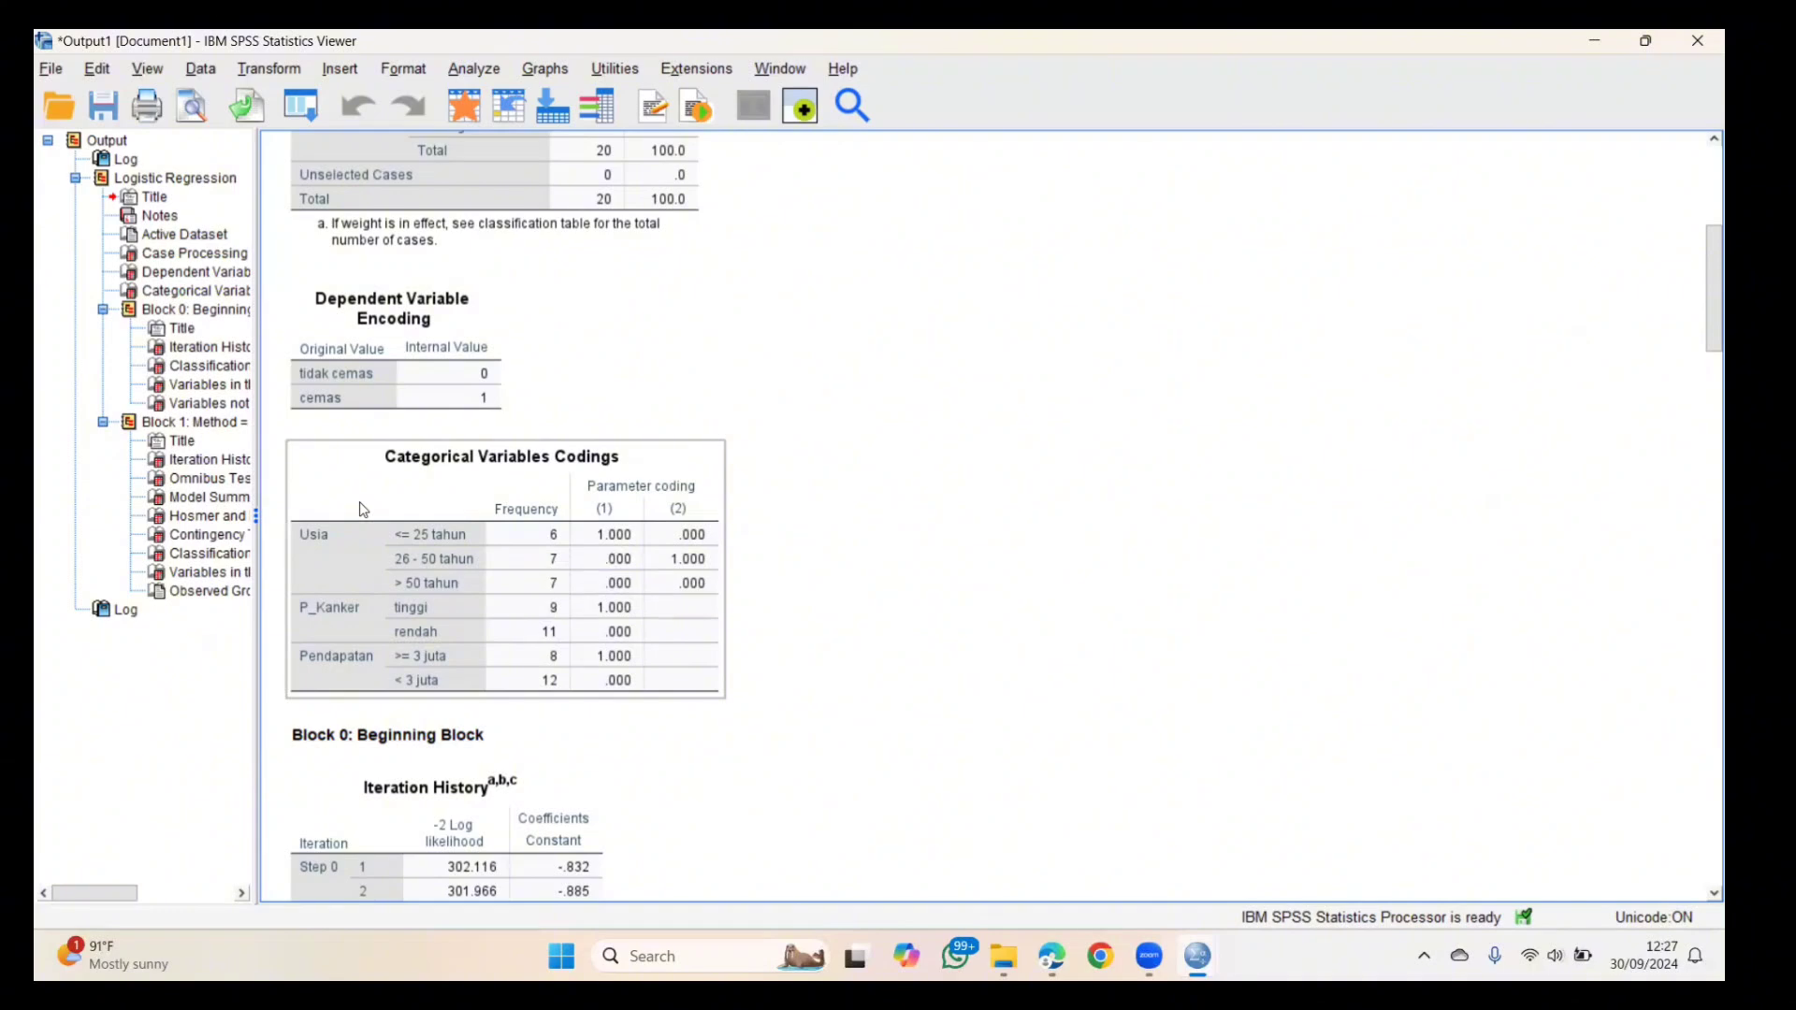
scroll(690, 687, down, 2)
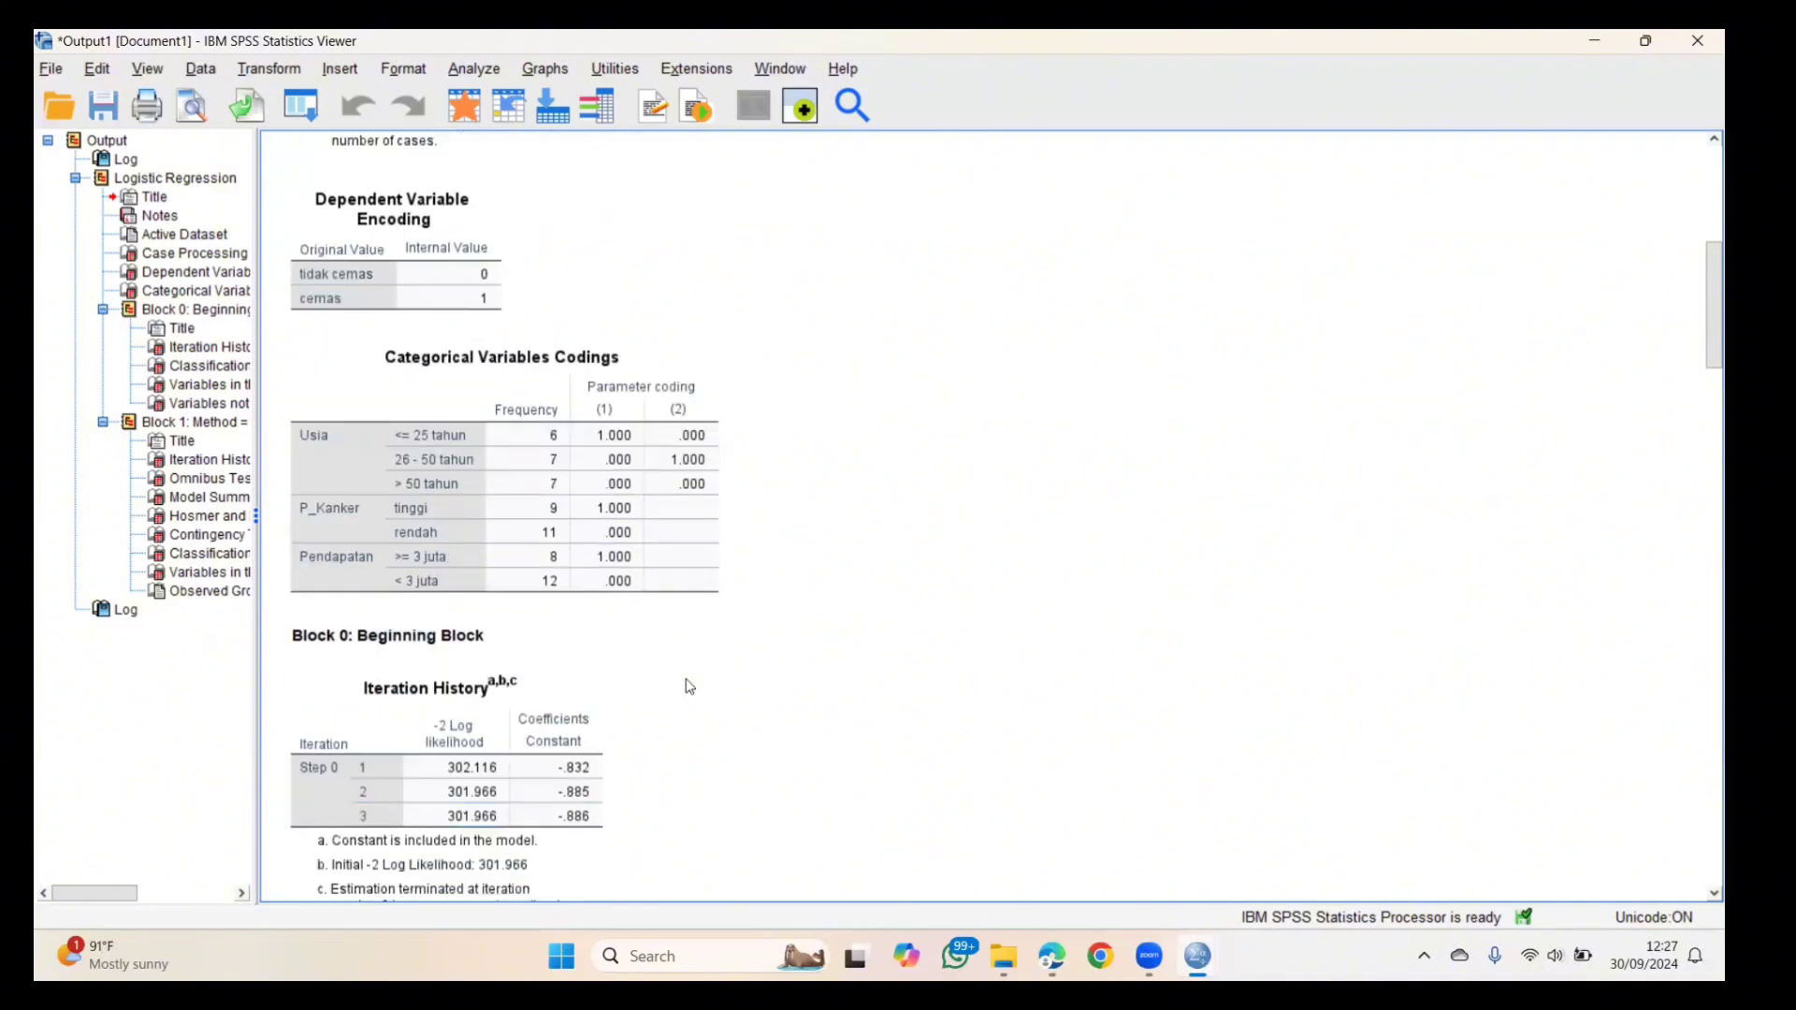
scroll(690, 688, down, 4)
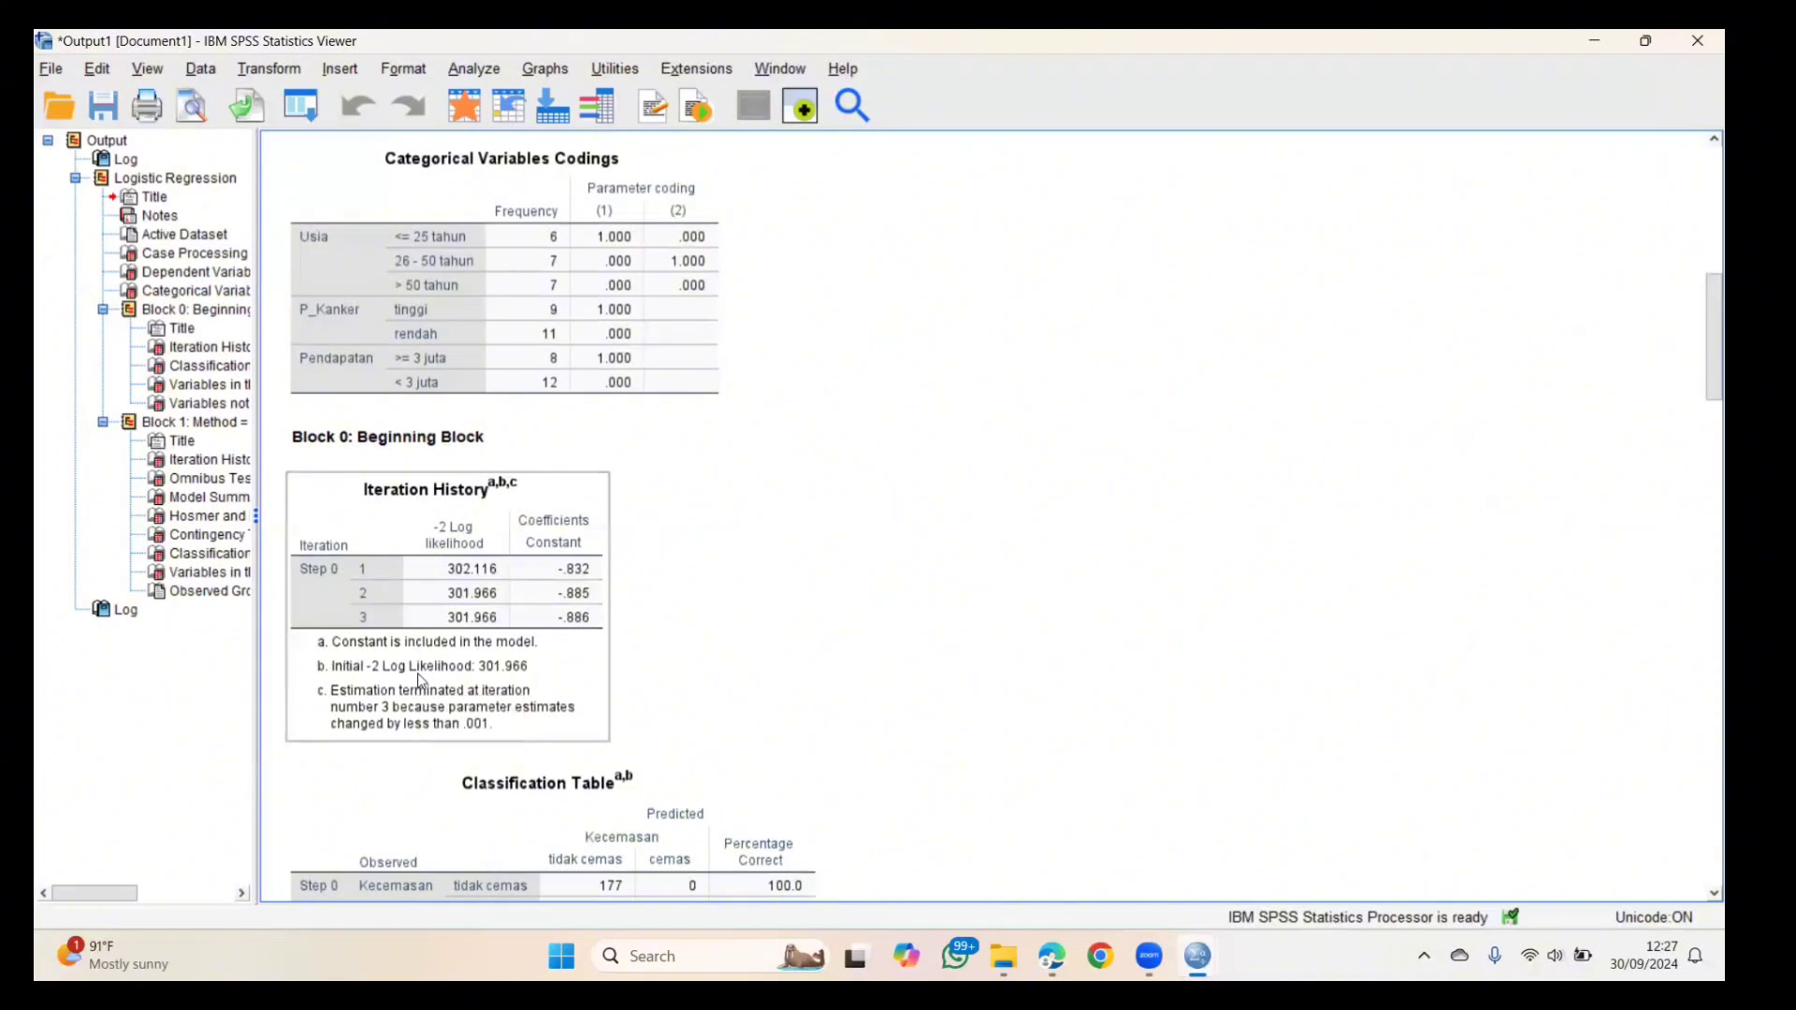
scroll(421, 682, down, 2)
scroll(587, 717, down, 3)
click(610, 553)
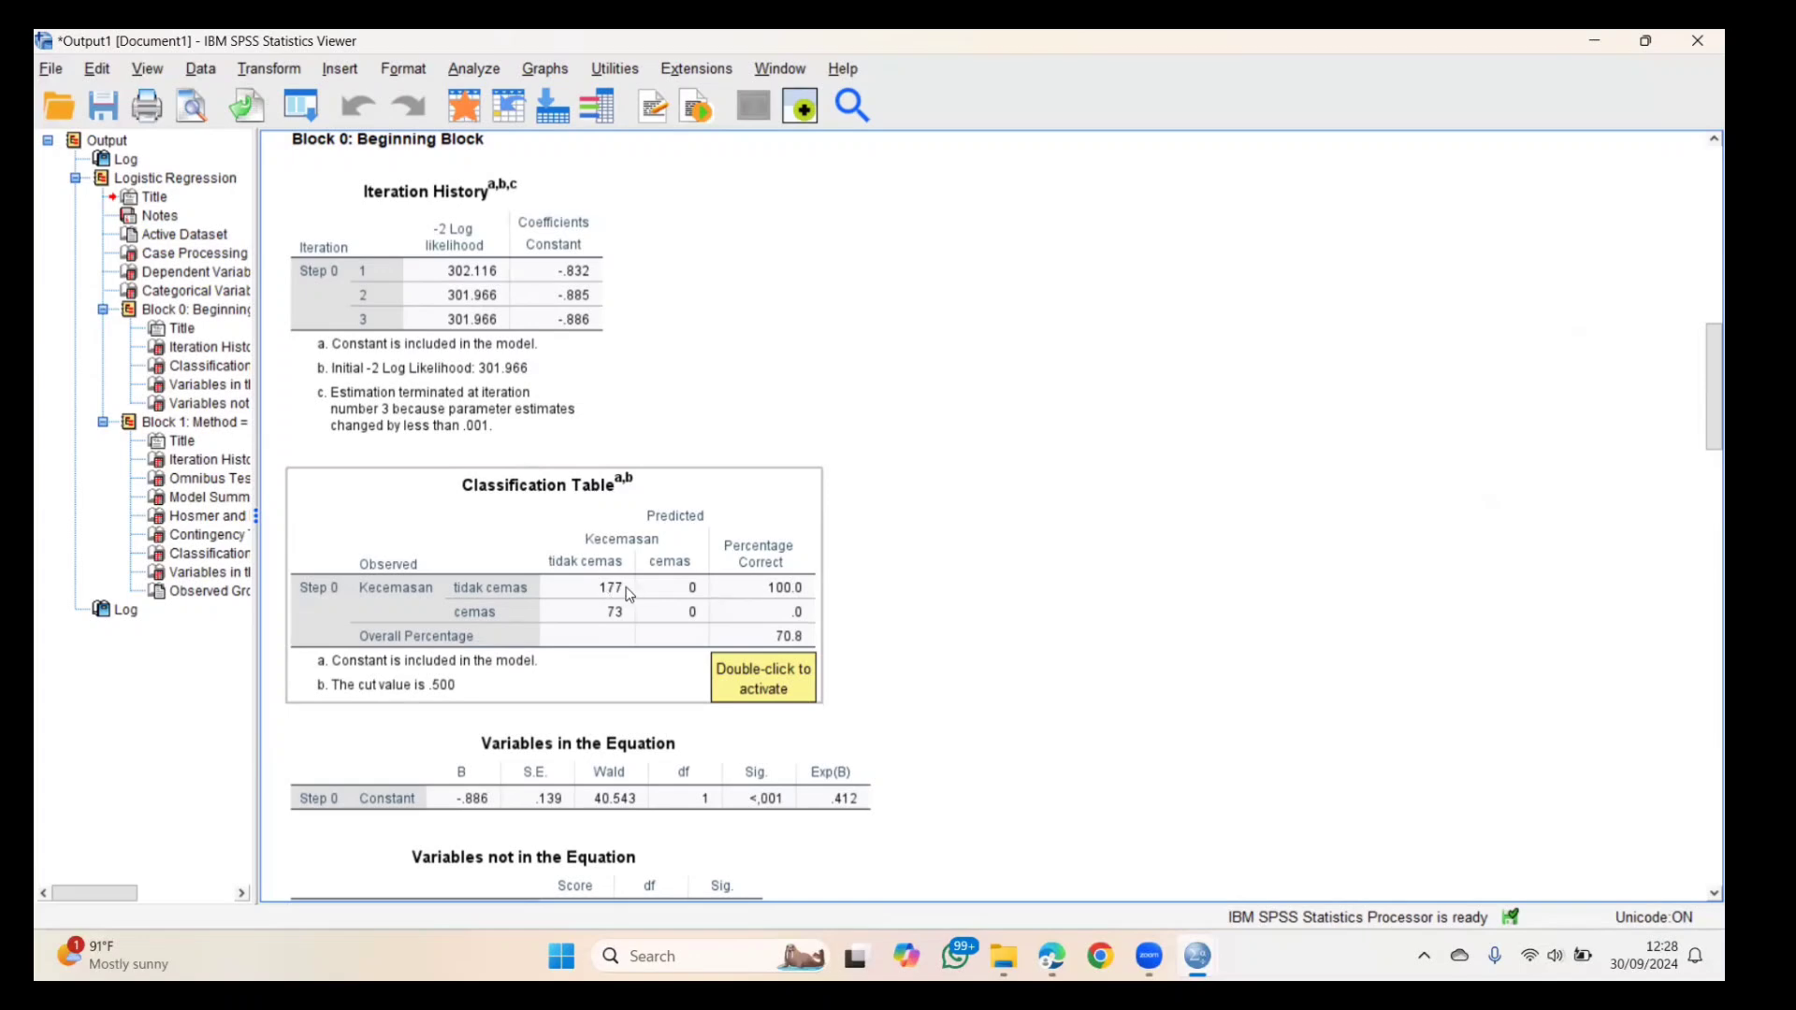
scroll(634, 595, down, 4)
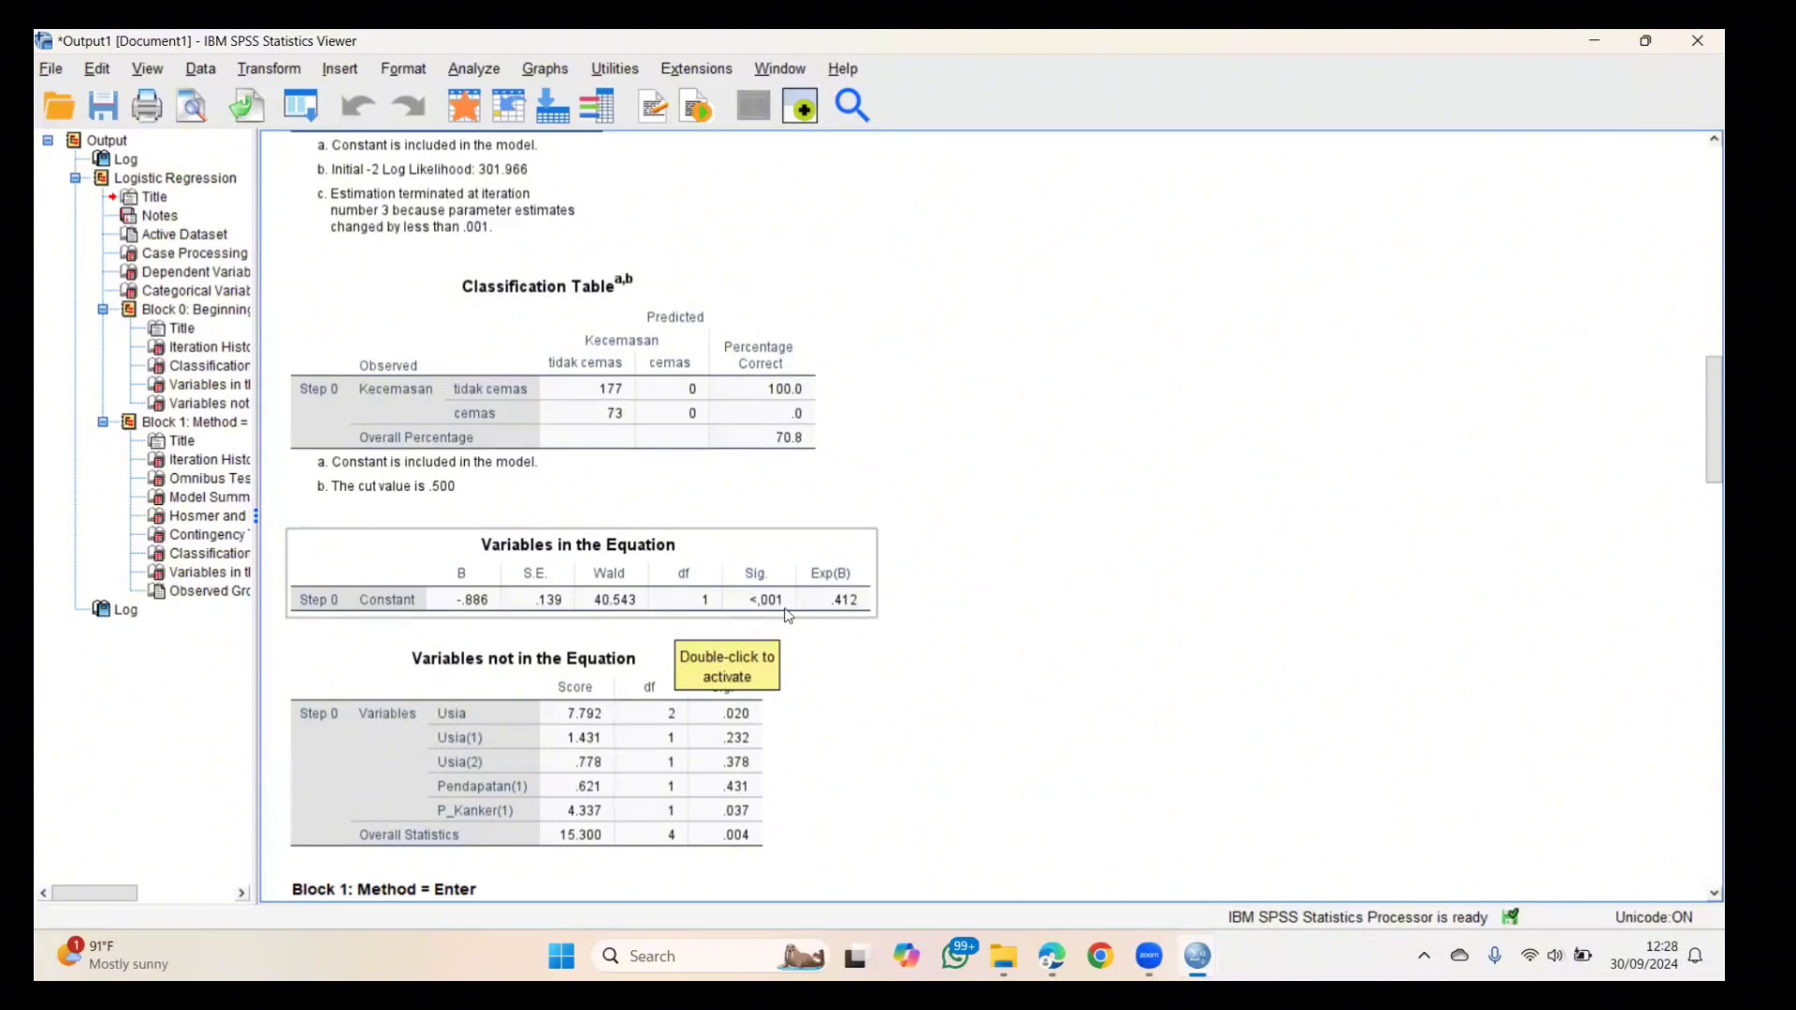
scroll(789, 616, down, 2)
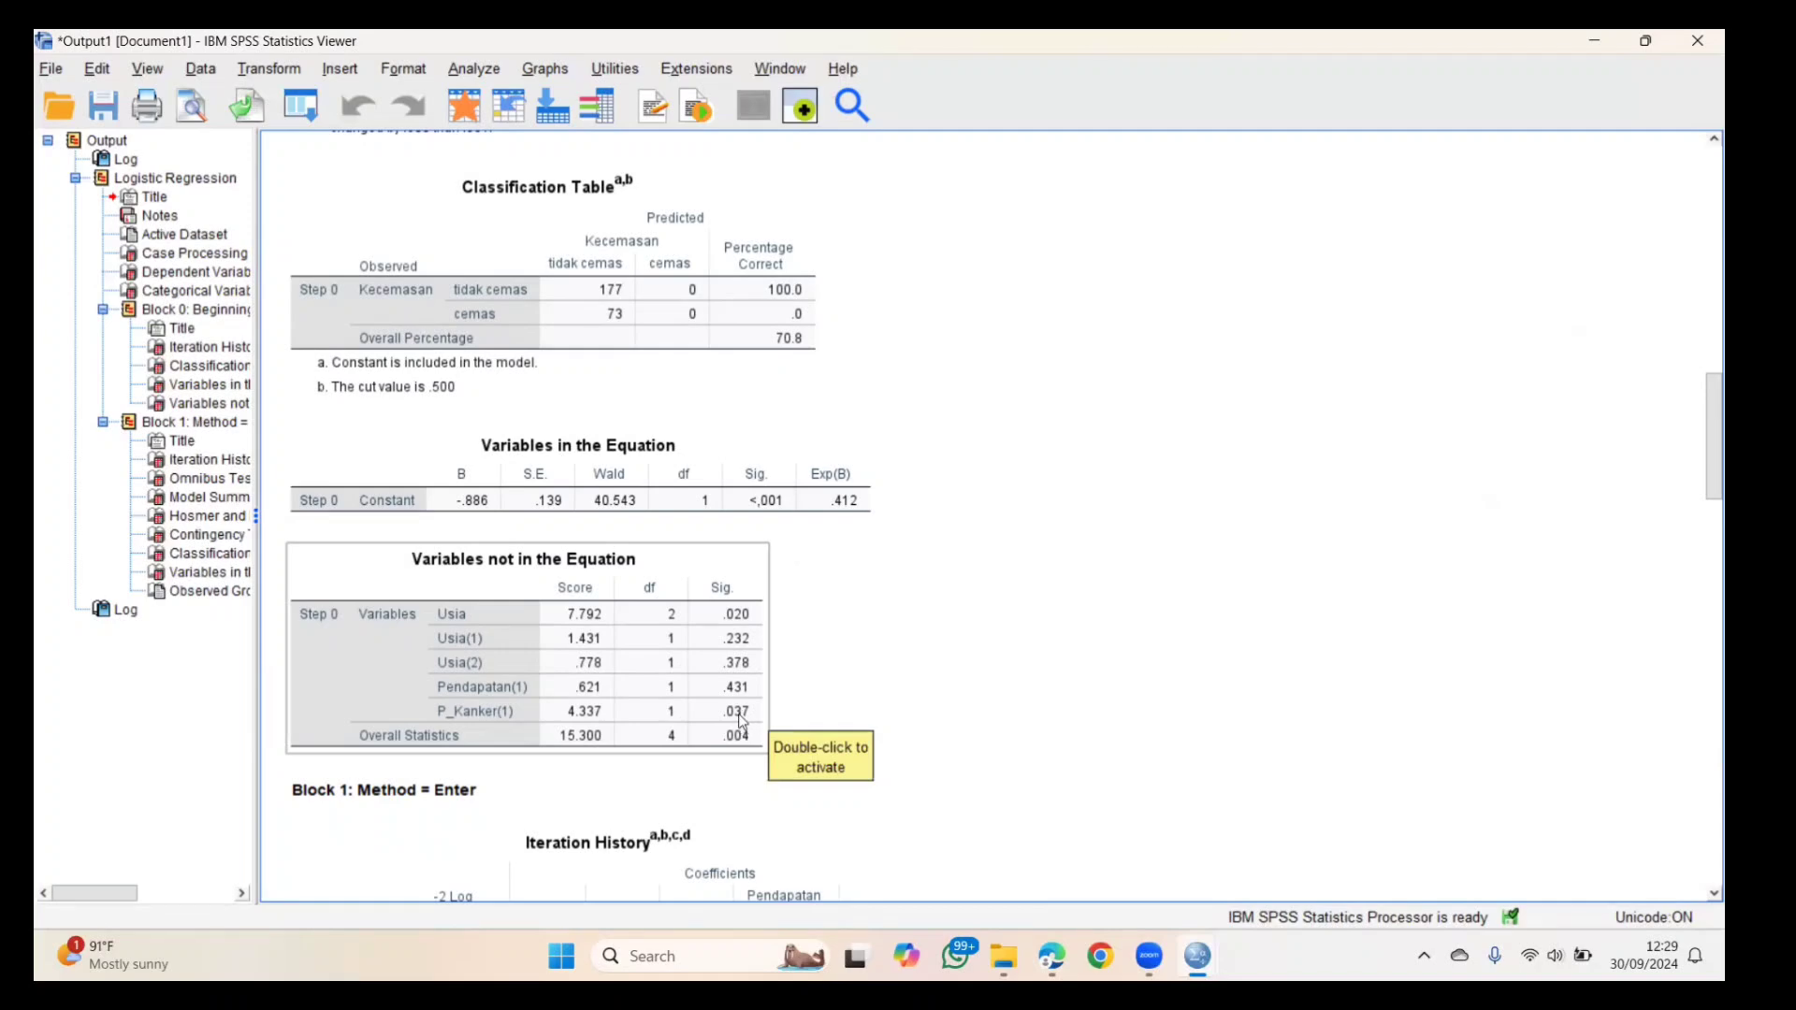
- Examine the Block 1 iteration history, omnibus tests of model coefficients and model summary
scroll(744, 720, down, 3)
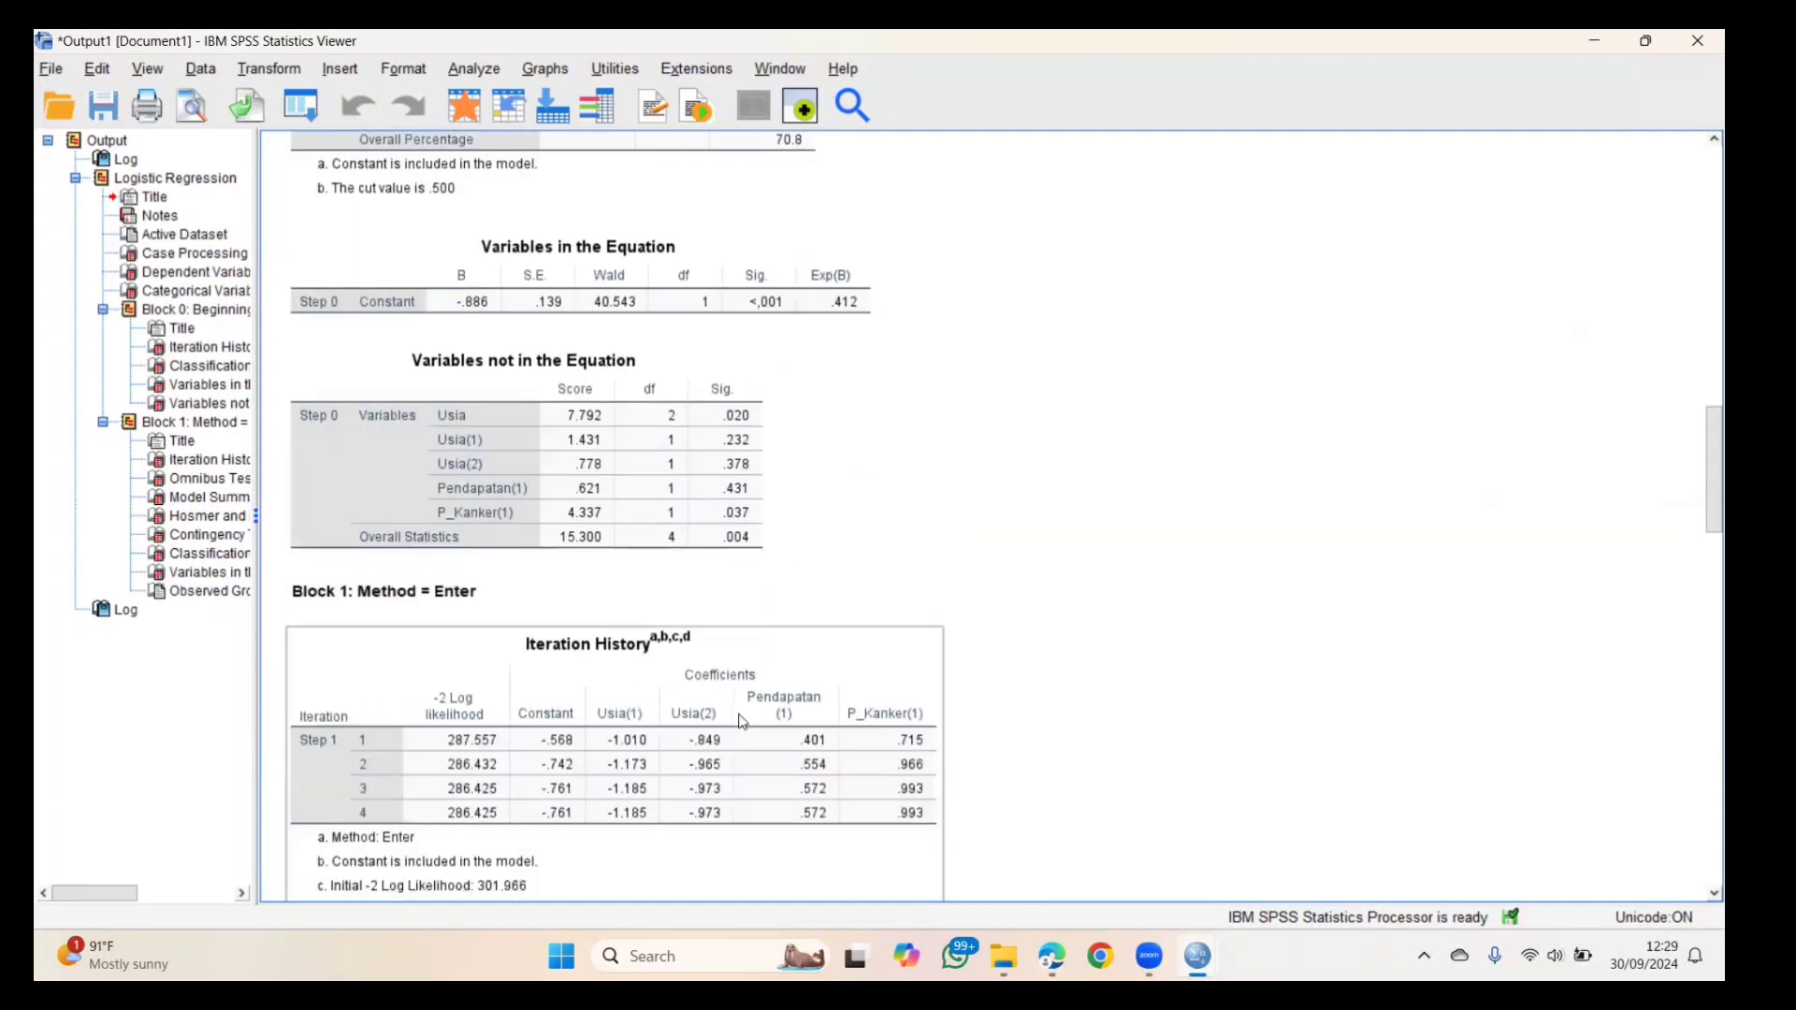
scroll(487, 655, down, 1)
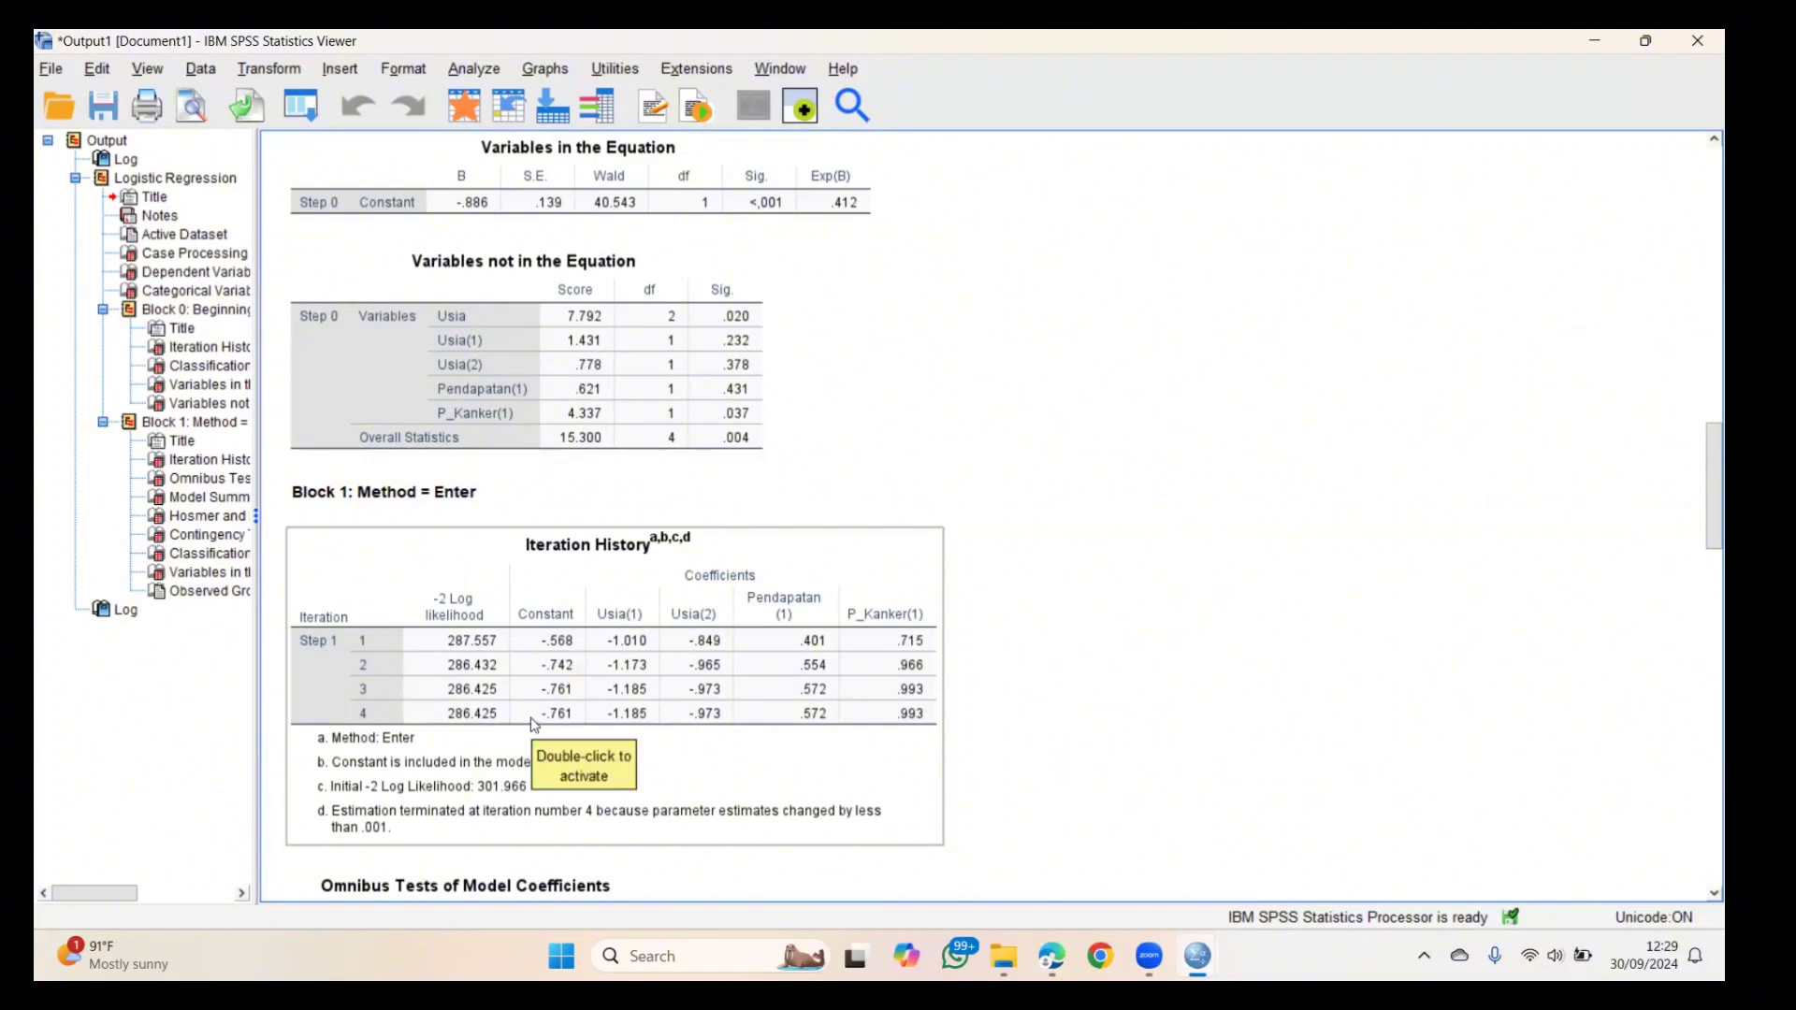
scroll(534, 725, down, 2)
scroll(535, 725, down, 4)
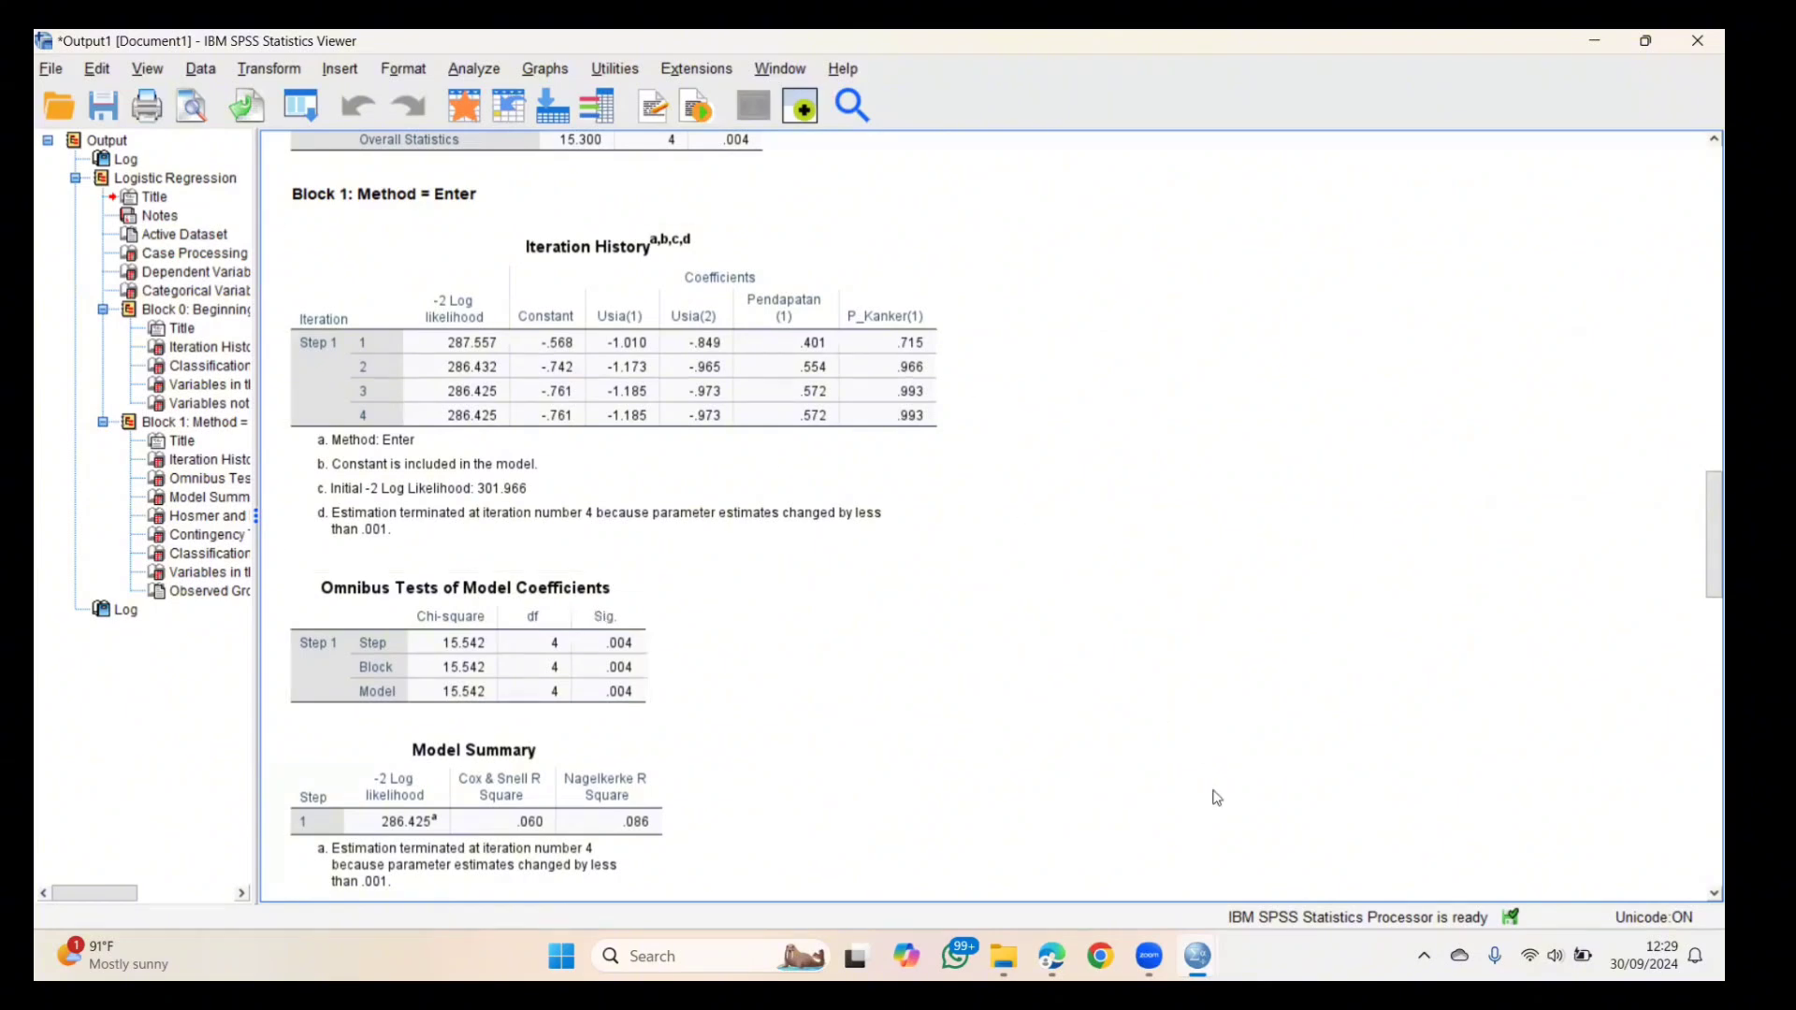
- Switch to the practicum module PDF in Edge and read the simultaneous hypothesis test based on the Omnibus Test table on page 9
mouse_move(1053, 954)
click(1052, 804)
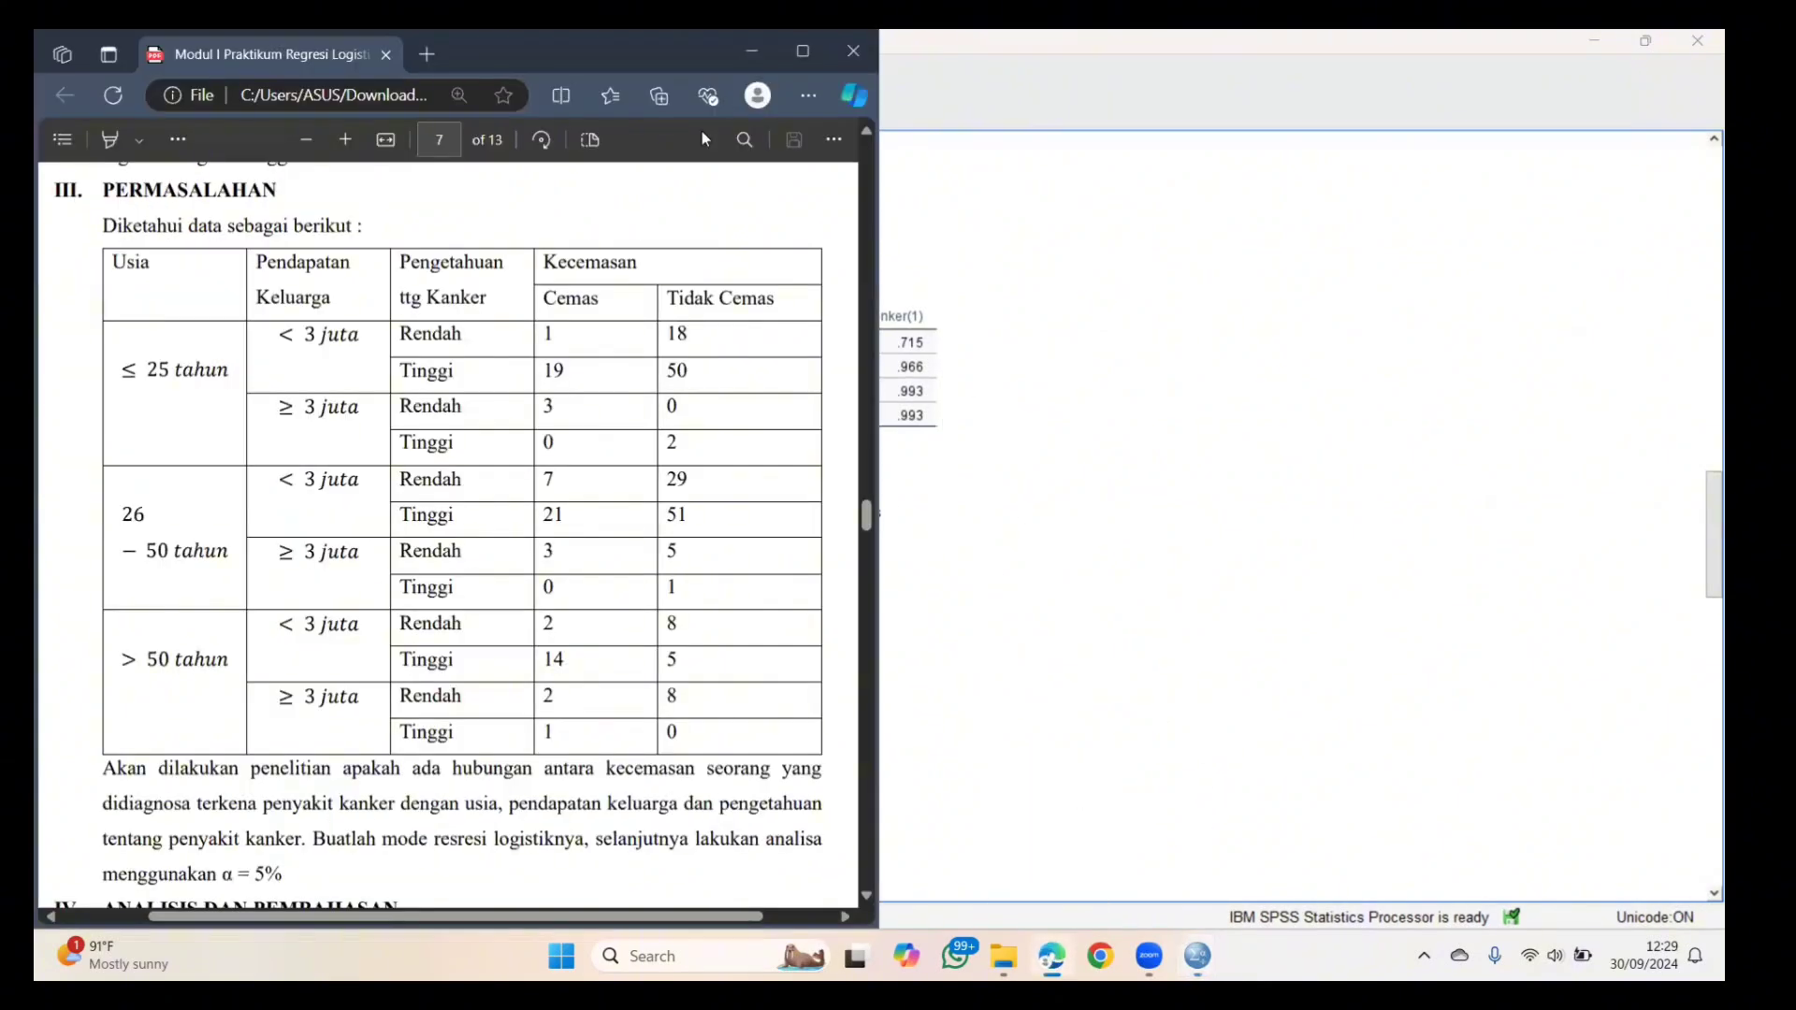
key(super+Down)
click(1238, 382)
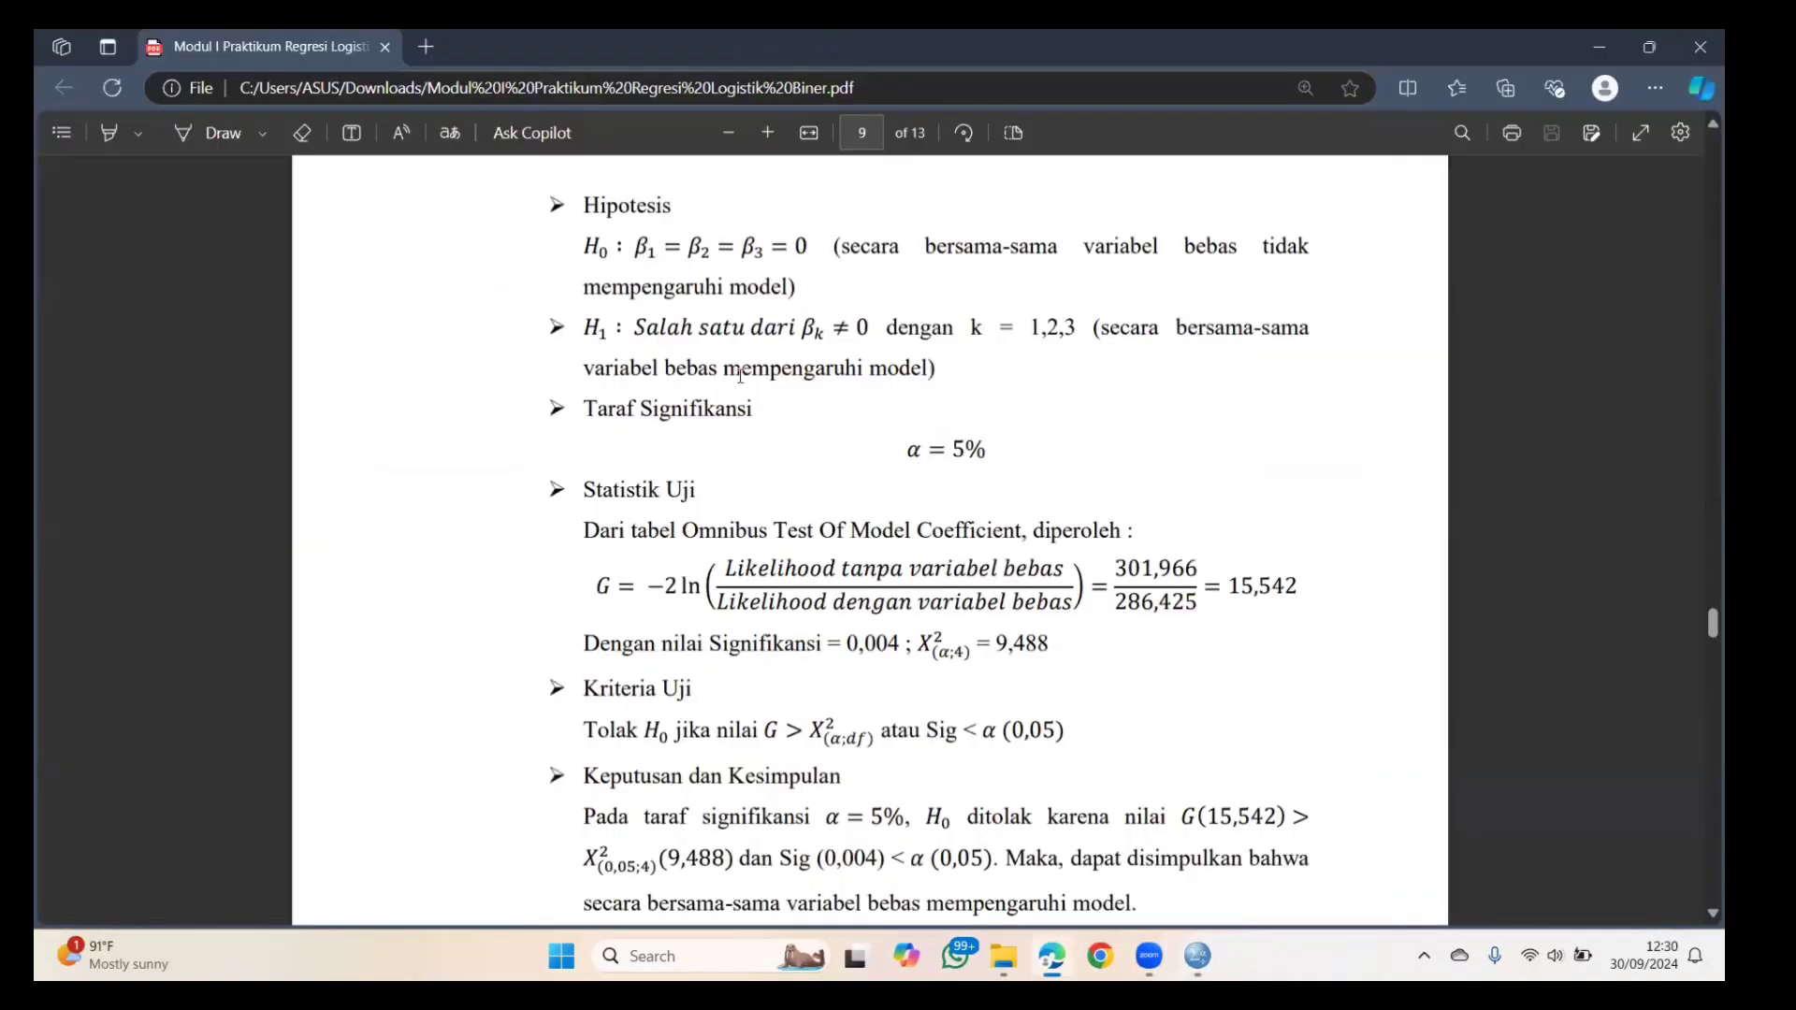
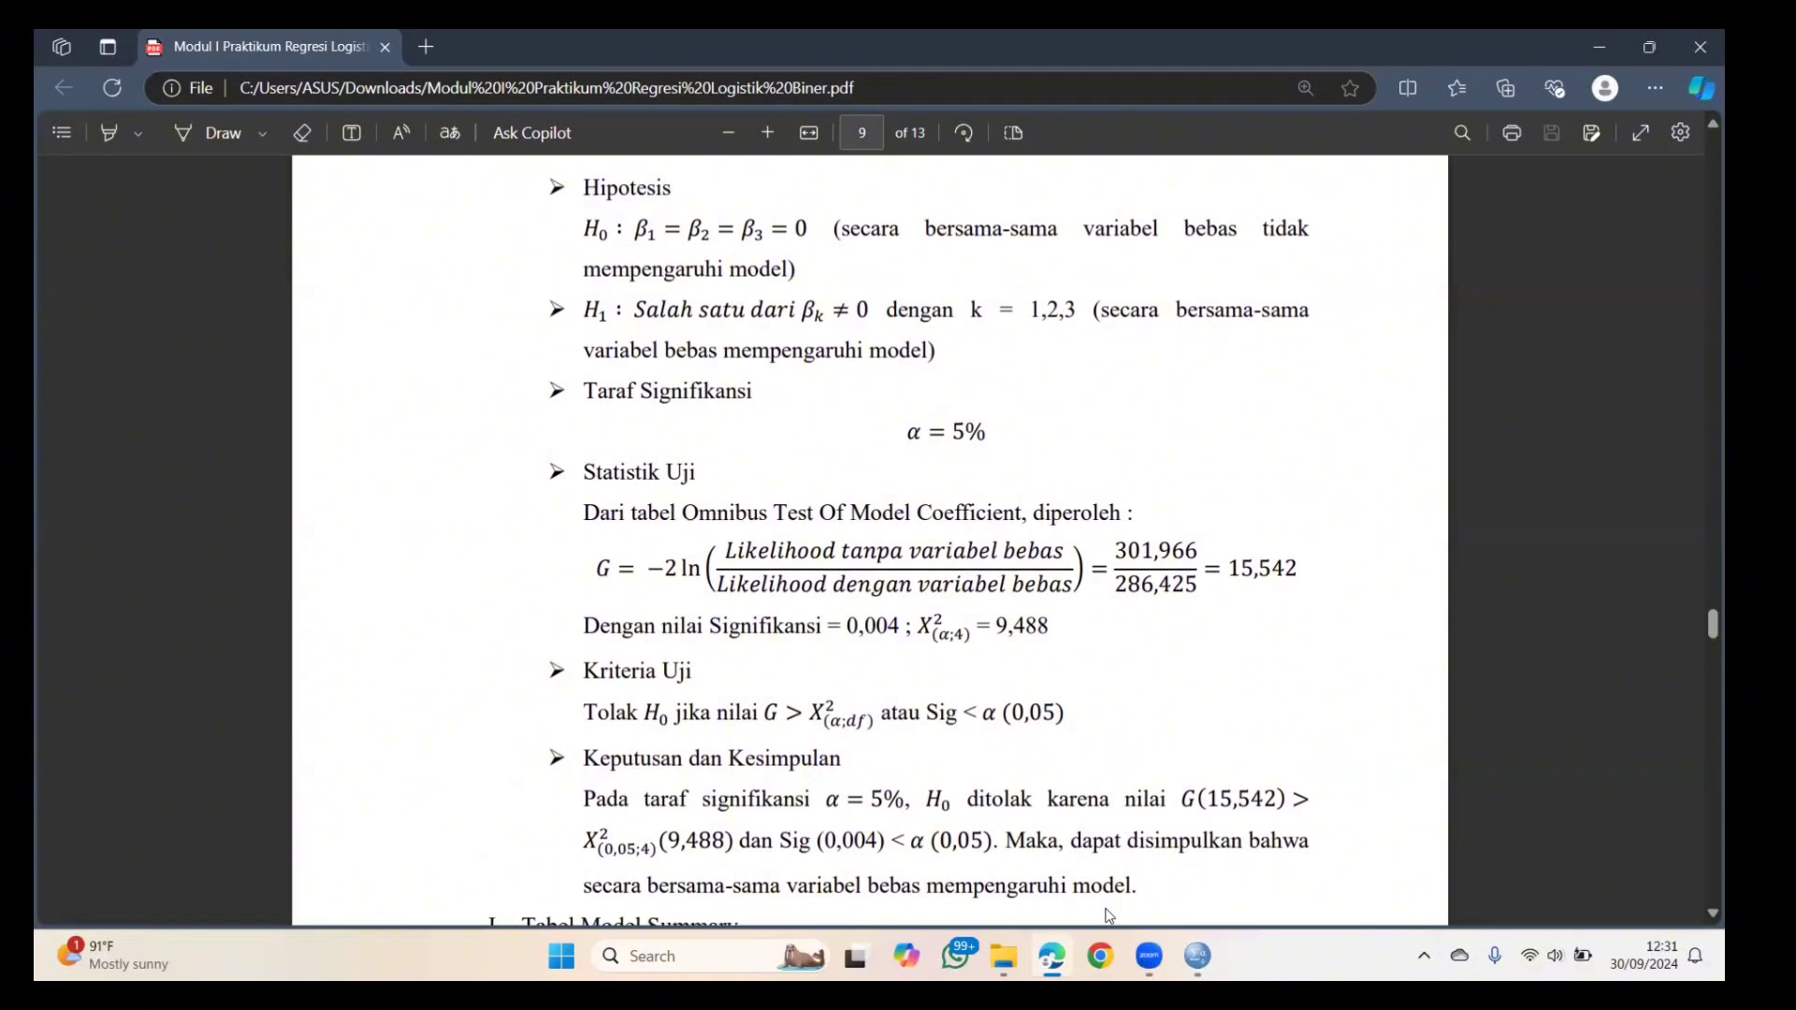
- Return to the SPSS output viewer and examine the omnibus tests, model summary and Hosmer and Lemeshow test tables
mouse_move(1197, 957)
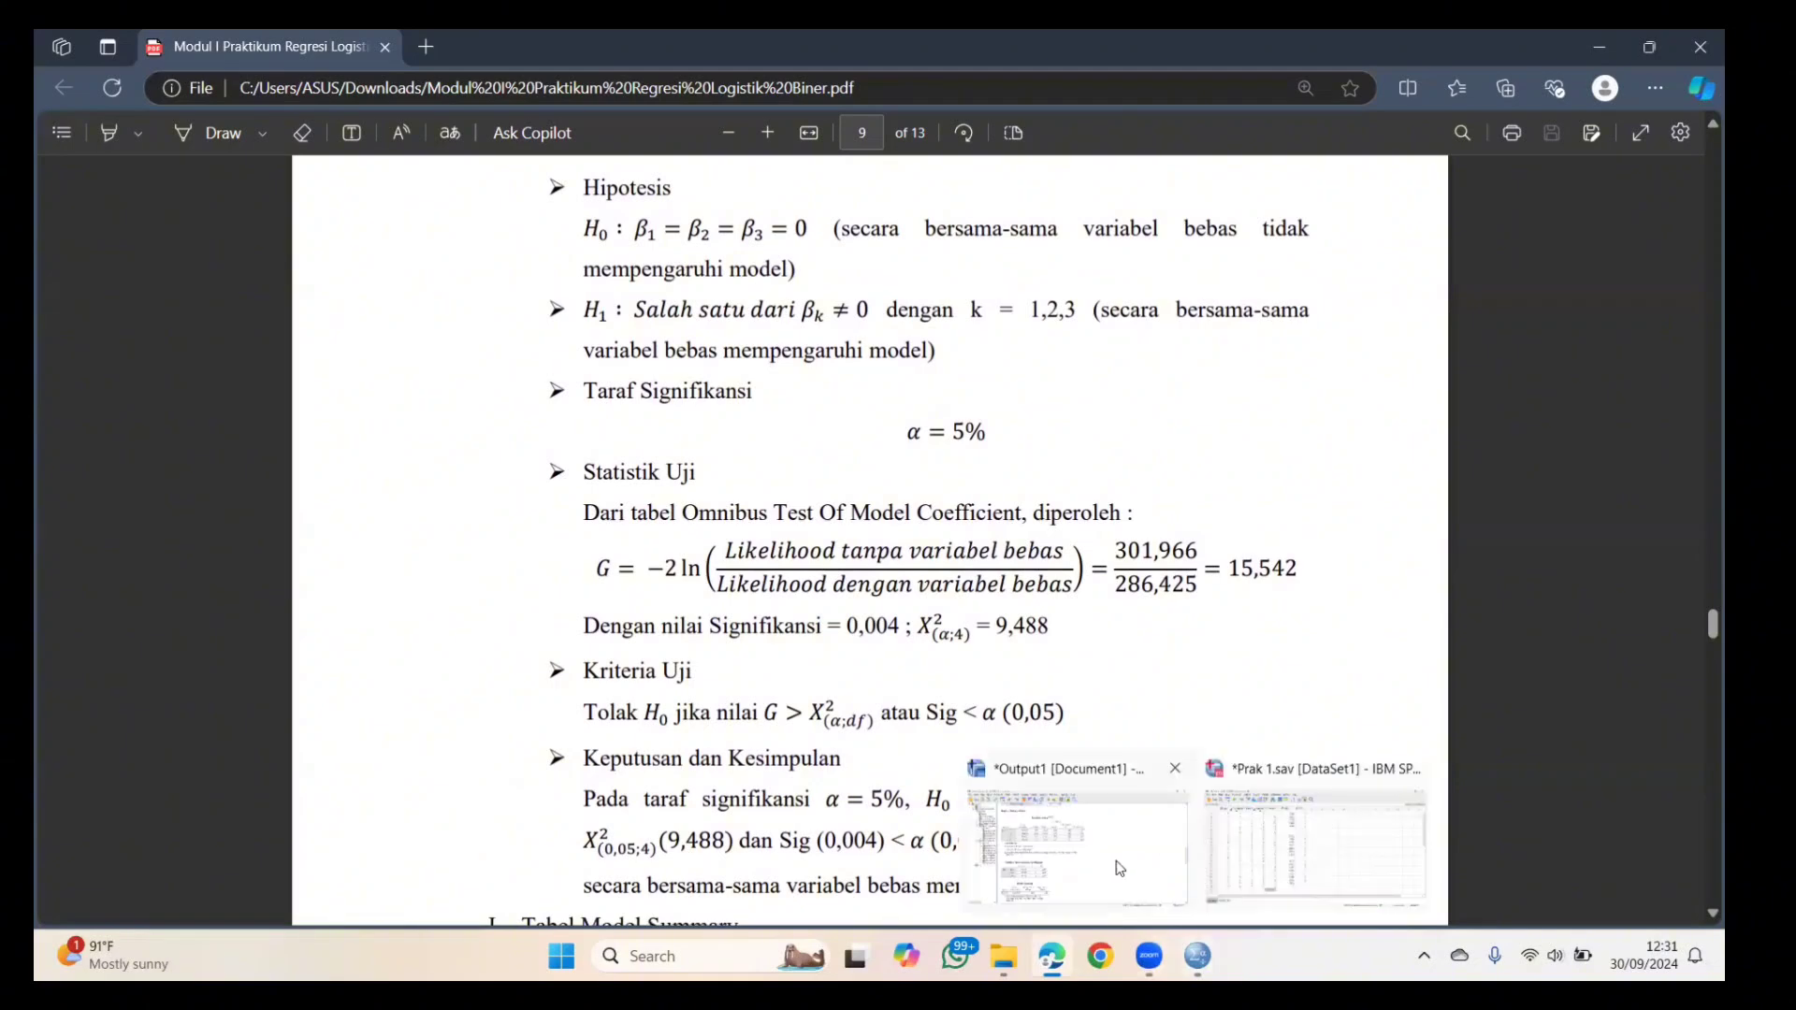
click(1119, 869)
click(366, 626)
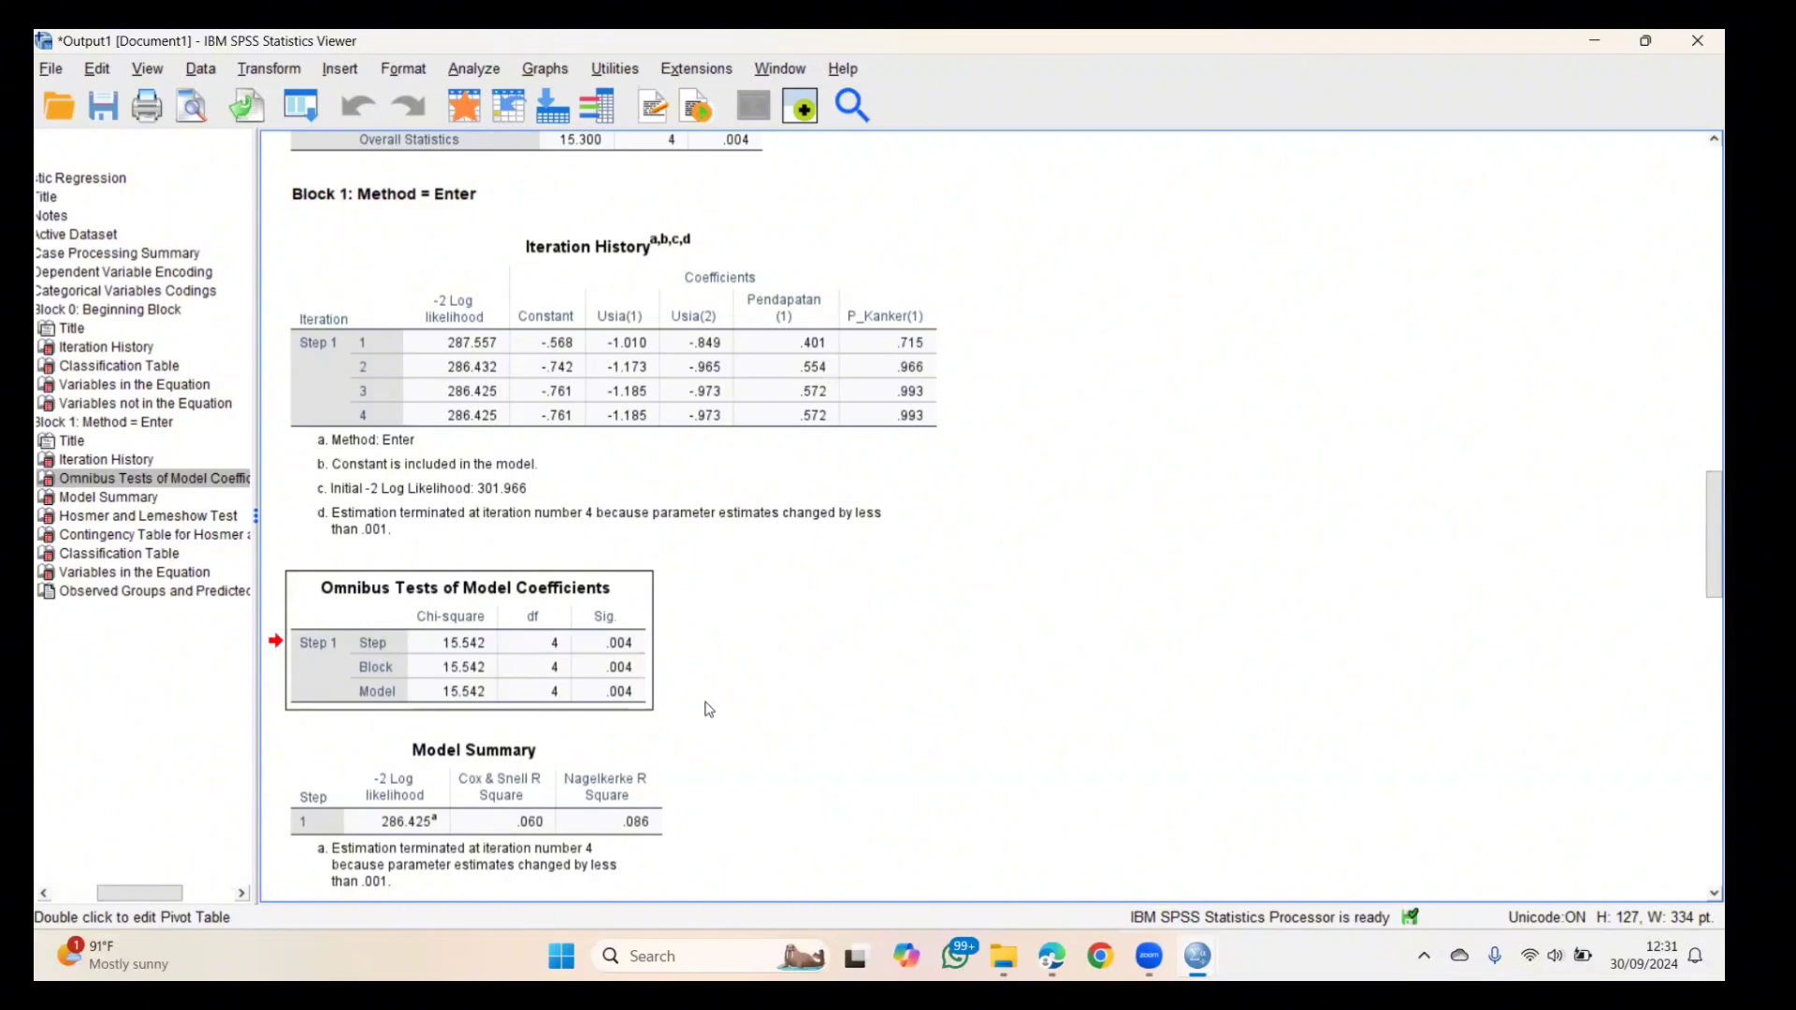
scroll(542, 805, down, 2)
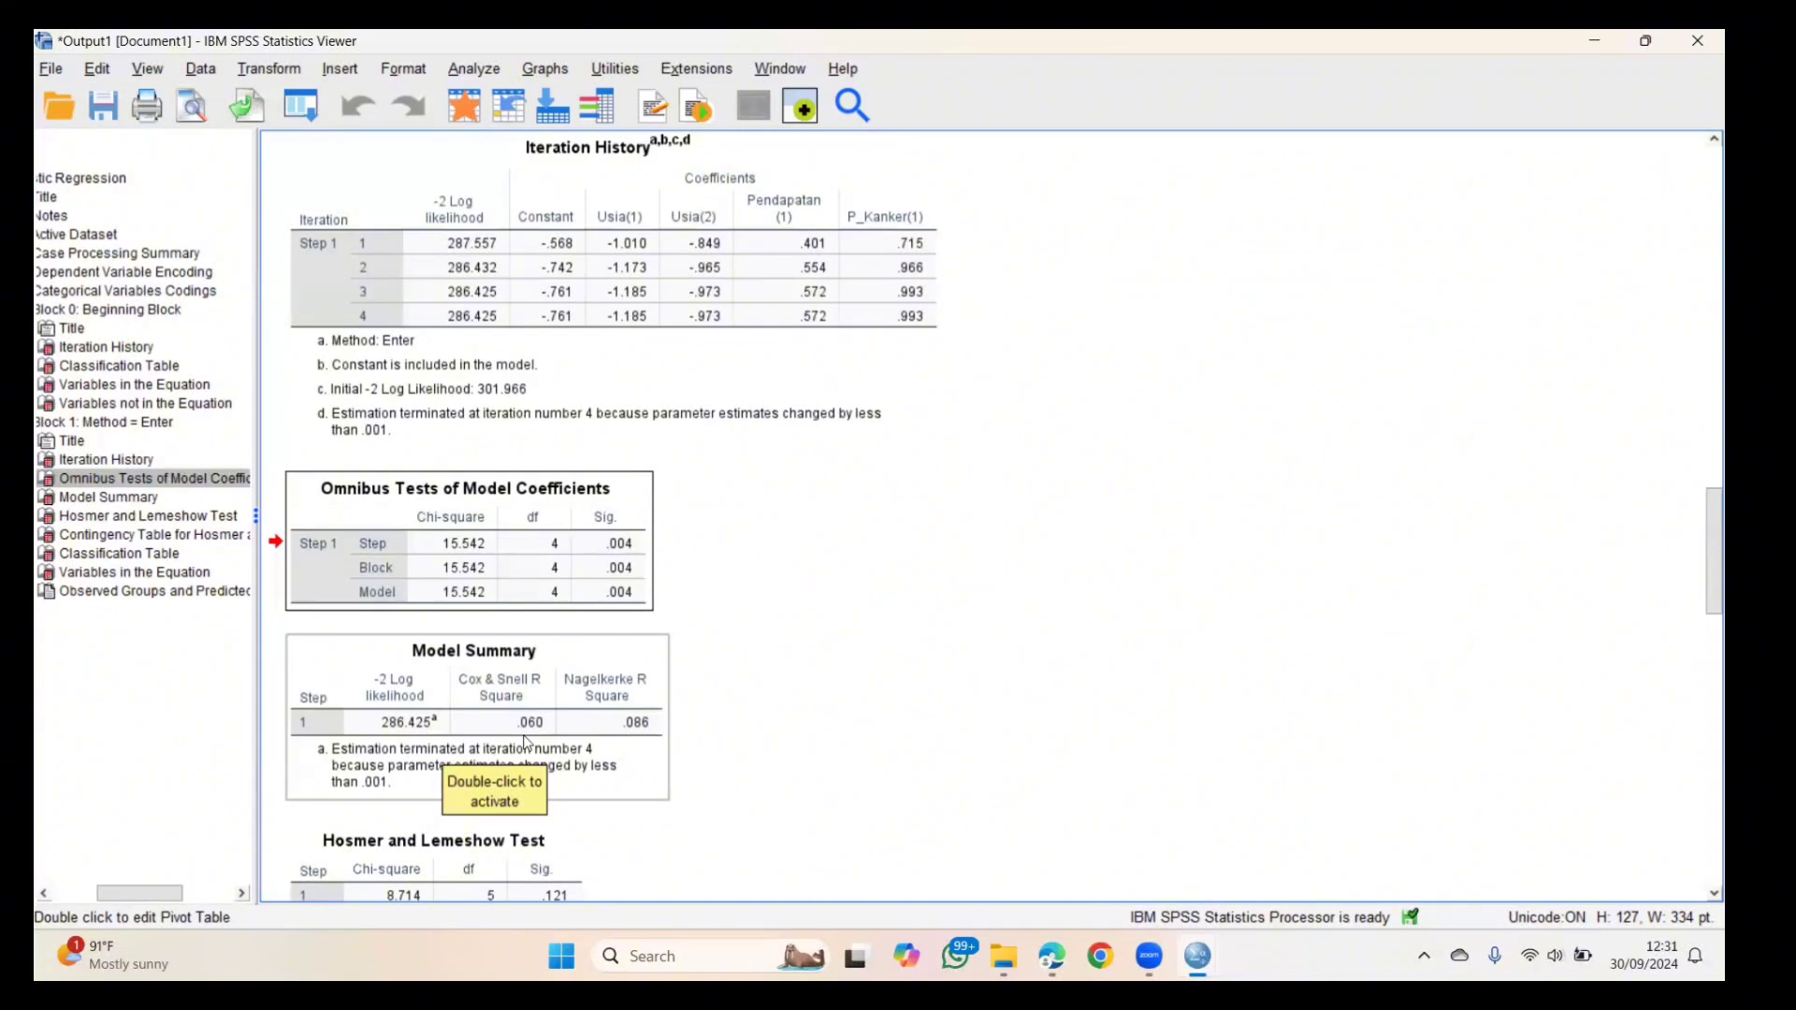
scroll(526, 743, down, 2)
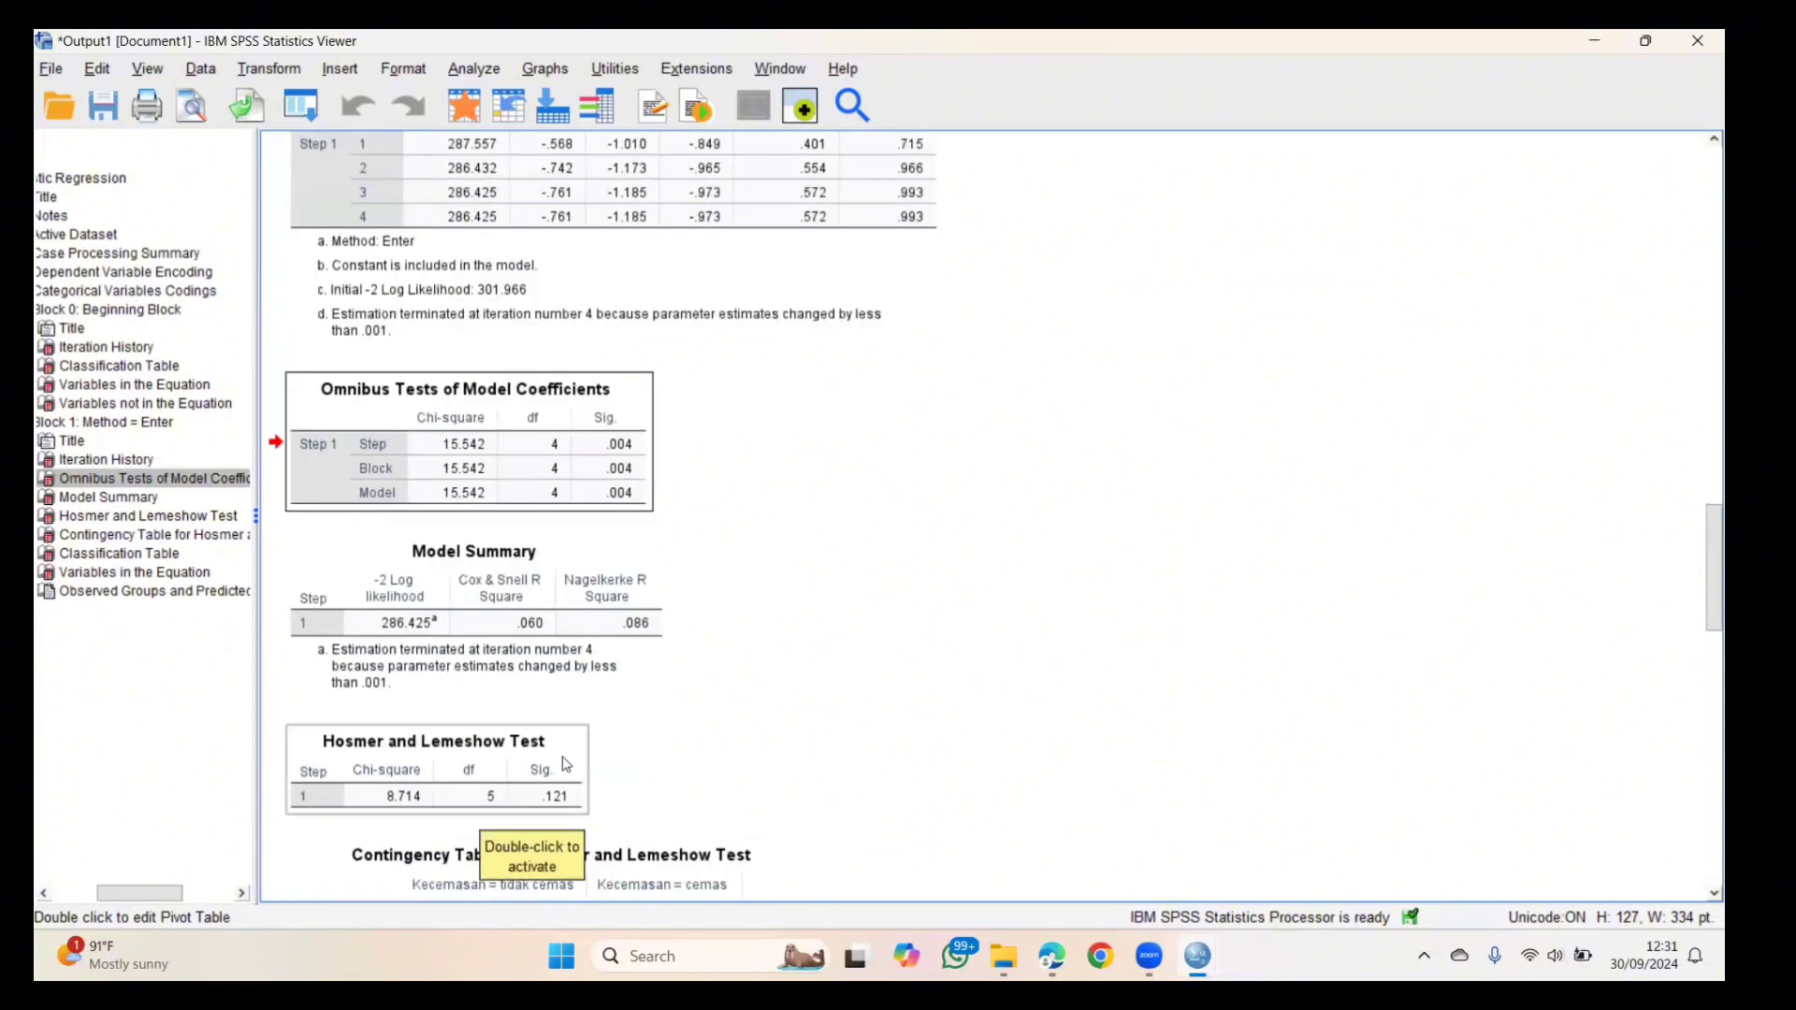
scroll(566, 764, down, 2)
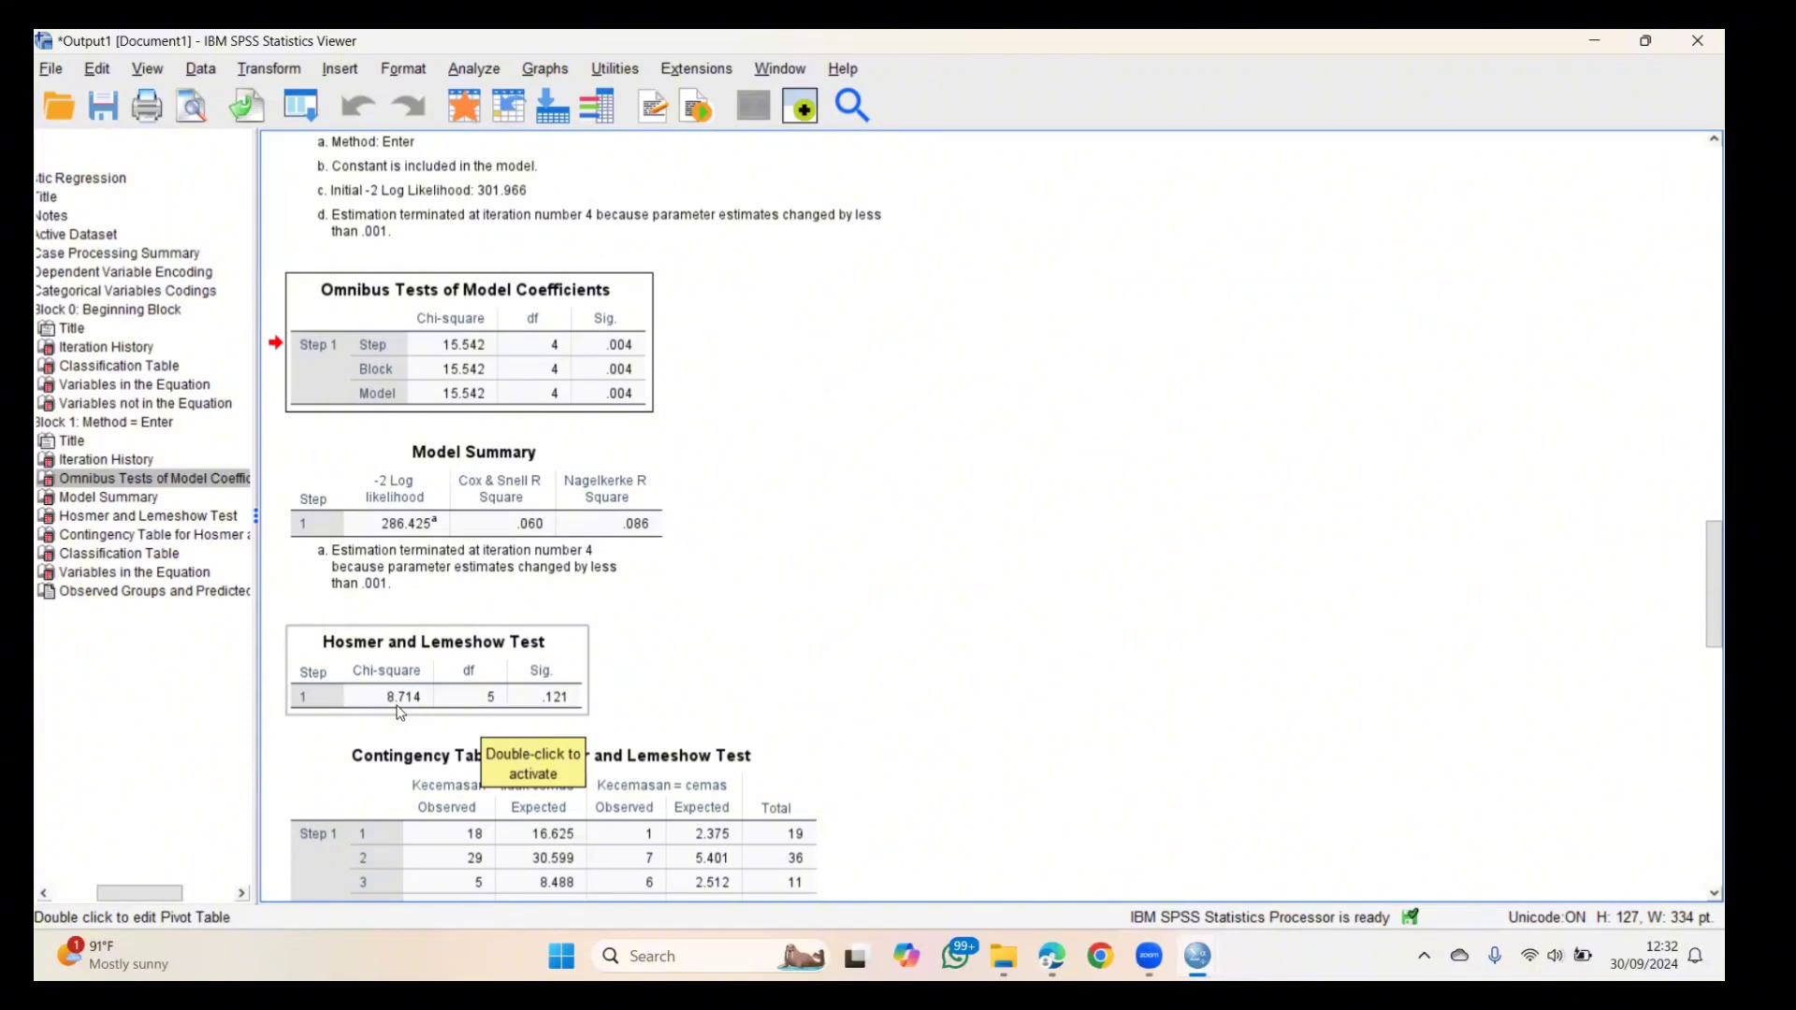
- Switch to the module PDF in Edge and read the Hosmer and Lemeshow goodness-of-fit test from its hypotheses through its conclusion
click(1052, 956)
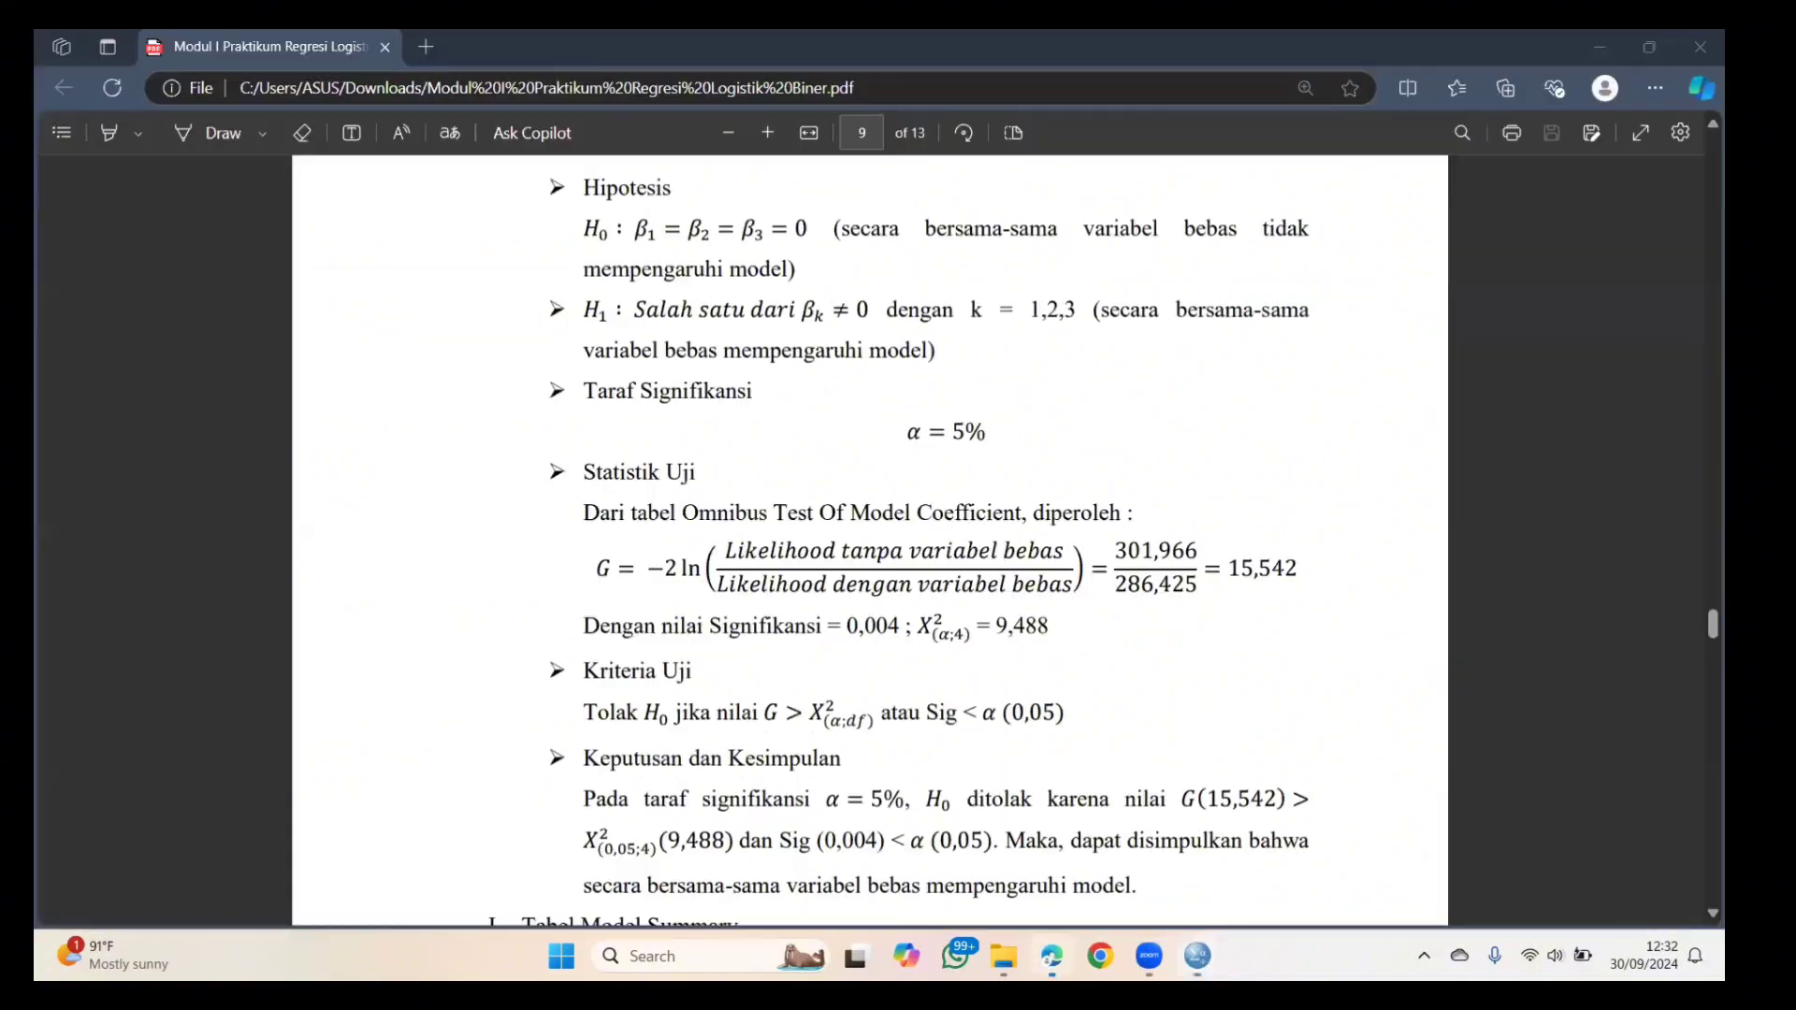
scroll(885, 641, down, 10)
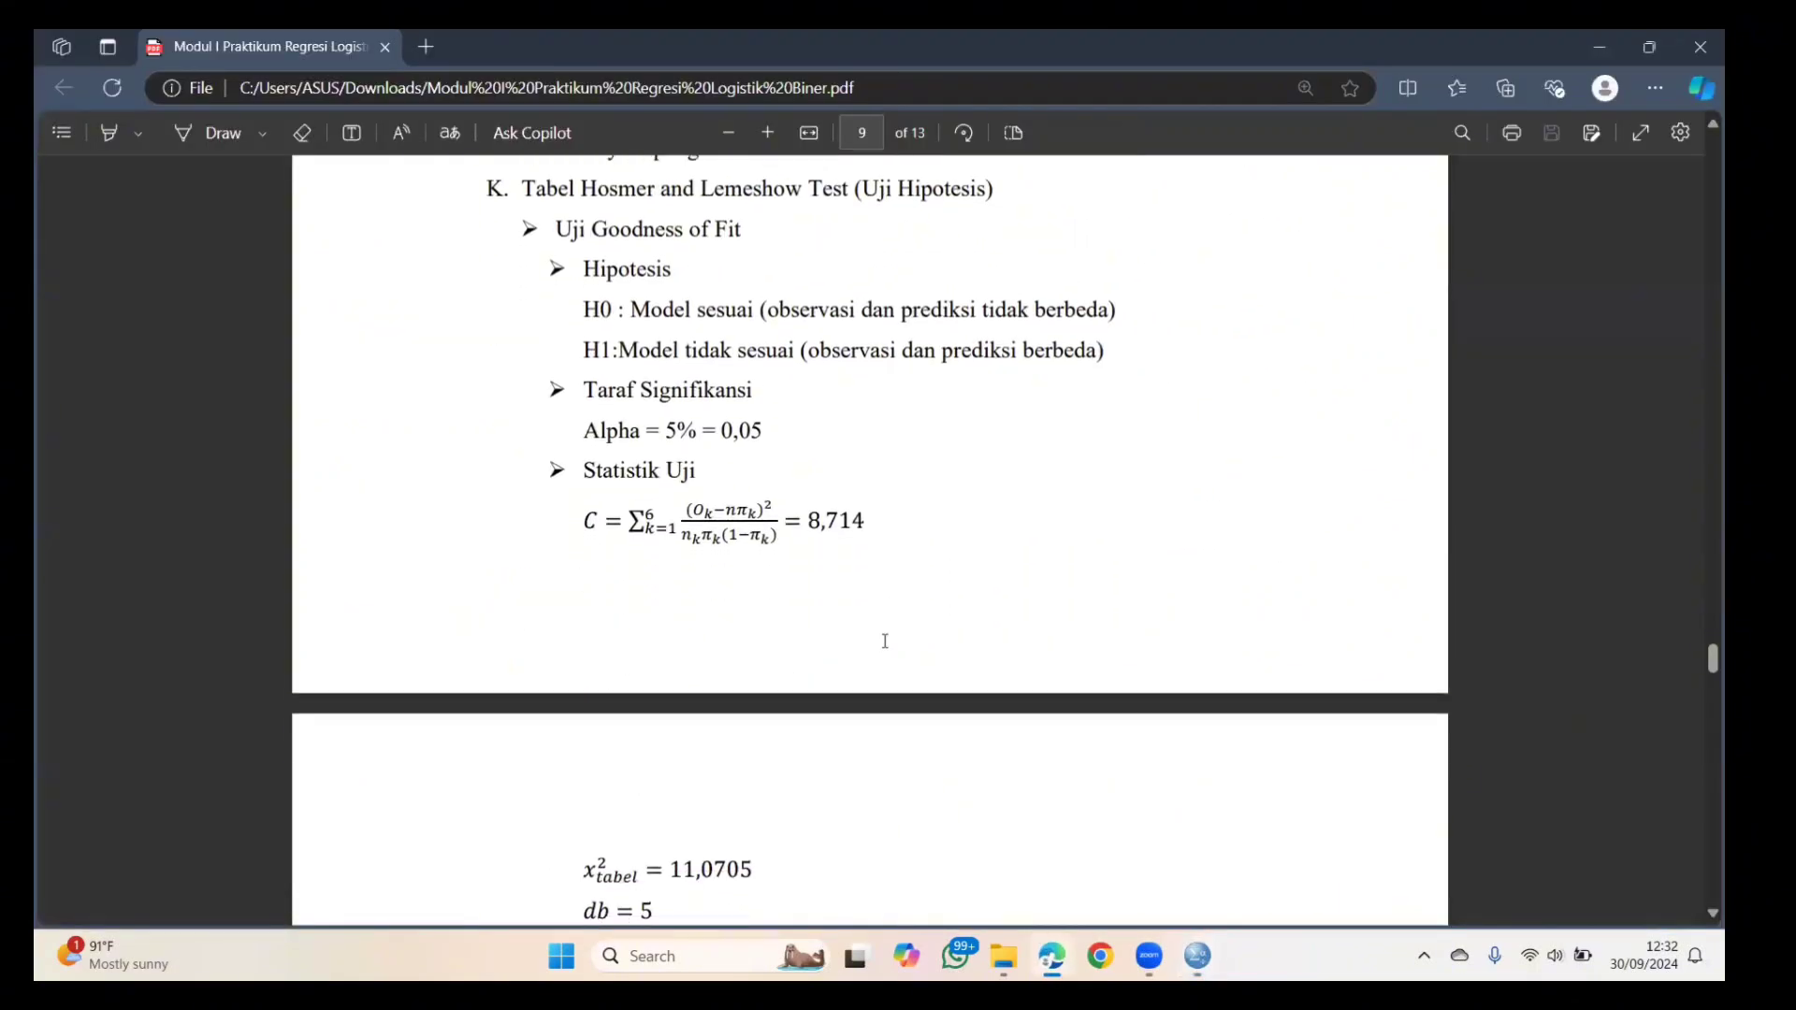
scroll(885, 641, down, 1)
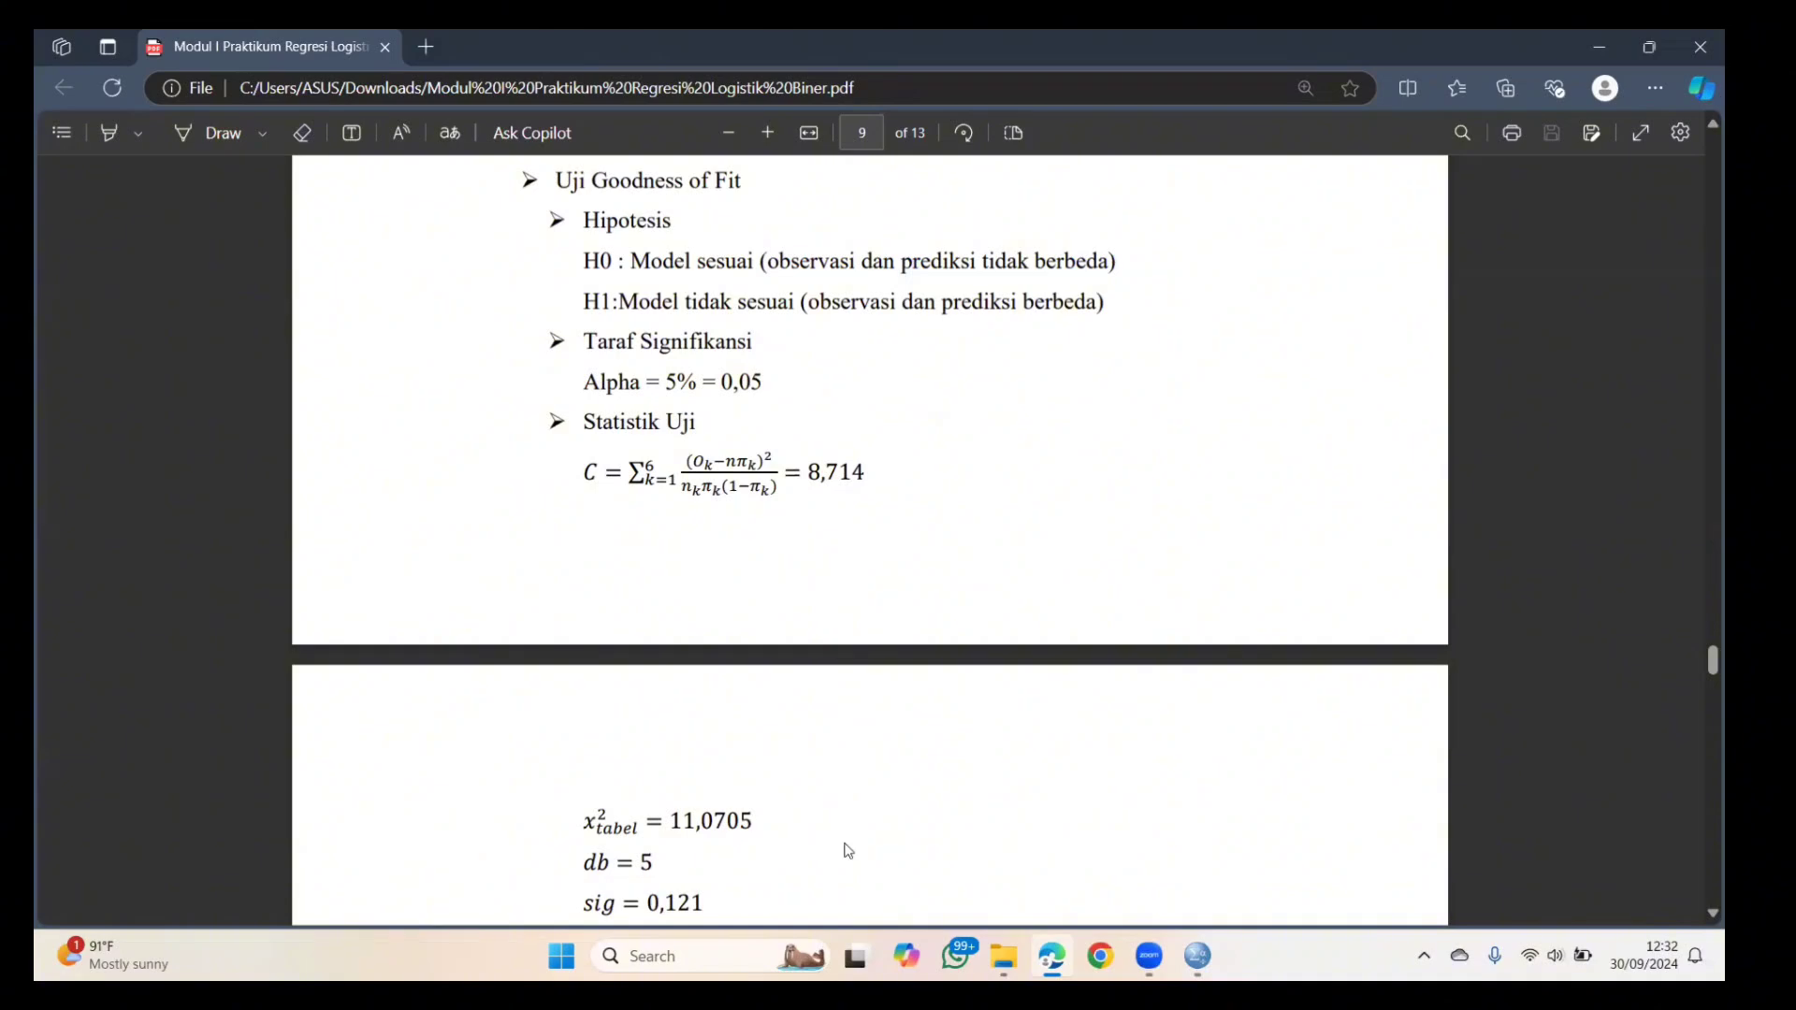
scroll(848, 846, down, 1)
scroll(847, 850, down, 1)
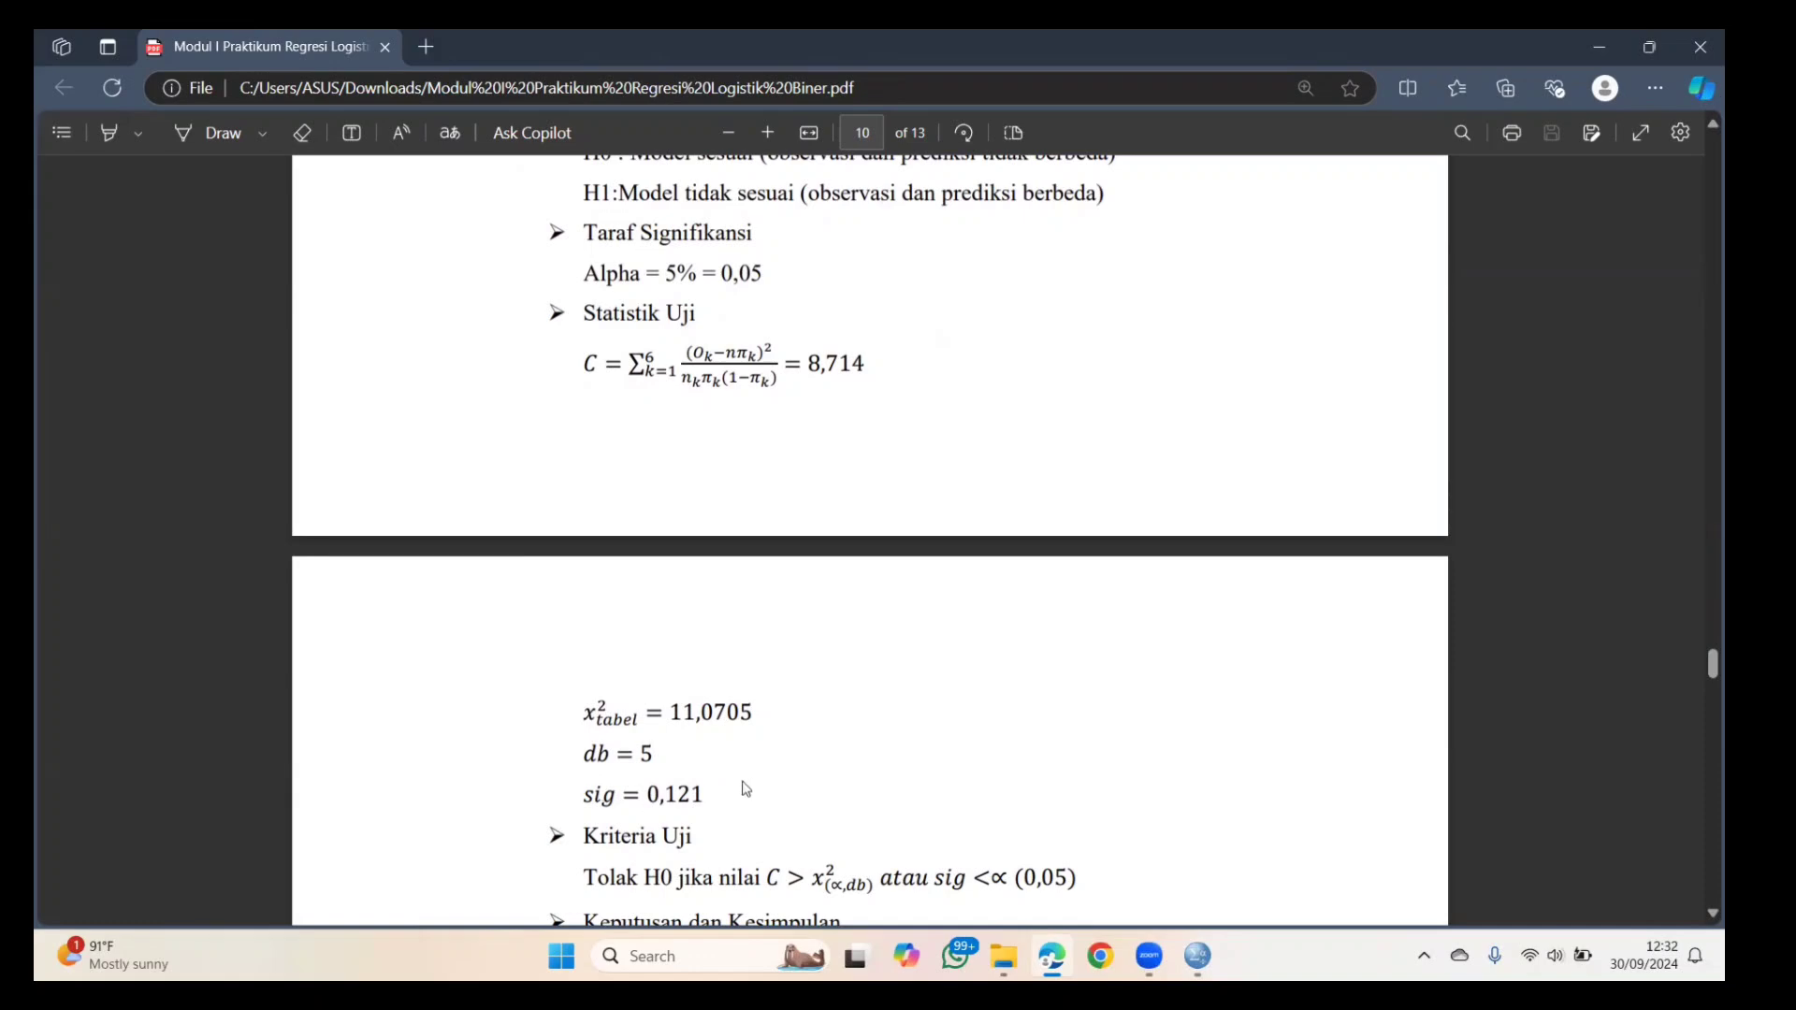
scroll(697, 807, down, 1)
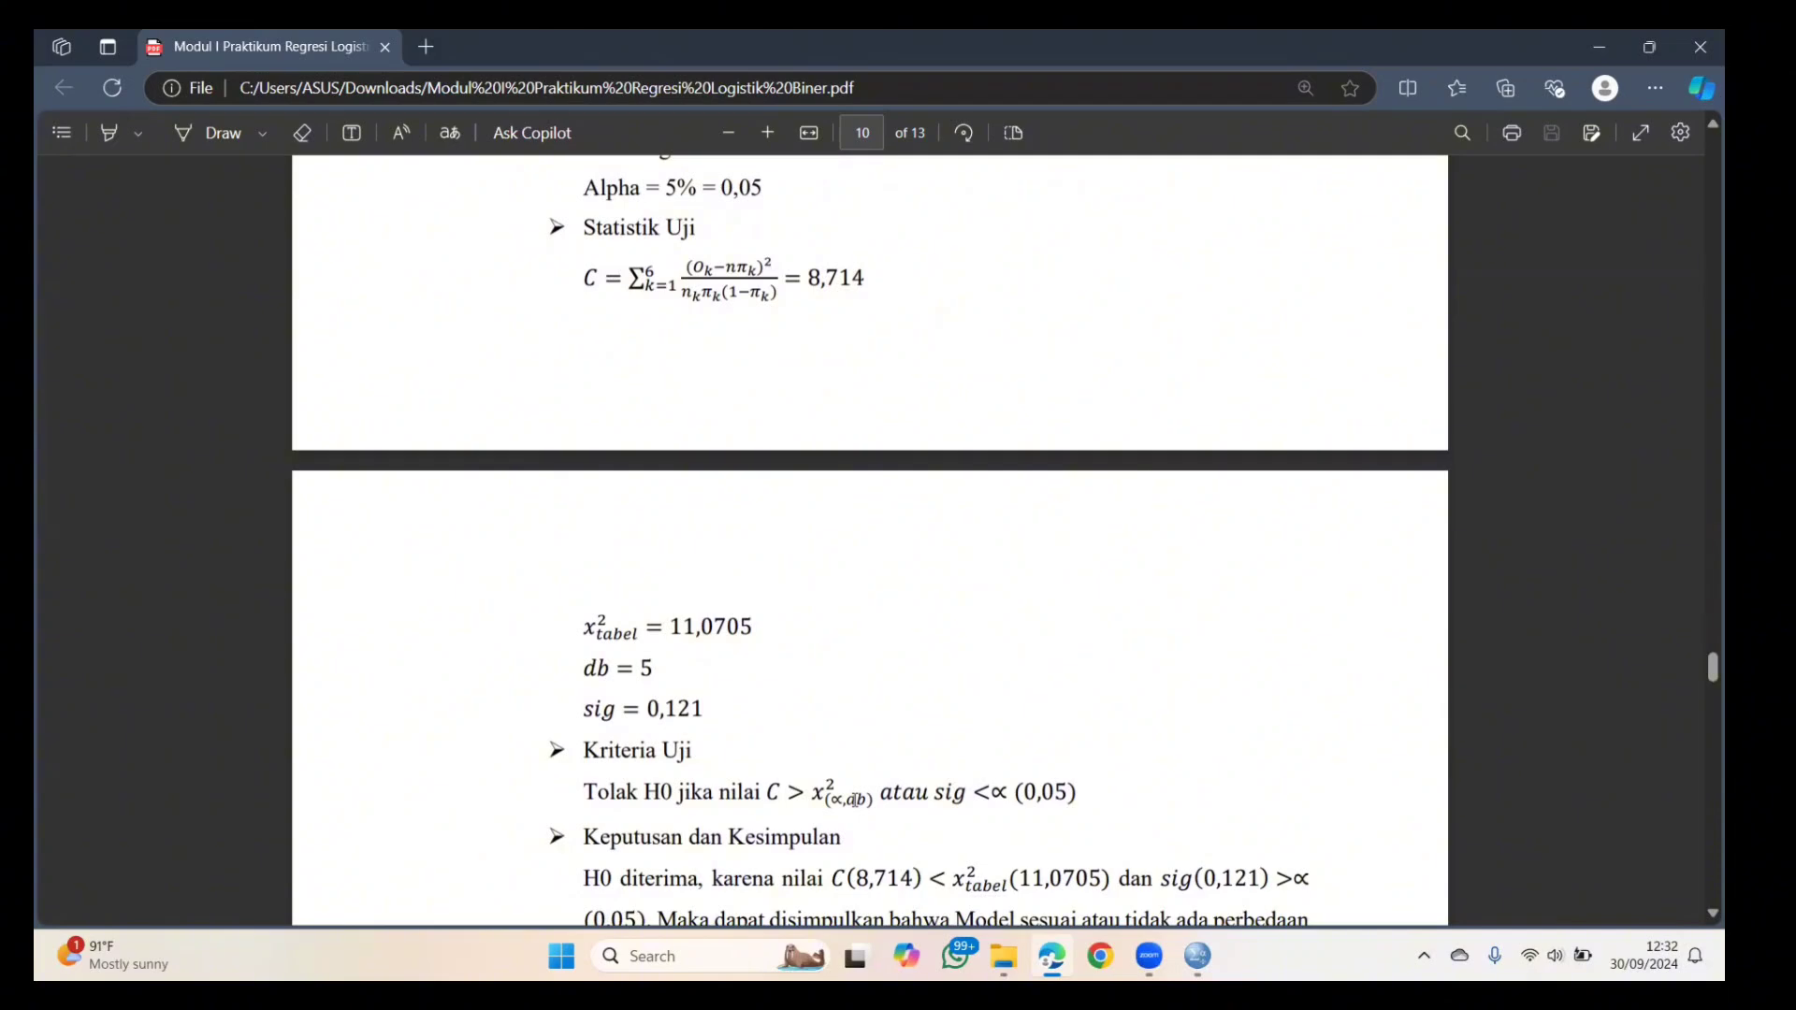
scroll(985, 830, down, 1)
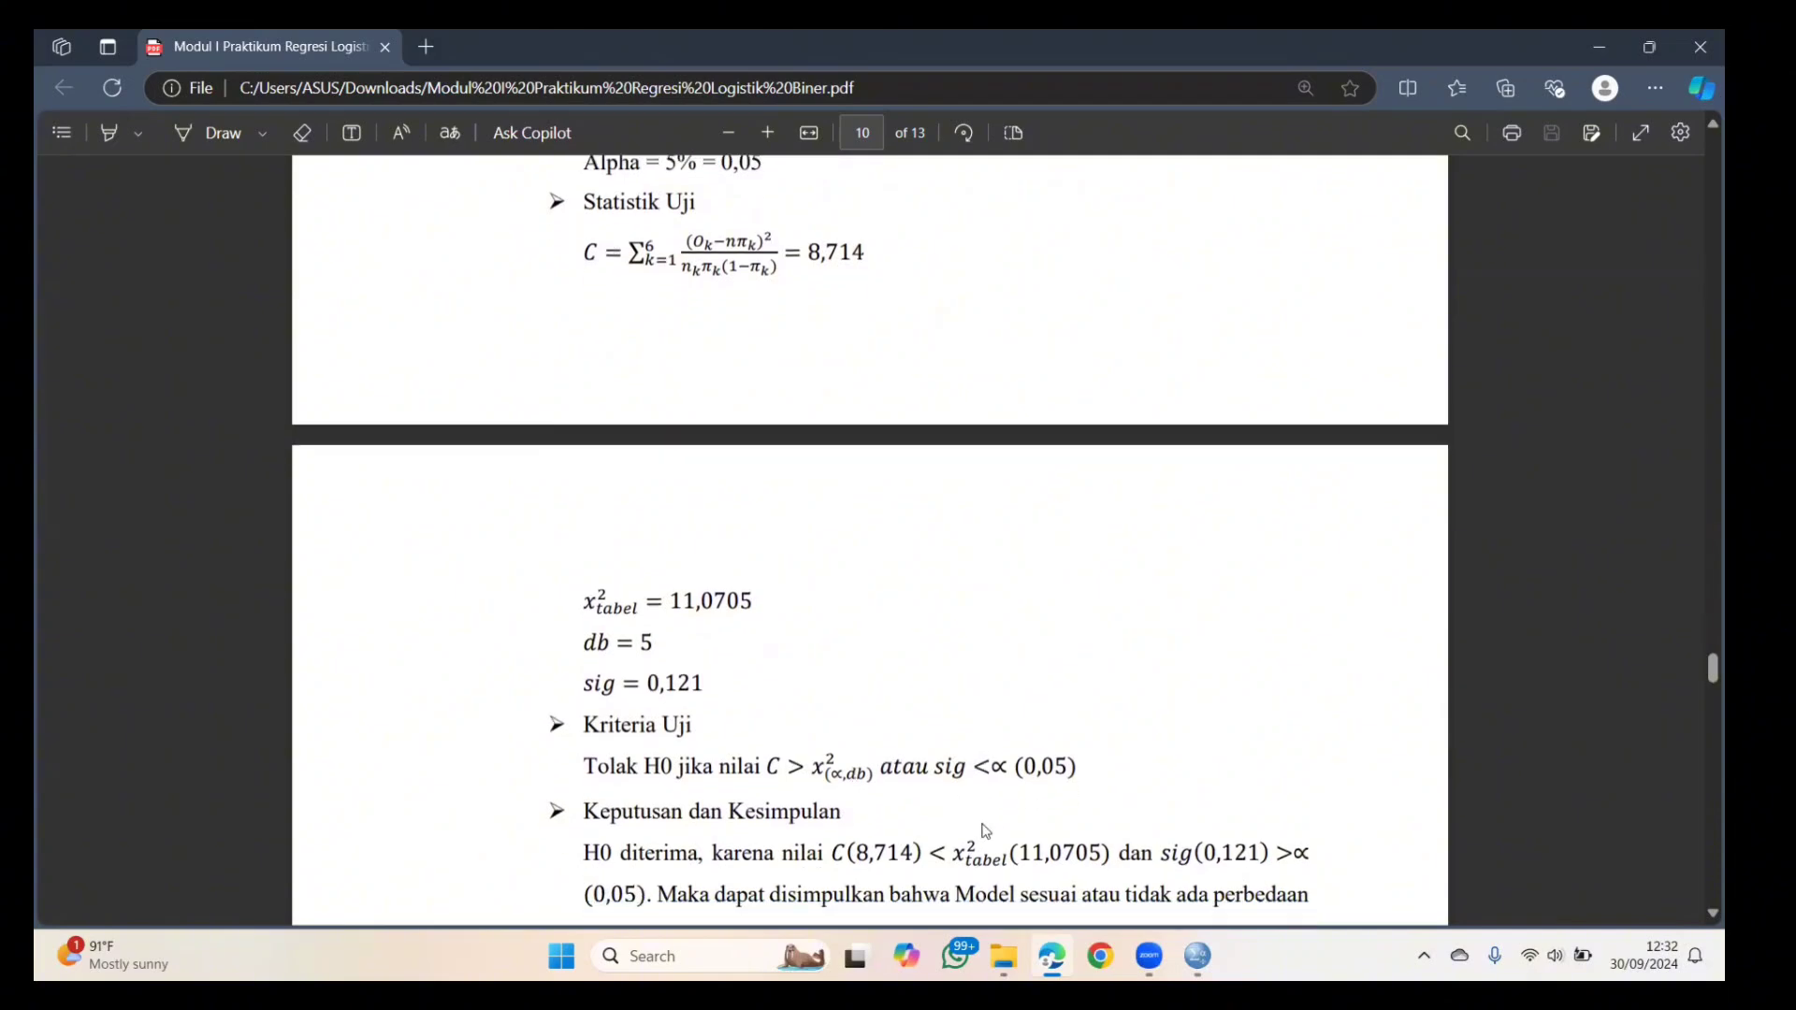
scroll(985, 830, down, 1)
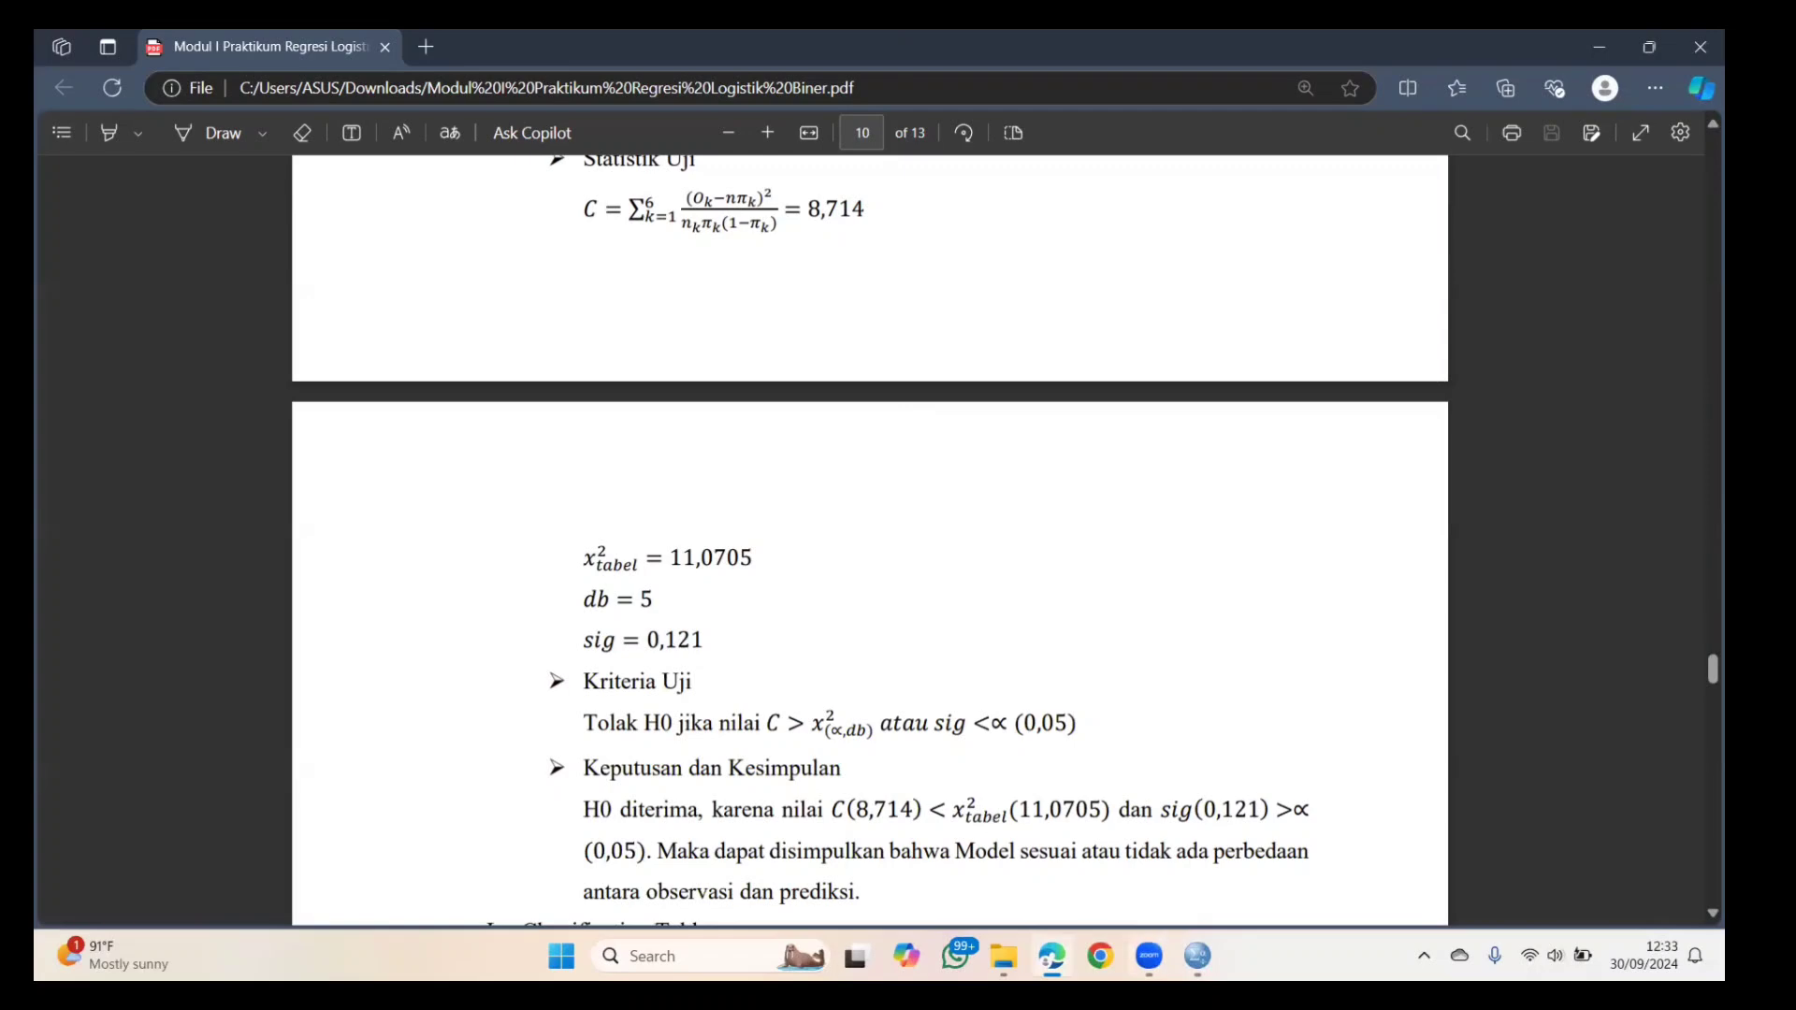
- Return to the SPSS output viewer and examine the Hosmer-Lemeshow contingency table, the Block 1 classification table and the Variables in the Equation table
mouse_move(1197, 956)
click(1085, 833)
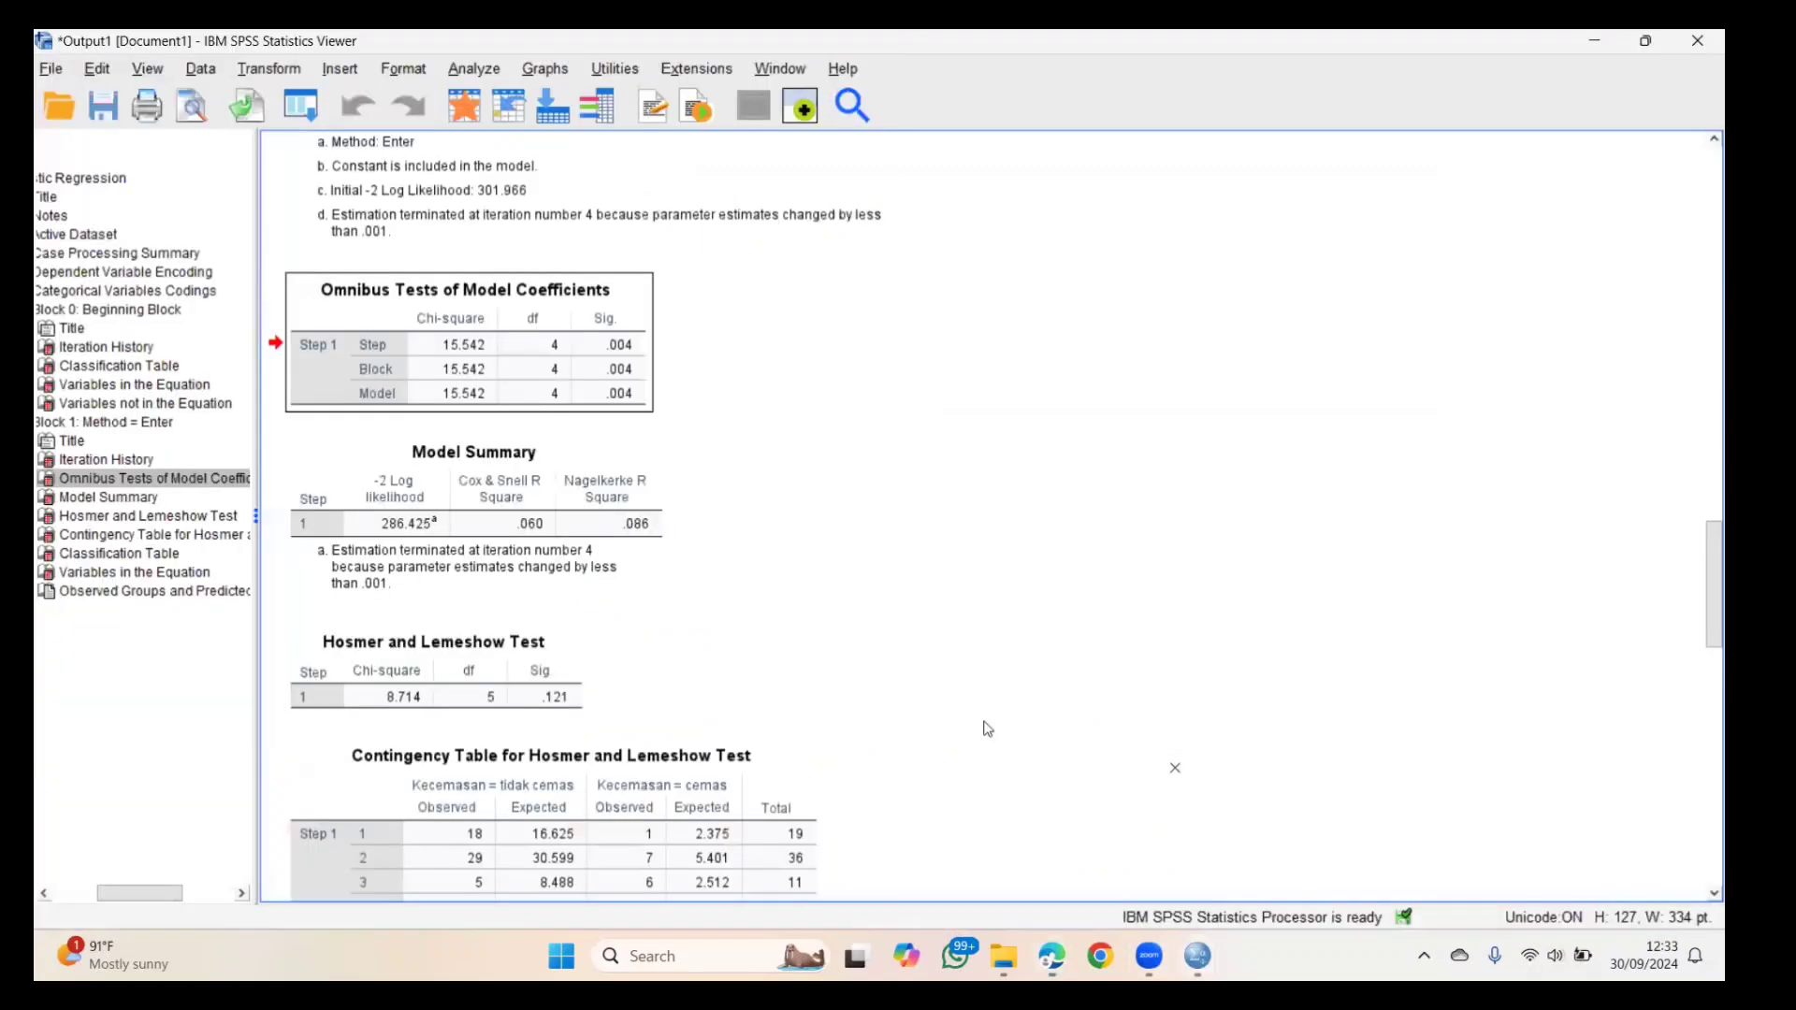
scroll(940, 709, down, 3)
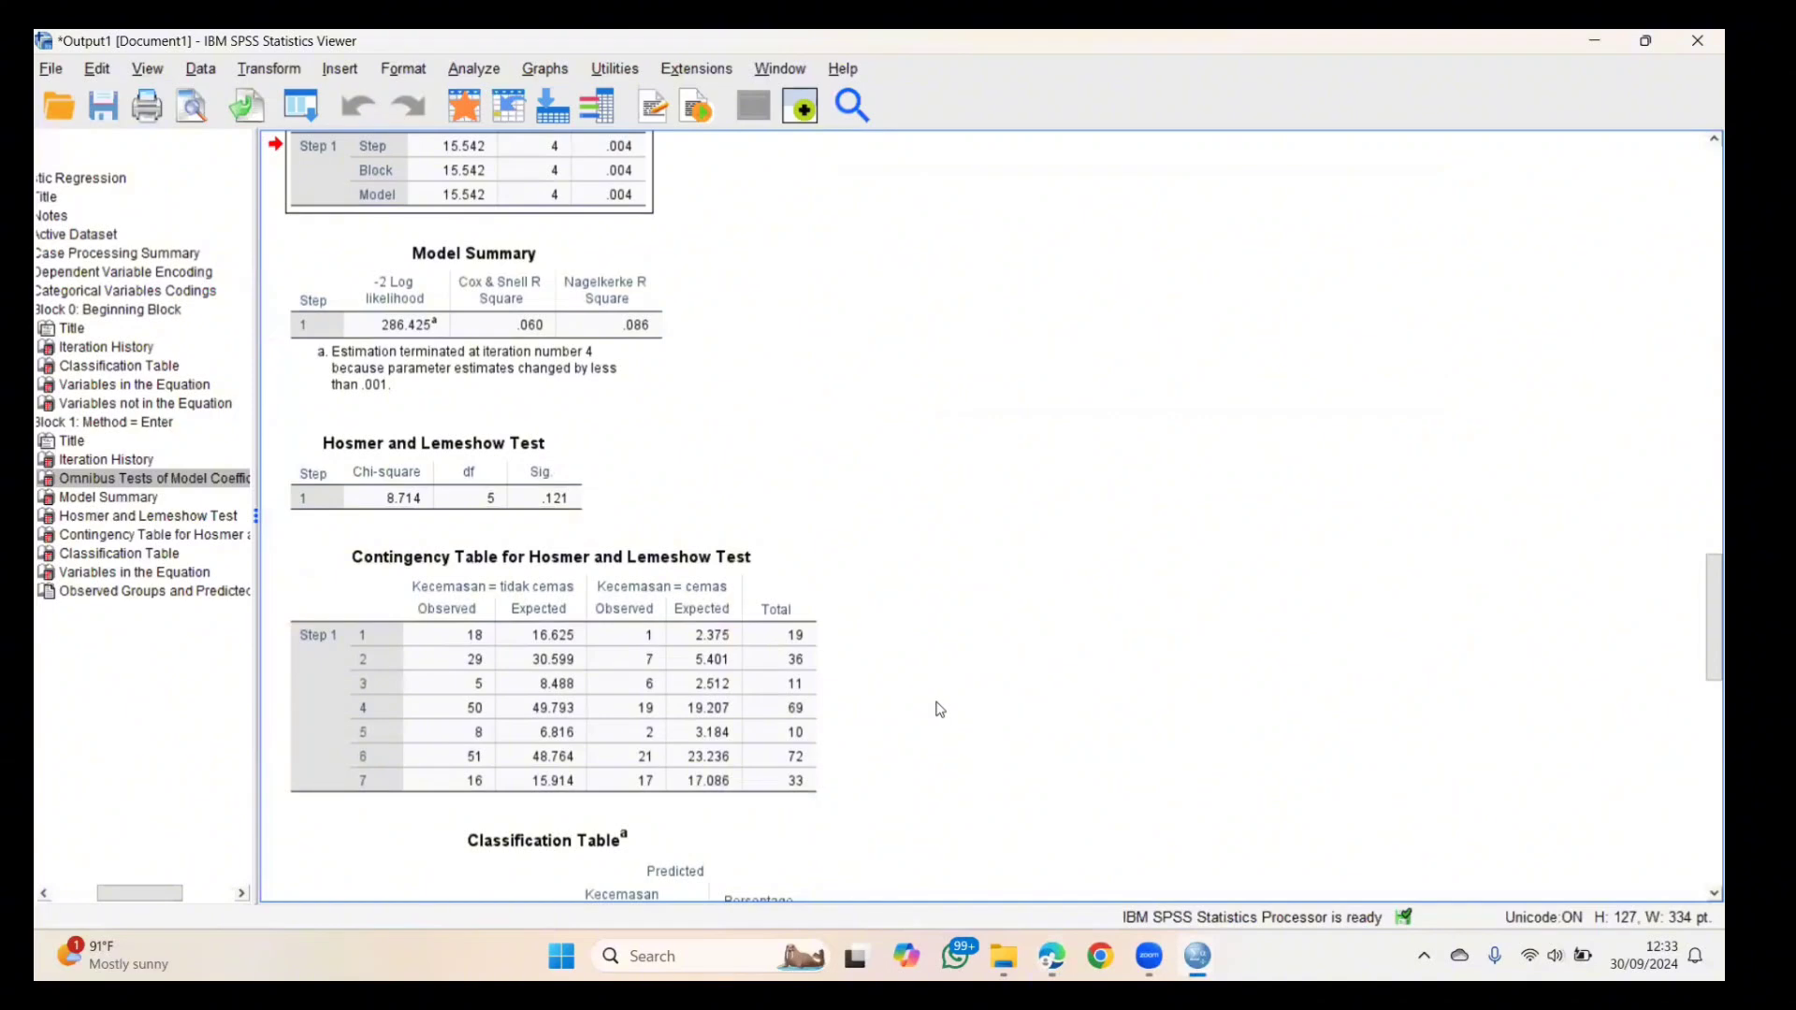
click(728, 680)
scroll(682, 680, down, 3)
click(680, 681)
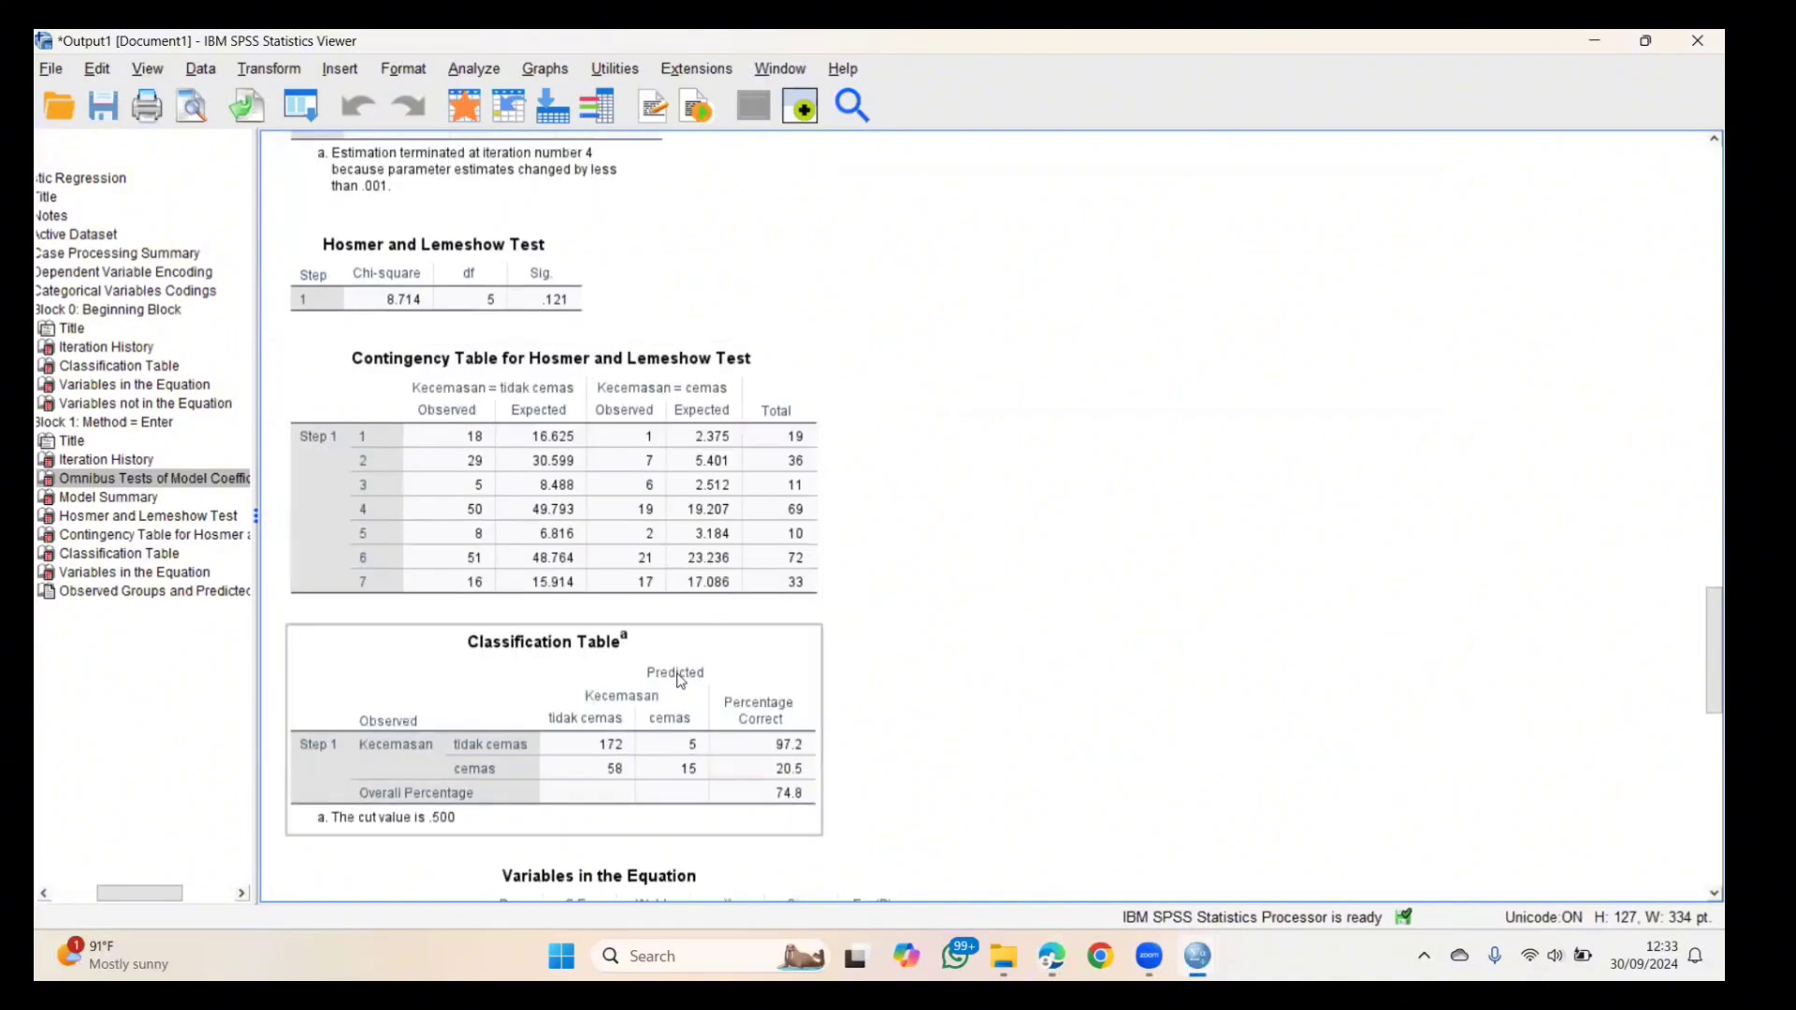
click(527, 588)
click(665, 664)
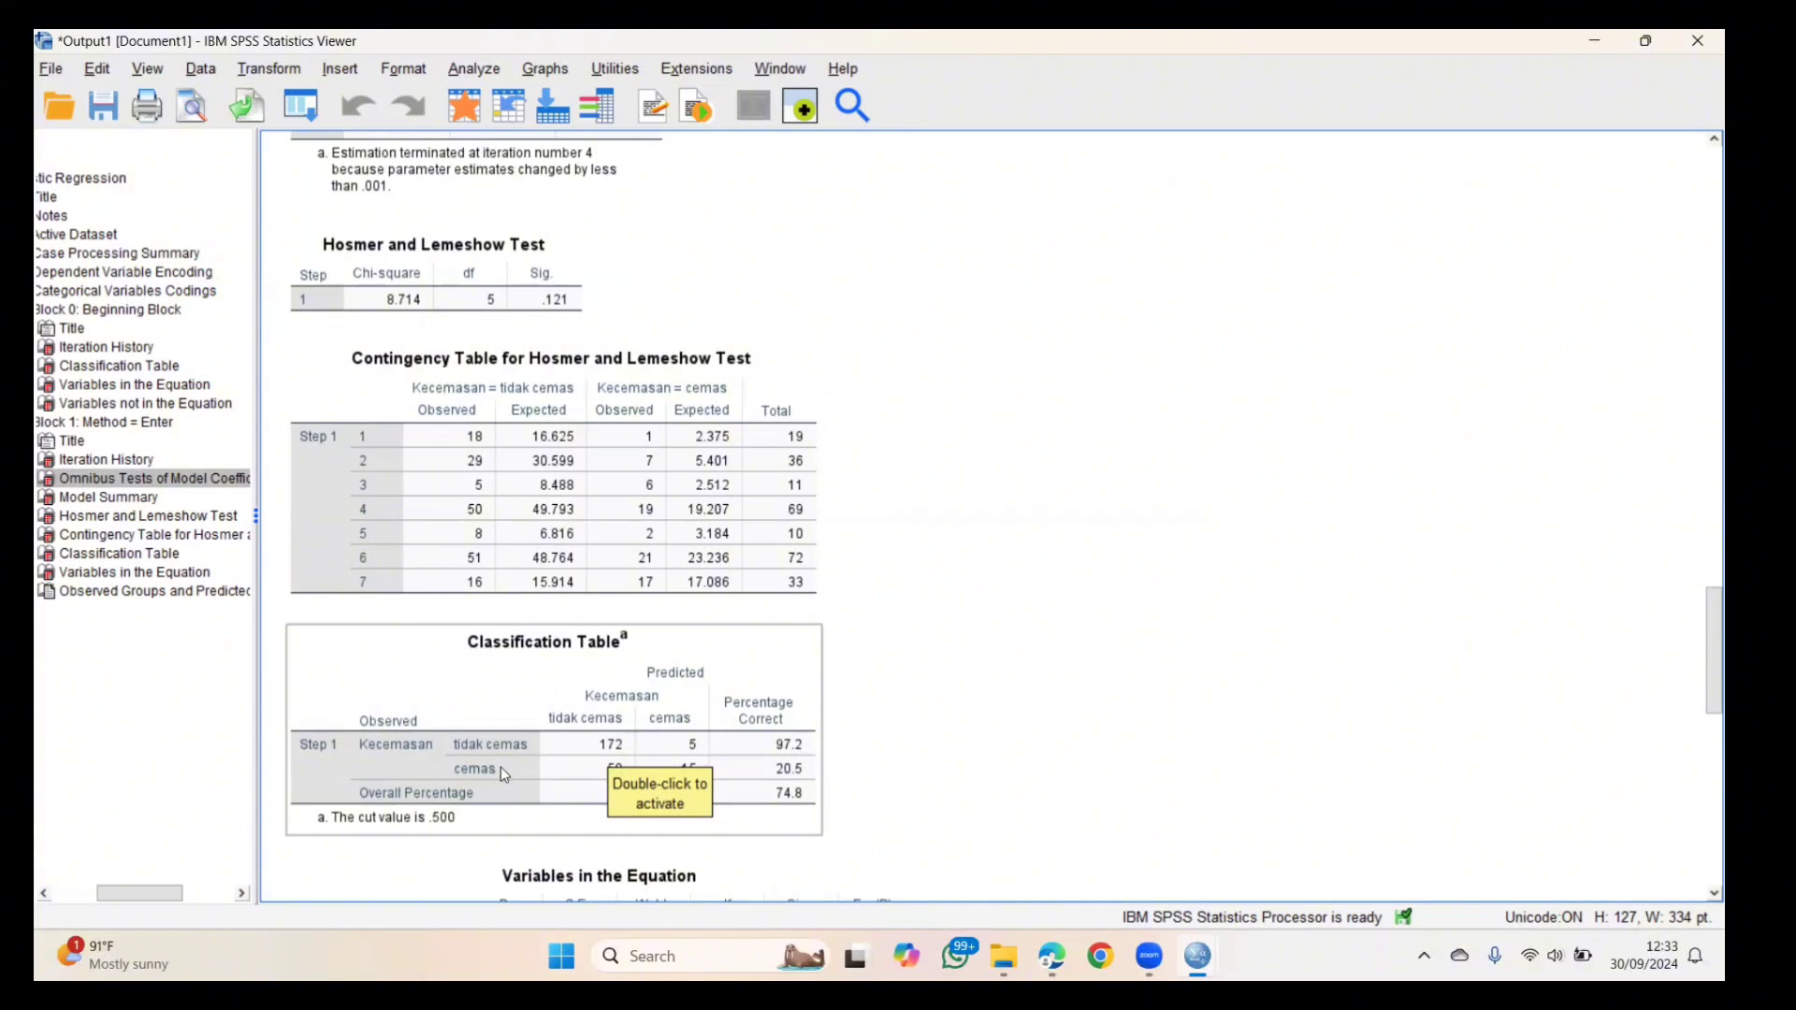
click(576, 787)
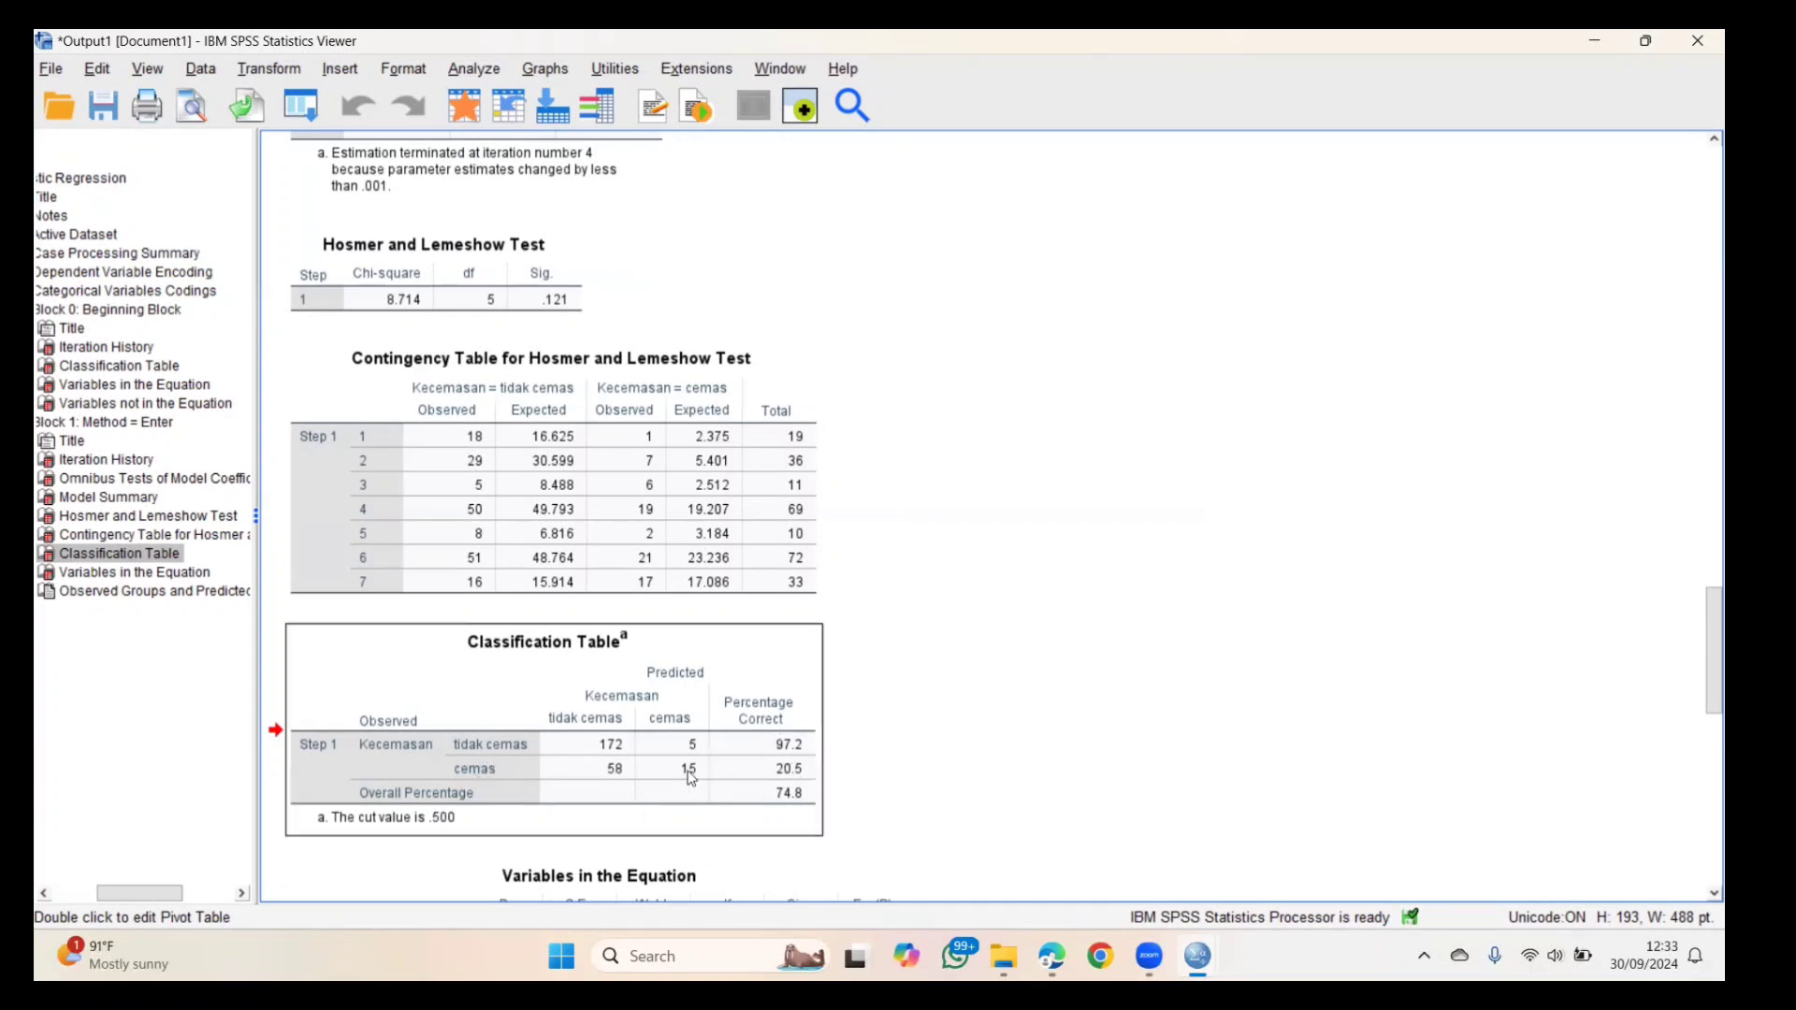
scroll(691, 779, down, 5)
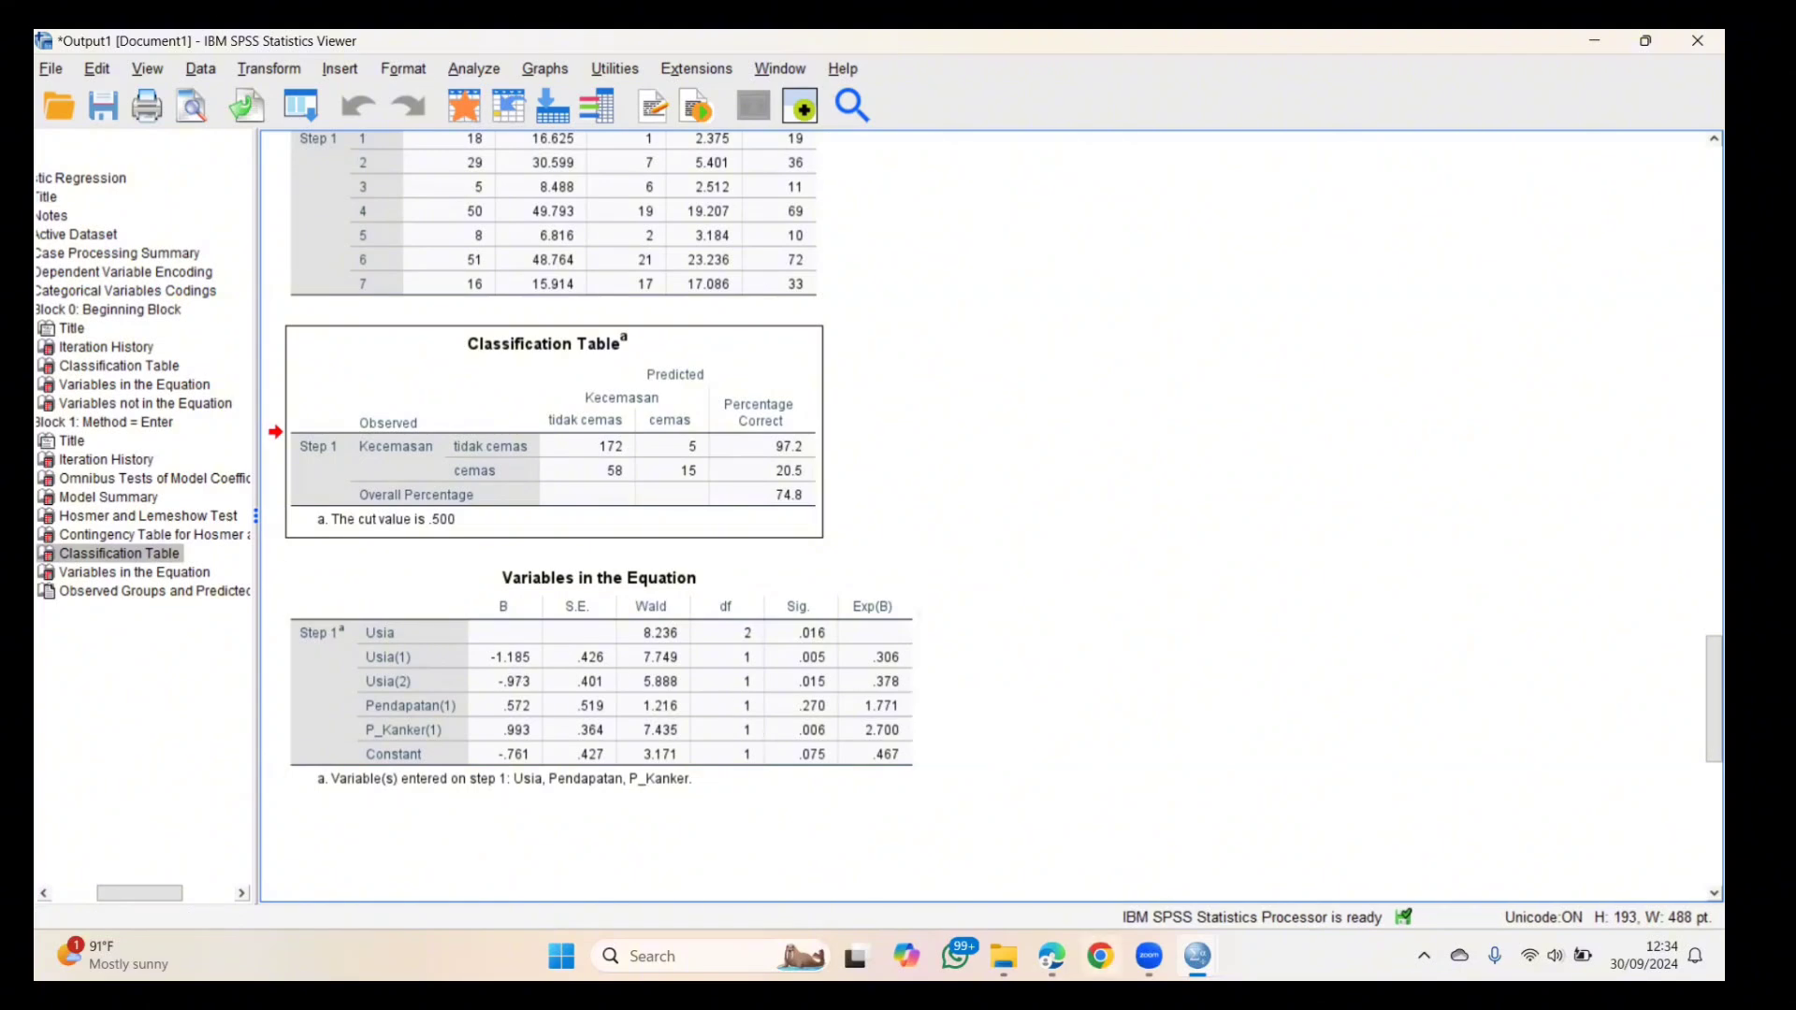
- Switch to the module PDF in Edge and read the Wald test's hypotheses, test statistics, rejection criteria and decision table
click(1052, 956)
scroll(963, 758, down, 12)
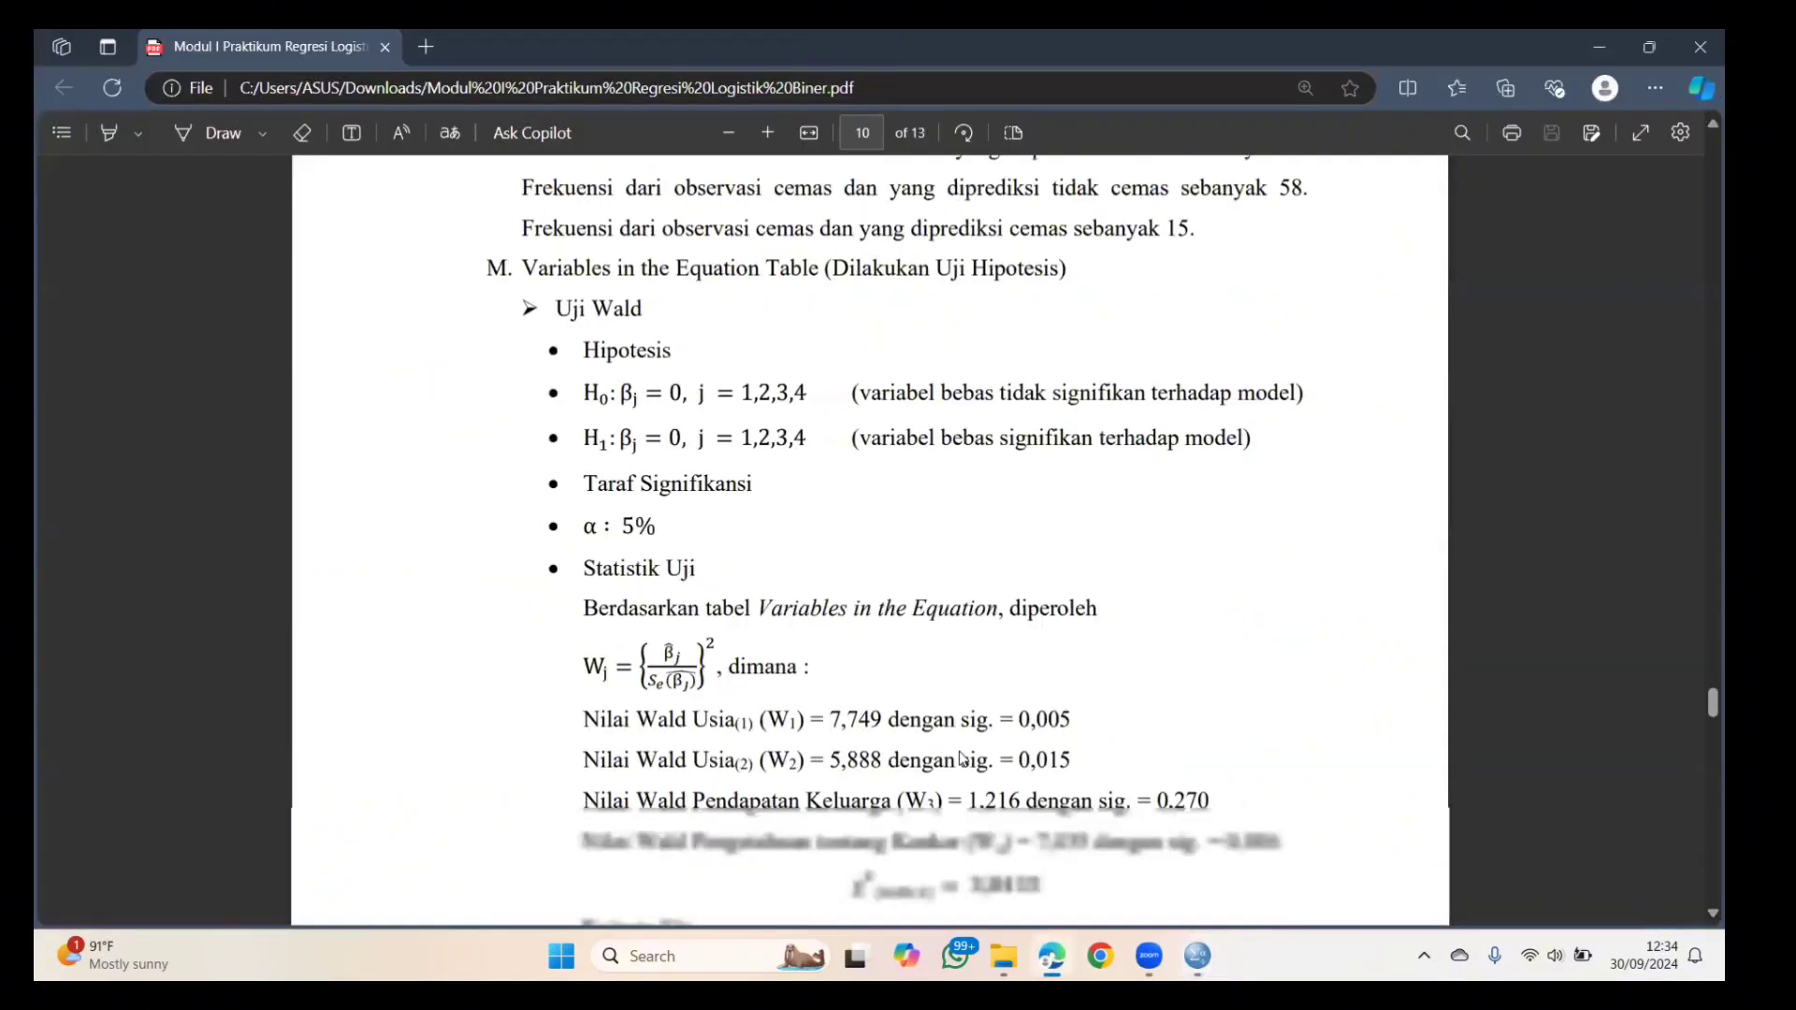
scroll(963, 758, up, 2)
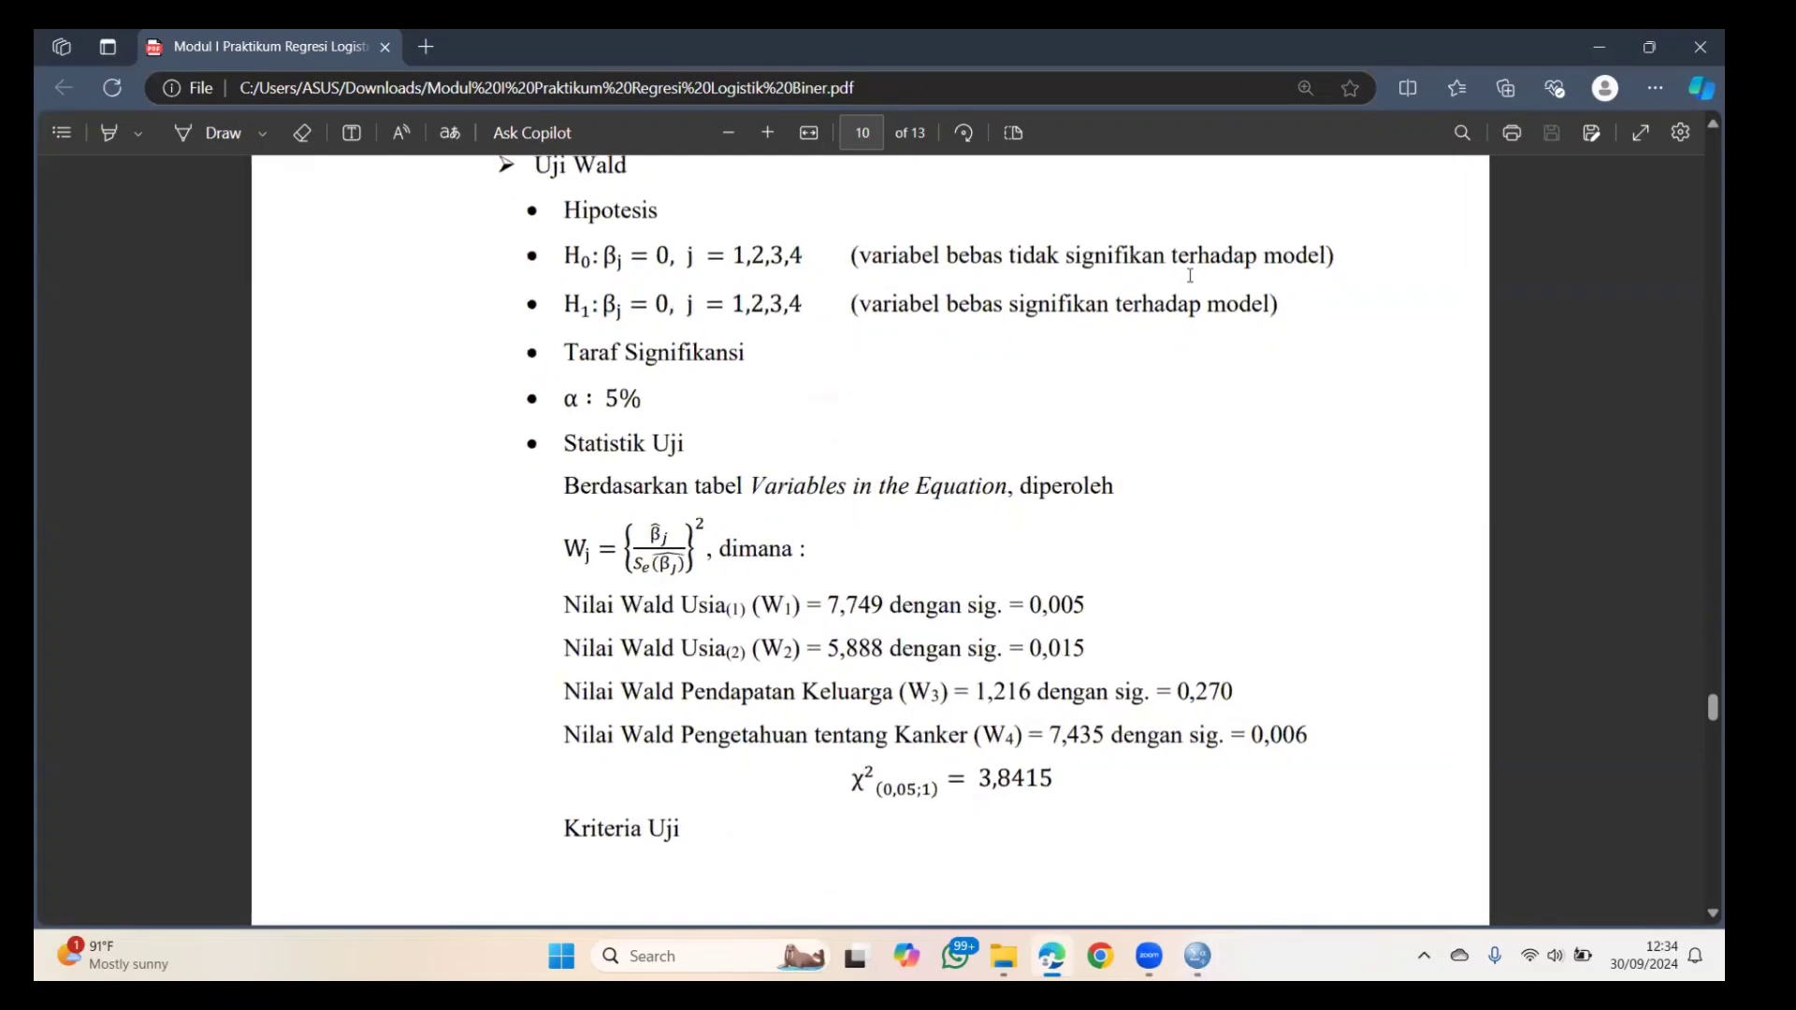
scroll(1097, 372, down, 2)
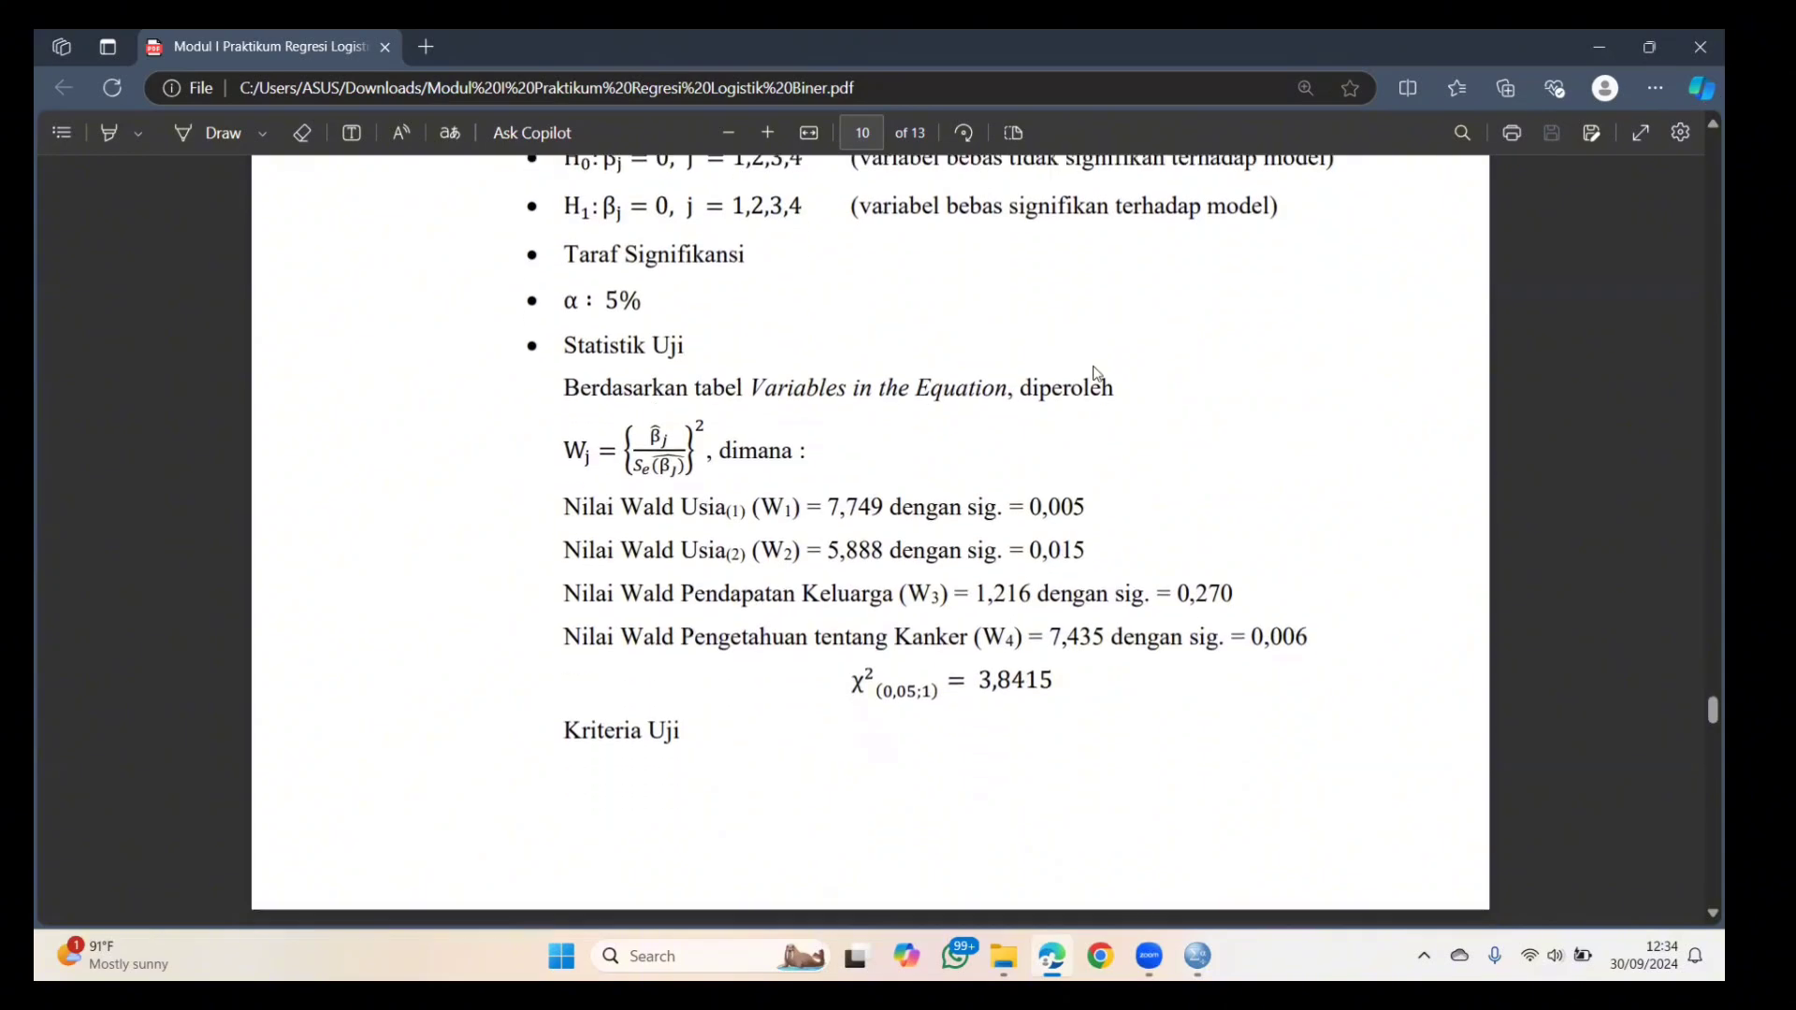
scroll(1096, 372, down, 1)
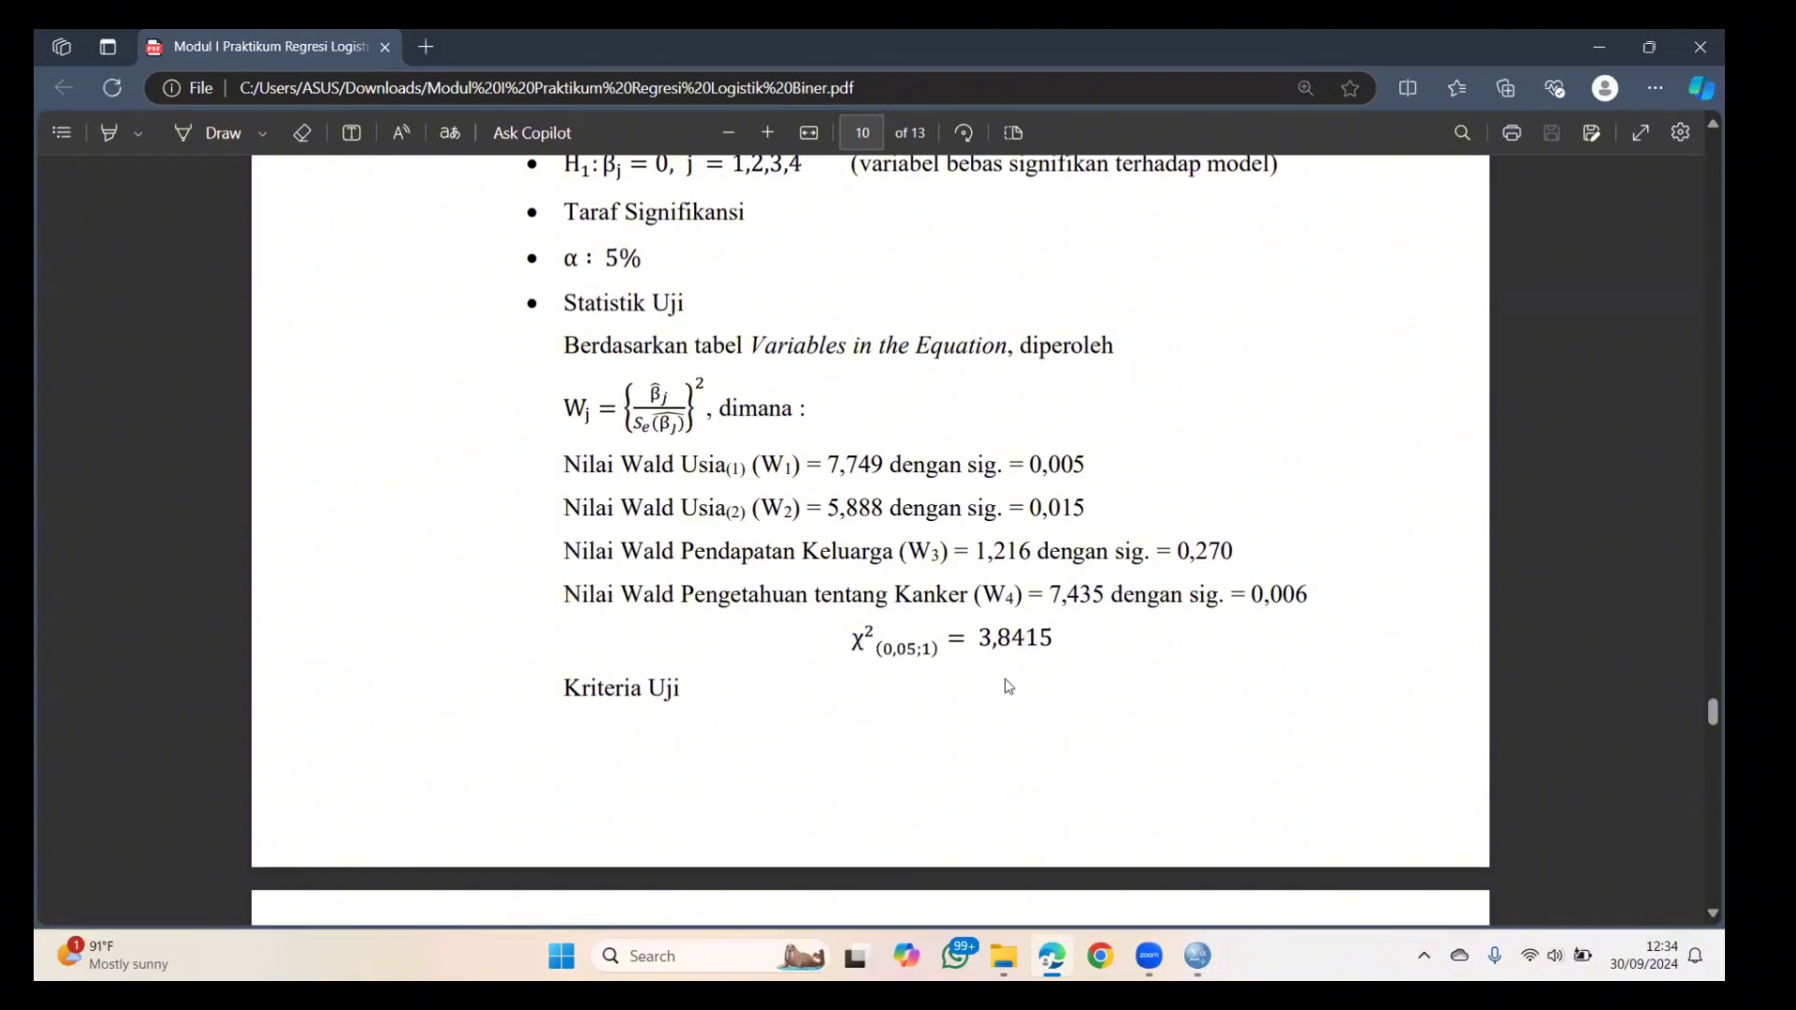
scroll(1082, 703, down, 5)
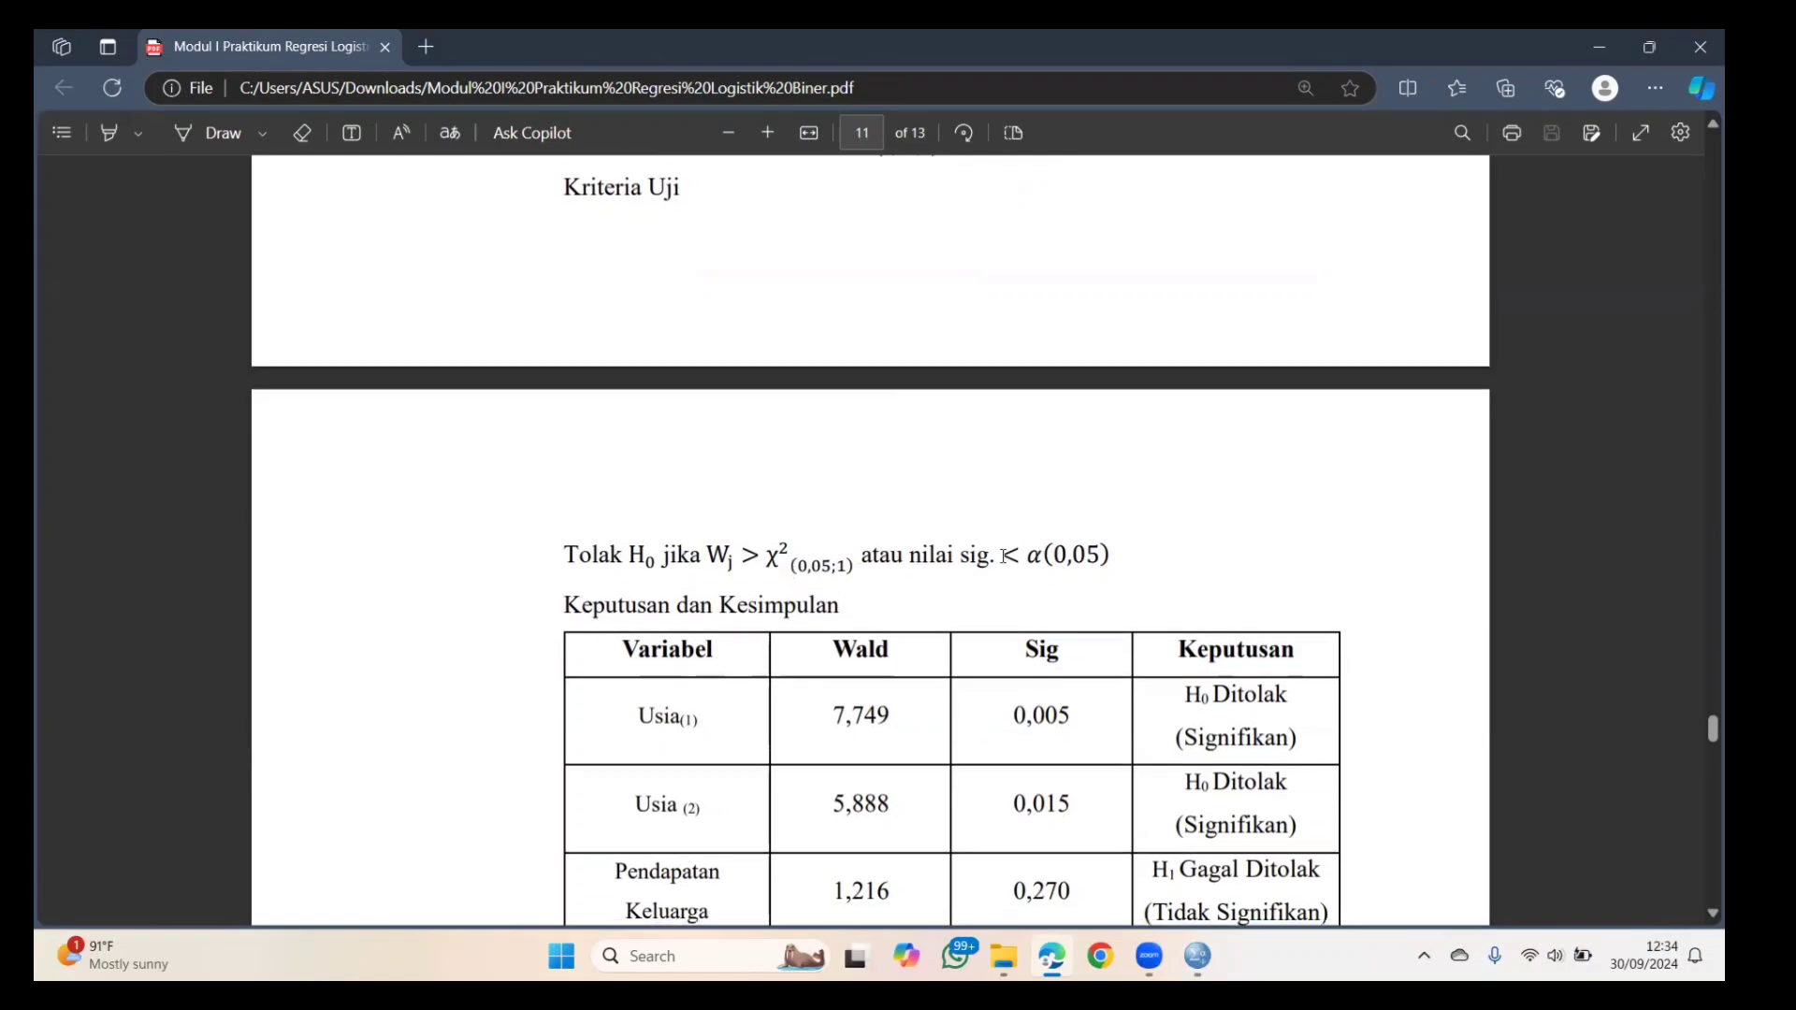
scroll(1003, 558, down, 3)
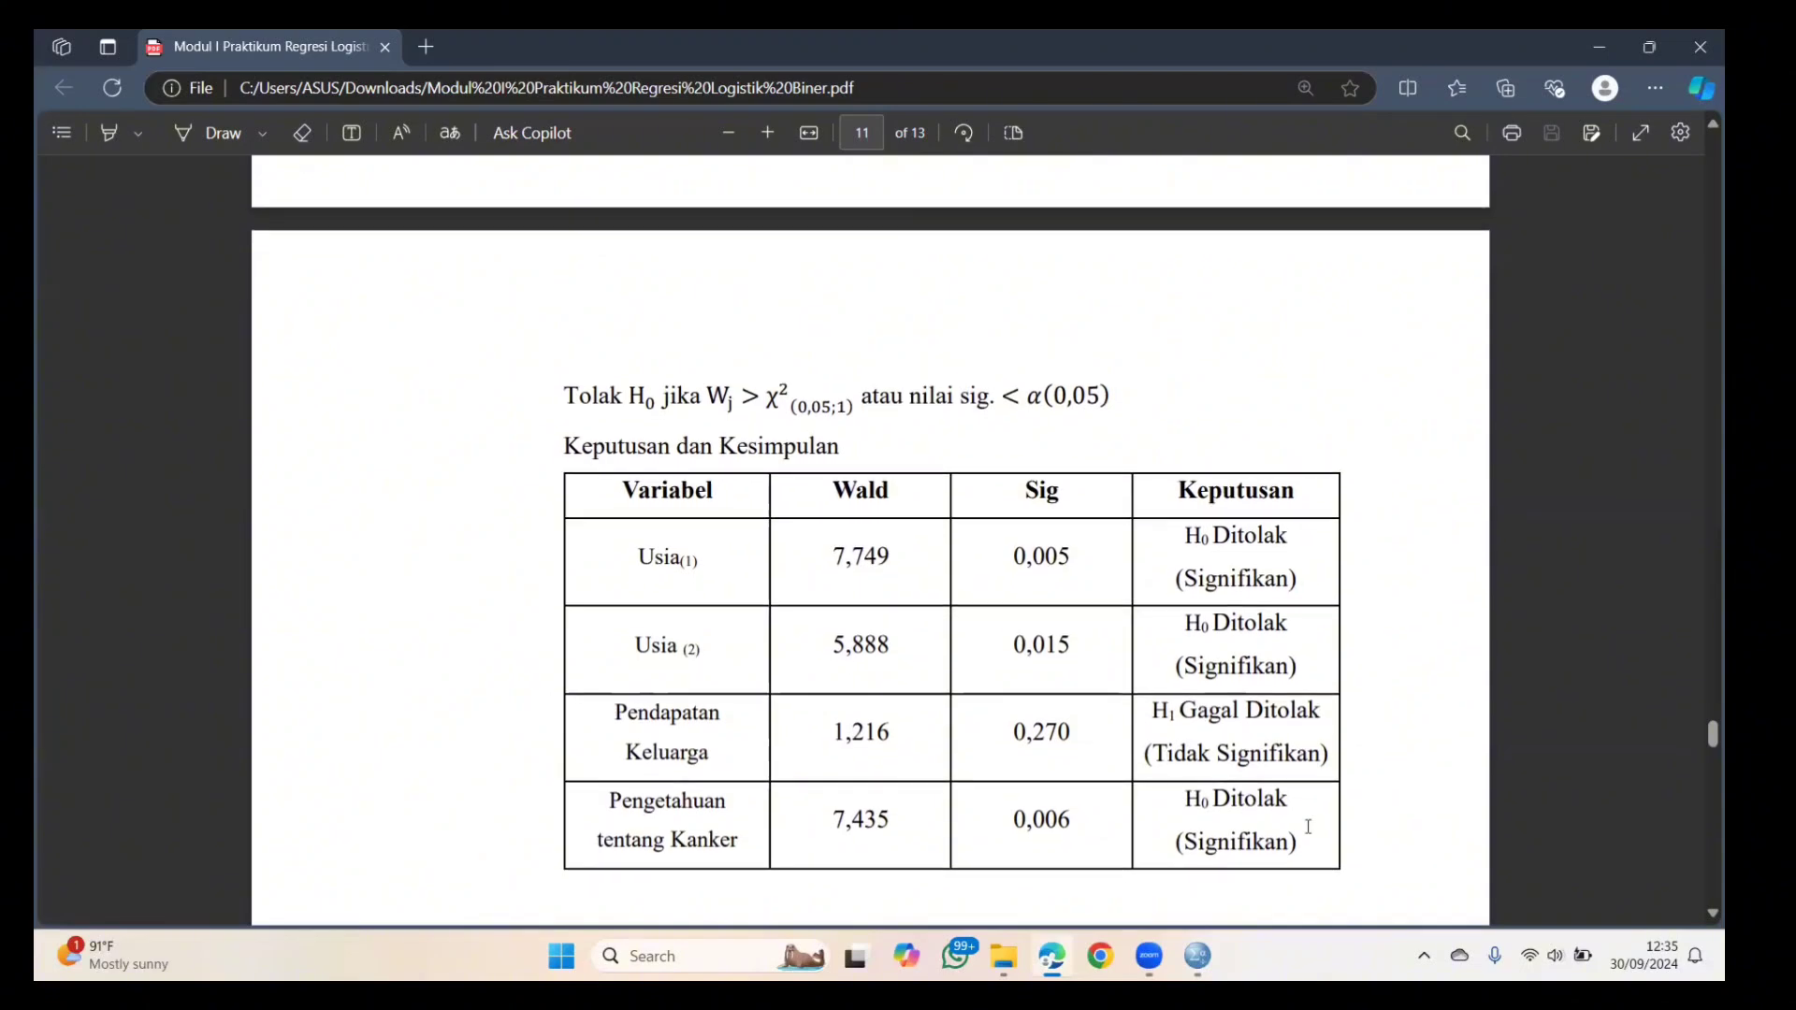
- Read the Wald test conclusion and compare the final model equation with the initial model on page 11
scroll(1308, 827, down, 3)
scroll(1308, 827, down, 1)
scroll(1308, 827, up, 1)
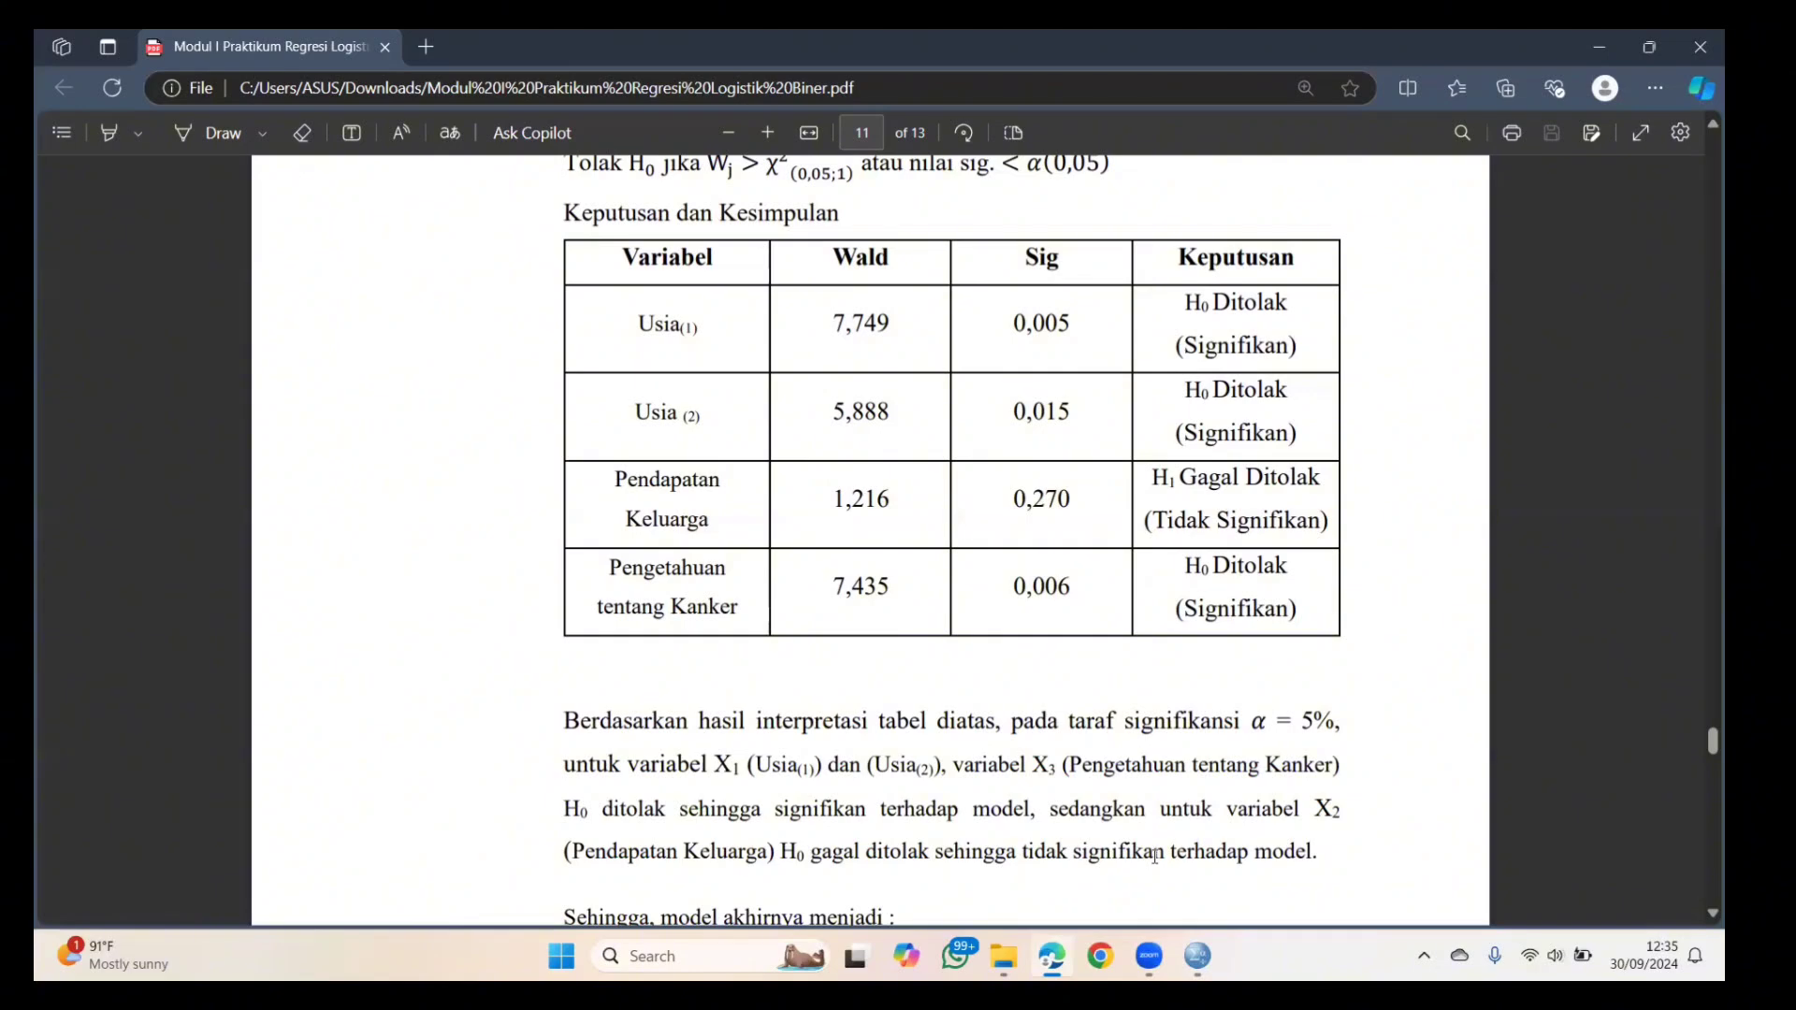
scroll(1188, 834, down, 3)
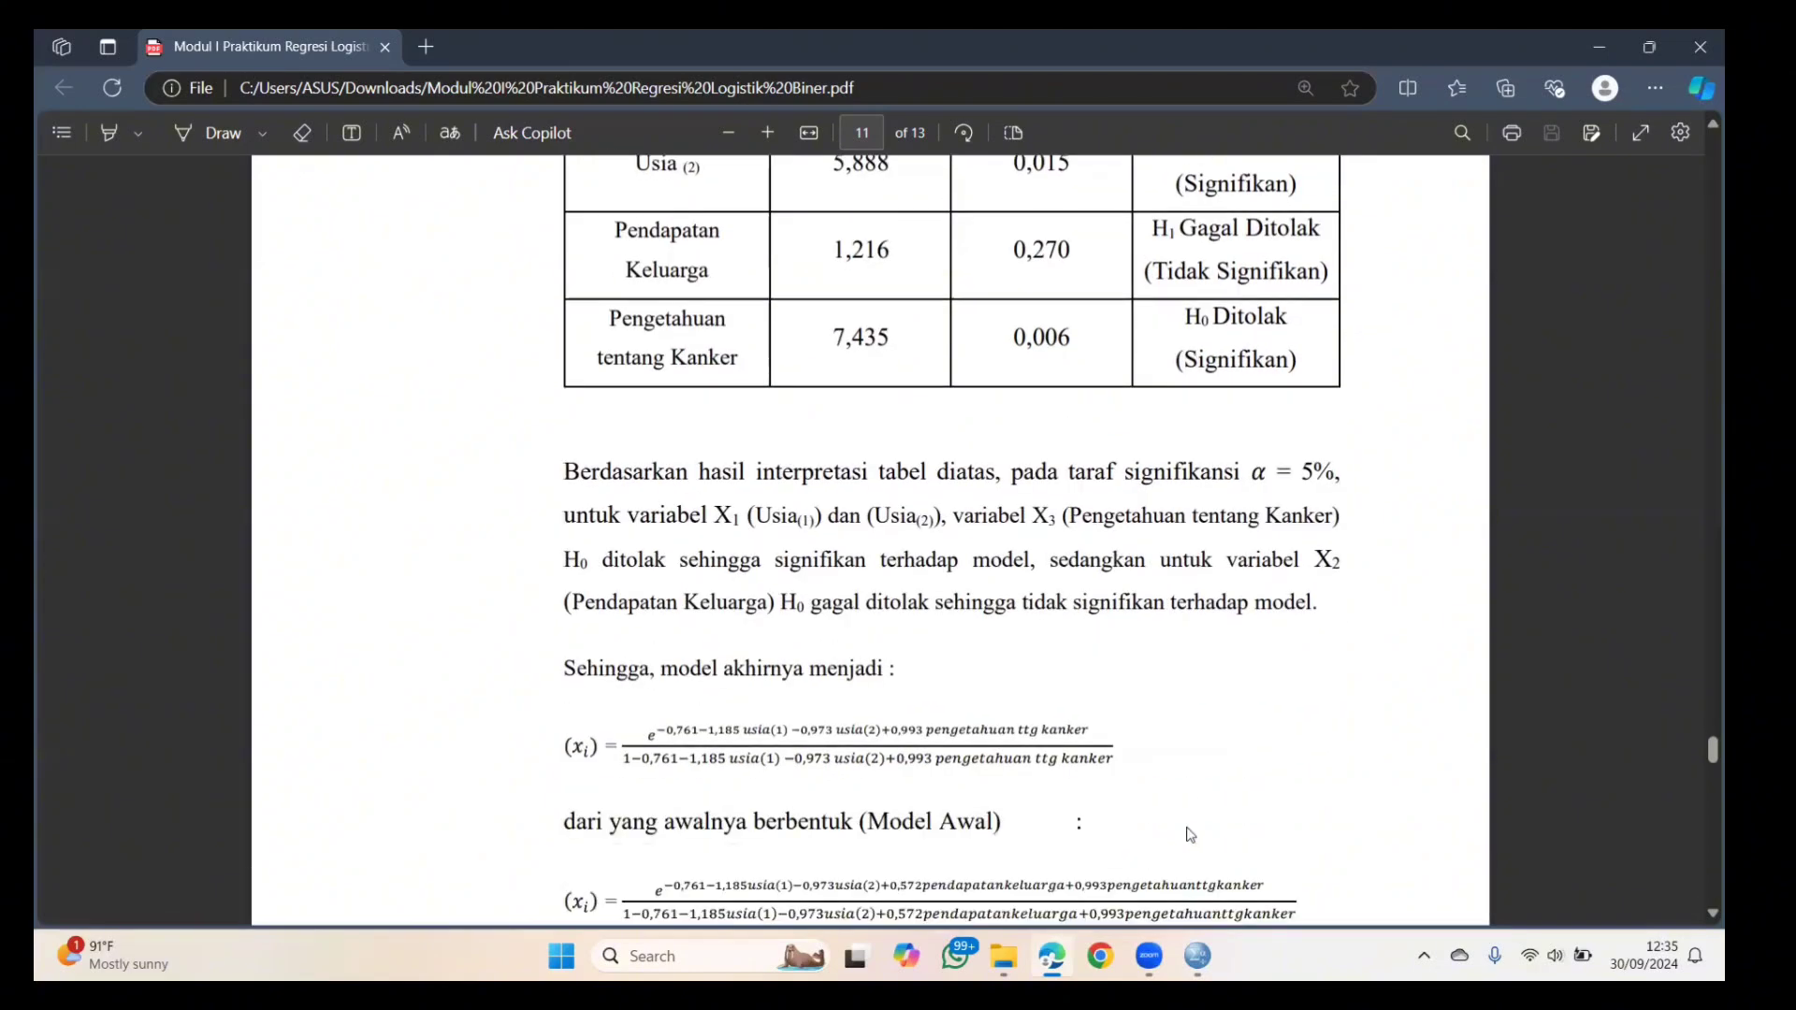
scroll(1190, 834, down, 1)
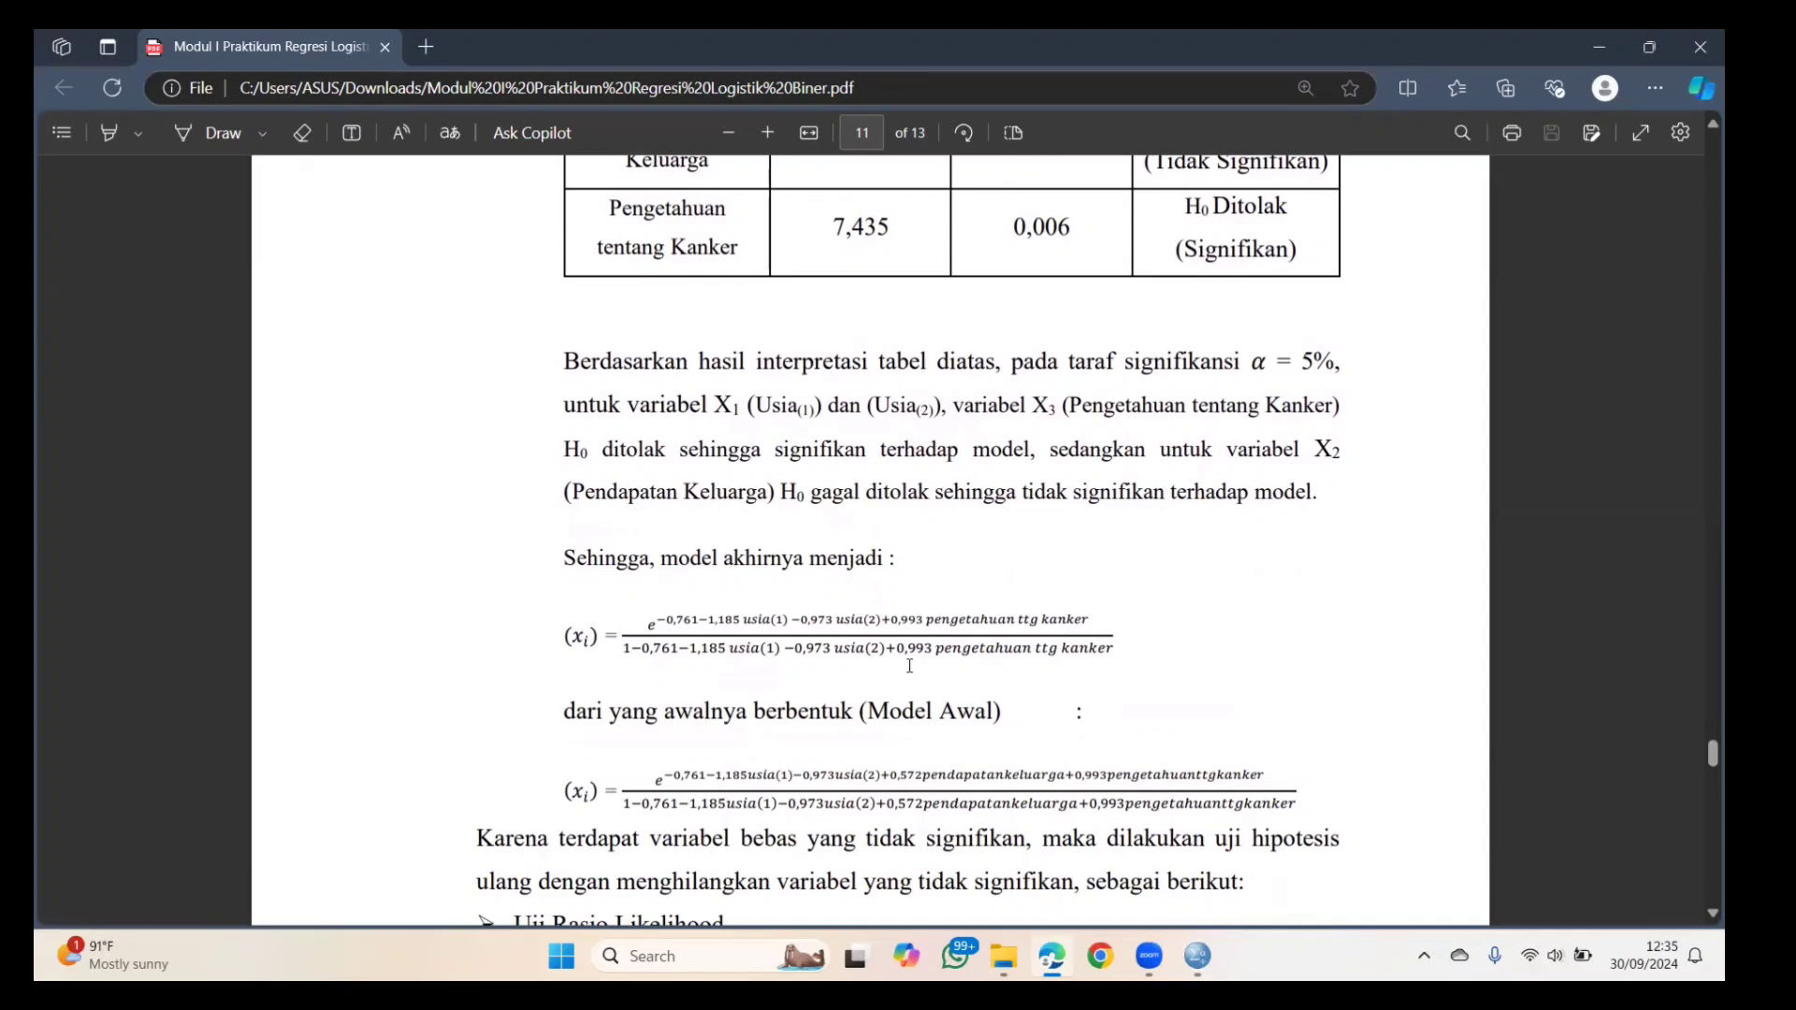
scroll(910, 666, up, 2)
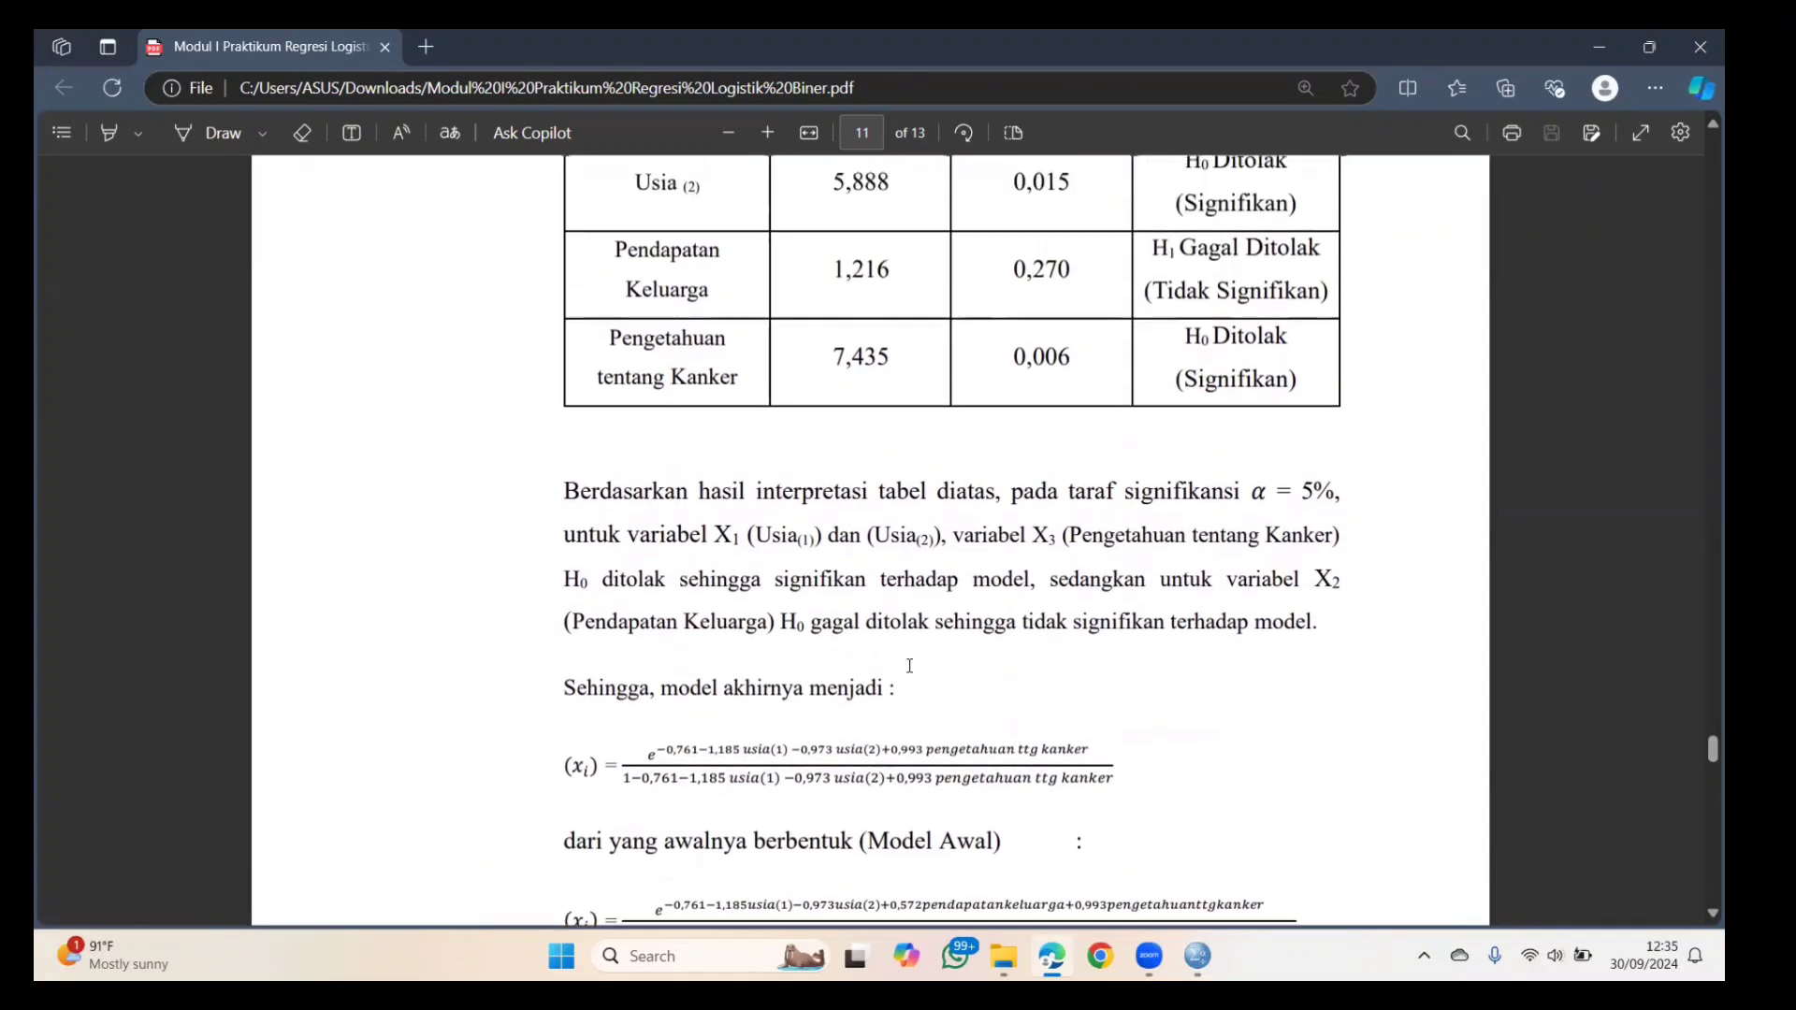
scroll(909, 666, down, 1)
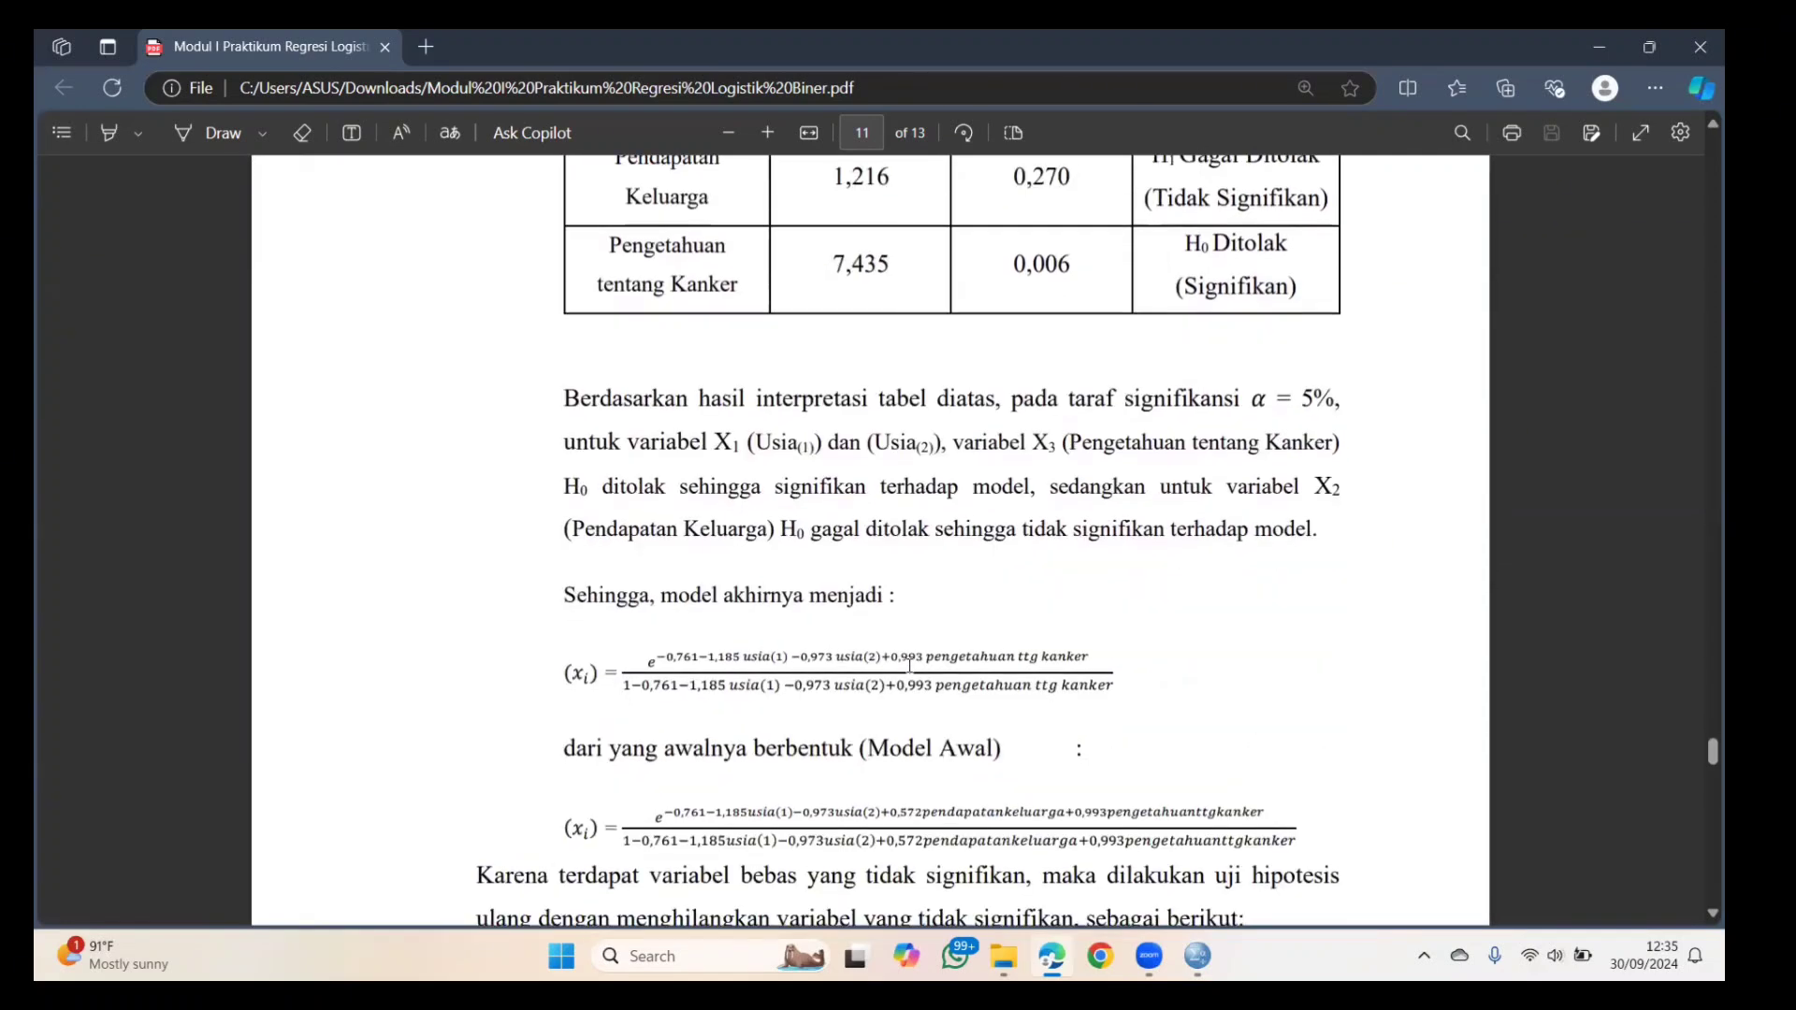
scroll(910, 666, down, 1)
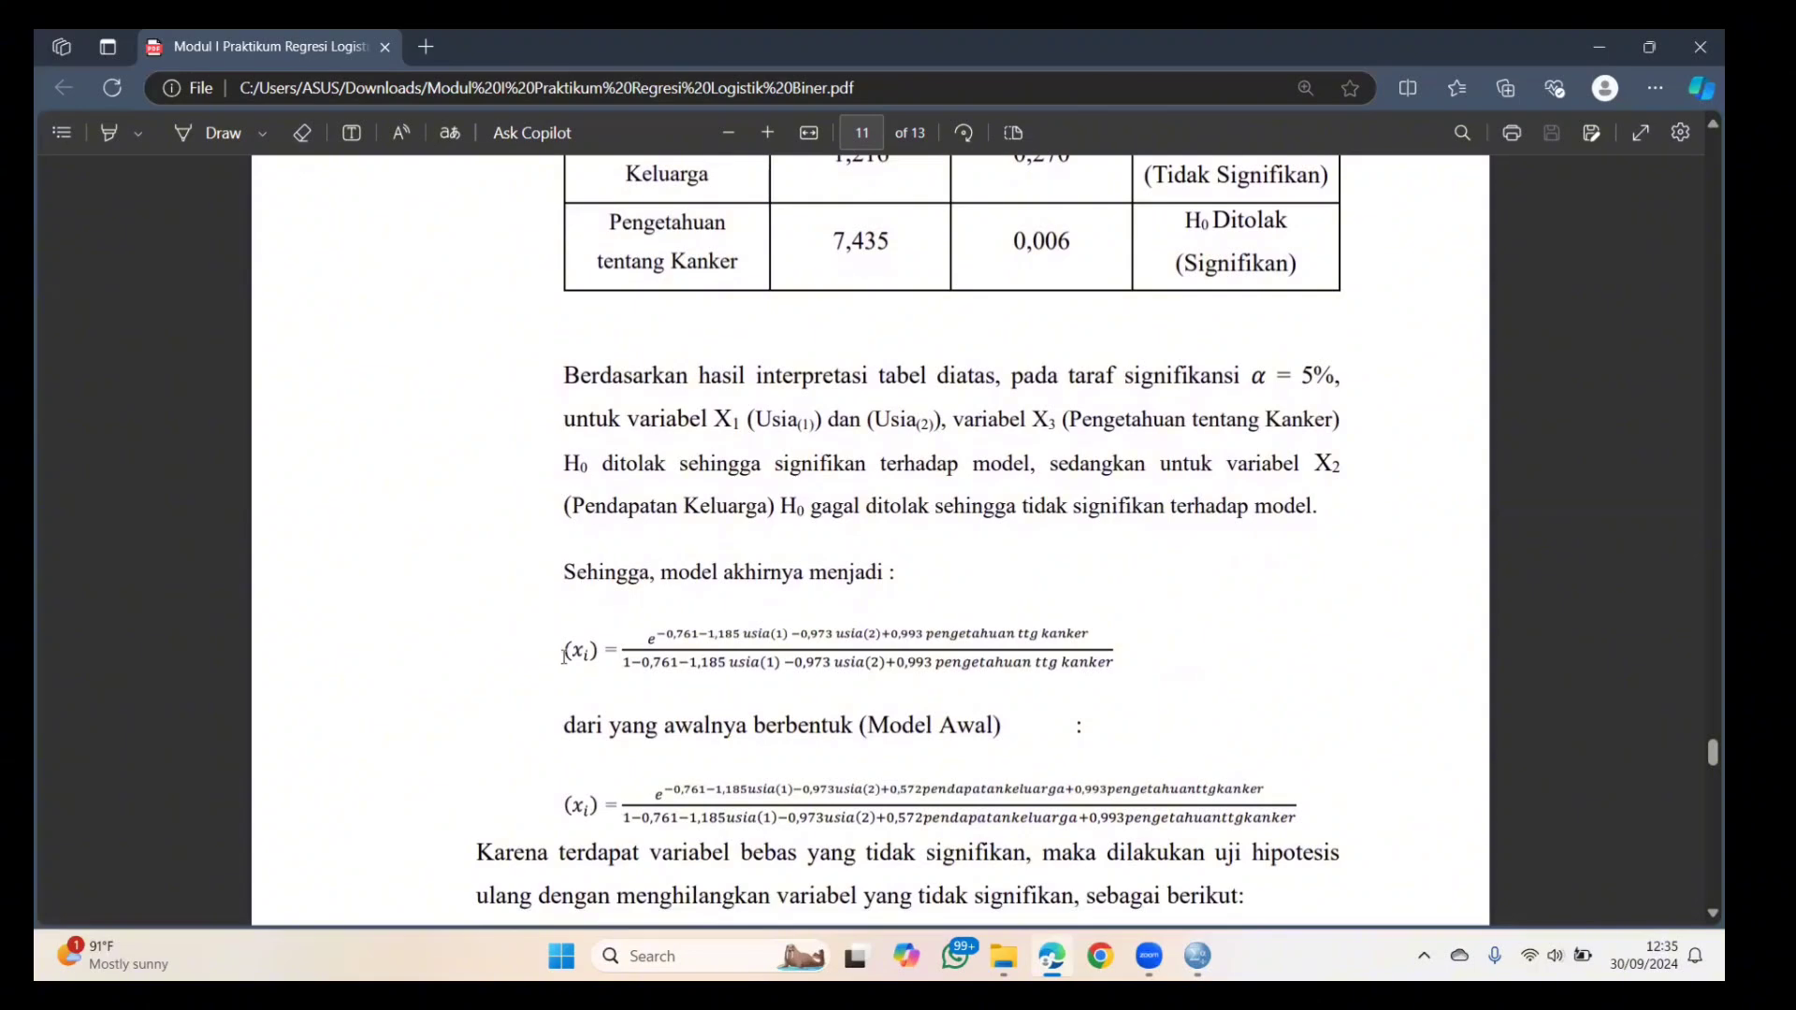